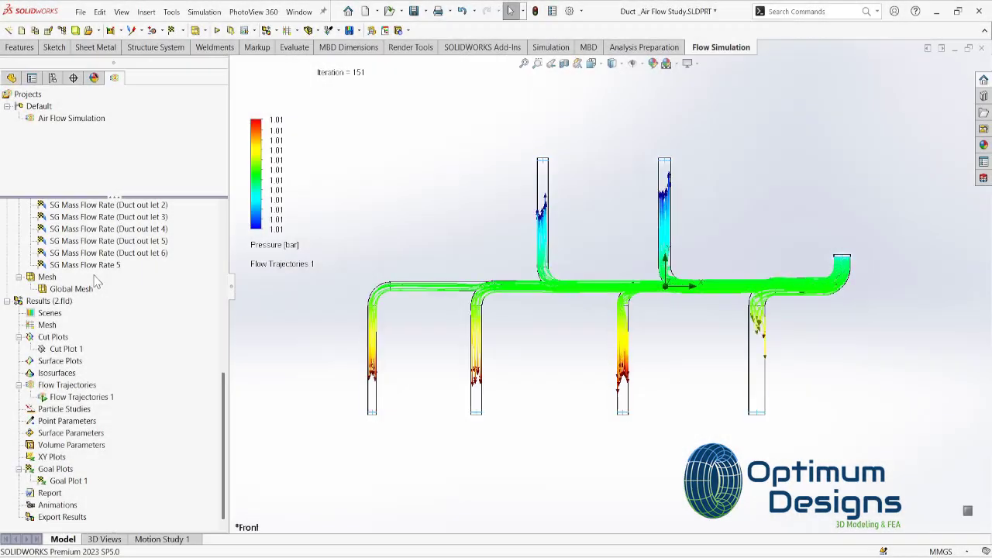
Switch the flow result legend's displayed parameter from Pressure to Velocity
{"action": "left_click", "coordinate": [288, 246]}
{"action": "left_click", "coordinate": [279, 306]}
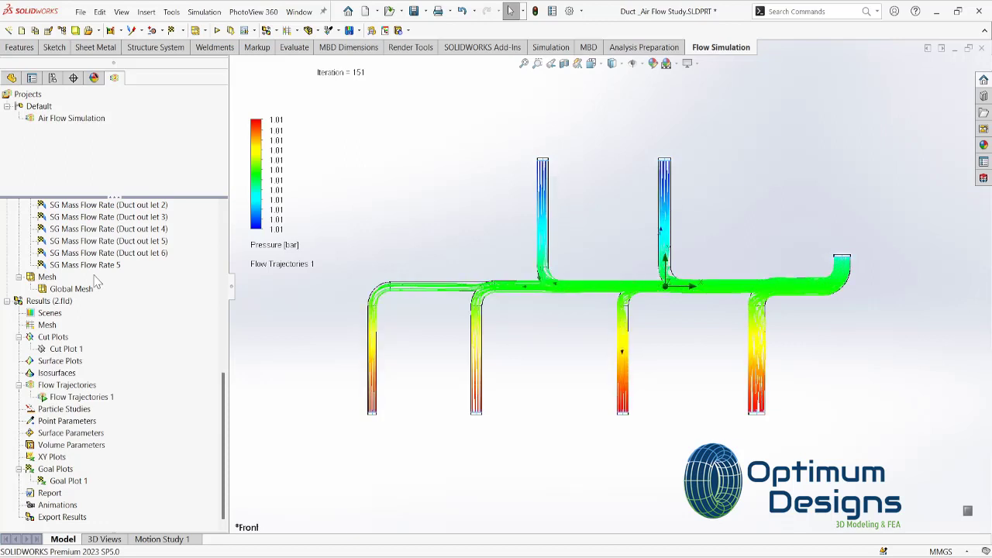
{"action": "left_click", "coordinate": [289, 247]}
{"action": "left_click", "coordinate": [280, 297]}
{"action": "left_click", "coordinate": [331, 251]}
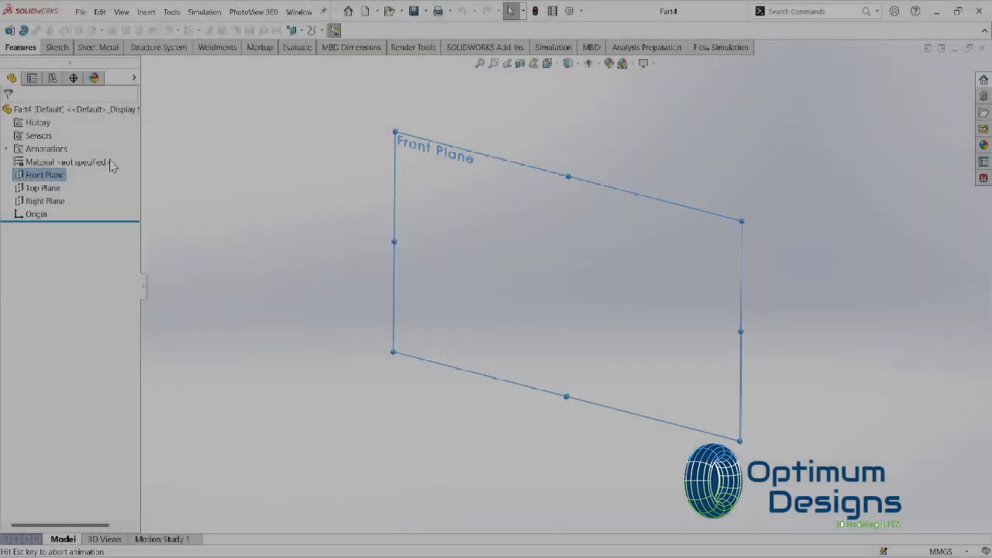
Start a sketch on the Front Plane and draw the three-line duct path
{"action": "right_click", "coordinate": [54, 174]}
{"action": "left_click", "coordinate": [66, 153]}
{"action": "key", "text": "l"}
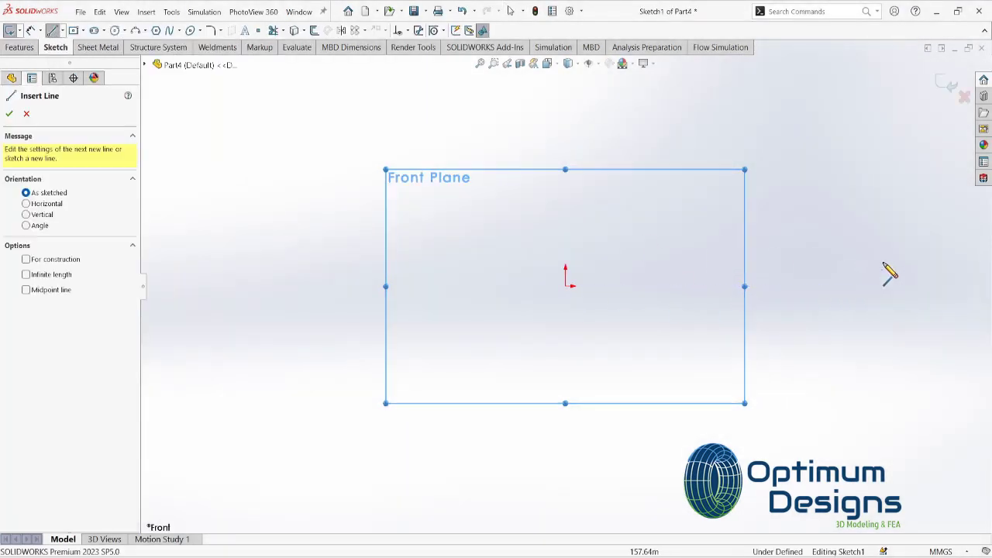
{"action": "left_click", "coordinate": [884, 208]}
{"action": "left_click", "coordinate": [885, 286]}
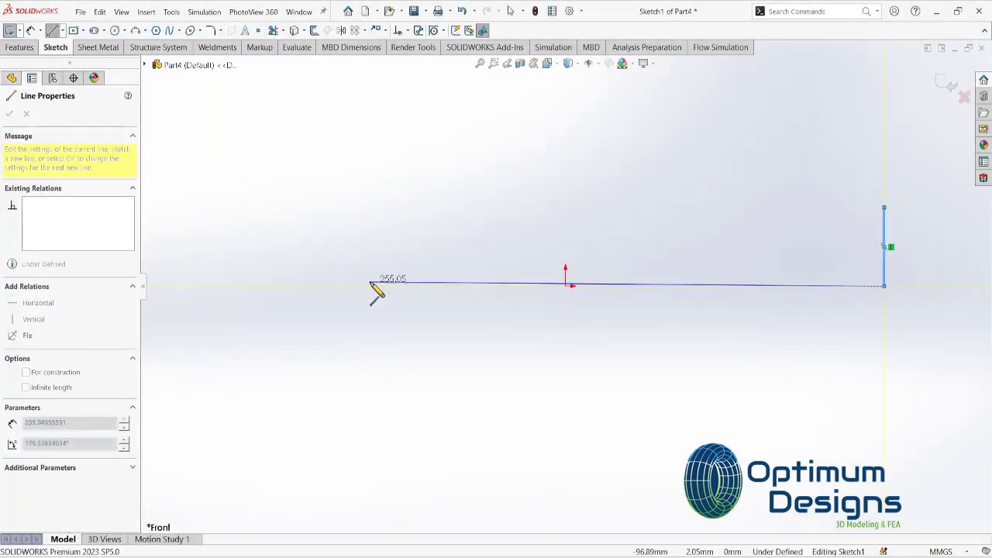
{"action": "left_click", "coordinate": [348, 287]}
{"action": "left_click", "coordinate": [348, 382]}
{"action": "key", "text": "Escape"}
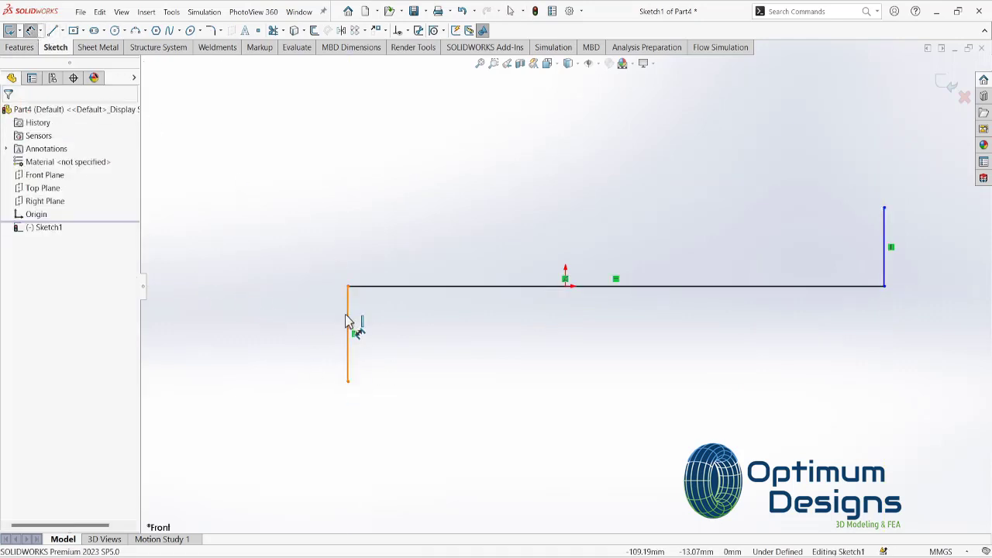
Dimension the left vertical line to 10000 and the right vertical line to 2500
{"action": "left_click", "coordinate": [347, 322]}
{"action": "left_click", "coordinate": [298, 335]}
{"action": "type", "text": "10000"}
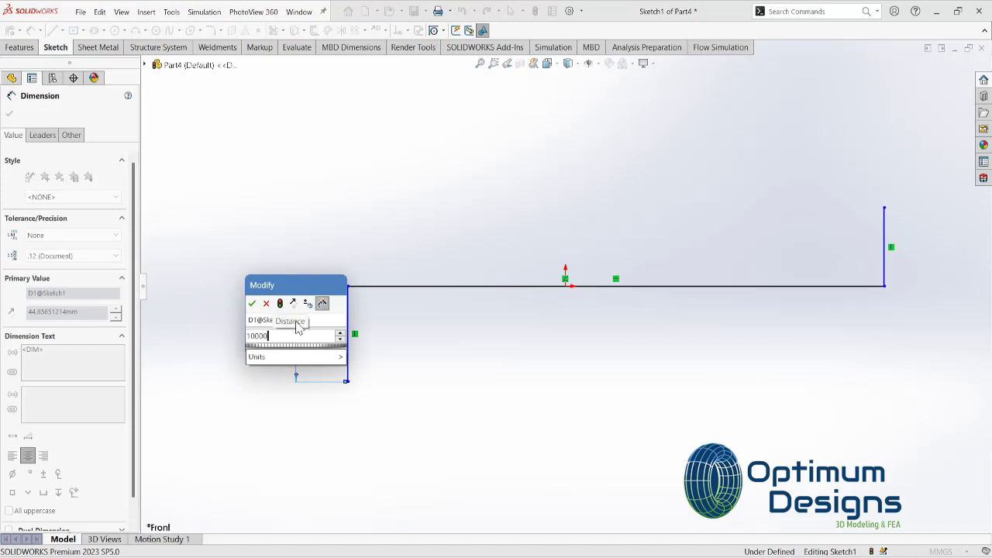
{"action": "key", "text": "Return"}
{"action": "left_click", "coordinate": [681, 271]}
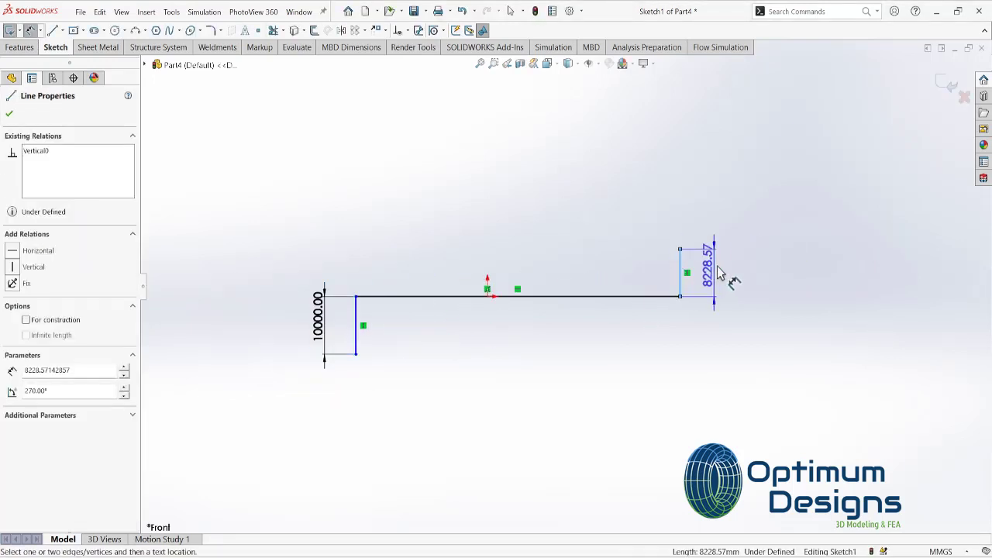
{"action": "left_click", "coordinate": [719, 271]}
{"action": "type", "text": "2"}
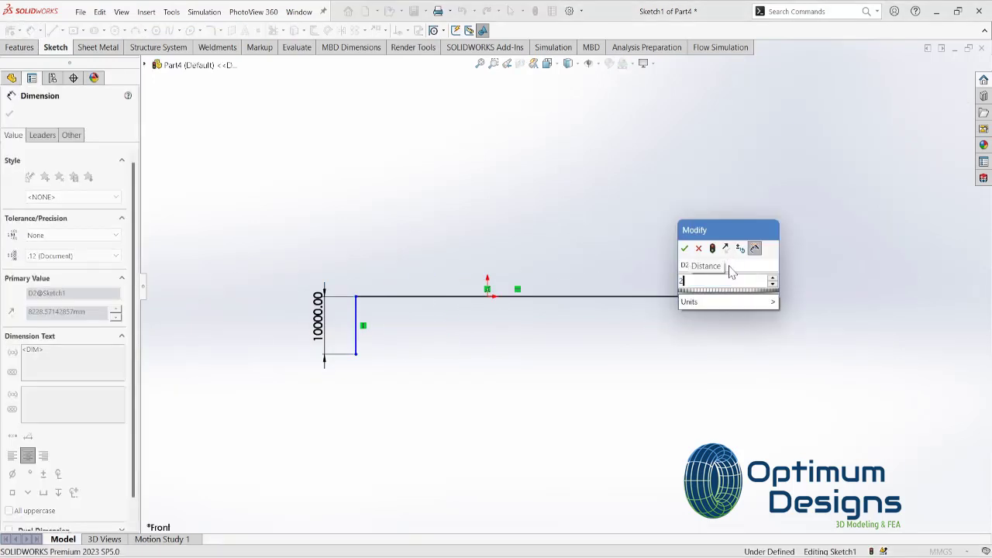
{"action": "type", "text": "50"}
{"action": "key", "text": "Return"}
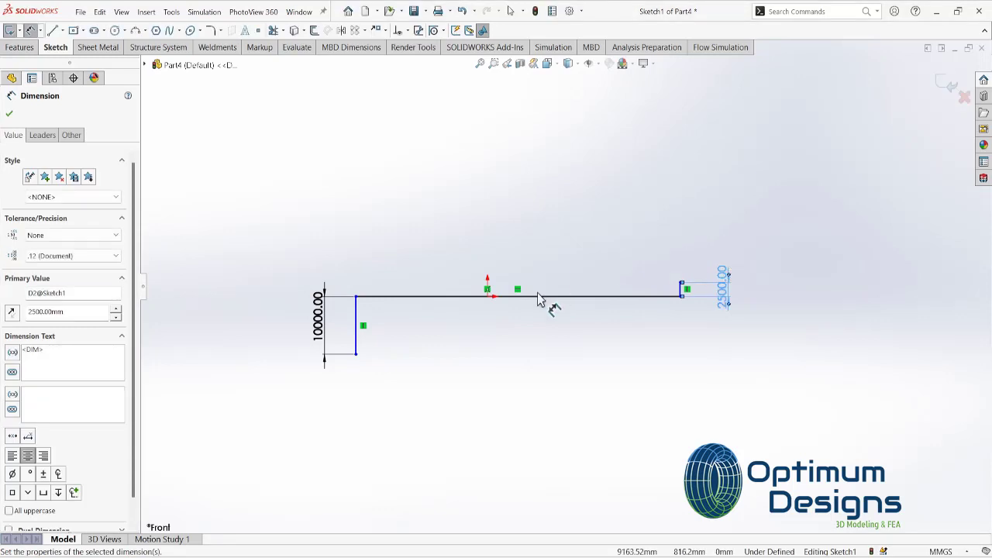
Dimension the horizontal run to 38559 and exit the first sketch
{"action": "left_click", "coordinate": [541, 297]}
{"action": "left_click", "coordinate": [540, 280]}
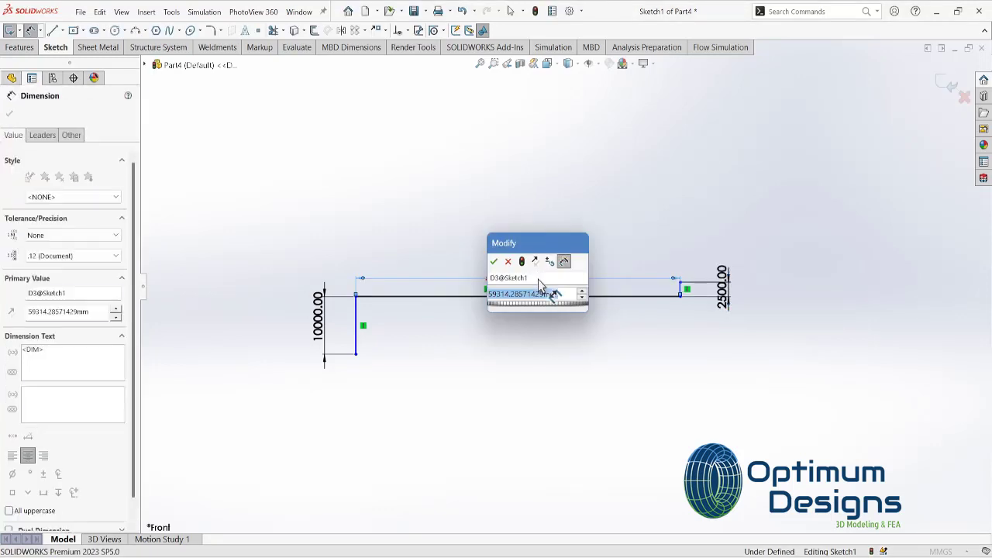
{"action": "type", "text": "14000+10000"}
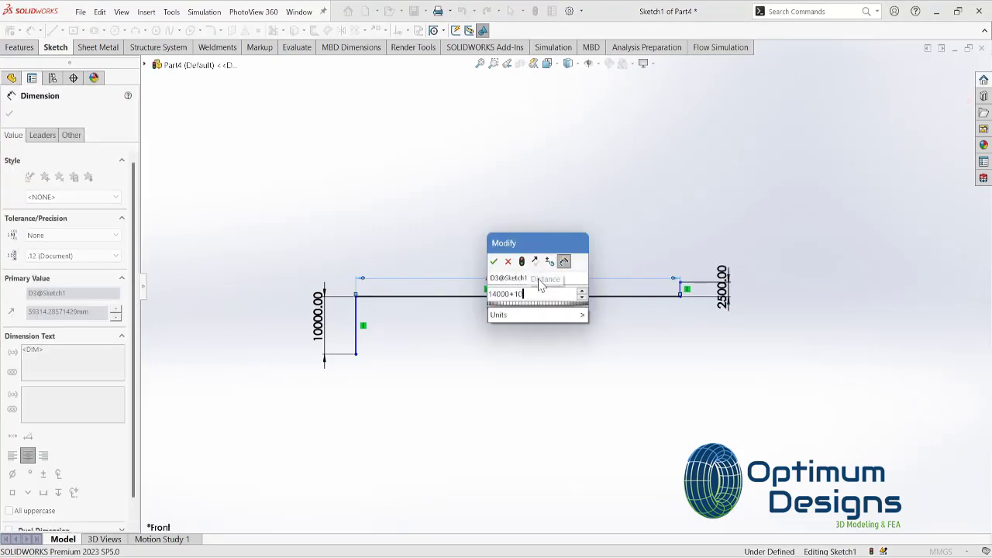
{"action": "type", "text": "+14559"}
{"action": "key", "text": "Return"}
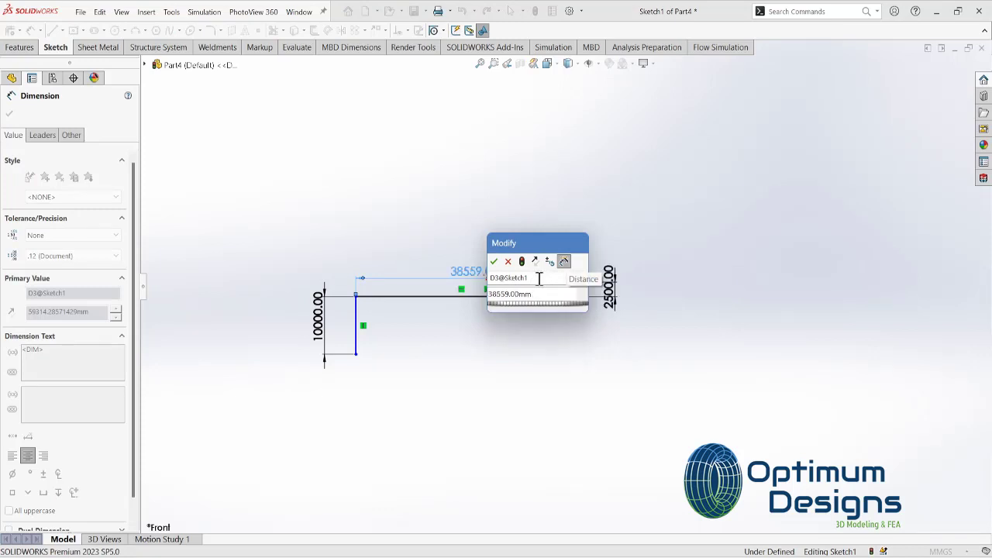
{"action": "left_click", "coordinate": [494, 261]}
{"action": "key", "text": "Escape"}
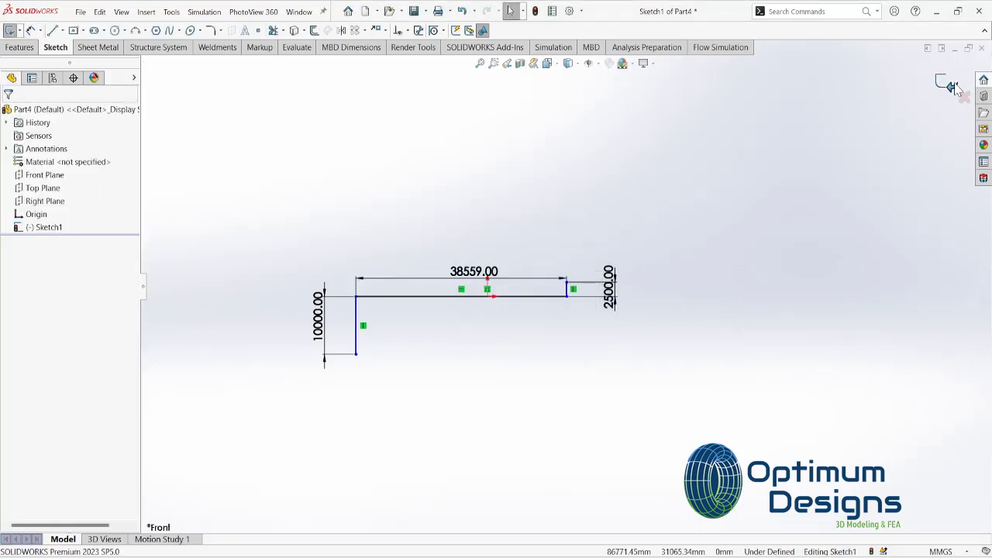
{"action": "left_click", "coordinate": [955, 89]}
{"action": "left_click", "coordinate": [44, 174]}
Start Sketch2 on the Front Plane and draw a line along the run turning down
{"action": "left_click", "coordinate": [58, 155]}
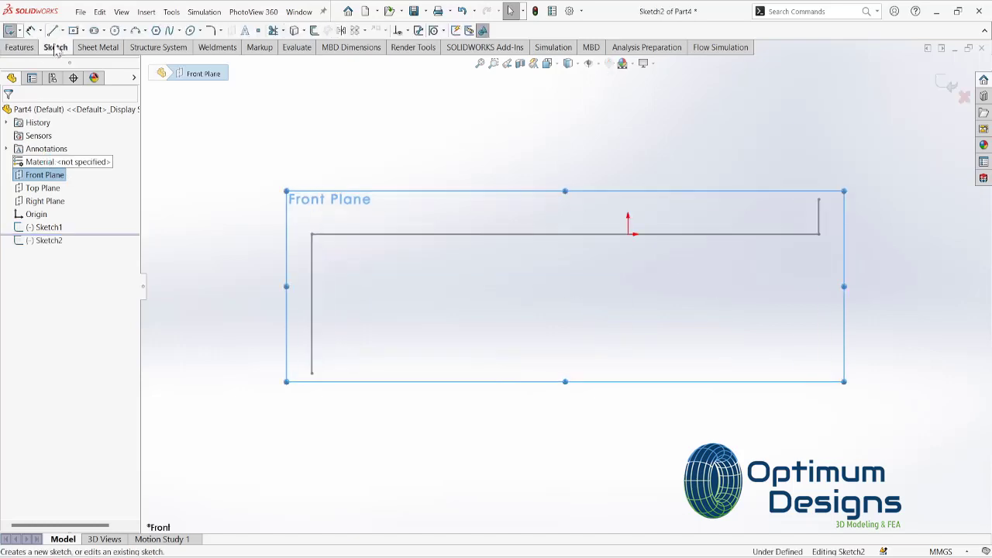
{"action": "left_click", "coordinate": [53, 30]}
{"action": "left_click", "coordinate": [818, 234]}
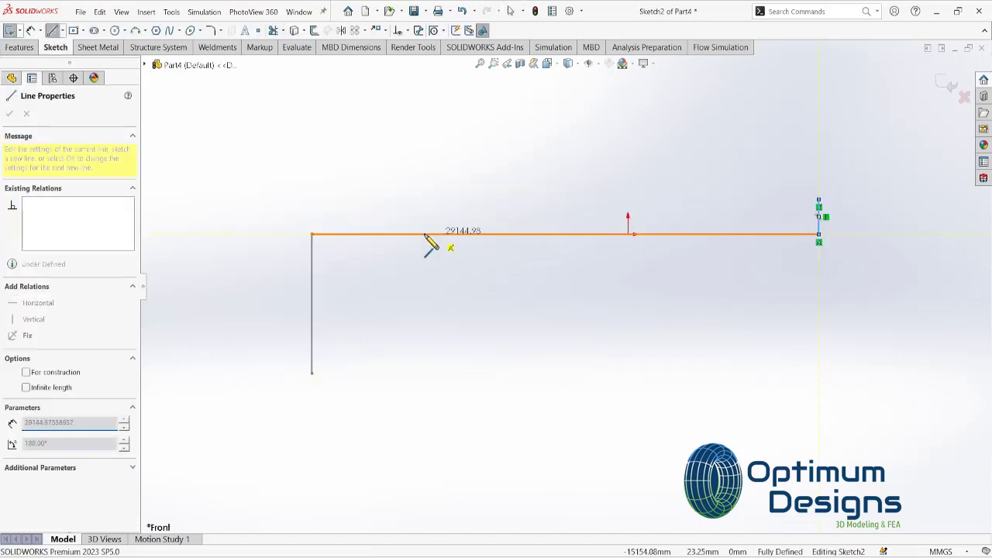
{"action": "left_click", "coordinate": [400, 234]}
{"action": "double_click", "coordinate": [400, 339]}
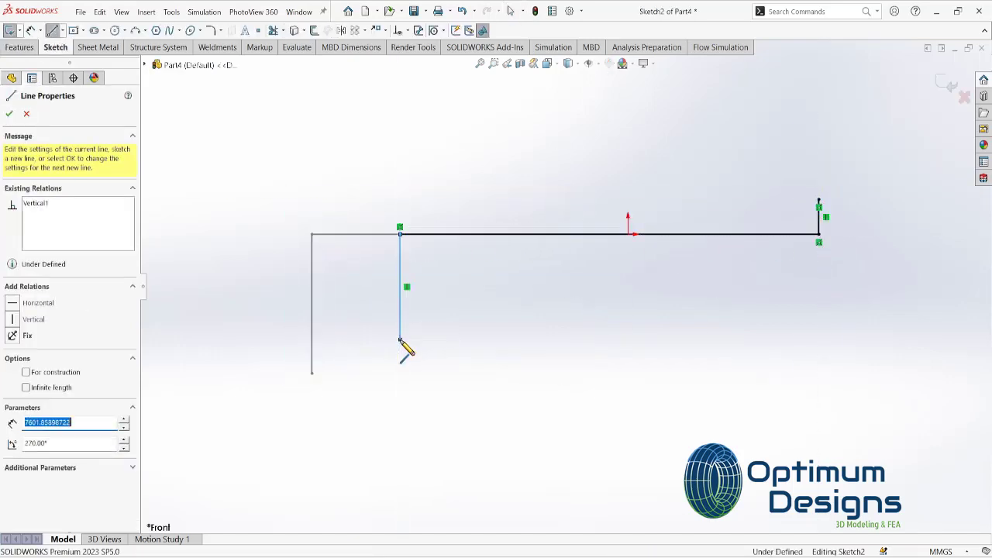
{"action": "key", "text": "Escape"}
Dimension the downward branch to 10000, offset 12000+11000+700 from the right end, and exit
{"action": "left_click", "coordinate": [29, 30]}
{"action": "left_click", "coordinate": [400, 283]}
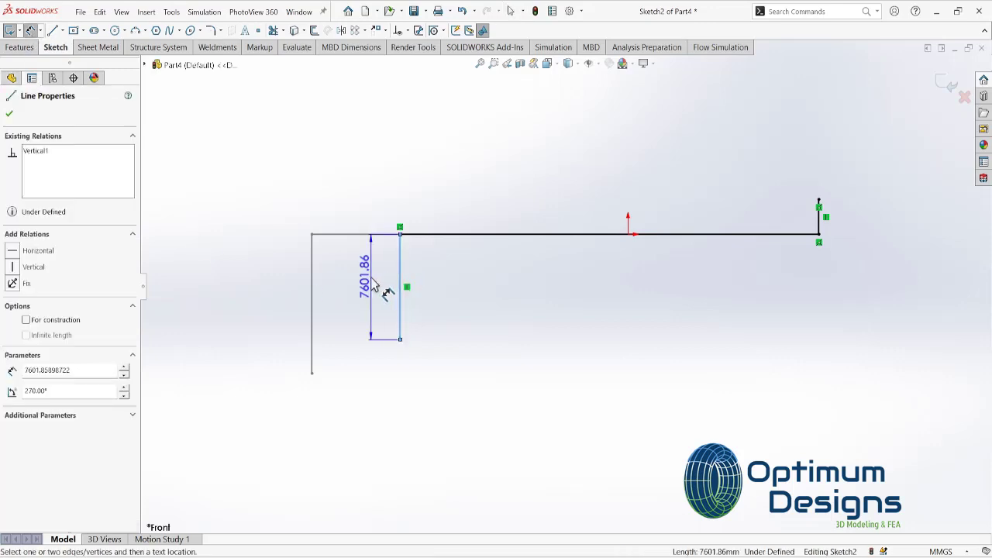
{"action": "left_click", "coordinate": [371, 333]}
{"action": "type", "text": "6000"}
{"action": "key", "text": "Return"}
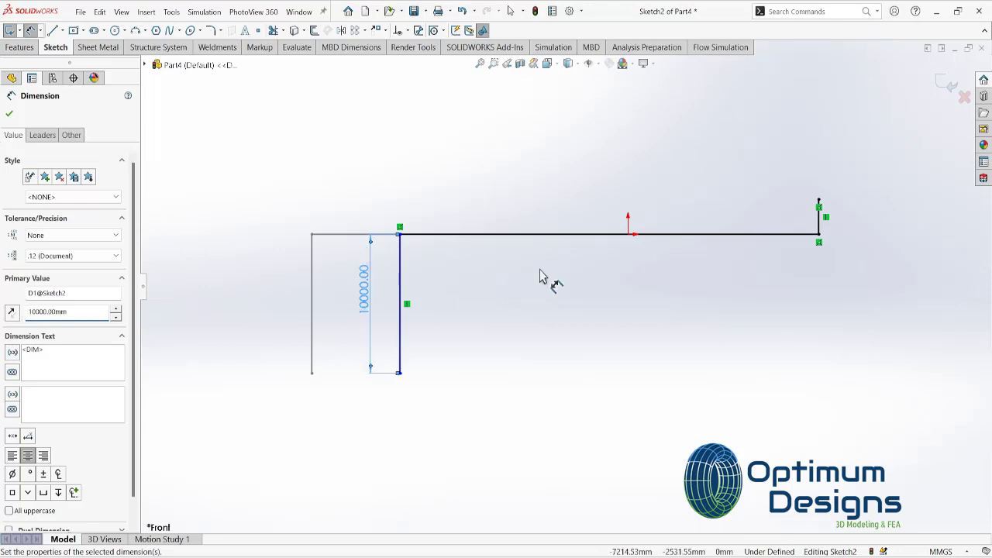
{"action": "left_click", "coordinate": [727, 240]}
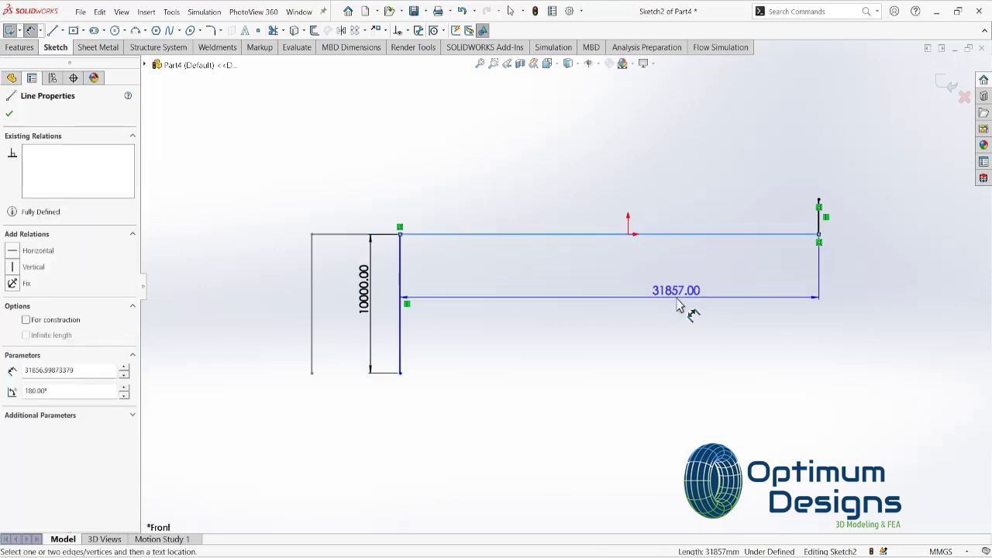
{"action": "left_click", "coordinate": [650, 275]}
{"action": "type", "text": "12000"}
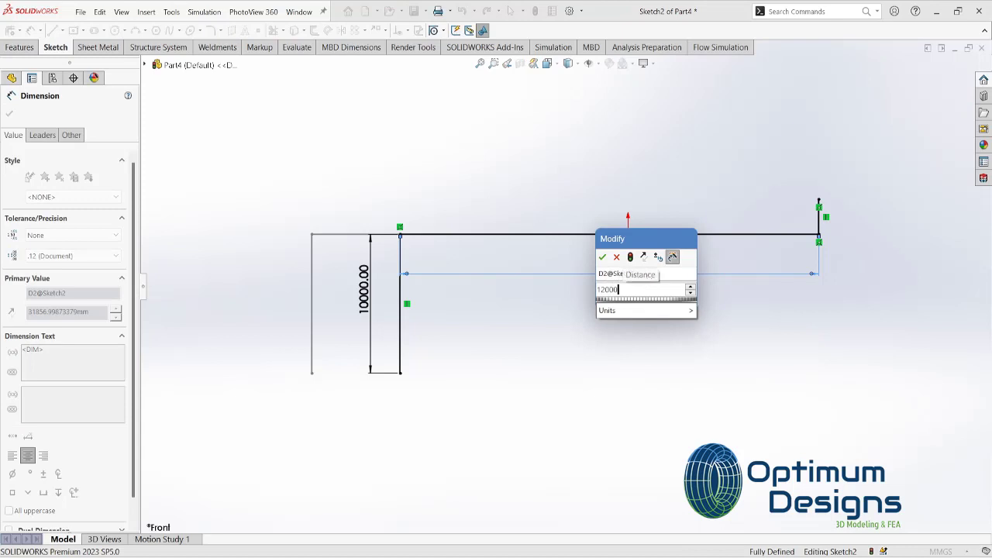
{"action": "type", "text": "+11000+700"}
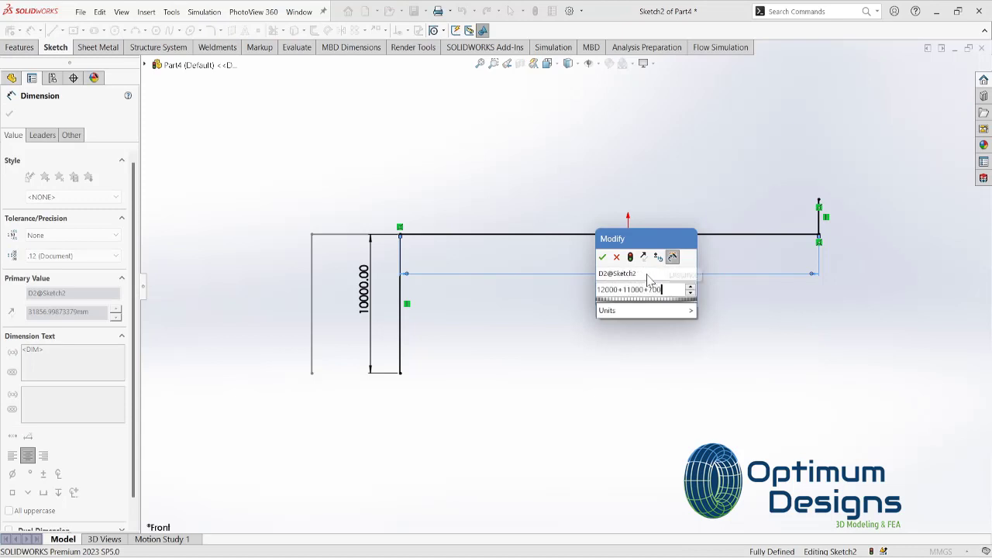
{"action": "key", "text": "Return"}
{"action": "left_click", "coordinate": [958, 91]}
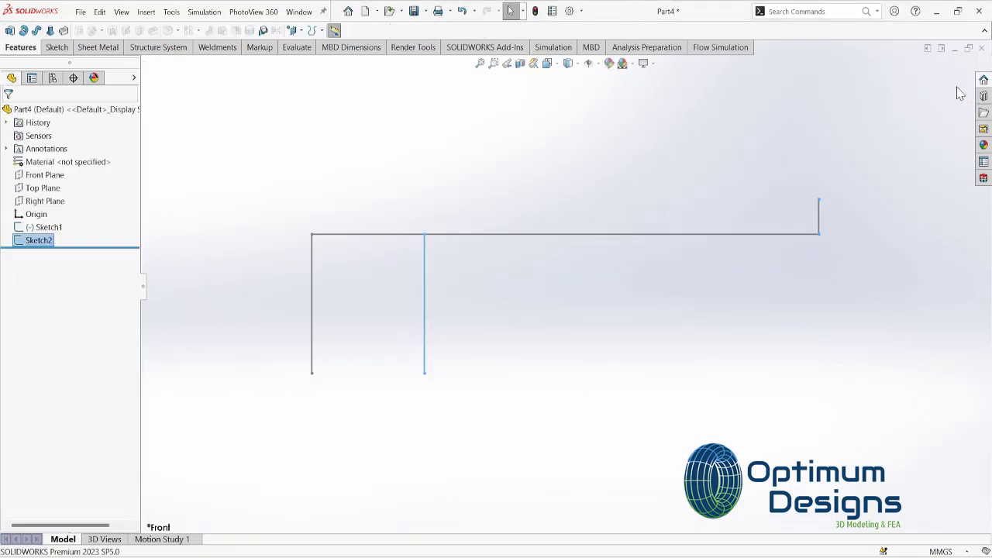
{"action": "left_click", "coordinate": [47, 176]}
Start Sketch3 on the Front Plane and draw a line along the run turning upward
{"action": "right_click", "coordinate": [46, 177]}
{"action": "left_click", "coordinate": [82, 153]}
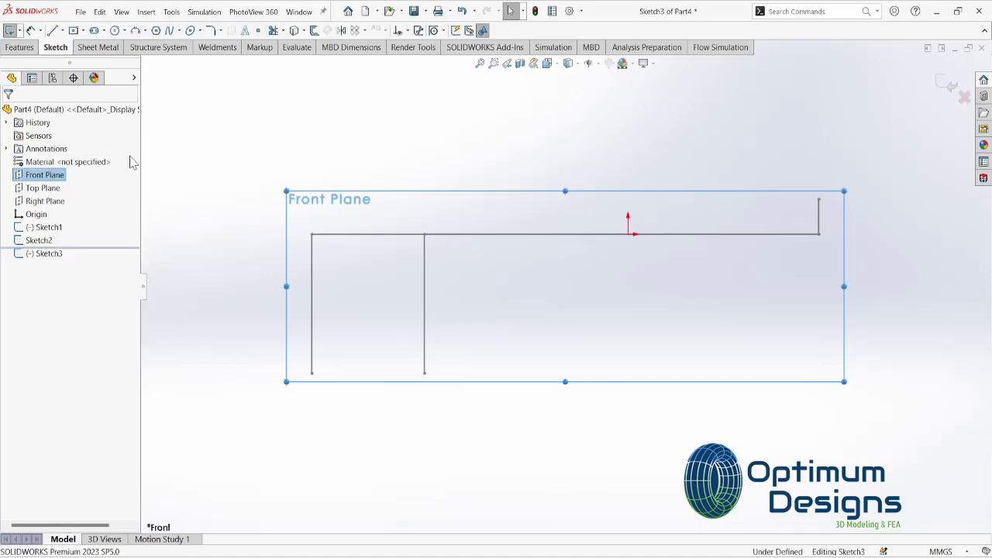
{"action": "left_click", "coordinate": [54, 31]}
{"action": "left_click", "coordinate": [819, 233]}
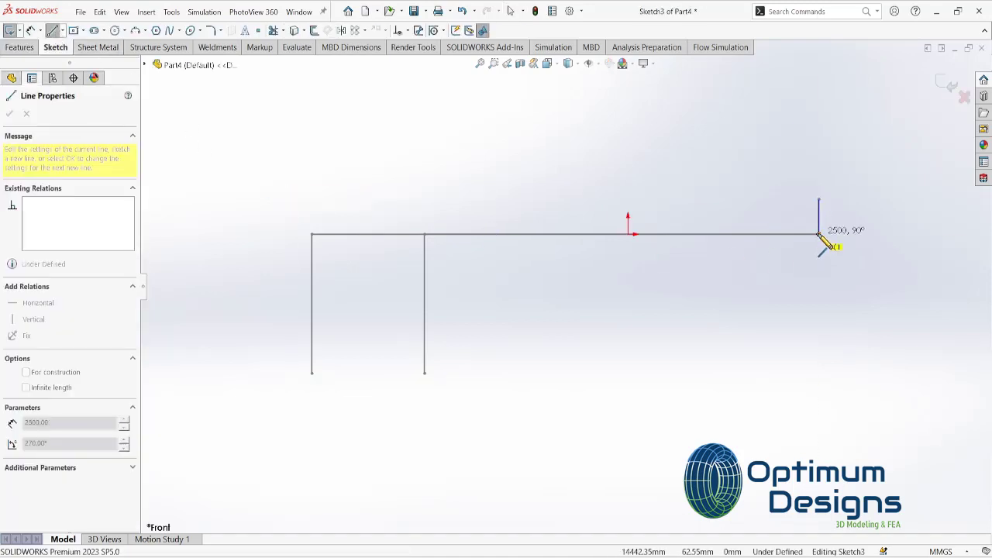
{"action": "left_click", "coordinate": [506, 233]}
{"action": "left_click", "coordinate": [506, 141]}
{"action": "key", "text": "Escape"}
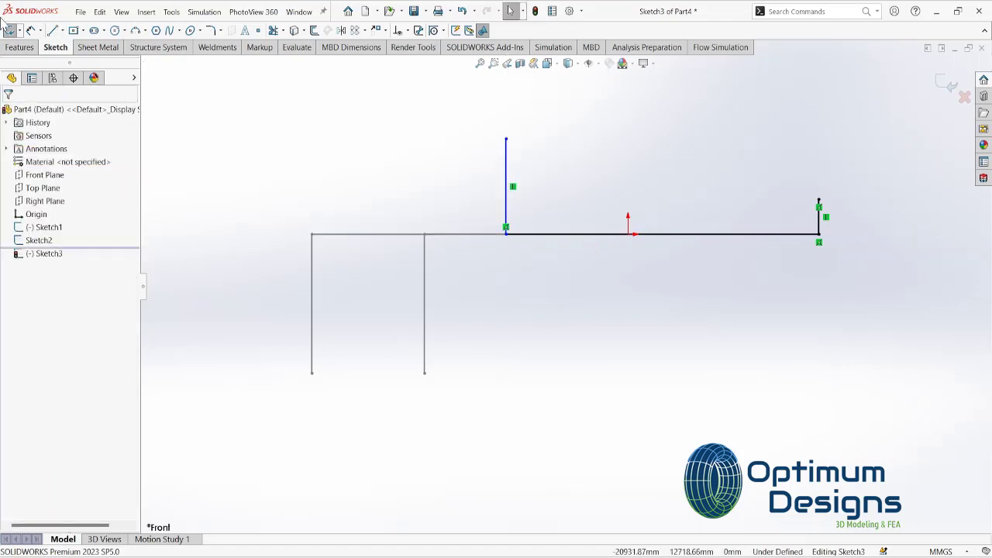
Dimension the upward branch to 10000 and 24559 from the right end, then exit
{"action": "left_click", "coordinate": [10, 30]}
{"action": "left_click", "coordinate": [506, 169]}
{"action": "left_click", "coordinate": [467, 177]}
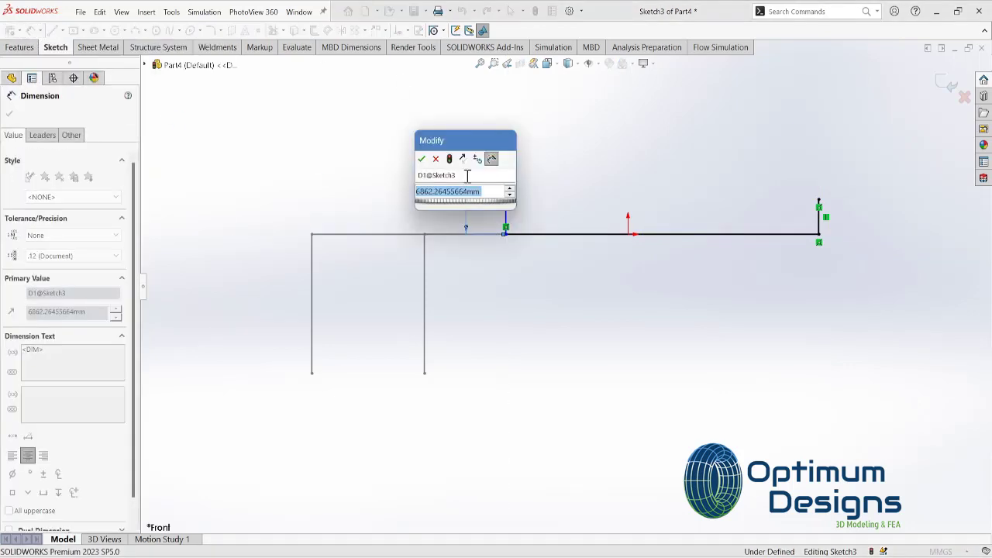
{"action": "type", "text": "100"}
{"action": "key", "text": "Return"}
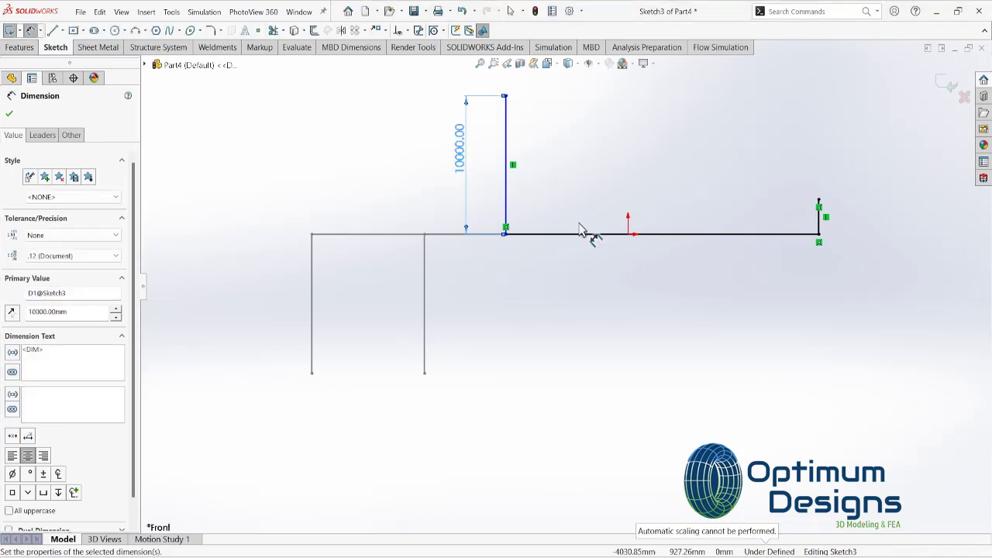
{"action": "left_click", "coordinate": [609, 236]}
{"action": "left_click", "coordinate": [632, 309]}
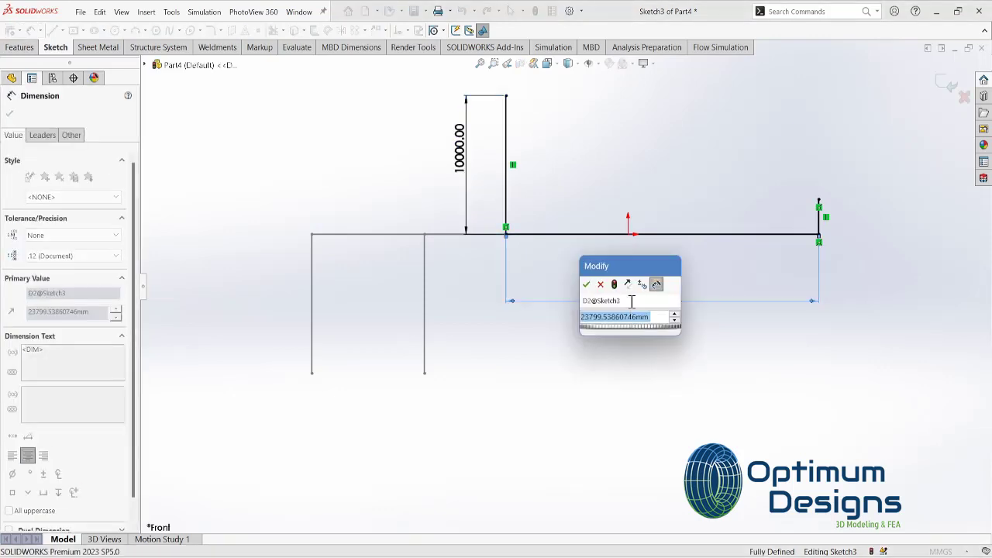
{"action": "type", "text": "10000+"}
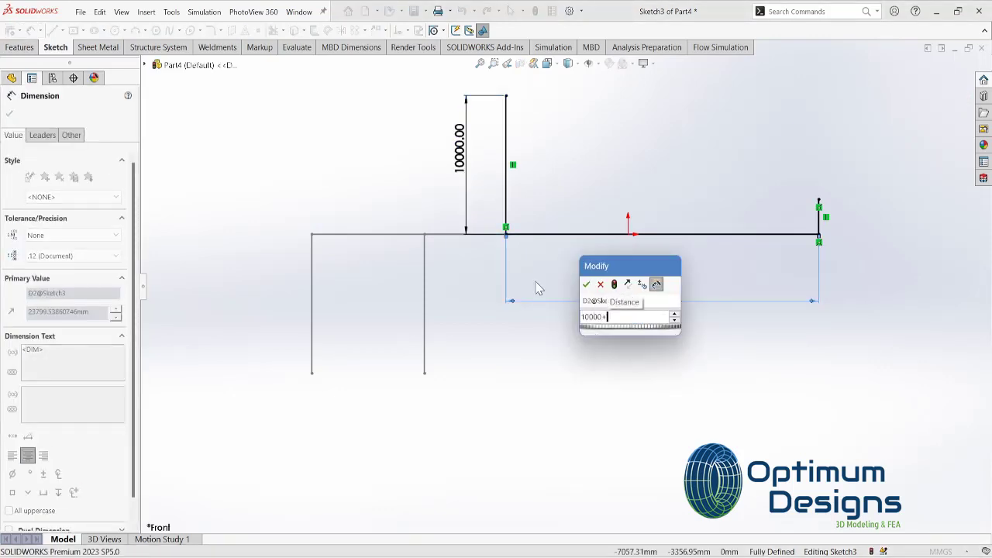
{"action": "type", "text": "14559"}
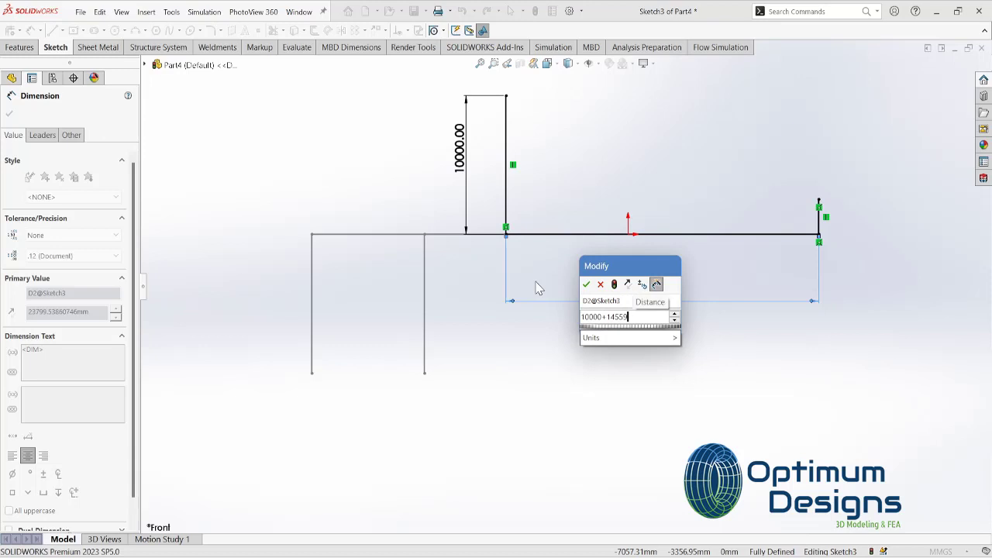
{"action": "key", "text": "Return"}
{"action": "left_click", "coordinate": [597, 504]}
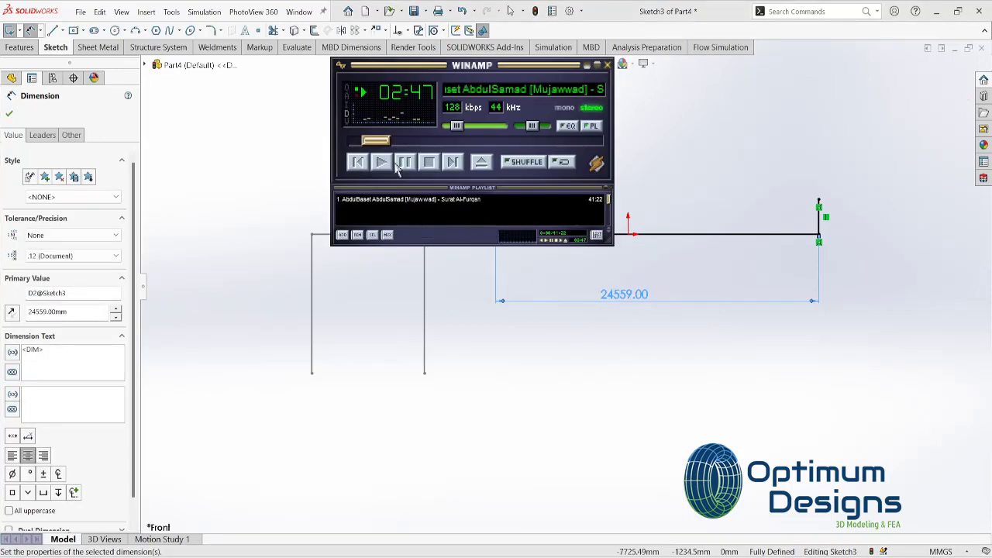
{"action": "left_click", "coordinate": [586, 66]}
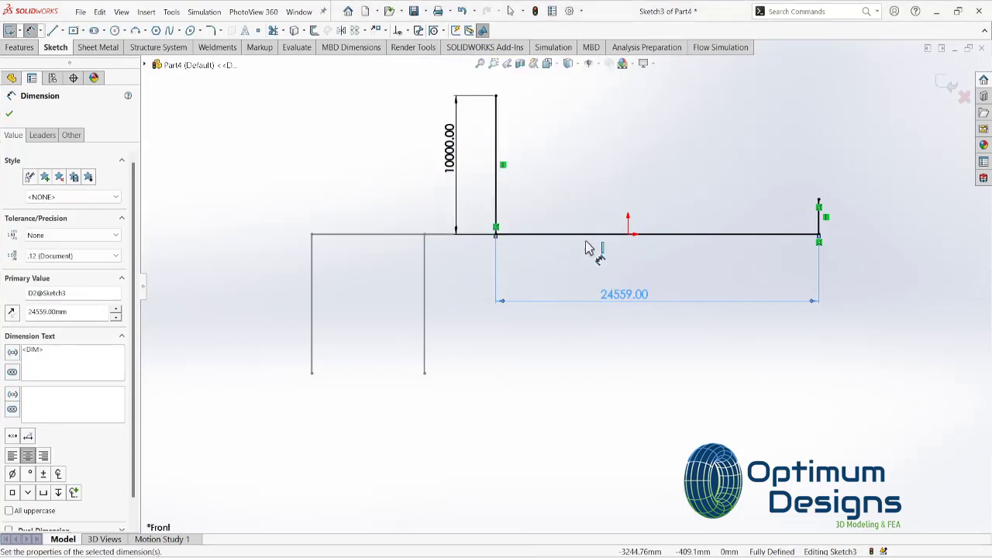
{"action": "left_click", "coordinate": [945, 85]}
{"action": "left_click", "coordinate": [35, 174]}
Start Sketch4 on the Front Plane and draw a line along the main line turning down
{"action": "left_click", "coordinate": [53, 158]}
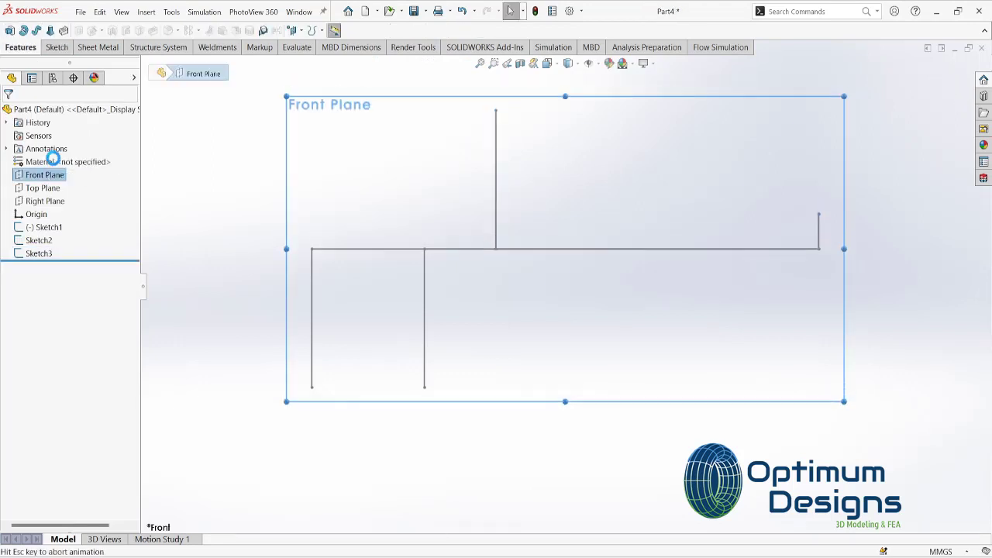
{"action": "left_click", "coordinate": [52, 30]}
{"action": "left_click", "coordinate": [820, 287]}
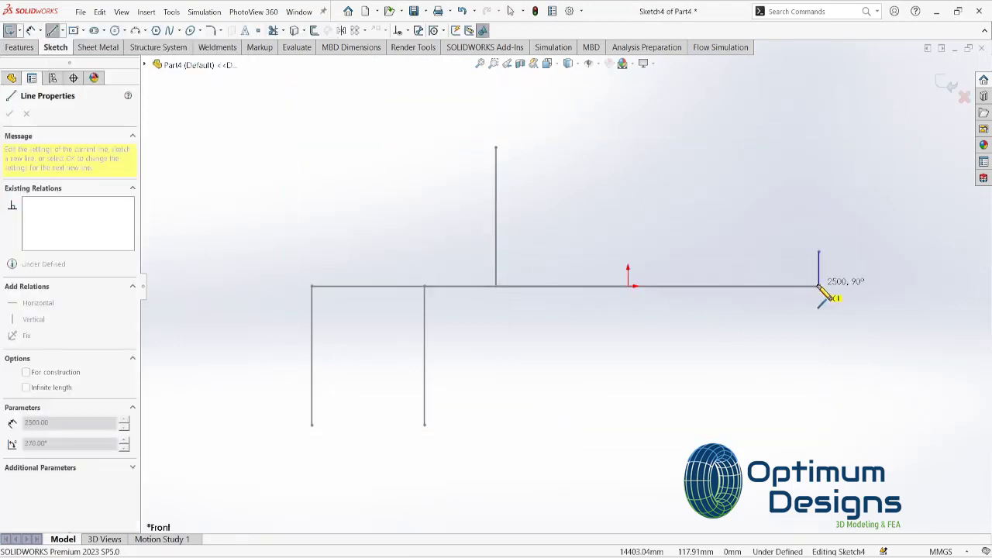
{"action": "left_click", "coordinate": [548, 287]}
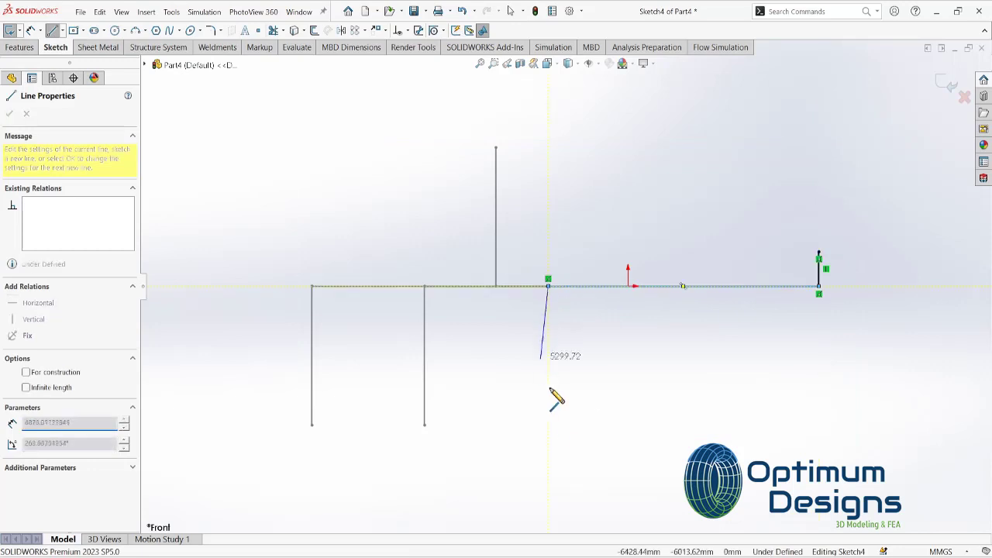
{"action": "left_click", "coordinate": [548, 426]}
{"action": "key", "text": "Escape"}
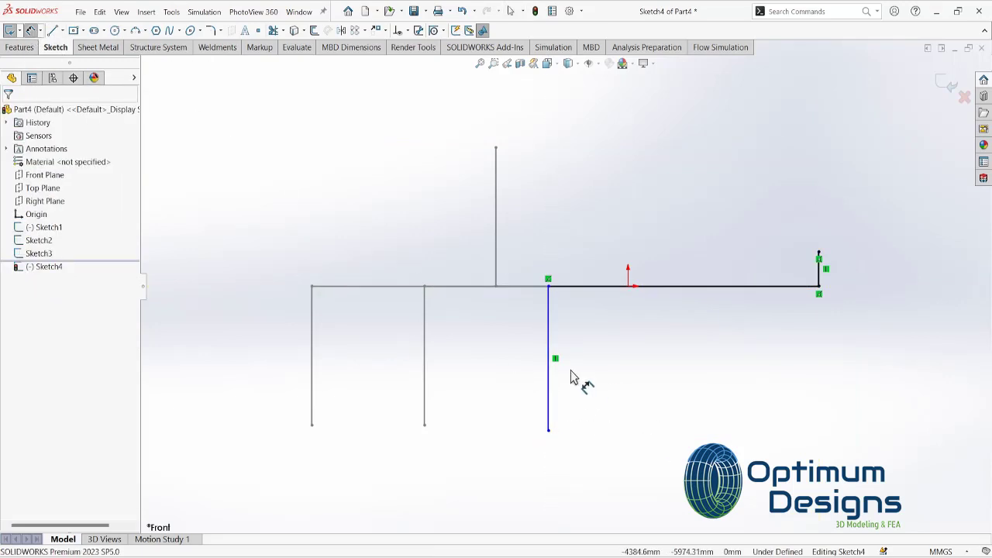
Dimension the downward branch to 10000 and 18000 from the right end, then exit
{"action": "left_click", "coordinate": [546, 404]}
{"action": "left_click", "coordinate": [516, 399]}
{"action": "type", "text": "1000"}
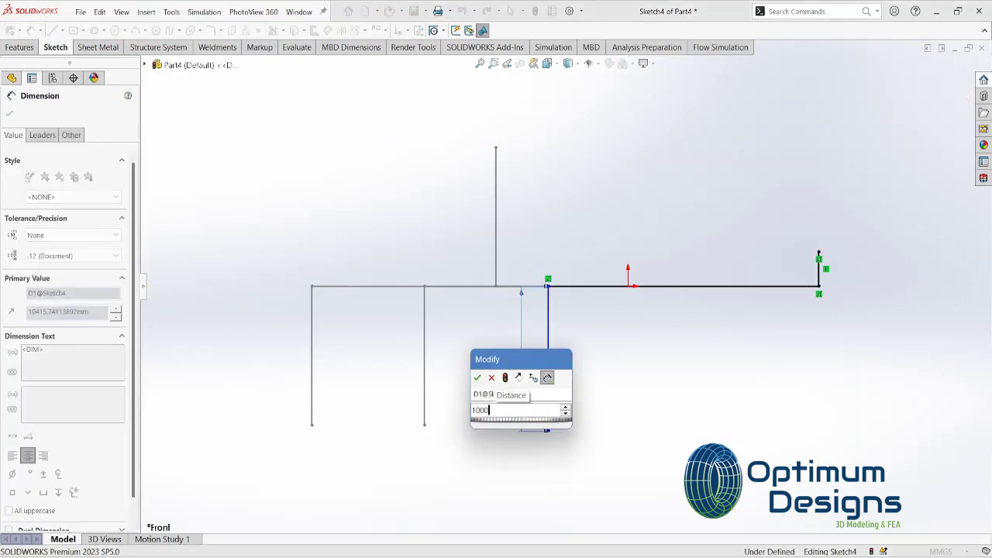
{"action": "key", "text": "Return"}
{"action": "left_click", "coordinate": [701, 287]}
{"action": "left_click", "coordinate": [695, 325]}
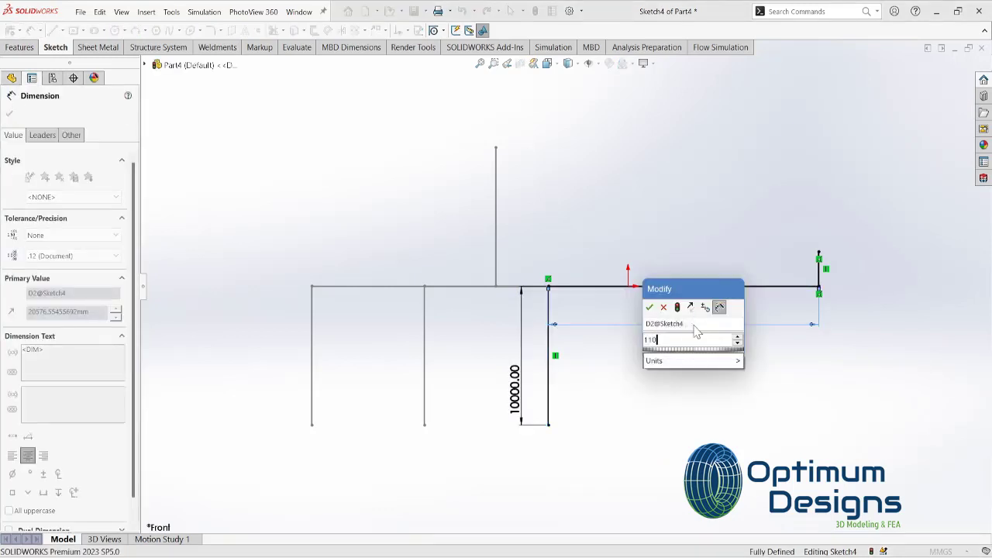
{"action": "type", "text": "18000"}
{"action": "key", "text": "Return"}
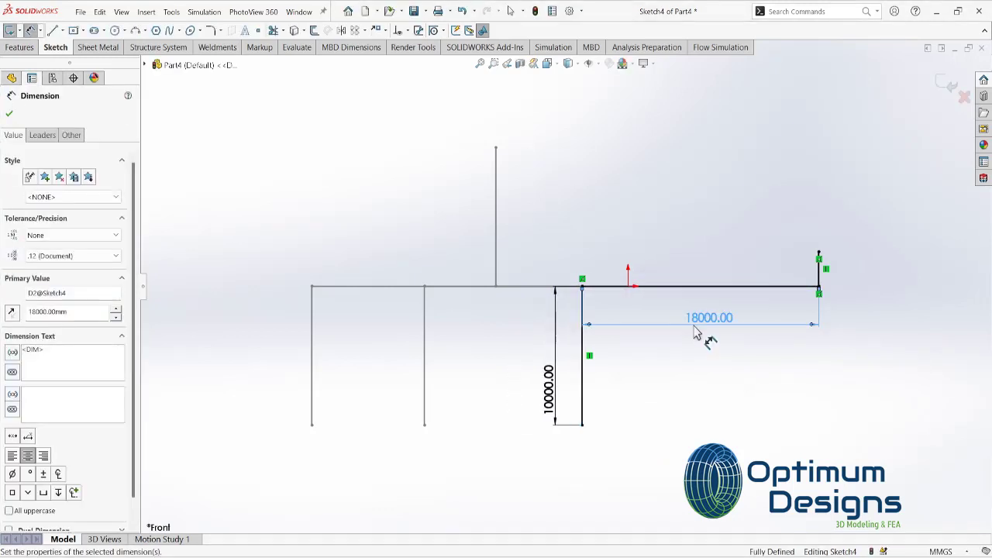
{"action": "left_click", "coordinate": [10, 114]}
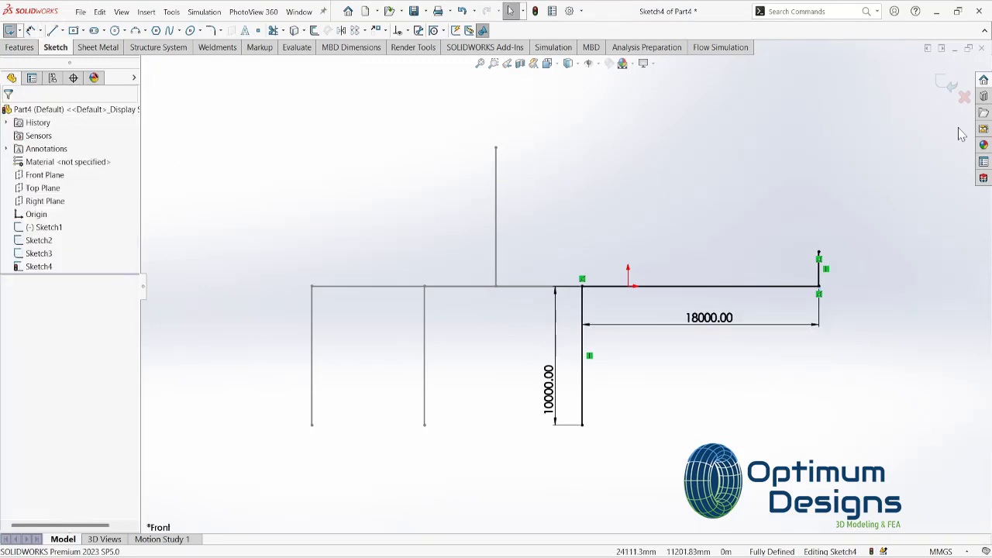
{"action": "left_click", "coordinate": [940, 87]}
{"action": "left_click", "coordinate": [44, 175]}
Draw a line in Sketch5 along the main line turning upward
{"action": "left_click", "coordinate": [53, 30]}
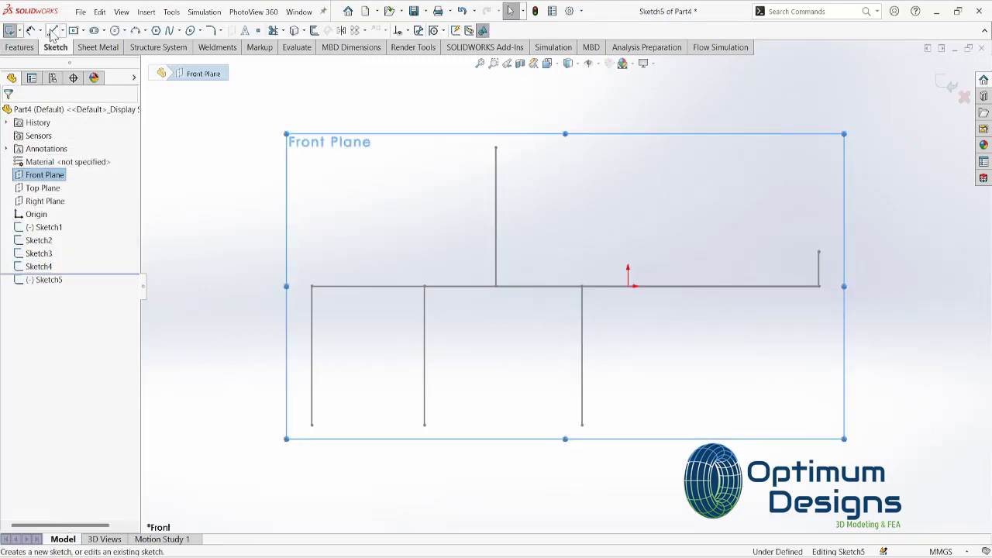
{"action": "left_click", "coordinate": [818, 286]}
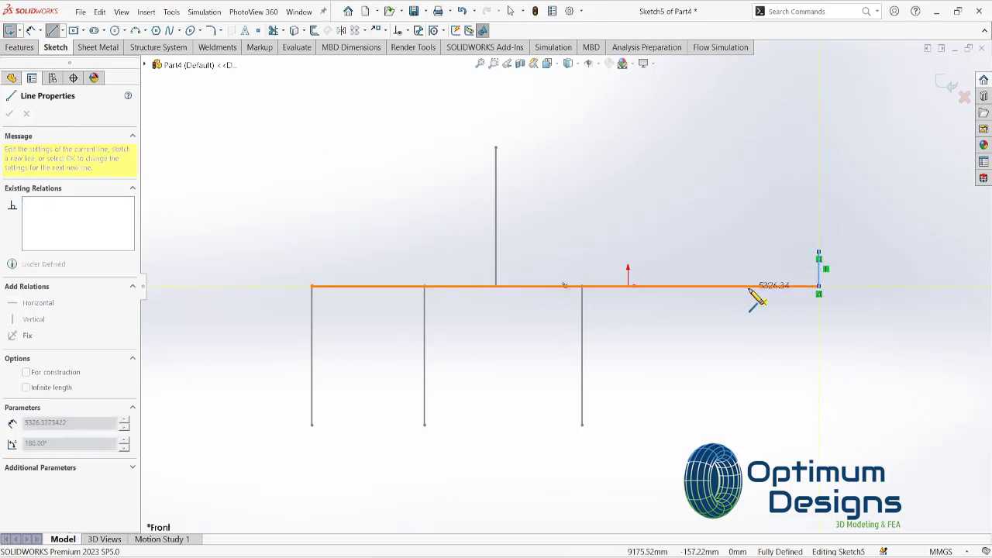
{"action": "left_click", "coordinate": [655, 286]}
{"action": "left_click", "coordinate": [655, 122]}
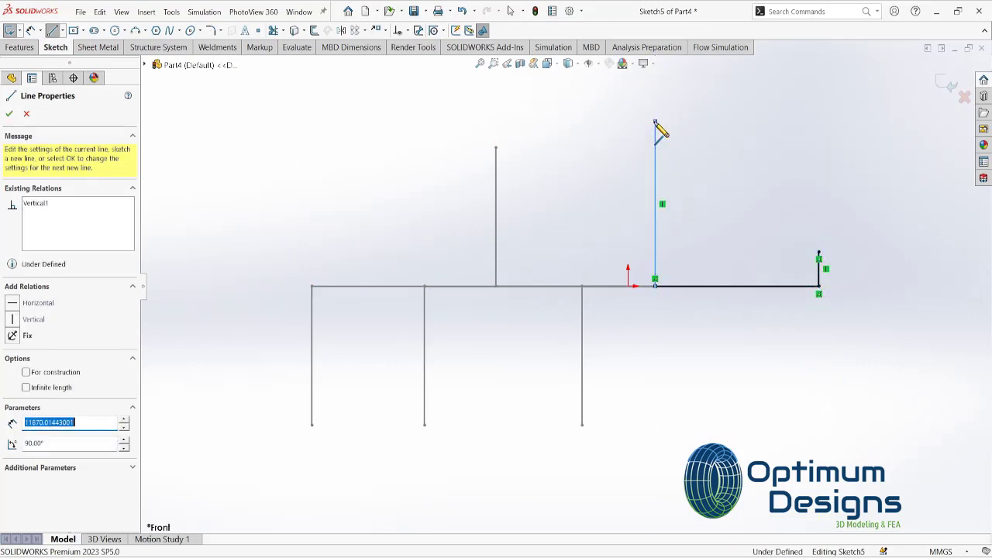
{"action": "key", "text": "Escape"}
Dimension the upward branch to 10000 and 14559 from the right end, then exit
{"action": "left_click", "coordinate": [19, 30]}
{"action": "left_click", "coordinate": [126, 72]}
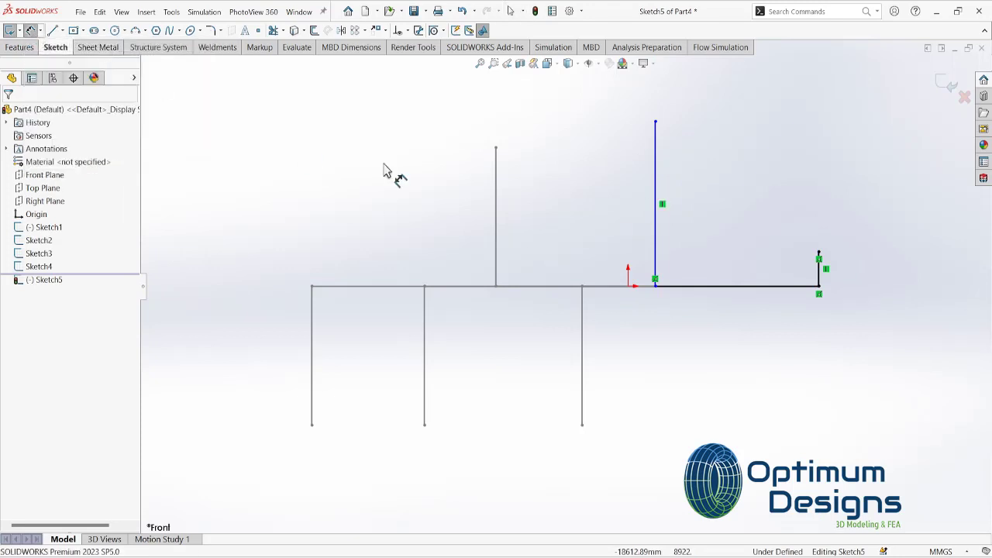
{"action": "left_click", "coordinate": [657, 172]}
{"action": "left_click", "coordinate": [612, 192]}
{"action": "type", "text": "10000"}
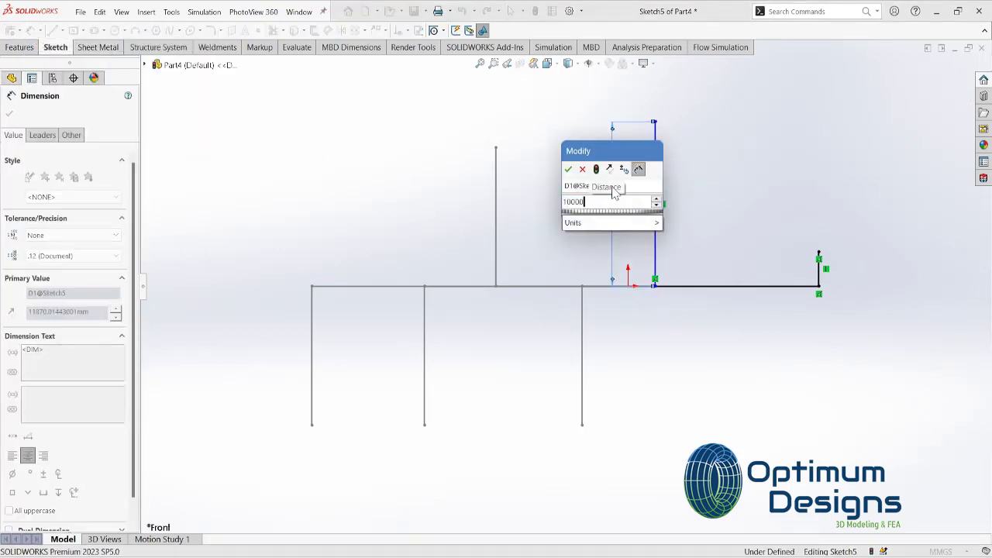
{"action": "key", "text": "Return"}
{"action": "left_click", "coordinate": [728, 287]}
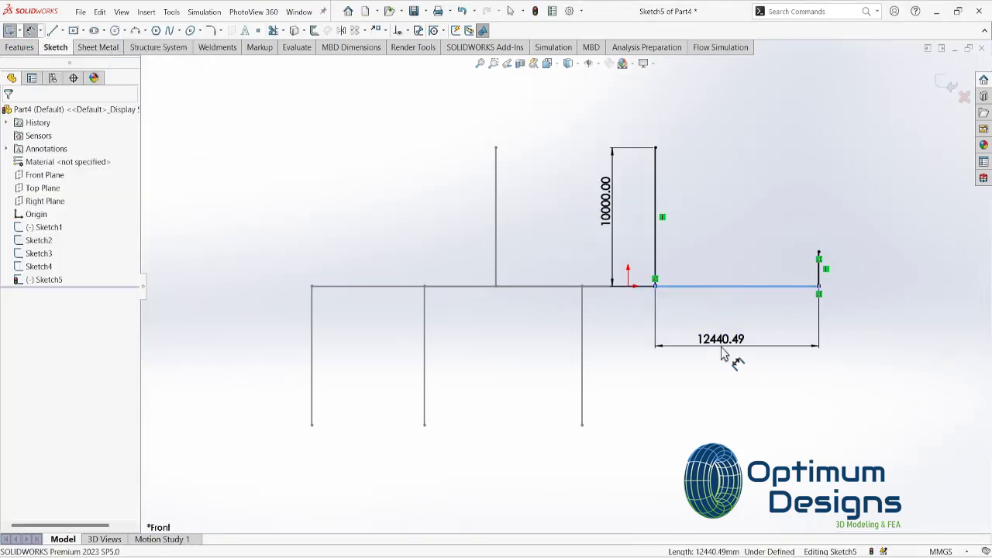
{"action": "left_click", "coordinate": [721, 352]}
{"action": "type", "text": "14559"}
{"action": "key", "text": "Return"}
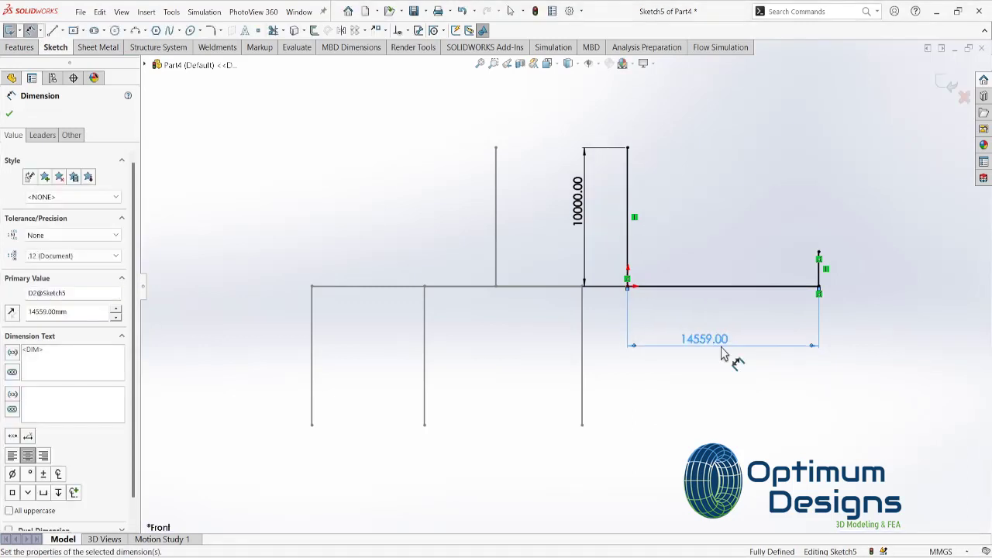
{"action": "left_click", "coordinate": [946, 84]}
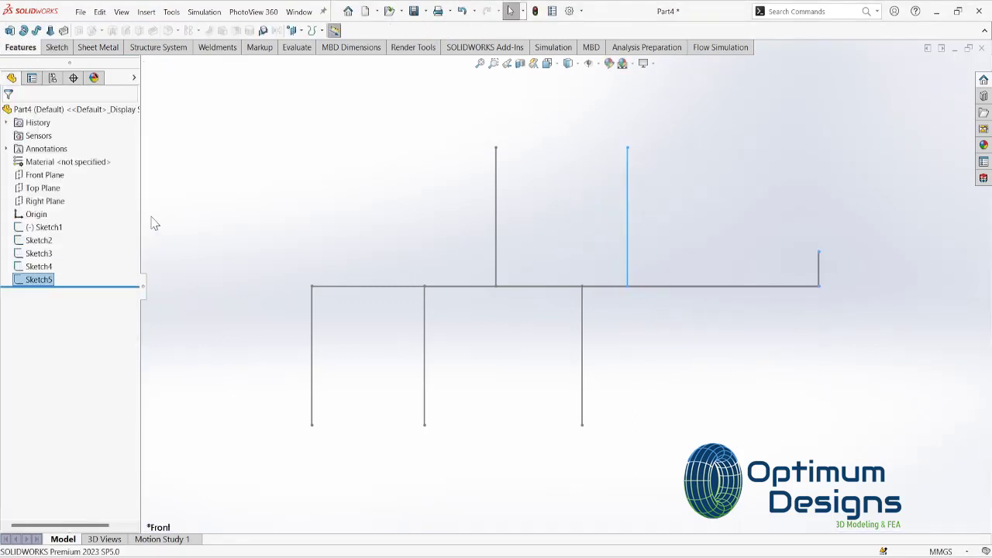
Start Sketch6 on the Front Plane and draw a downward branch line
{"action": "left_click", "coordinate": [44, 175]}
{"action": "left_click", "coordinate": [85, 151]}
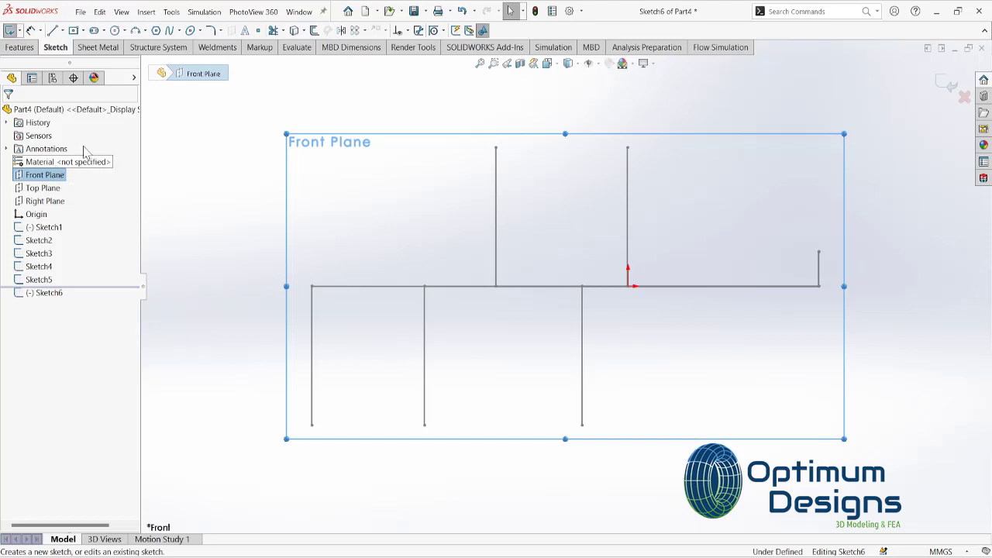
{"action": "left_click", "coordinate": [56, 31]}
{"action": "left_click", "coordinate": [819, 286]}
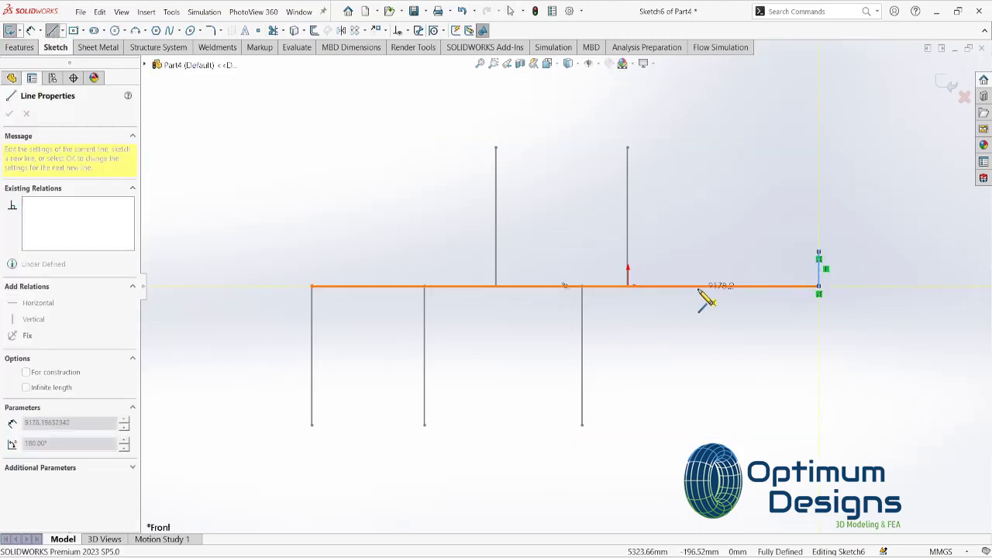
{"action": "left_click", "coordinate": [699, 407]}
{"action": "key", "text": "Escape"}
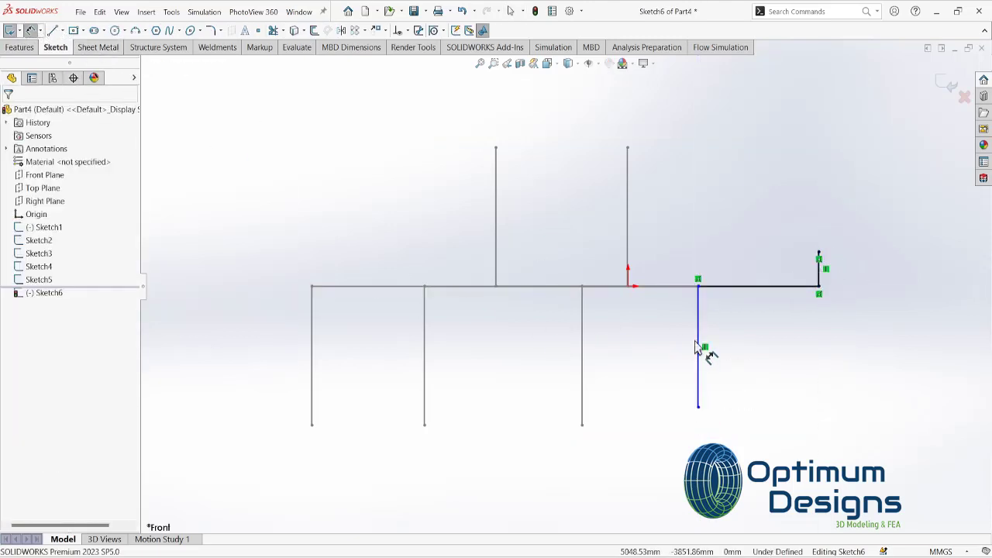
Dimension the branch to 10000 and 7000 from the right end, then exit
{"action": "left_click", "coordinate": [697, 349]}
{"action": "left_click", "coordinate": [665, 355]}
{"action": "type", "text": "10000"}
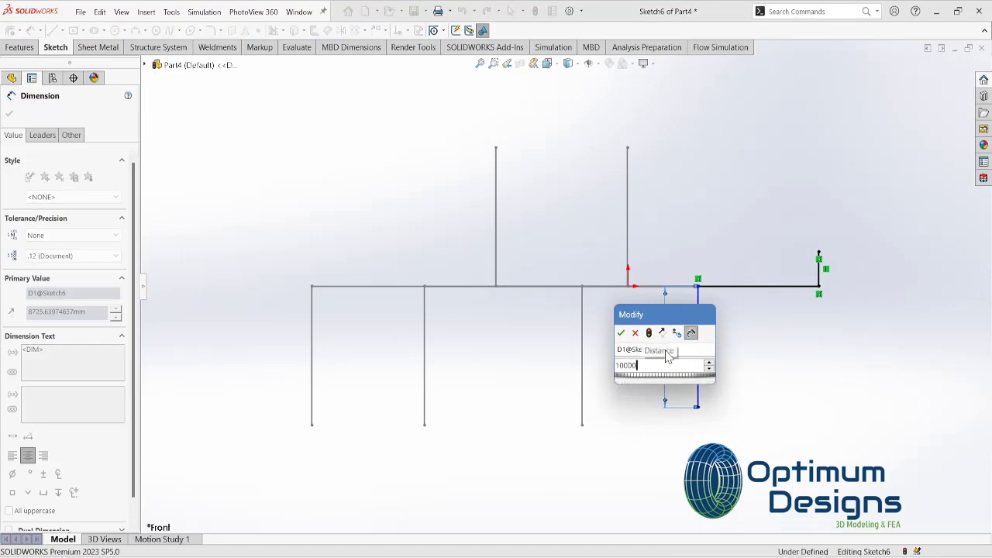
{"action": "key", "text": "Return"}
{"action": "left_click", "coordinate": [784, 295]}
{"action": "left_click", "coordinate": [775, 320]}
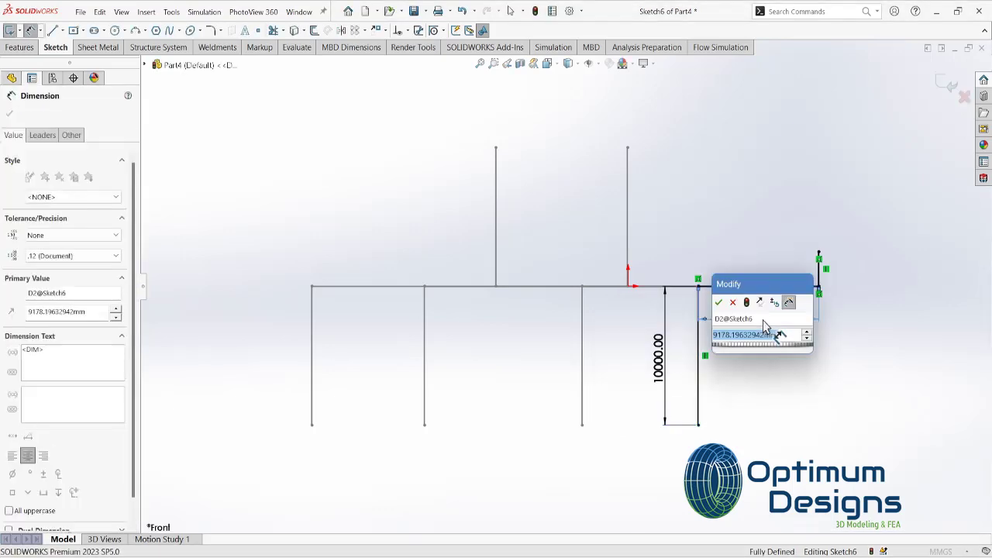
{"action": "type", "text": "7000"}
{"action": "key", "text": "Return"}
{"action": "left_click", "coordinate": [947, 85]}
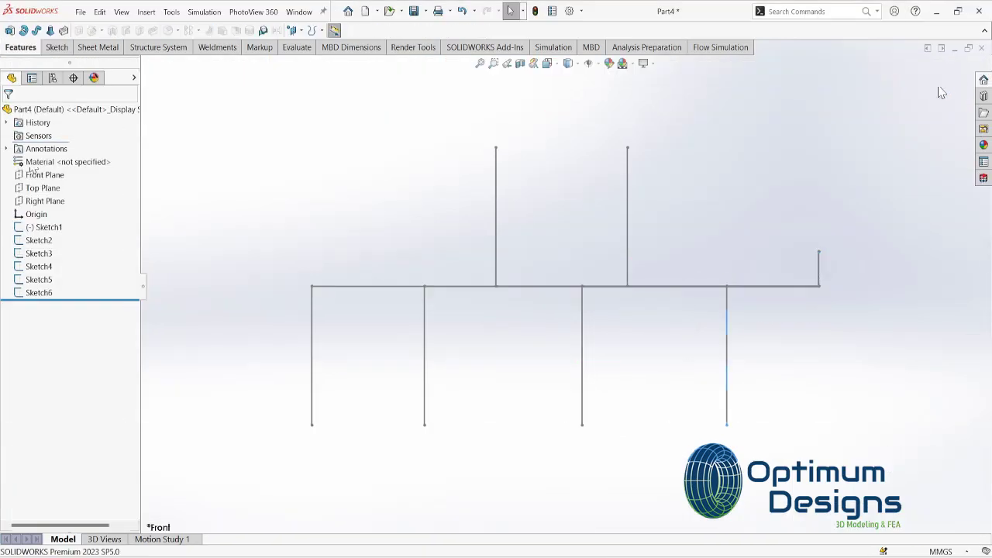
Show all sketch dimensions, nudge the leftmost 10000 dimension, then hide them again
{"action": "right_click", "coordinate": [45, 148]}
{"action": "left_click", "coordinate": [66, 186]}
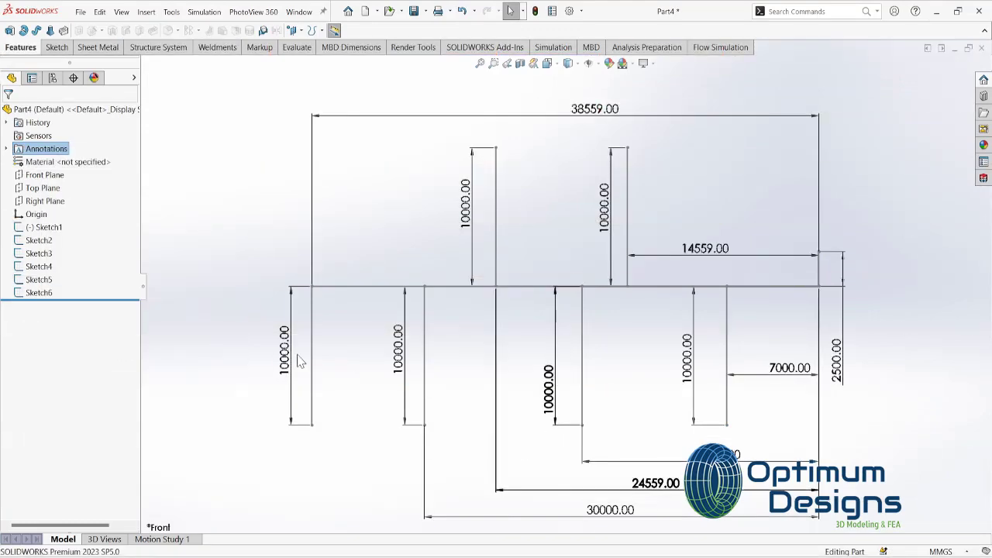
{"action": "left_click_drag", "start_coordinate": [301, 362], "coordinate": [287, 362]}
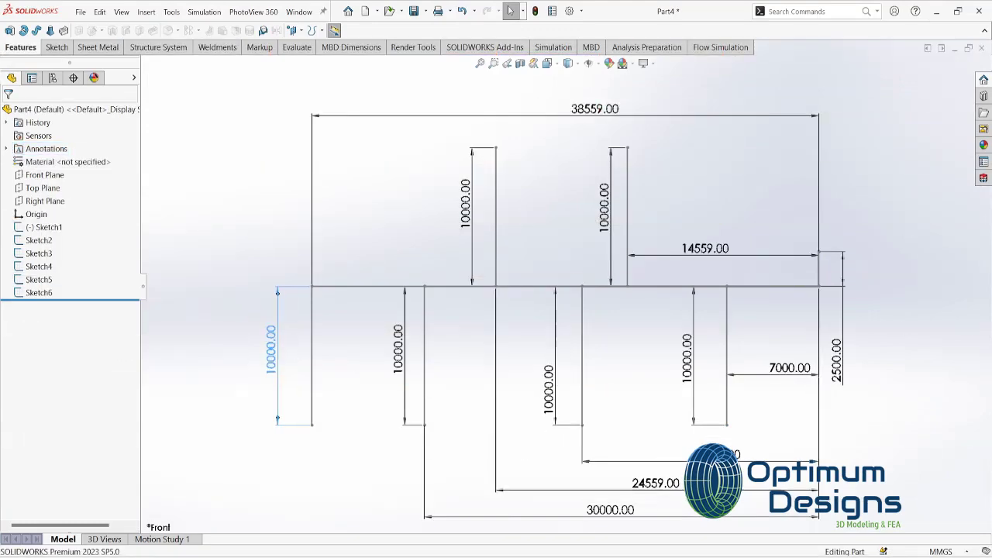
{"action": "right_click", "coordinate": [54, 149]}
{"action": "left_click", "coordinate": [100, 175]}
Create Plane1 on the main line's end, and Plane2 perpendicular to a branch line at its endpoint
{"action": "left_click", "coordinate": [146, 11]}
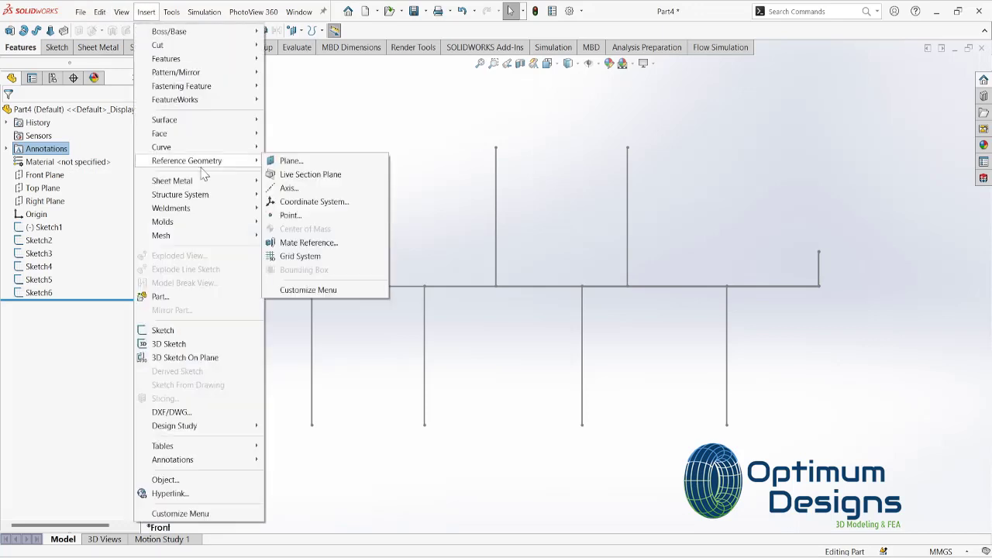
{"action": "left_click", "coordinate": [275, 159]}
{"action": "middle_click_drag", "start_coordinate": [346, 183], "coordinate": [372, 126]}
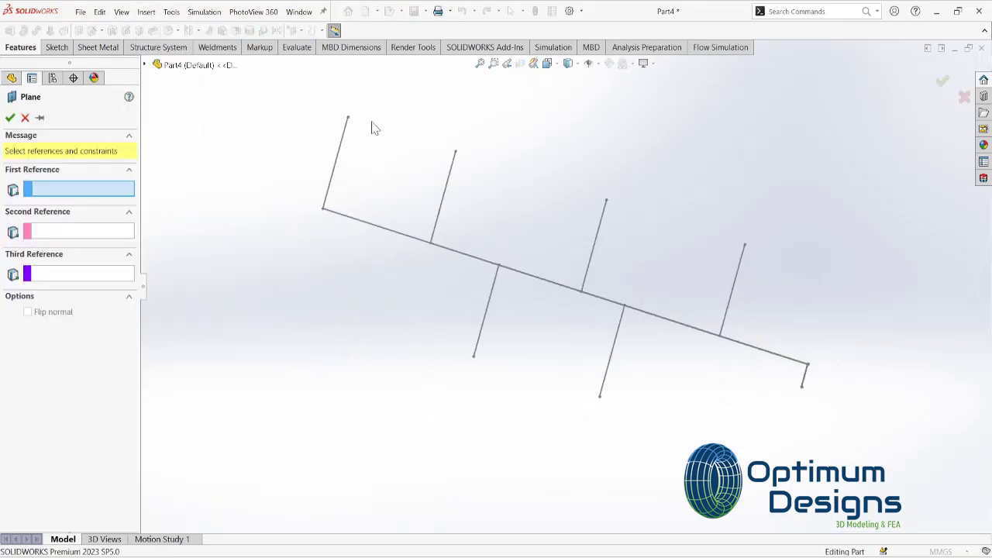
{"action": "left_click", "coordinate": [346, 139]}
{"action": "key", "text": "Return"}
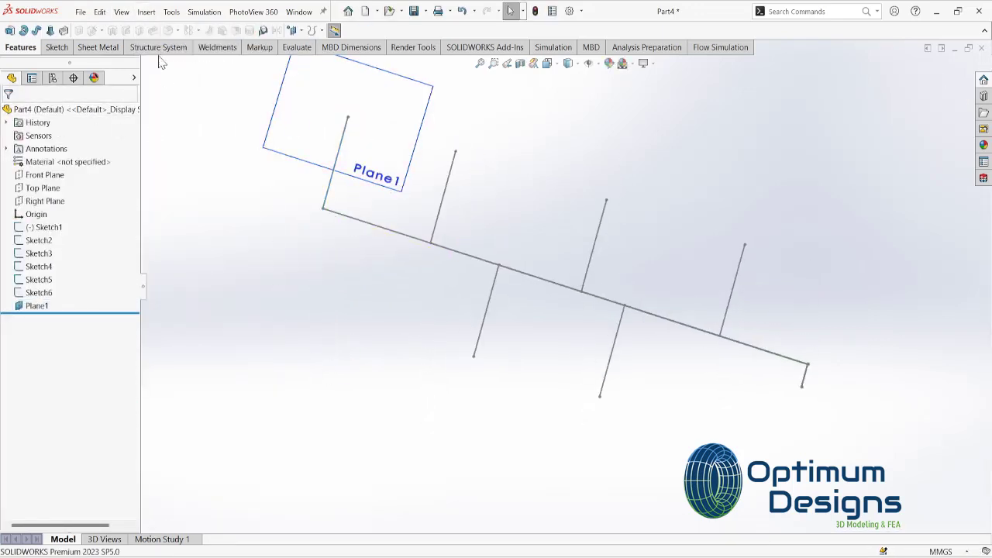
{"action": "left_click", "coordinate": [146, 12]}
{"action": "left_click", "coordinate": [285, 160]}
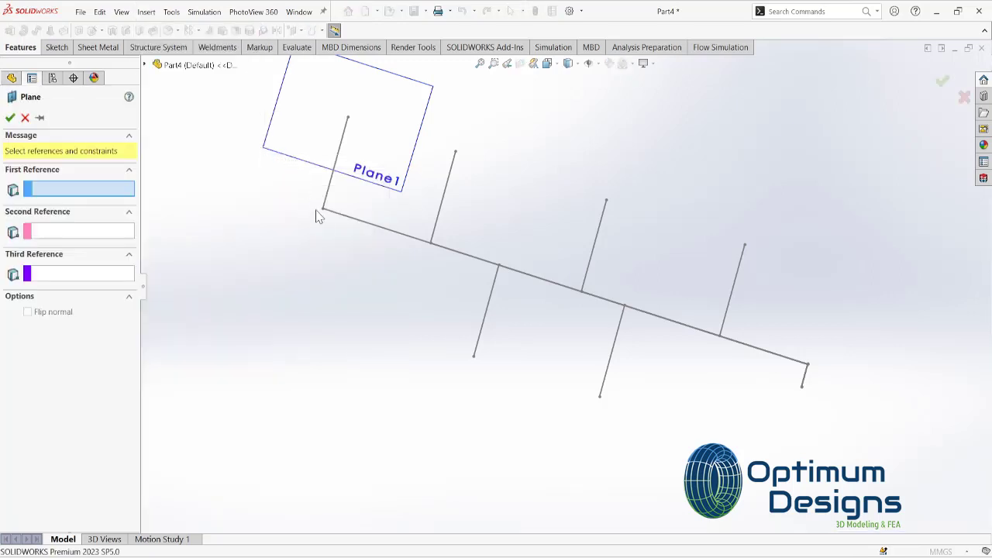
{"action": "left_click", "coordinate": [443, 192]}
{"action": "left_click", "coordinate": [455, 152]}
{"action": "key", "text": "Return"}
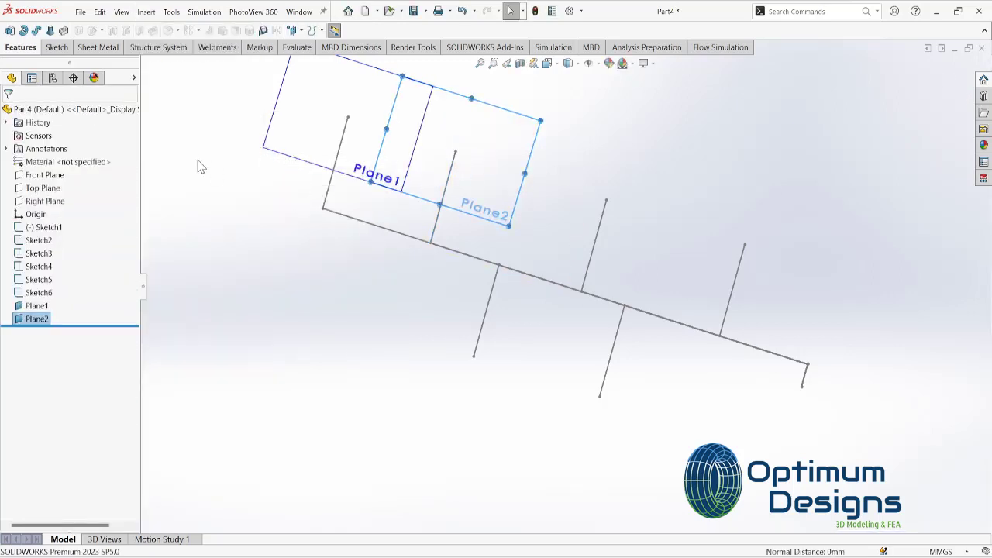
Add Plane3 and Plane4, each perpendicular to a branch line at its endpoint
{"action": "left_click", "coordinate": [147, 11]}
{"action": "left_click", "coordinate": [287, 160]}
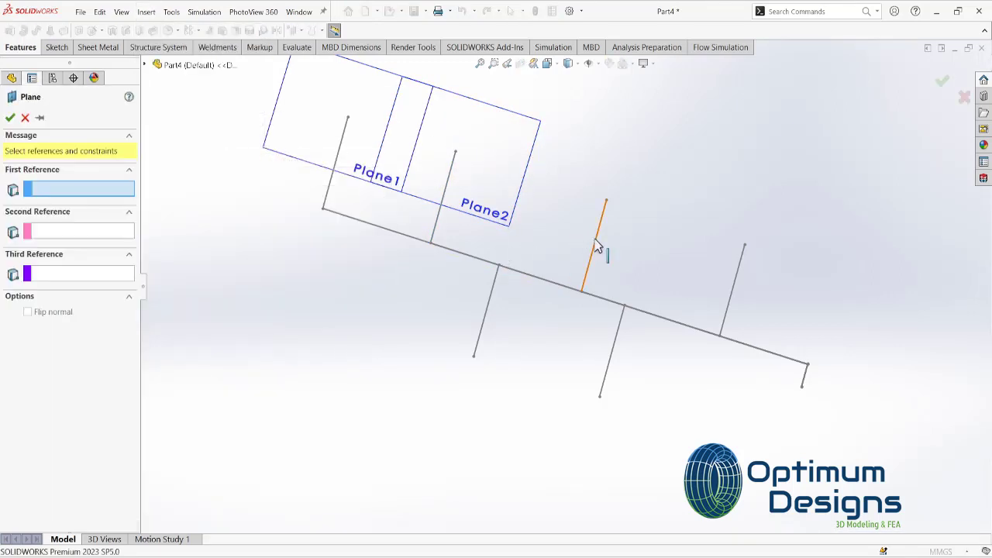
{"action": "left_click", "coordinate": [490, 321]}
{"action": "left_click", "coordinate": [473, 356]}
{"action": "key", "text": "Return"}
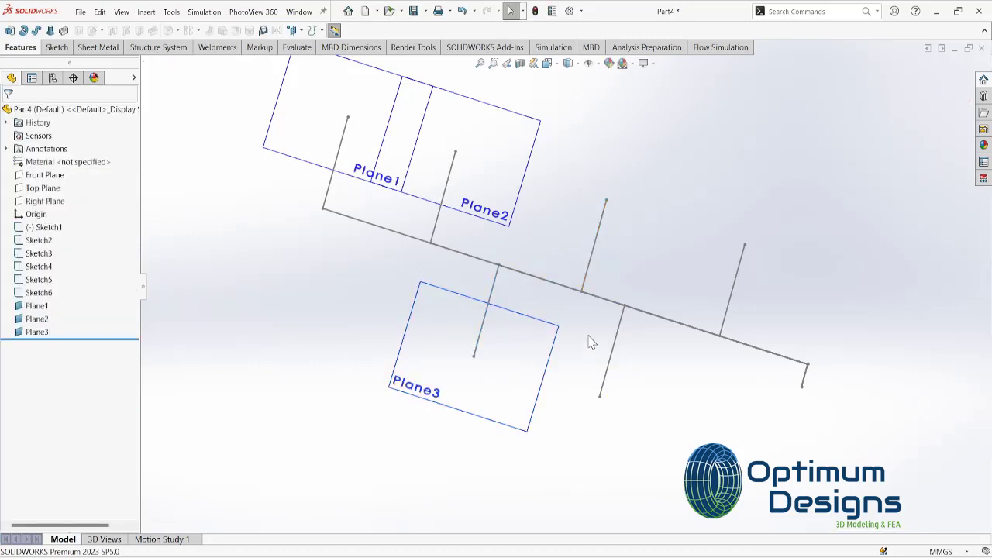
{"action": "left_click", "coordinate": [148, 12]}
{"action": "left_click", "coordinate": [287, 159]}
{"action": "left_click", "coordinate": [598, 248]}
{"action": "left_click", "coordinate": [606, 200]}
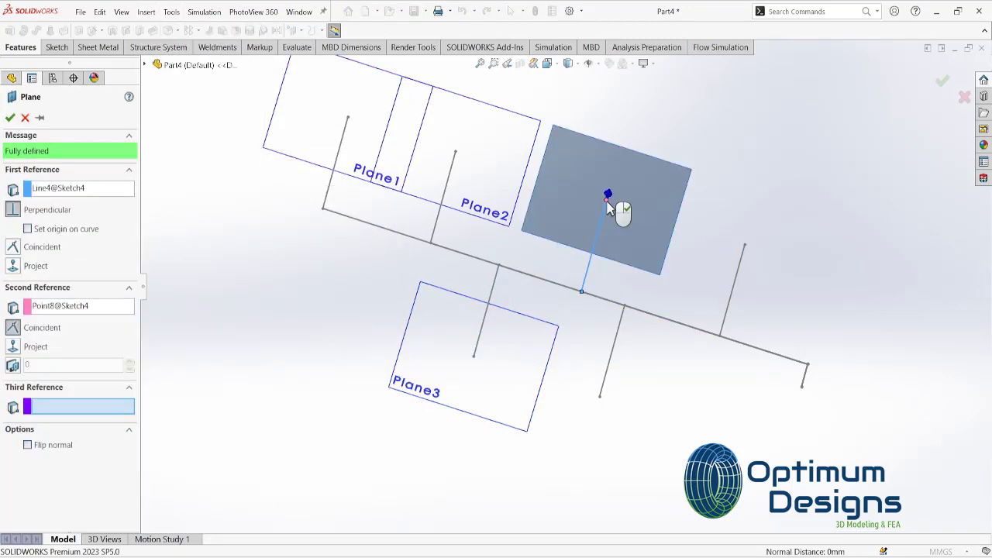
{"action": "key", "text": "Return"}
Add Plane5 and Plane6 at the ends of the remaining branch lines
{"action": "left_click", "coordinate": [147, 12]}
{"action": "left_click", "coordinate": [286, 160]}
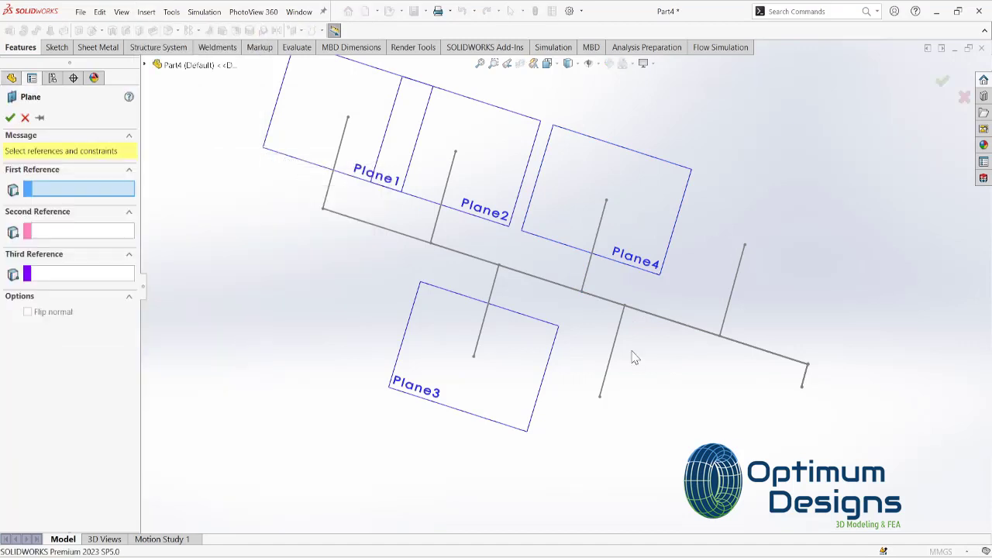
{"action": "left_click", "coordinate": [620, 345]}
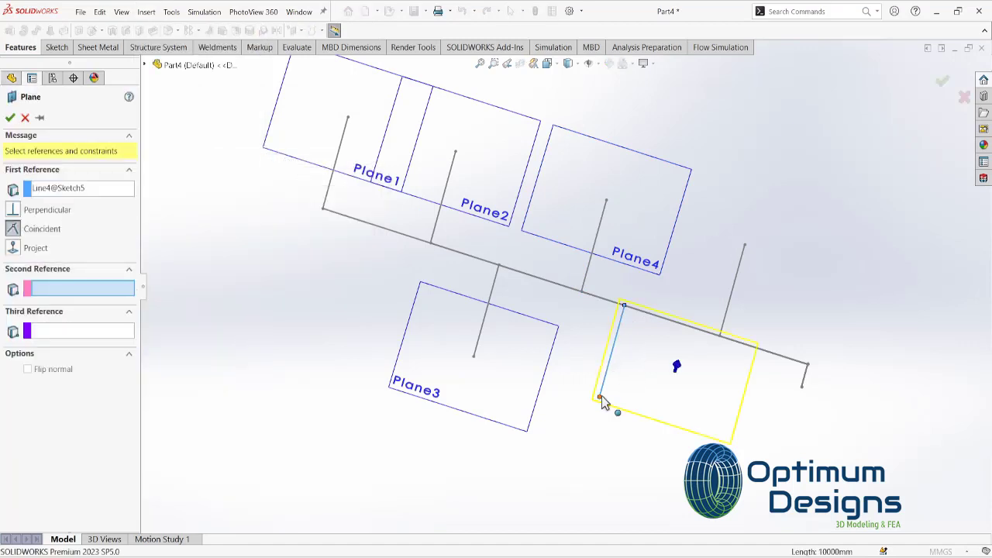
{"action": "left_click", "coordinate": [601, 395]}
{"action": "key", "text": "Return"}
{"action": "left_click", "coordinate": [147, 12]}
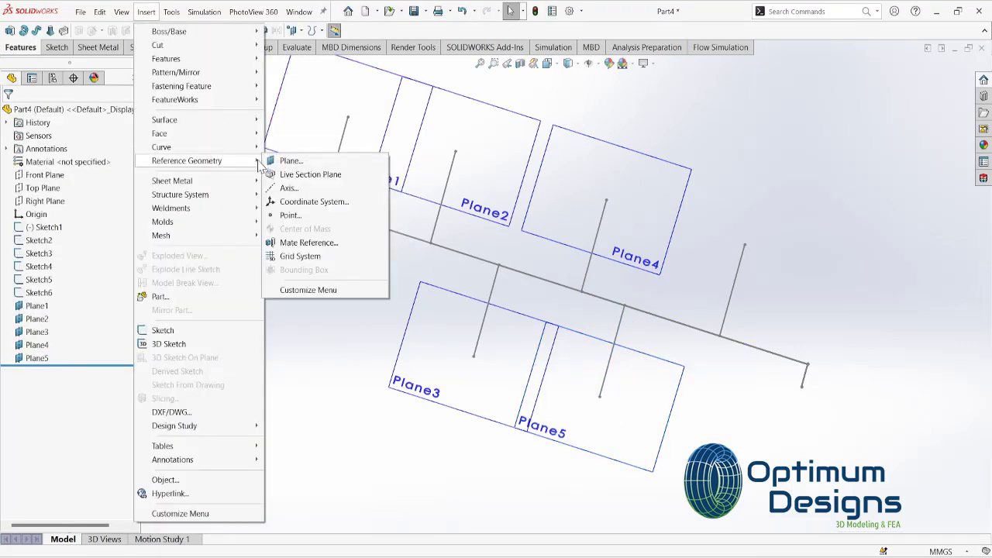
{"action": "left_click", "coordinate": [295, 160]}
{"action": "left_click", "coordinate": [741, 271]}
{"action": "left_click", "coordinate": [745, 239]}
{"action": "key", "text": "Return"}
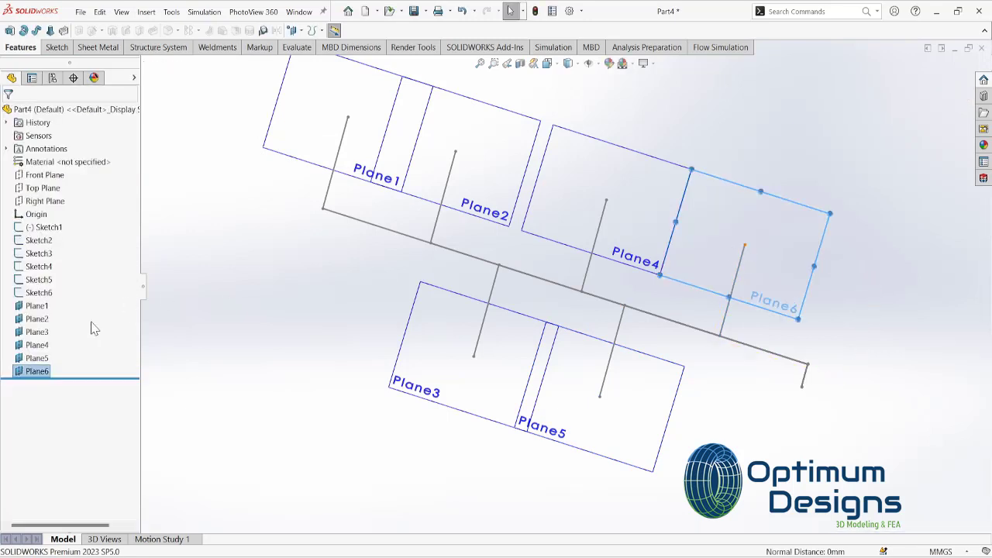
Hide Planes 2 through 6
{"action": "left_click", "coordinate": [34, 366]}
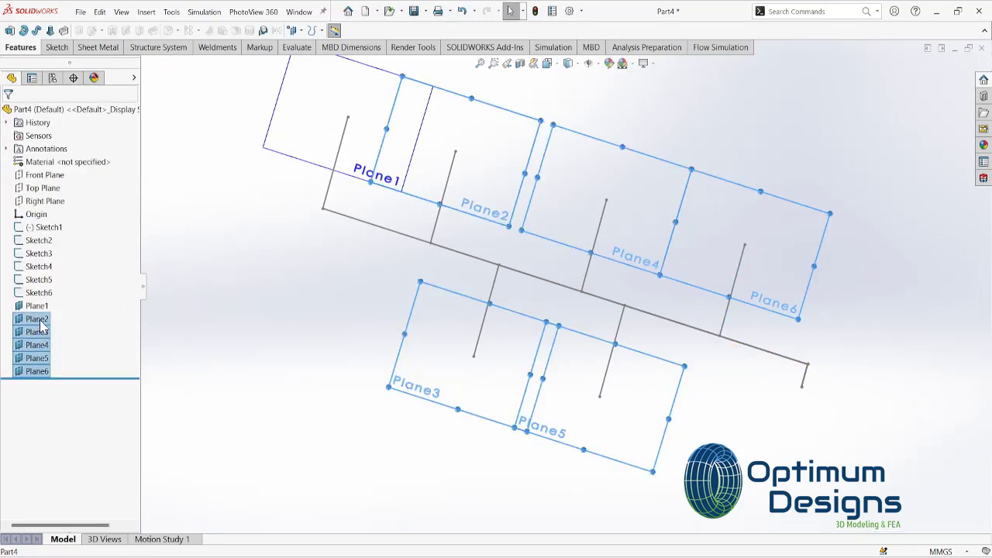
{"action": "right_click", "coordinate": [41, 326]}
{"action": "left_click", "coordinate": [68, 300]}
{"action": "right_click", "coordinate": [42, 306]}
Start a sketch on Plane1 and draw a centred rectangle at the main line's end
{"action": "left_click", "coordinate": [68, 288]}
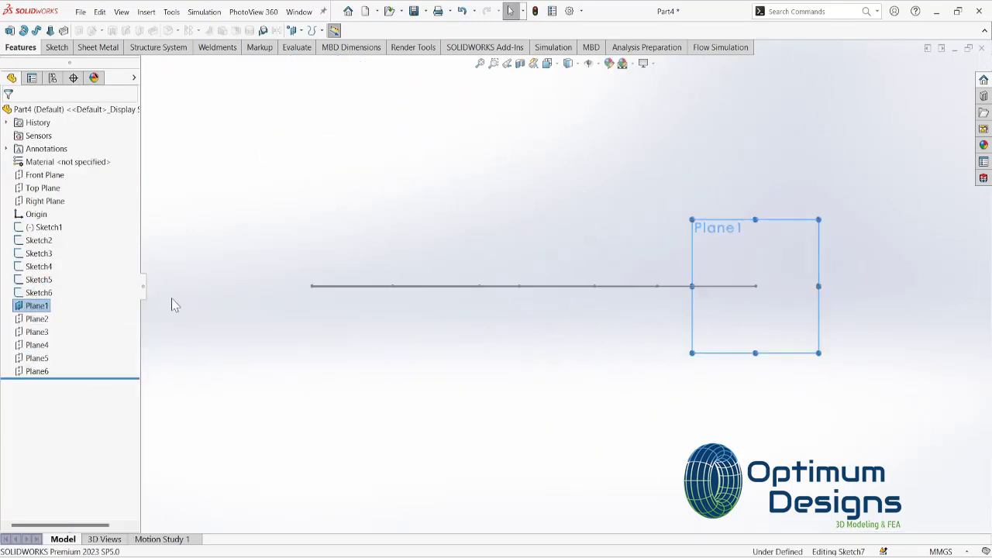
{"action": "key", "text": "r"}
{"action": "left_click", "coordinate": [756, 286]}
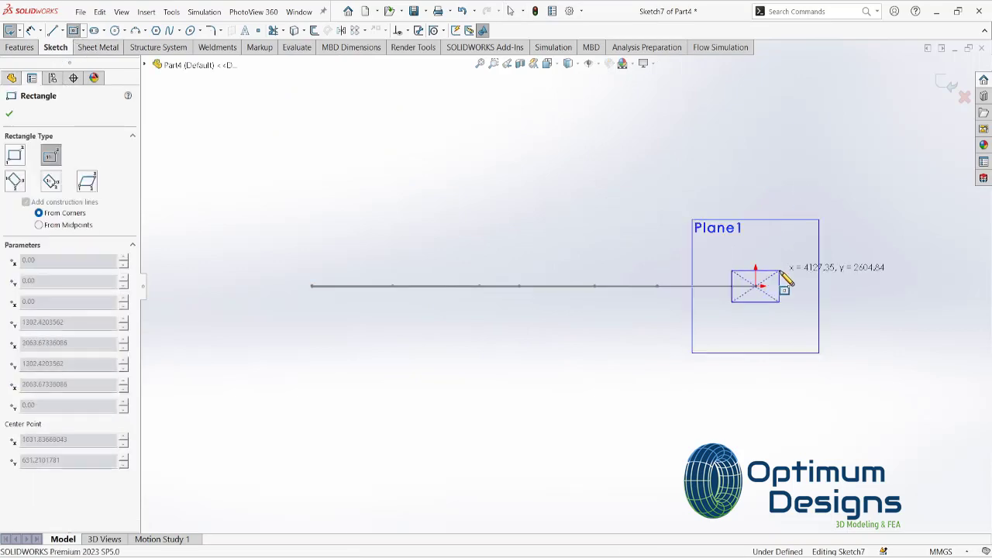
{"action": "left_click", "coordinate": [780, 271]}
Dimension the rectangle 700 wide, accept its height, and exit the sketch
{"action": "left_click", "coordinate": [31, 31]}
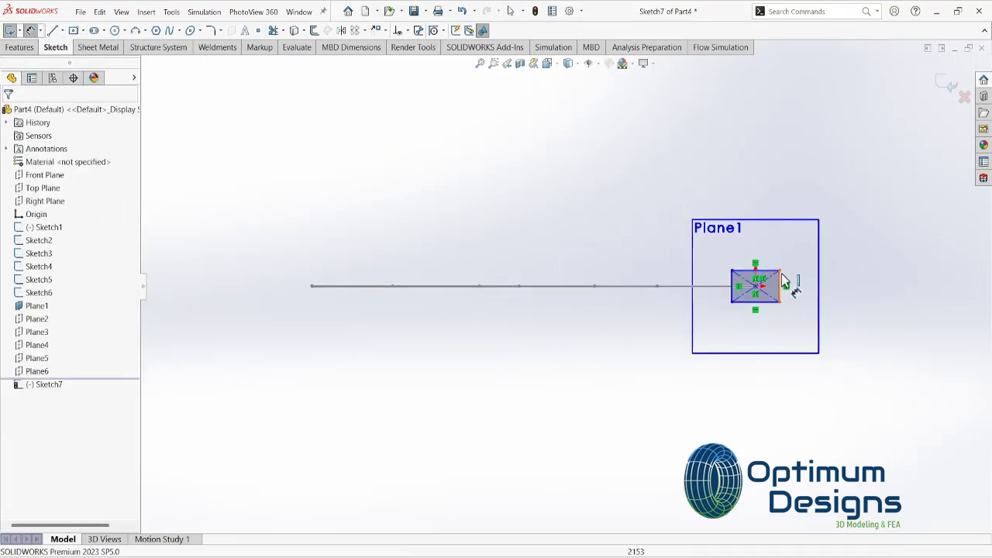
{"action": "left_click", "coordinate": [756, 271]}
{"action": "left_click", "coordinate": [771, 250]}
{"action": "type", "text": "700"}
{"action": "key", "text": "Return"}
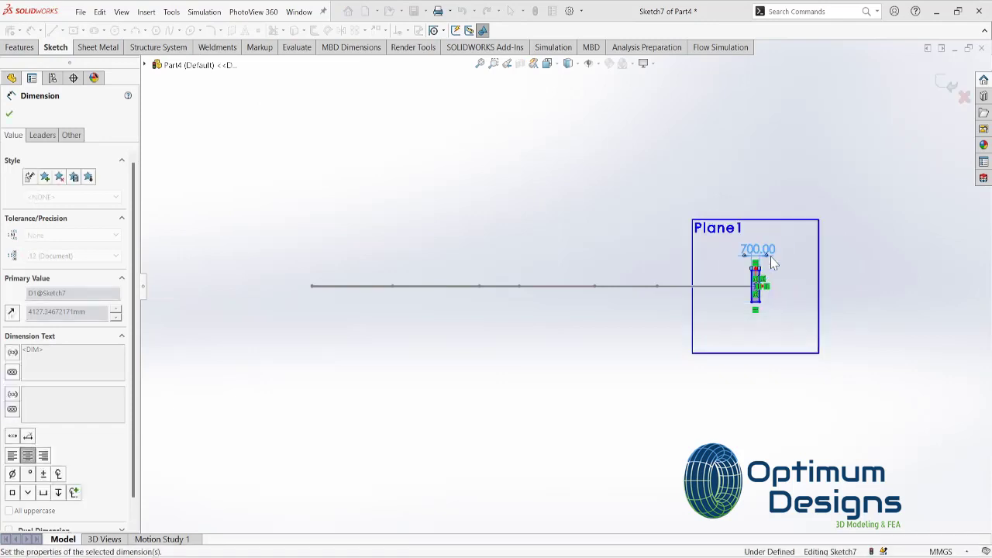
{"action": "left_click", "coordinate": [699, 310]}
{"action": "left_click", "coordinate": [720, 307]}
{"action": "key", "text": "Return"}
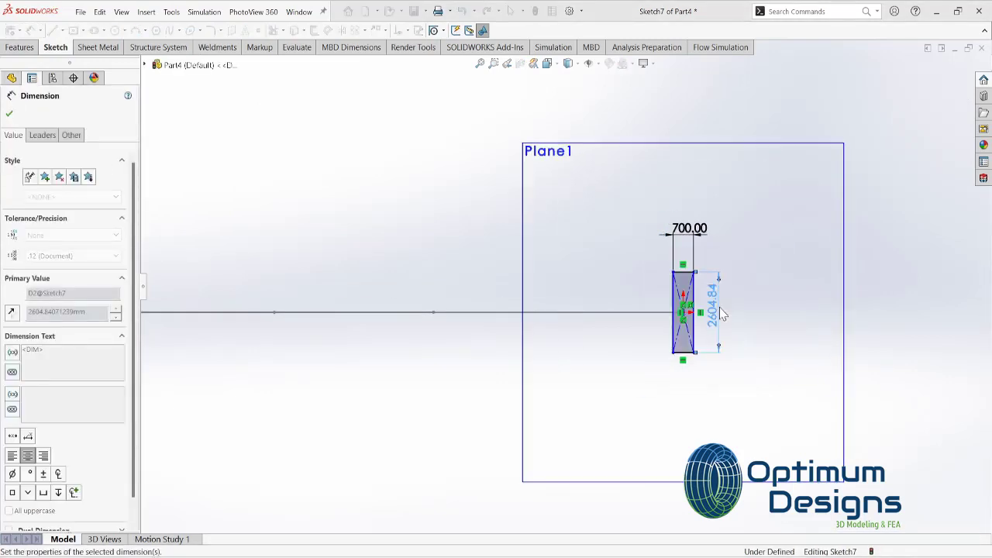
{"action": "left_click", "coordinate": [947, 91]}
{"action": "right_click", "coordinate": [42, 306]}
{"action": "left_click", "coordinate": [38, 318]}
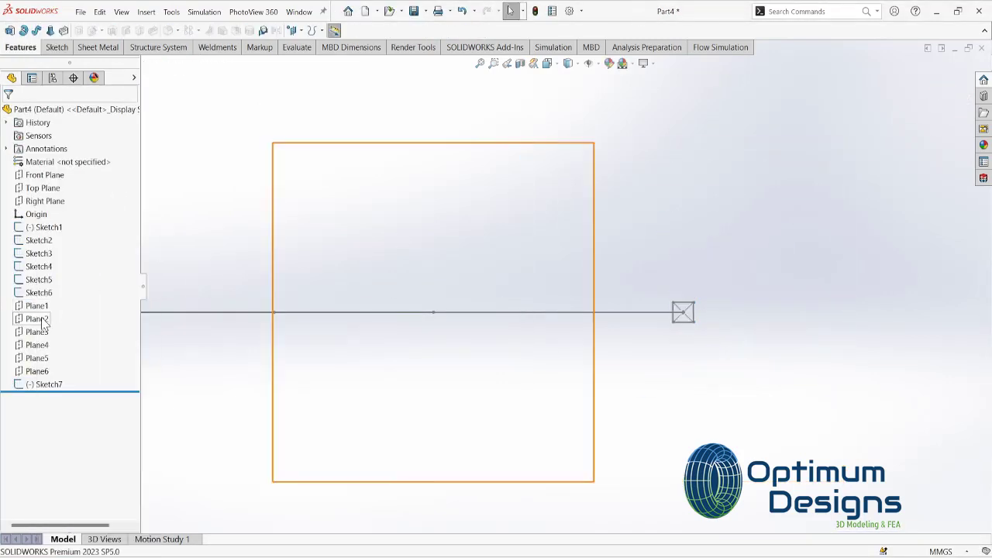
{"action": "right_click", "coordinate": [38, 321]}
Open a sketch on Plane2, hide the plane, and draw a centred rectangle at the branch end
{"action": "left_click", "coordinate": [47, 301]}
{"action": "right_click", "coordinate": [43, 319]}
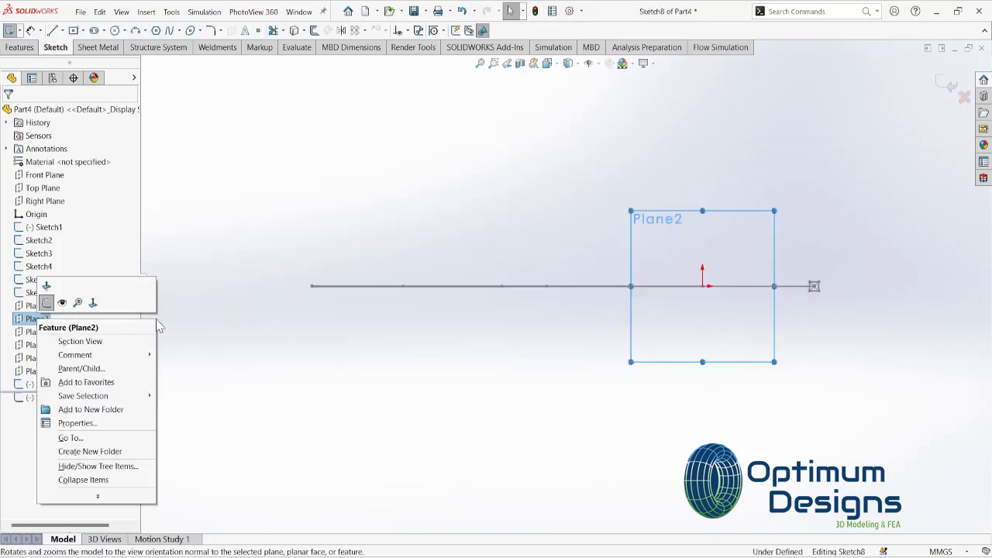
{"action": "left_click", "coordinate": [258, 384]}
{"action": "left_click", "coordinate": [38, 318]}
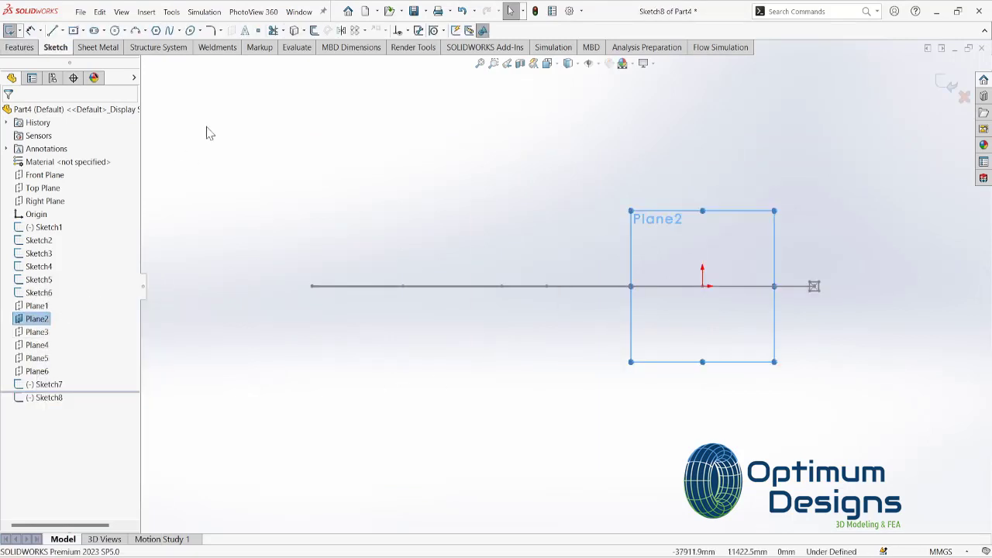
{"action": "left_click", "coordinate": [74, 30]}
{"action": "mouse_move", "coordinate": [709, 291]}
{"action": "middle_mouse_down"}
{"action": "mouse_move", "coordinate": [708, 315]}
{"action": "mouse_move", "coordinate": [728, 333]}
{"action": "middle_mouse_up"}
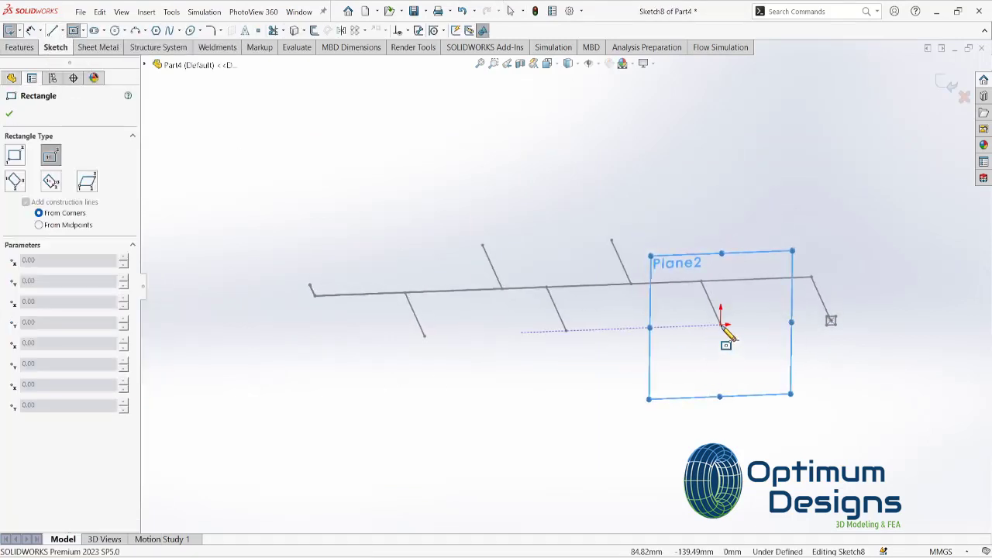
{"action": "left_click", "coordinate": [721, 324]}
{"action": "left_click", "coordinate": [741, 312]}
Dimension the rectangle 900 wide and 700 high, exit the sketch, and hide Plane2
{"action": "left_click", "coordinate": [723, 313]}
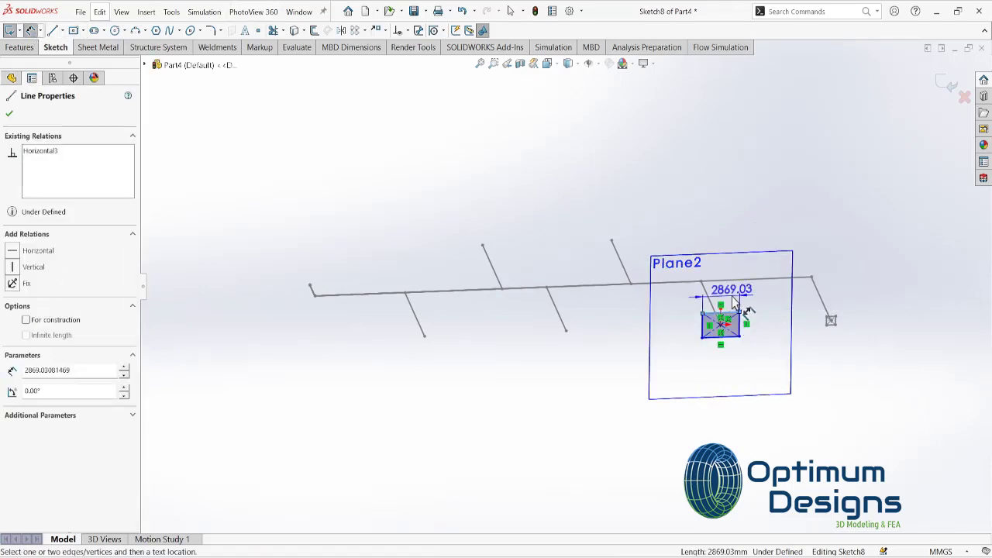
{"action": "left_click", "coordinate": [733, 299]}
{"action": "key", "text": "Return"}
{"action": "scroll", "coordinate": [698, 364], "scroll_direction": "up", "scroll_amount": 1}
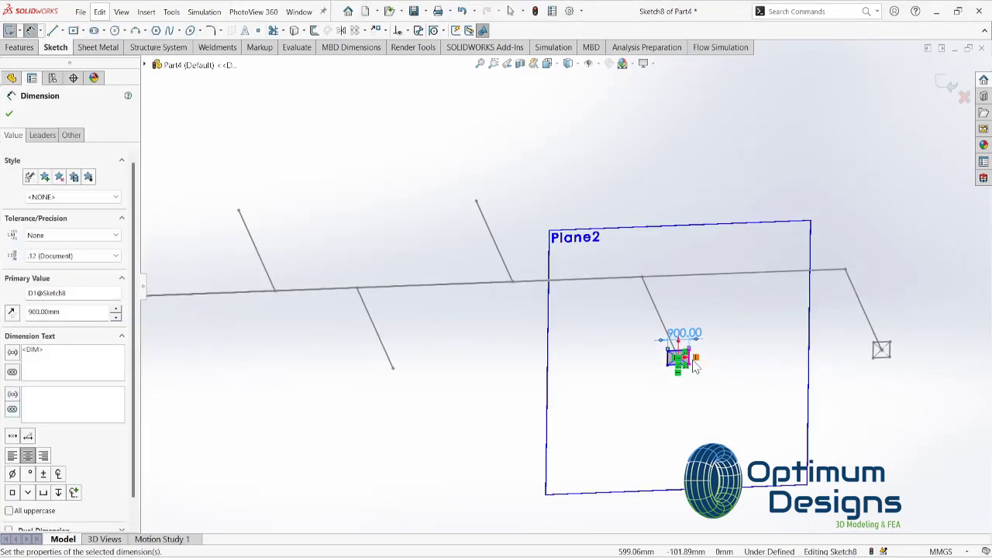
{"action": "scroll", "coordinate": [677, 361], "scroll_direction": "up", "scroll_amount": 2}
{"action": "left_click", "coordinate": [654, 358]}
{"action": "left_click", "coordinate": [688, 345]}
{"action": "type", "text": "700"}
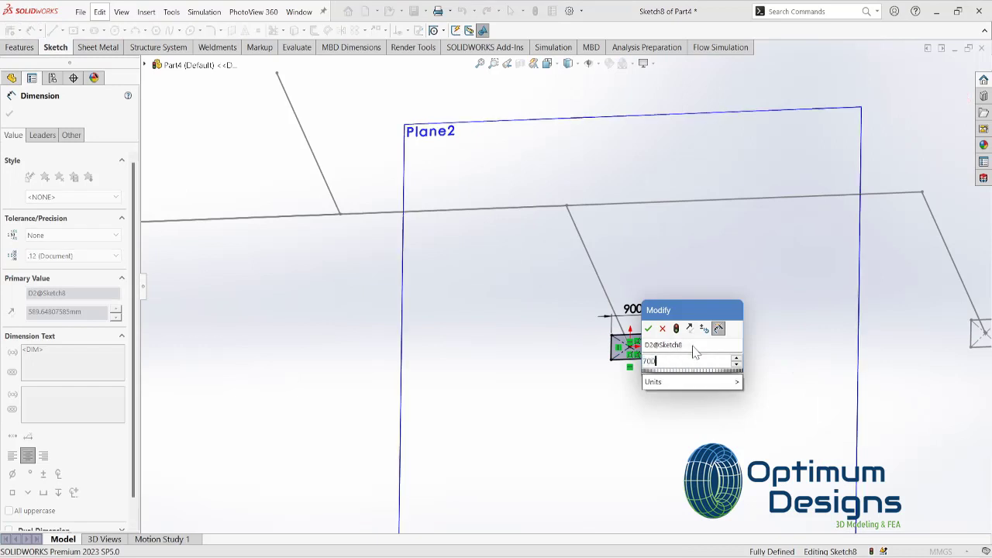
{"action": "key", "text": "Return"}
{"action": "left_click", "coordinate": [947, 87]}
{"action": "right_click", "coordinate": [36, 318]}
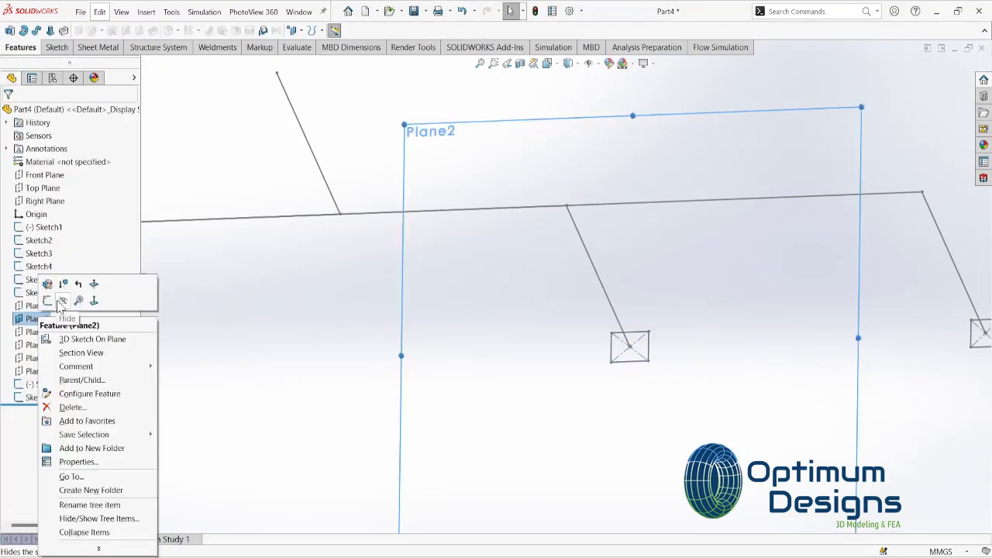
{"action": "right_click", "coordinate": [36, 331]}
{"action": "left_click", "coordinate": [305, 317]}
Start a sketch on Plane3 and draw a centre rectangle at the branch end
{"action": "left_click", "coordinate": [36, 333]}
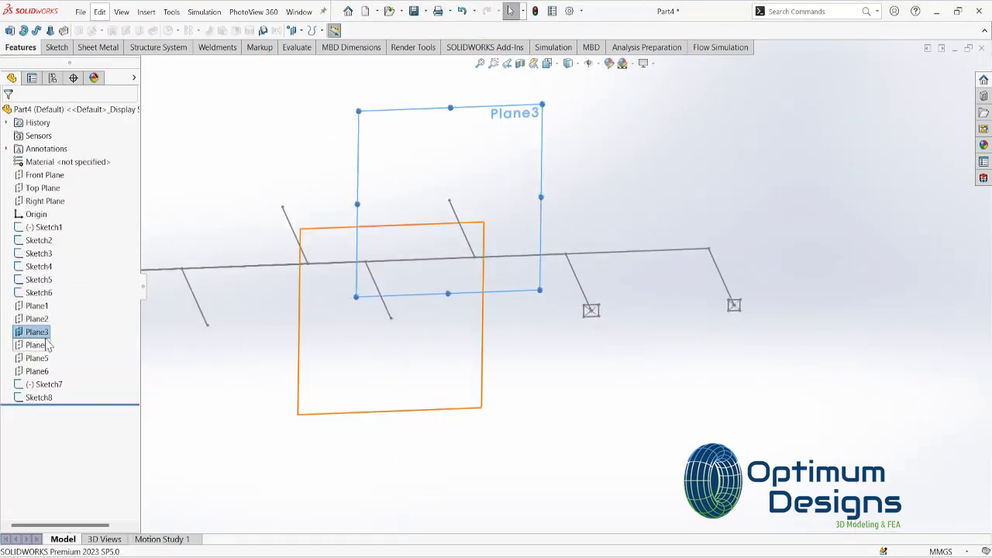
{"action": "left_click", "coordinate": [55, 315]}
{"action": "middle_click_drag", "start_coordinate": [273, 258], "coordinate": [305, 296]}
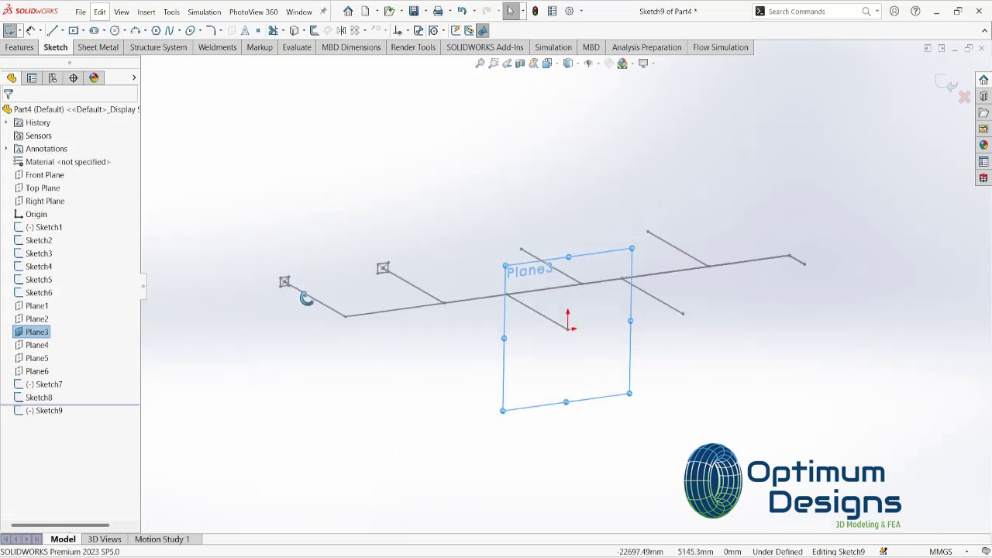
{"action": "left_click", "coordinate": [73, 30]}
{"action": "scroll", "coordinate": [776, 443], "scroll_direction": "up", "scroll_amount": 3}
{"action": "left_click_drag", "start_coordinate": [781, 452], "coordinate": [810, 431]}
Dimension the Plane3 rectangle 900 wide by 500 high, exit the sketch, and hide Plane3
{"action": "left_click", "coordinate": [31, 30]}
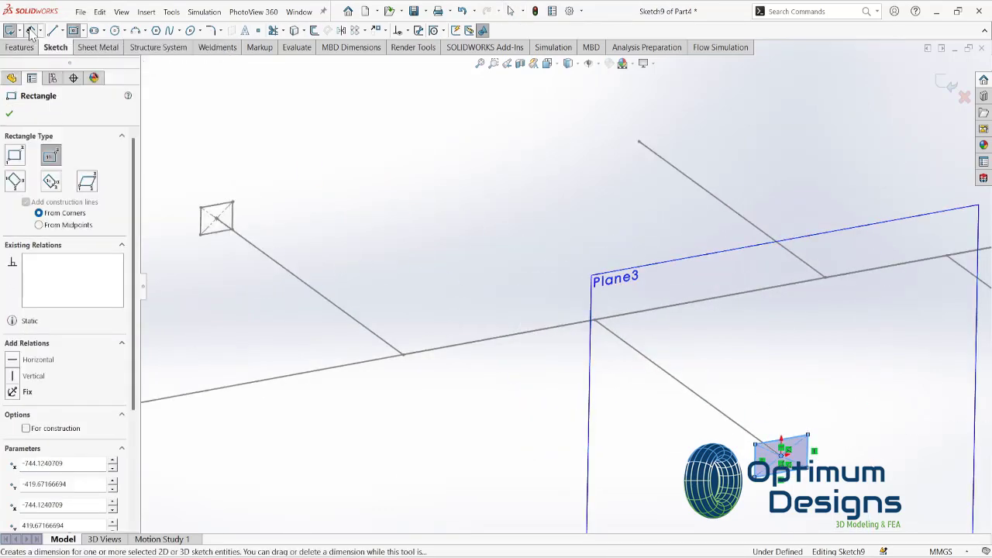
{"action": "left_click", "coordinate": [783, 439]}
{"action": "left_click", "coordinate": [793, 421]}
{"action": "type", "text": "900"}
{"action": "key", "text": "Return"}
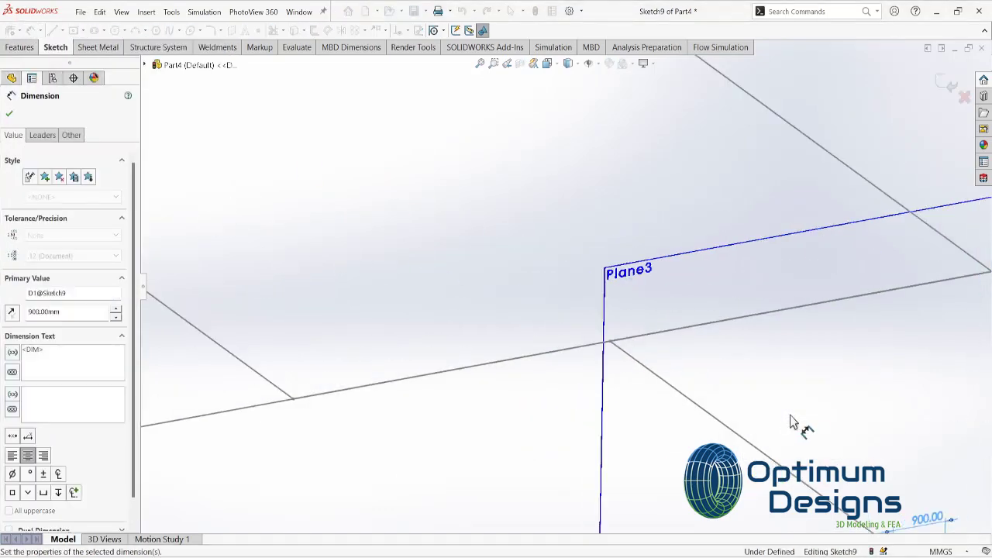
{"action": "scroll", "coordinate": [790, 414], "scroll_direction": "up", "scroll_amount": 3}
{"action": "left_click", "coordinate": [697, 402]}
{"action": "left_click", "coordinate": [719, 415]}
{"action": "type", "text": "500"}
{"action": "key", "text": "Return"}
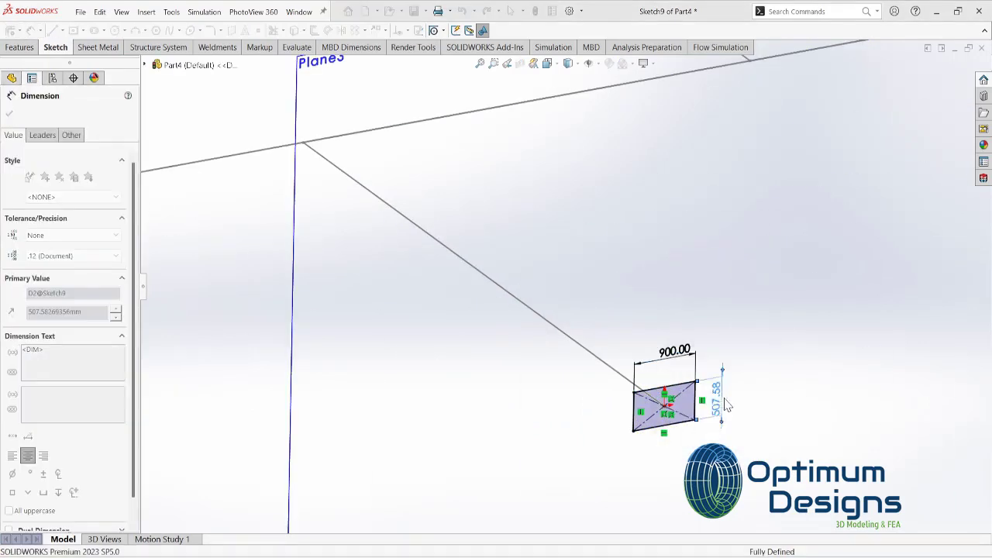
{"action": "left_click", "coordinate": [948, 84]}
{"action": "right_click", "coordinate": [36, 332]}
{"action": "left_click", "coordinate": [60, 325]}
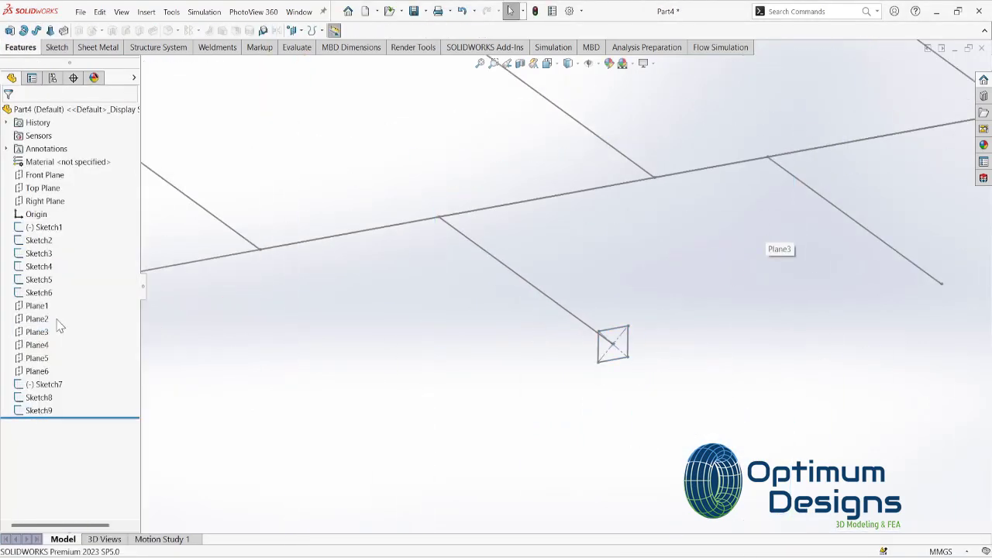
Start a sketch on Plane4 and draw a centre rectangle at its branch end
{"action": "right_click", "coordinate": [54, 351]}
{"action": "left_click", "coordinate": [73, 358]}
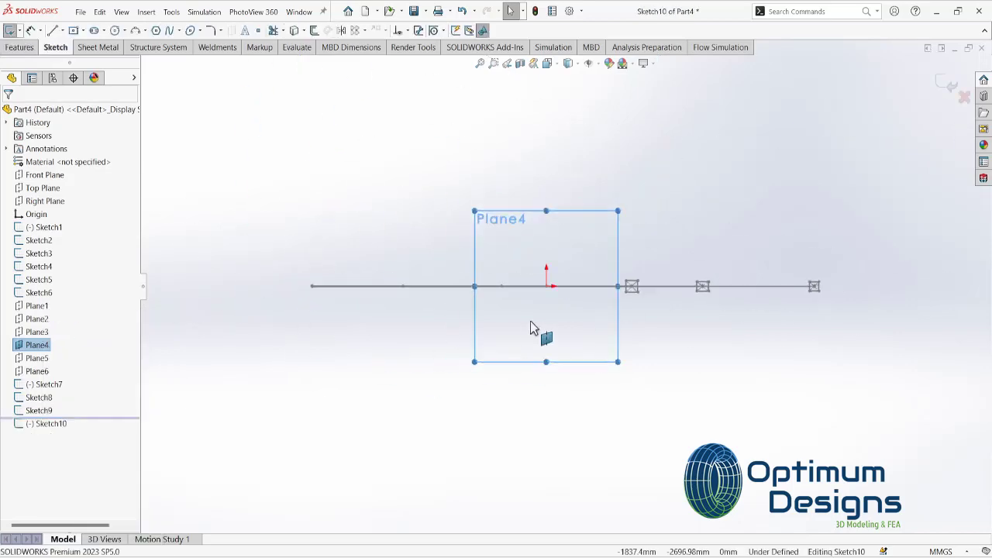
{"action": "left_click", "coordinate": [73, 31]}
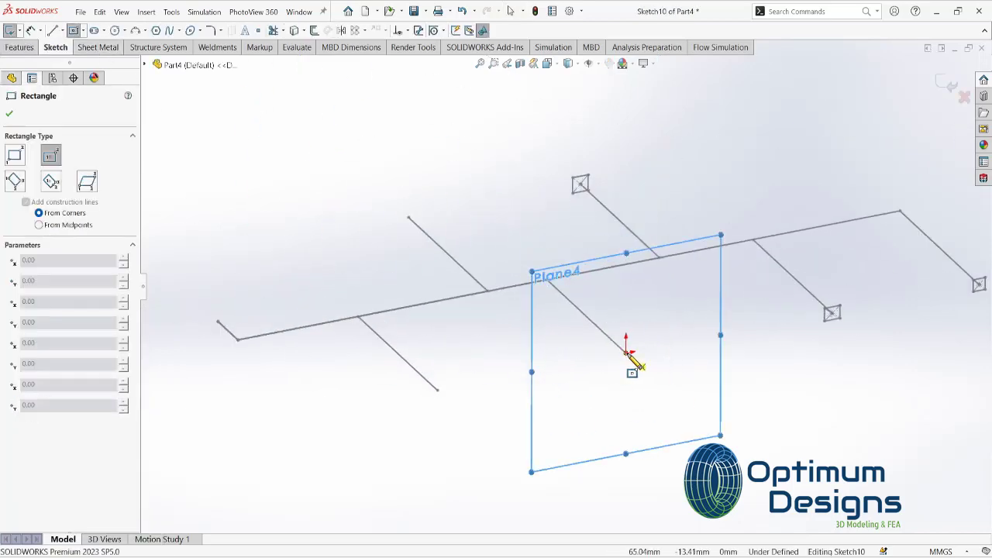
{"action": "left_click_drag", "start_coordinate": [625, 353], "coordinate": [648, 362]}
Dimension the Plane4 rectangle 900 wide by 950 high and close Sketch10
{"action": "left_click", "coordinate": [31, 31]}
{"action": "left_click", "coordinate": [636, 344]}
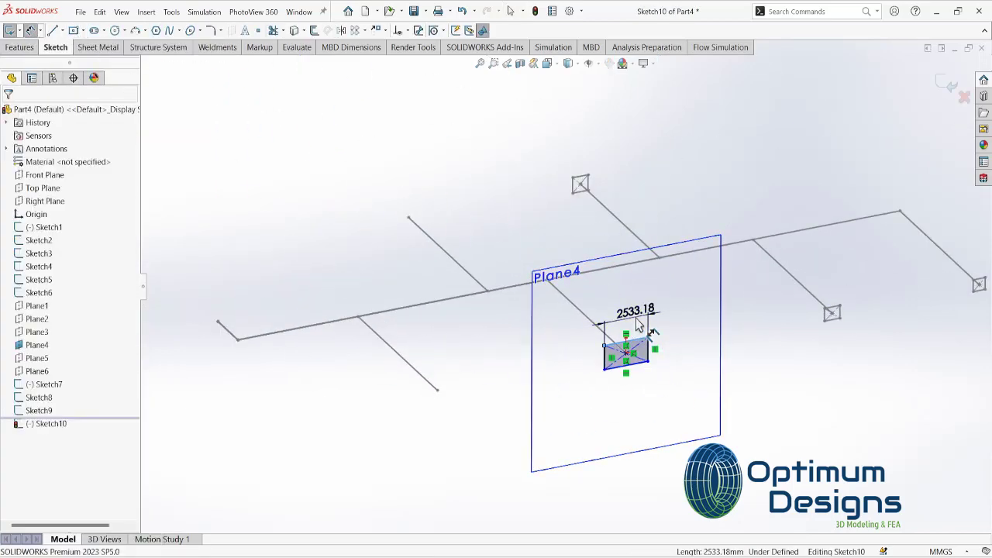
{"action": "left_click", "coordinate": [613, 306]}
{"action": "type", "text": "900"}
{"action": "key", "text": "Return"}
{"action": "scroll", "coordinate": [636, 321], "scroll_direction": "up", "scroll_amount": 3}
{"action": "scroll", "coordinate": [750, 427], "scroll_direction": "up", "scroll_amount": 2}
{"action": "scroll", "coordinate": [750, 428], "scroll_direction": "up", "scroll_amount": 1}
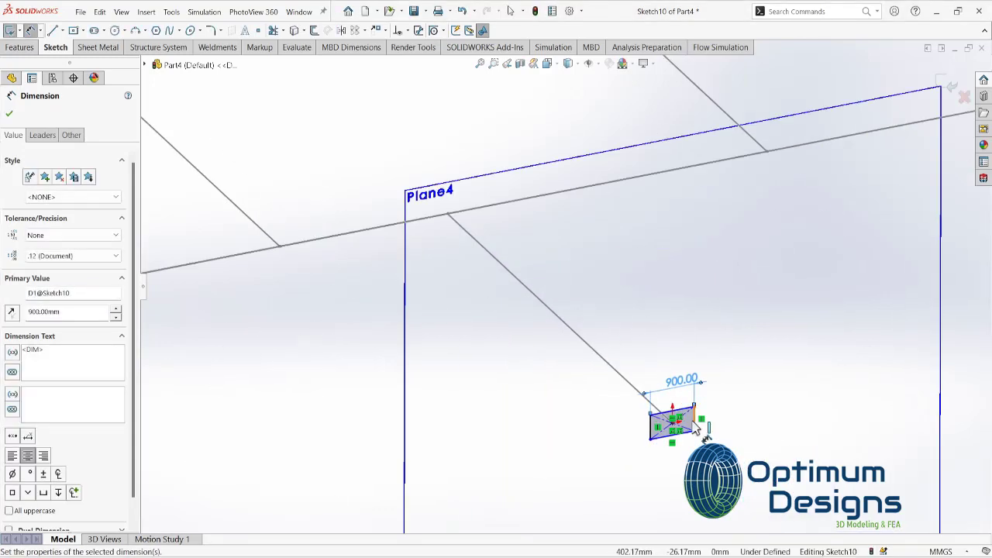
{"action": "left_click", "coordinate": [695, 419]}
{"action": "left_click", "coordinate": [729, 415]}
{"action": "type", "text": "950"}
{"action": "key", "text": "Return"}
{"action": "left_click", "coordinate": [952, 85]}
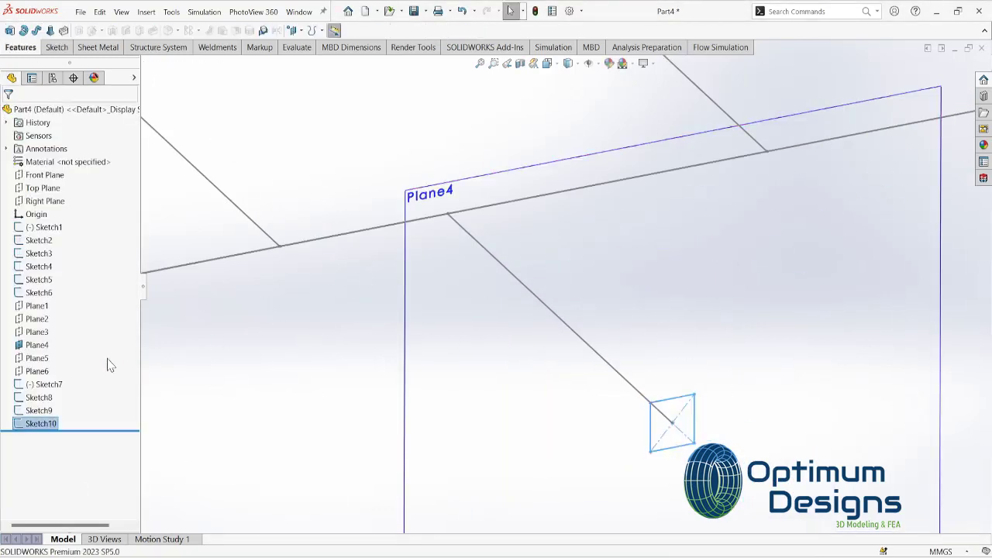
Start a sketch on Plane5 and draw a centre rectangle at the branch end
{"action": "right_click", "coordinate": [37, 345]}
{"action": "right_click", "coordinate": [36, 358]}
{"action": "key", "text": "Escape"}
{"action": "left_click", "coordinate": [36, 359]}
{"action": "left_click", "coordinate": [77, 326]}
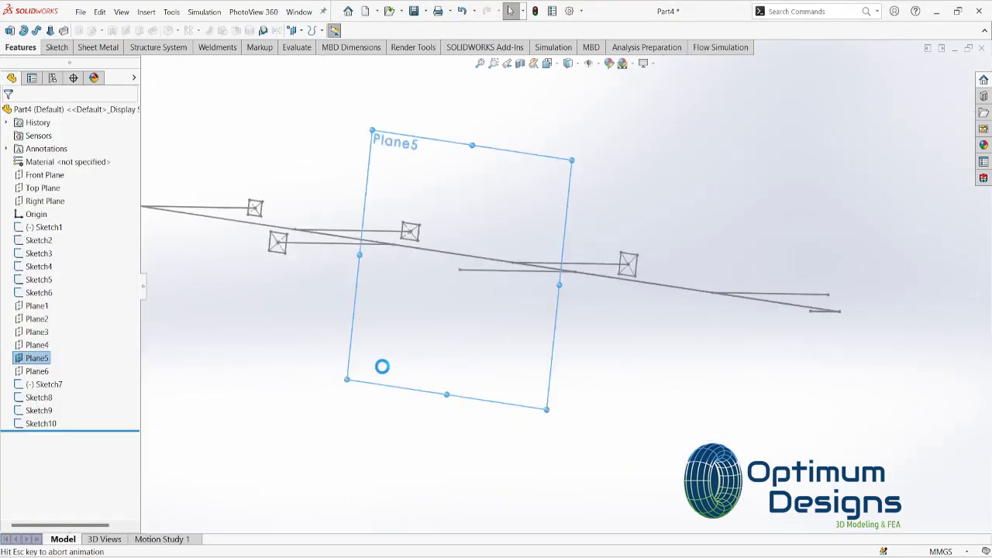
{"action": "left_click", "coordinate": [72, 30]}
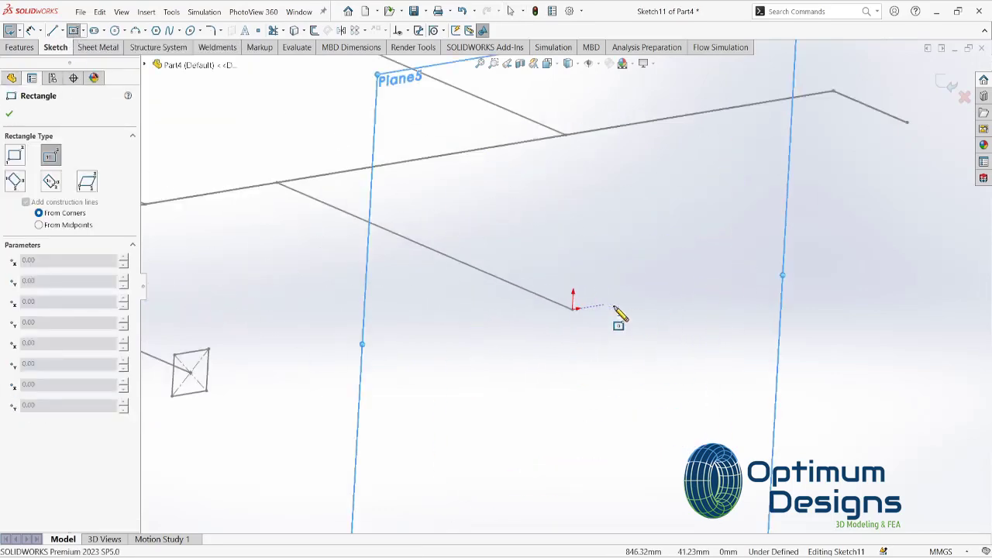
{"action": "left_click", "coordinate": [574, 310]}
{"action": "left_click", "coordinate": [610, 281]}
Dimension the Plane5 rectangle 1000 by 1000 and close Sketch11
{"action": "left_click", "coordinate": [31, 30]}
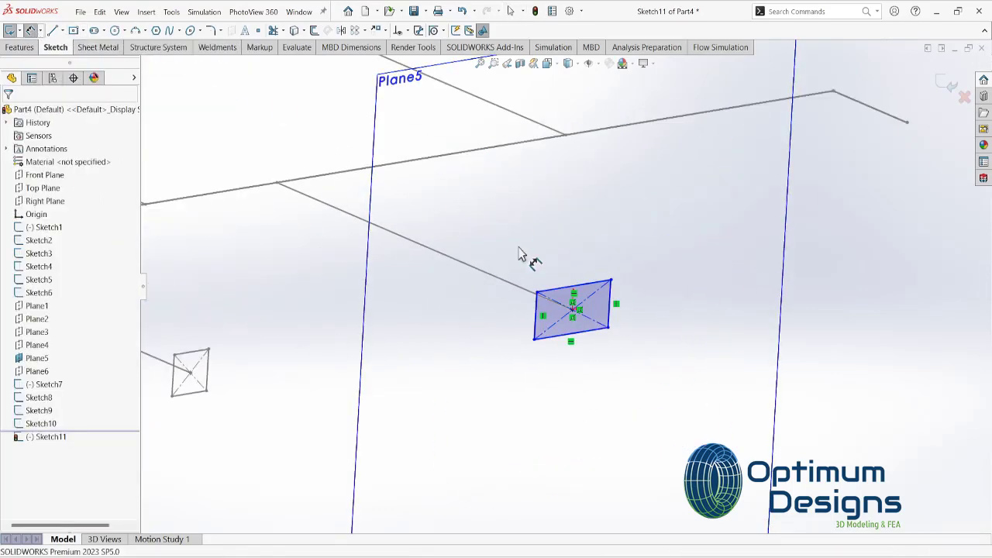
{"action": "left_click", "coordinate": [578, 286]}
{"action": "left_click", "coordinate": [587, 268]}
{"action": "type", "text": "1000"}
{"action": "key", "text": "Return"}
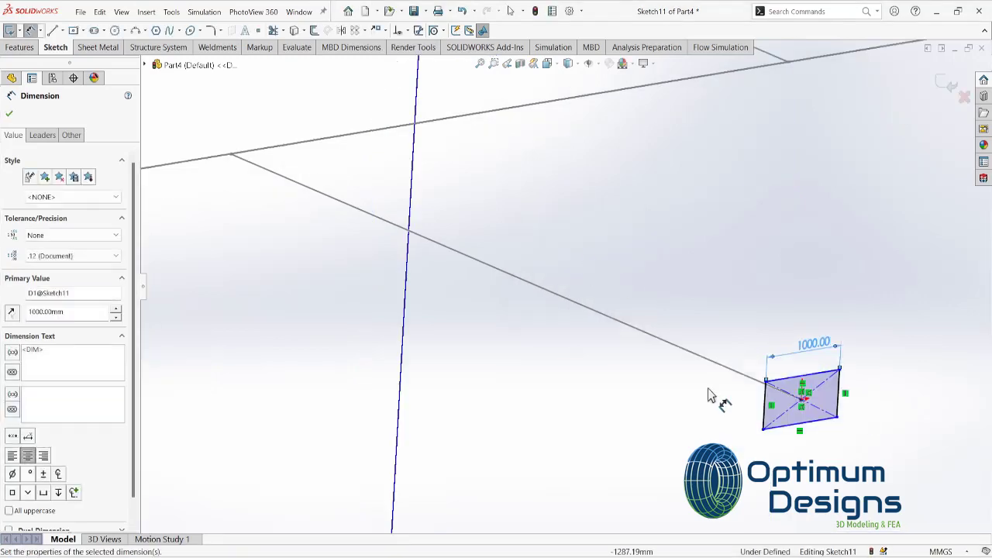
{"action": "left_click", "coordinate": [764, 403]}
{"action": "left_click", "coordinate": [737, 409]}
{"action": "key", "text": "Return"}
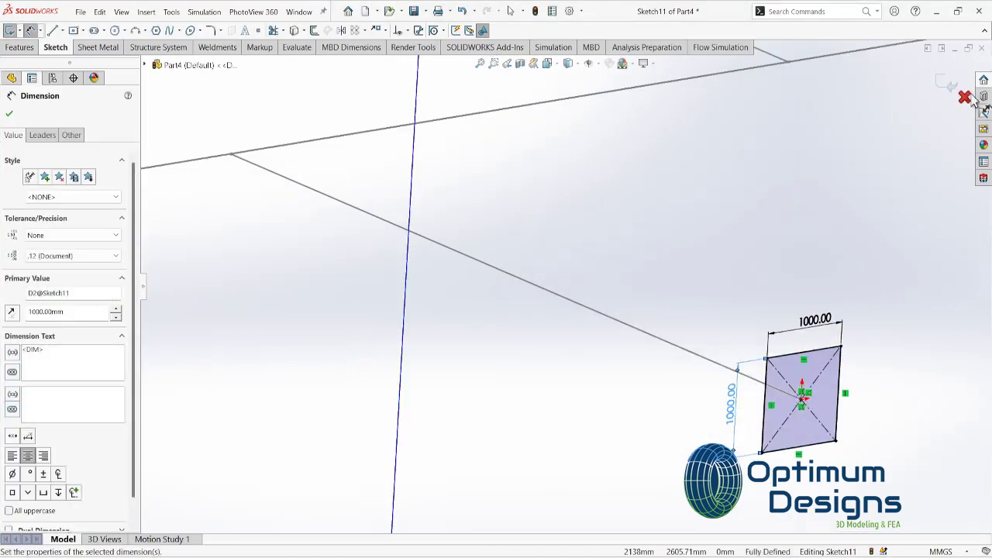
{"action": "left_click", "coordinate": [969, 97]}
Hide Plane5, then sketch a centre rectangle on Plane6 at the branch end
{"action": "right_click", "coordinate": [51, 361]}
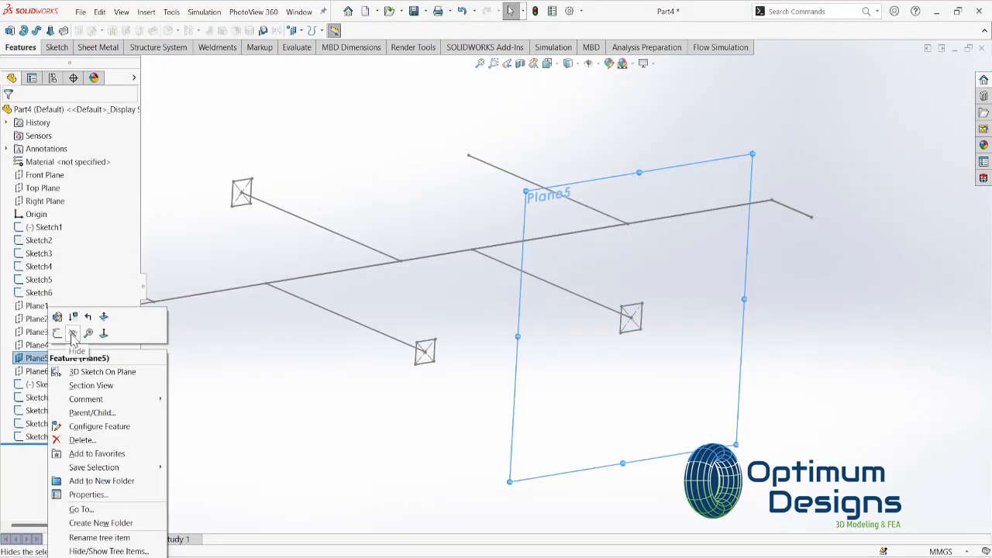
{"action": "left_click", "coordinate": [72, 333]}
{"action": "left_click", "coordinate": [39, 371]}
{"action": "left_click", "coordinate": [52, 355]}
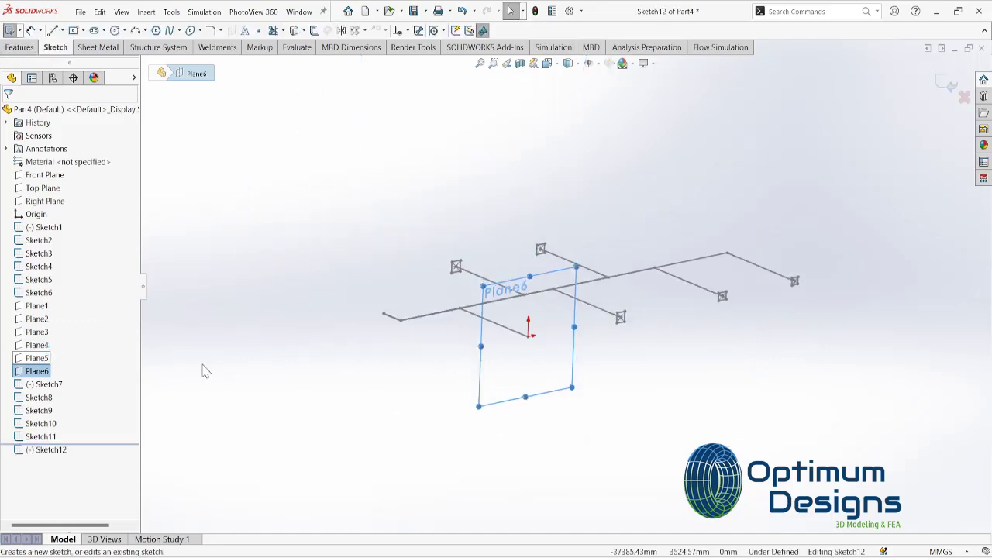
{"action": "right_click", "coordinate": [39, 364]}
{"action": "key", "text": "Escape"}
{"action": "left_click", "coordinate": [74, 30]}
{"action": "scroll", "coordinate": [624, 351], "scroll_direction": "down", "scroll_amount": 3}
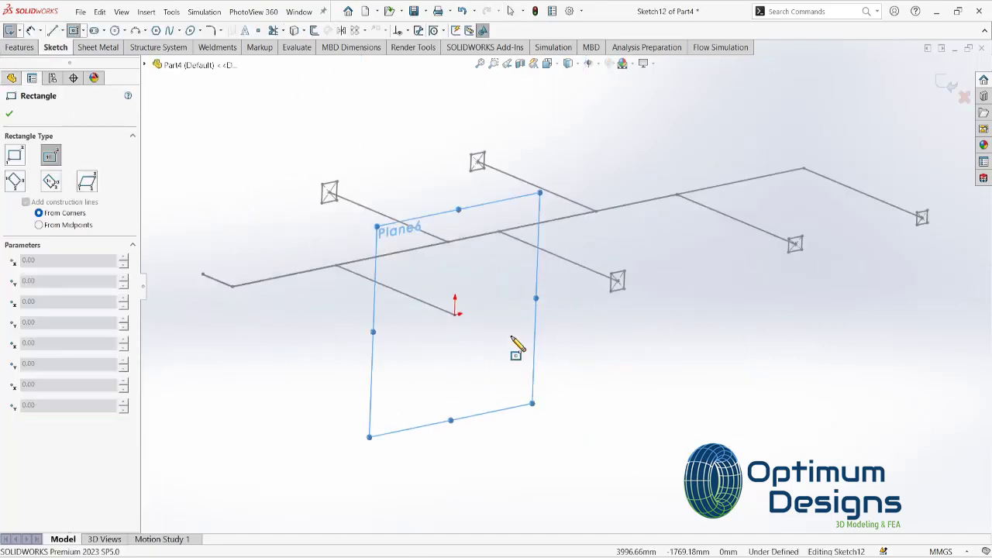
{"action": "left_click", "coordinate": [457, 313]}
{"action": "left_click", "coordinate": [482, 328]}
Dimension the Plane6 rectangle 1350 wide, keep the side dimension, and close Sketch12
{"action": "left_click", "coordinate": [31, 30]}
{"action": "scroll", "coordinate": [466, 317], "scroll_direction": "down", "scroll_amount": 3}
{"action": "left_click", "coordinate": [481, 341]}
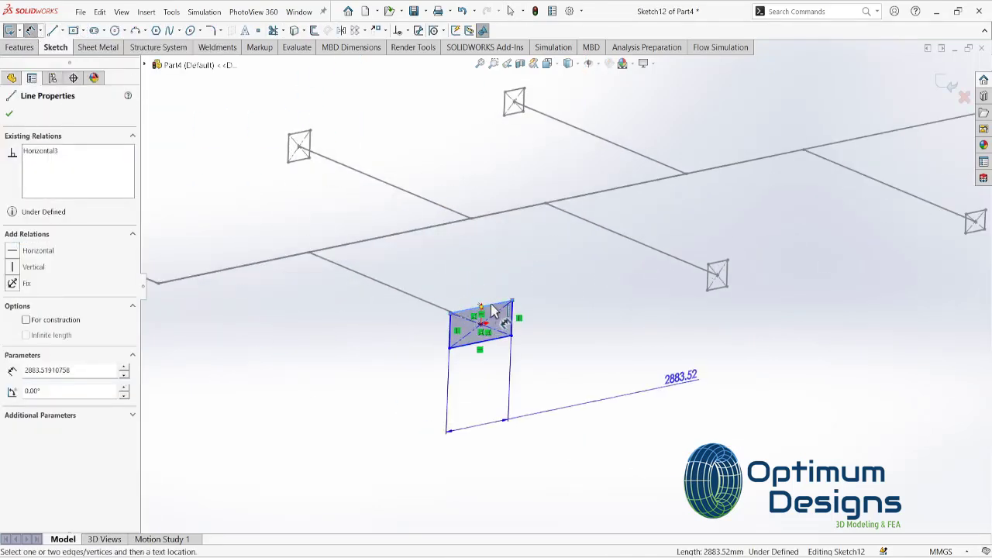
{"action": "left_click", "coordinate": [481, 283]}
{"action": "type", "text": "1350"}
{"action": "key", "text": "Return"}
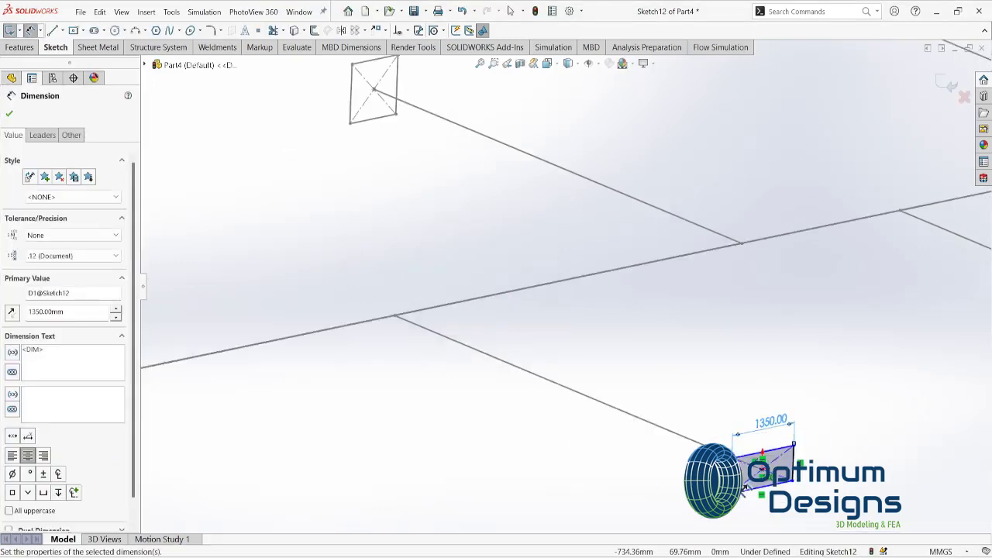
{"action": "left_click", "coordinate": [745, 481]}
{"action": "double_click", "coordinate": [771, 421]}
{"action": "key", "text": "Return"}
{"action": "left_click", "coordinate": [948, 83]}
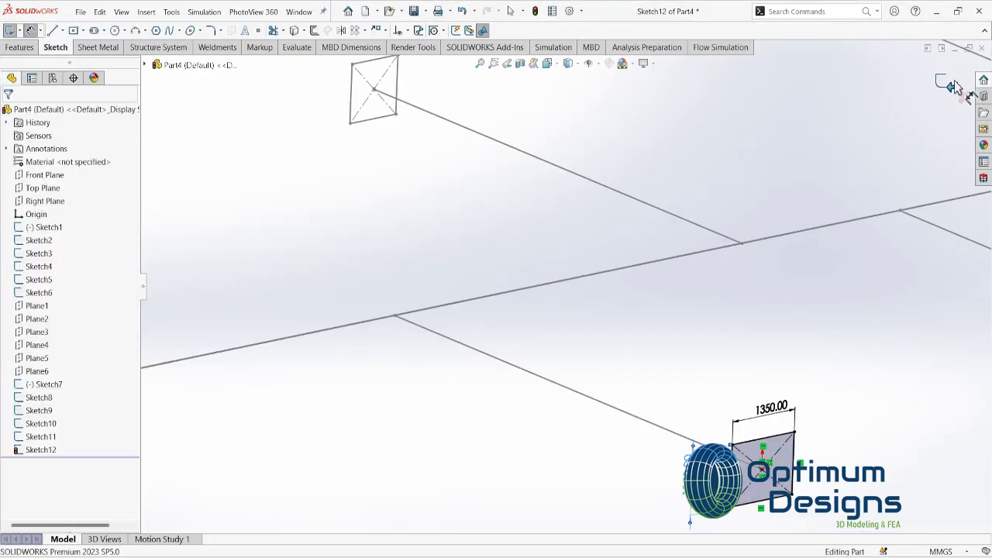
{"action": "mouse_move", "coordinate": [744, 271]}
{"action": "middle_mouse_down"}
{"action": "mouse_move", "coordinate": [502, 395]}
{"action": "mouse_move", "coordinate": [462, 398]}
{"action": "middle_mouse_up"}
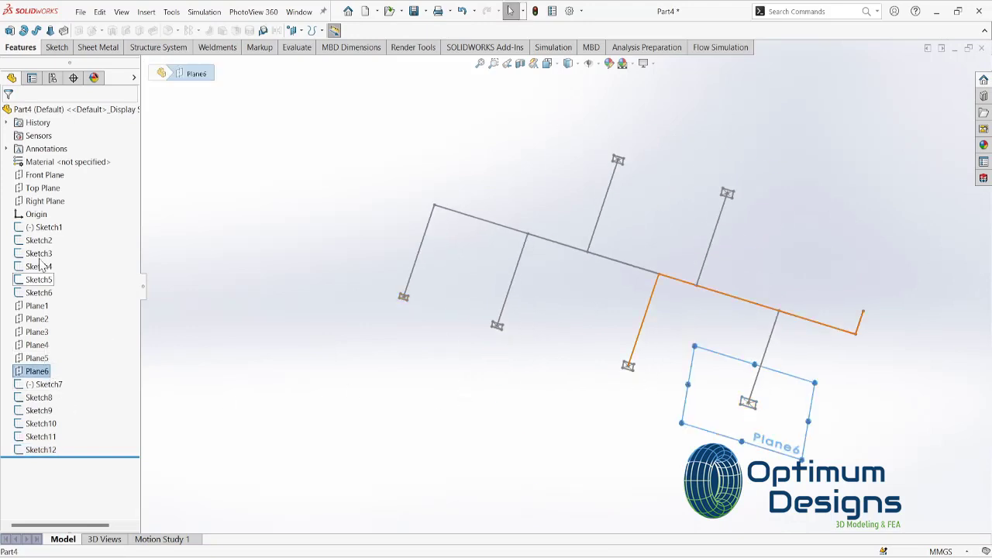
Review the dimensions of Sketch1 through Sketch6 in turn
{"action": "left_click", "coordinate": [43, 227]}
{"action": "left_click", "coordinate": [39, 240]}
{"action": "left_click", "coordinate": [39, 253]}
{"action": "left_click", "coordinate": [39, 267]}
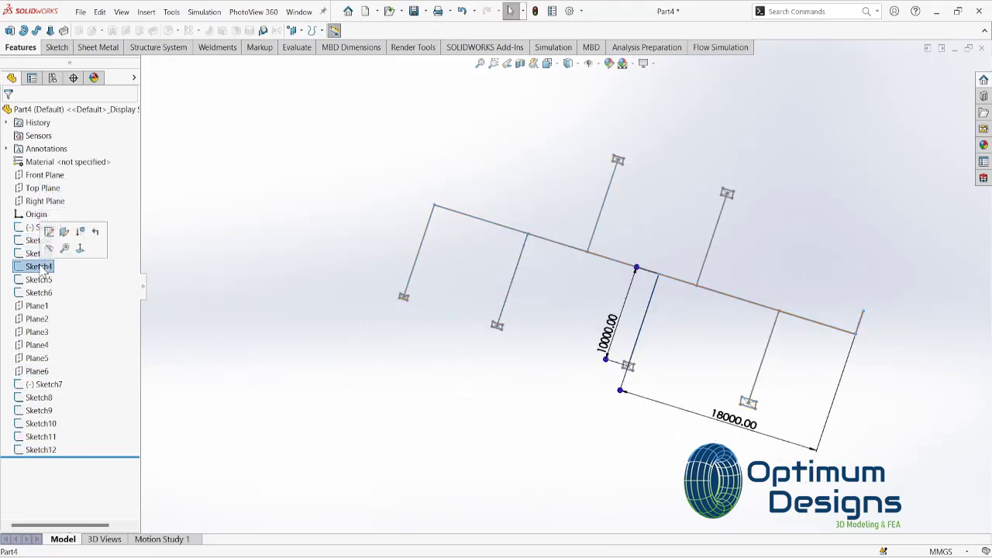
{"action": "left_click", "coordinate": [39, 280]}
{"action": "left_click", "coordinate": [40, 293]}
Cancel the Sweep and roll the feature history back to just after Sketch1
{"action": "left_click", "coordinate": [36, 30]}
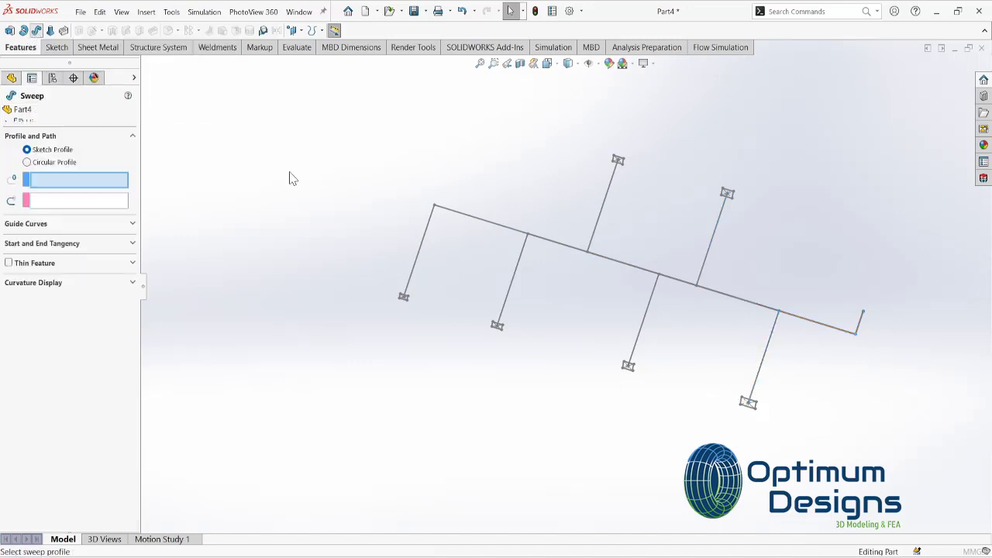
{"action": "left_click", "coordinate": [26, 115]}
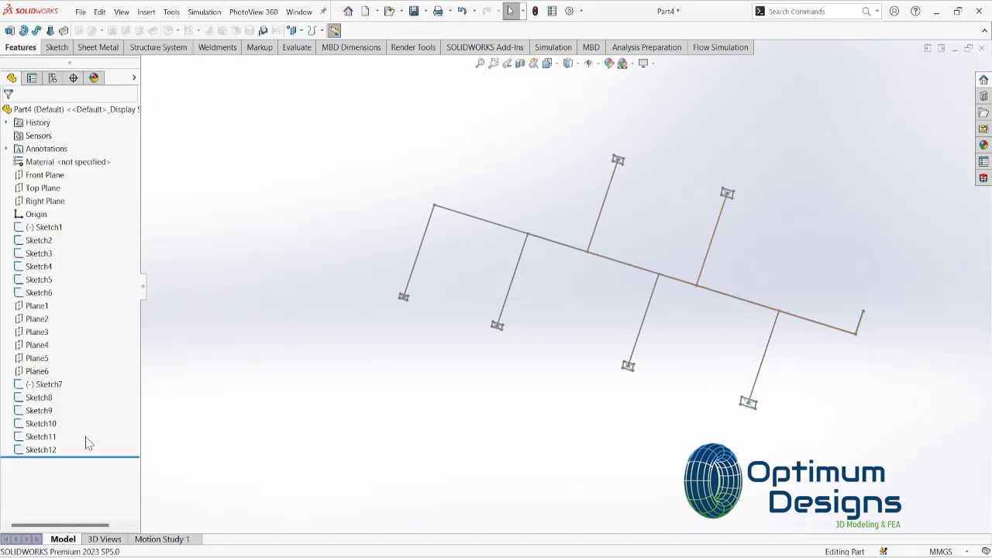
{"action": "left_click_drag", "start_coordinate": [127, 245], "coordinate": [127, 233]}
{"action": "left_click", "coordinate": [48, 227]}
Fillet the corners of the Sketch1 duct path with 1500 mm radius
{"action": "right_click", "coordinate": [49, 228]}
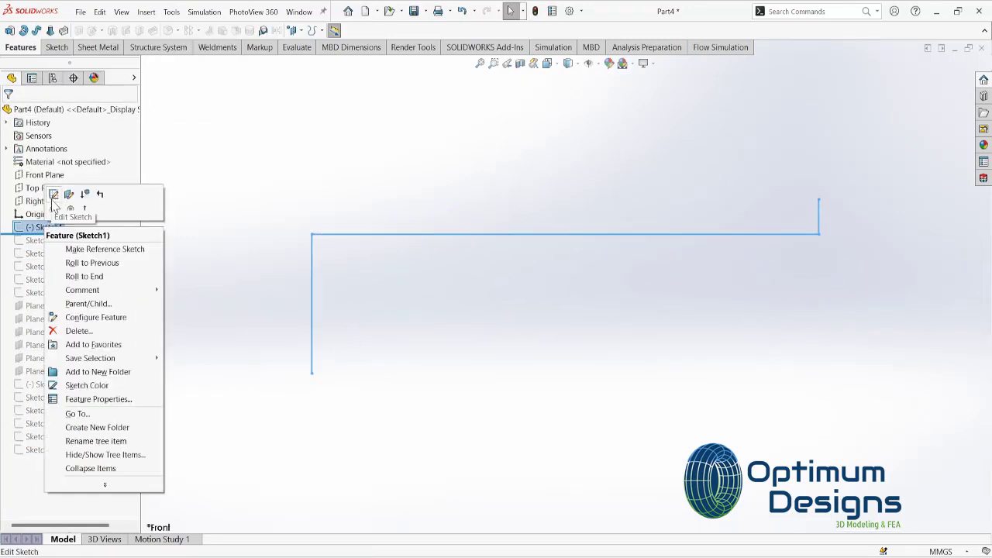
{"action": "left_click", "coordinate": [58, 194]}
{"action": "left_click", "coordinate": [211, 30]}
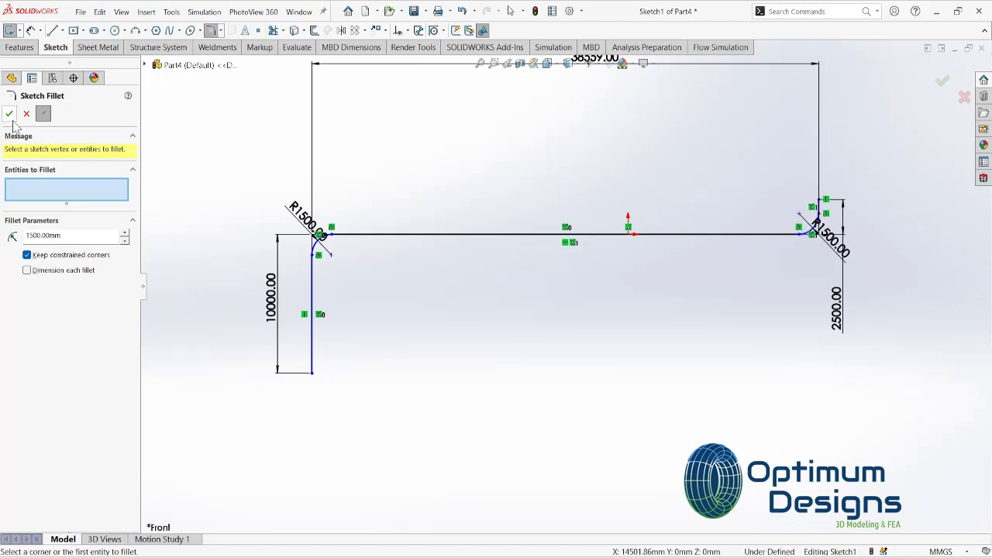
{"action": "left_click", "coordinate": [10, 114]}
{"action": "left_click", "coordinate": [947, 83]}
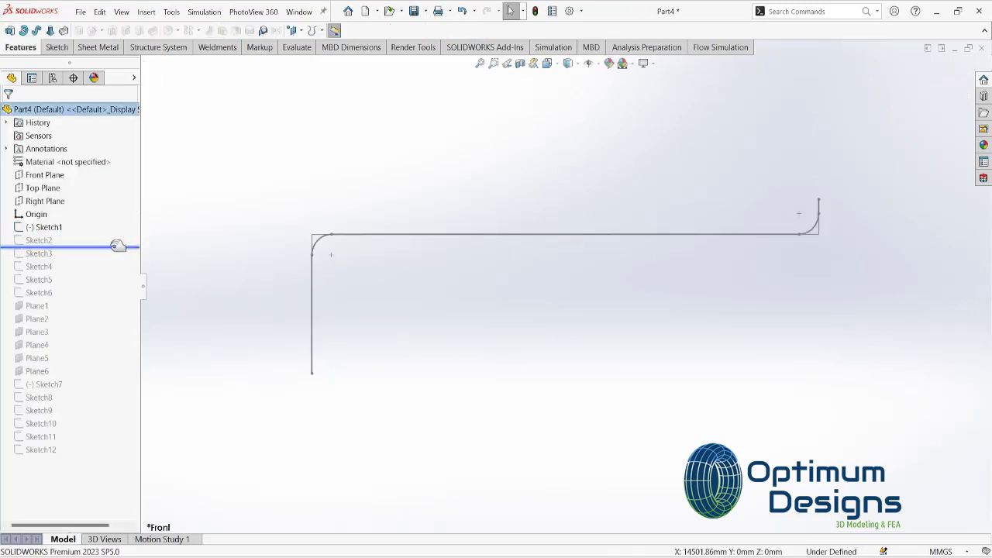
Roll forward to Sketch2 and fillet its top-right corner at 1500 mm
{"action": "left_click", "coordinate": [39, 240]}
{"action": "left_click", "coordinate": [31, 206]}
{"action": "left_click", "coordinate": [210, 31]}
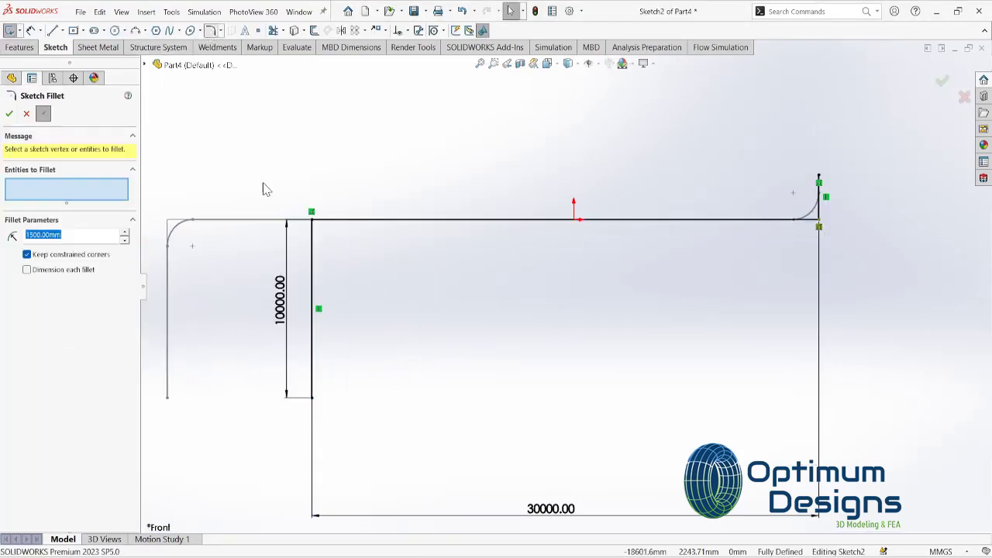
{"action": "left_click", "coordinate": [821, 219]}
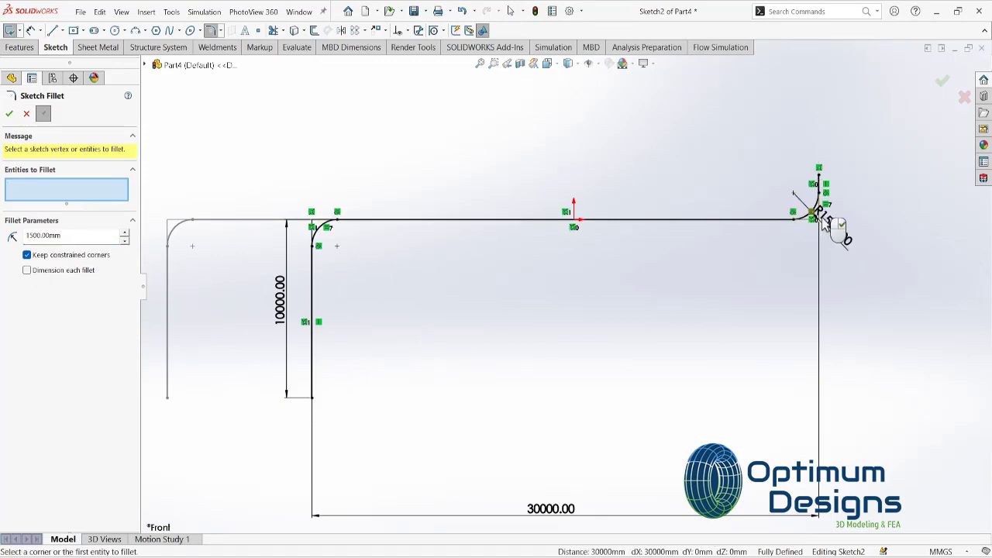
{"action": "left_click", "coordinate": [9, 114]}
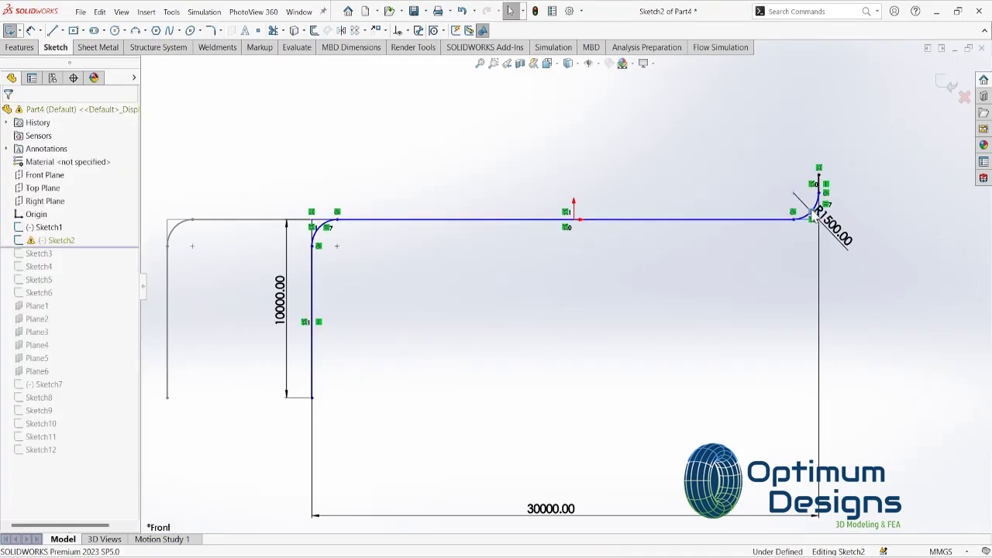
{"action": "left_click", "coordinate": [943, 90]}
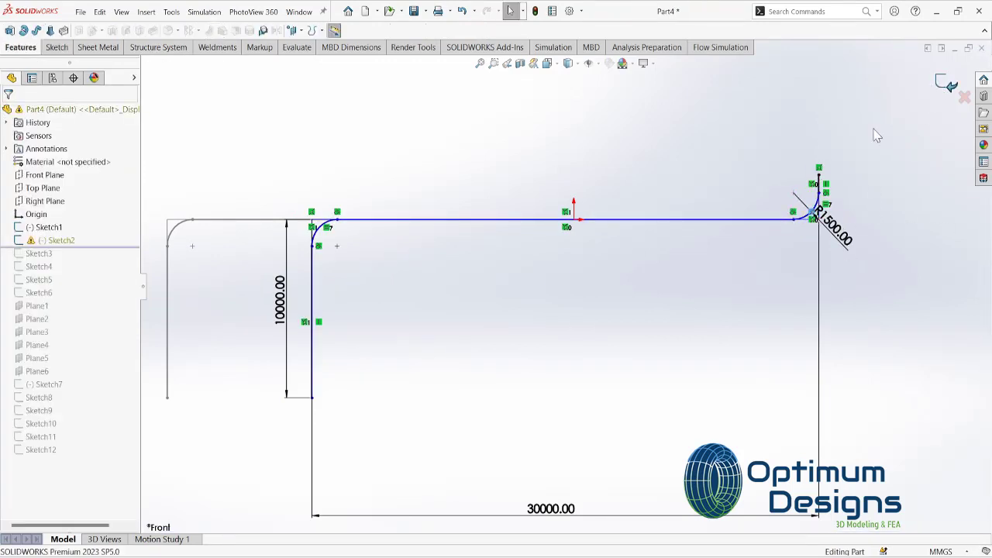
Roll forward to Sketch3 and fillet its left and right corners at 1500 mm
{"action": "left_click", "coordinate": [52, 253]}
{"action": "left_click", "coordinate": [58, 77]}
{"action": "left_click", "coordinate": [210, 31]}
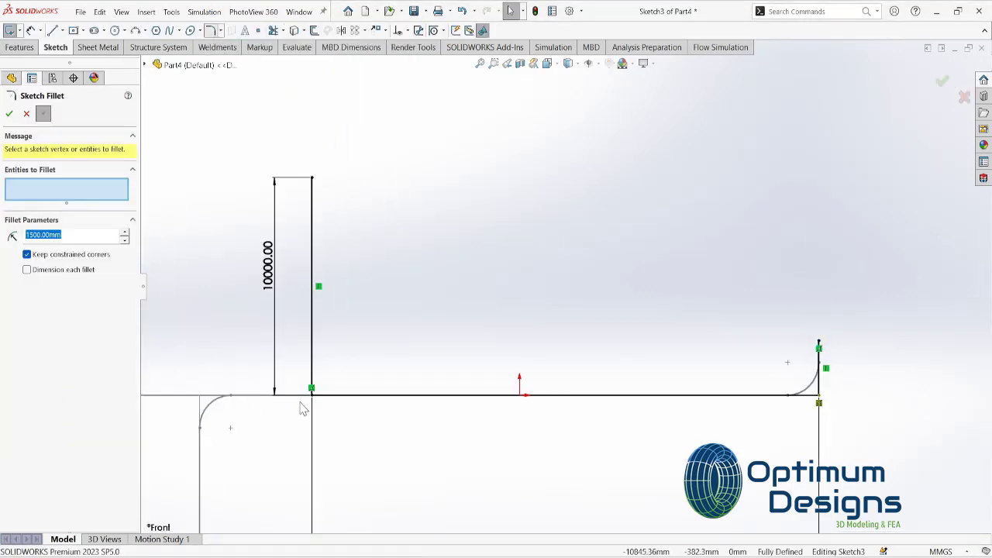
{"action": "left_click", "coordinate": [311, 396]}
{"action": "left_click", "coordinate": [823, 397]}
{"action": "key", "text": "Return"}
{"action": "key", "text": "Escape"}
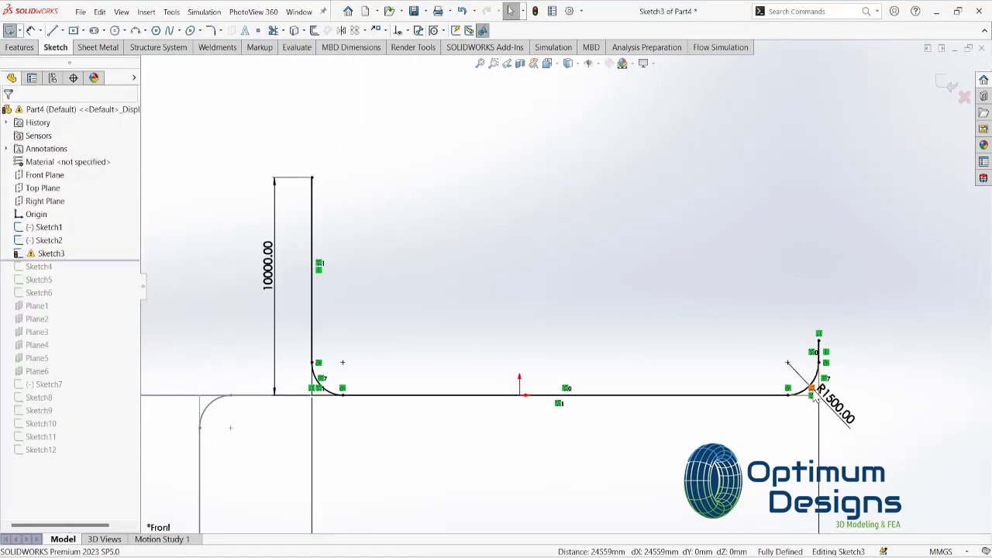
{"action": "left_click", "coordinate": [943, 87]}
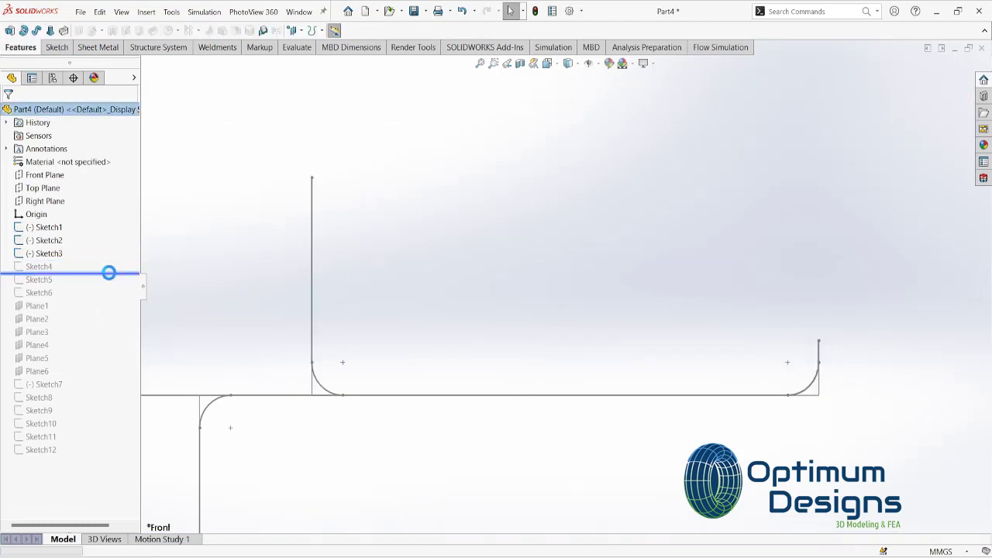
Fillet both corners of Sketch4 at 1500 mm and delete the leftover corner point
{"action": "left_click", "coordinate": [39, 266]}
{"action": "left_click", "coordinate": [118, 232]}
{"action": "left_click", "coordinate": [210, 30]}
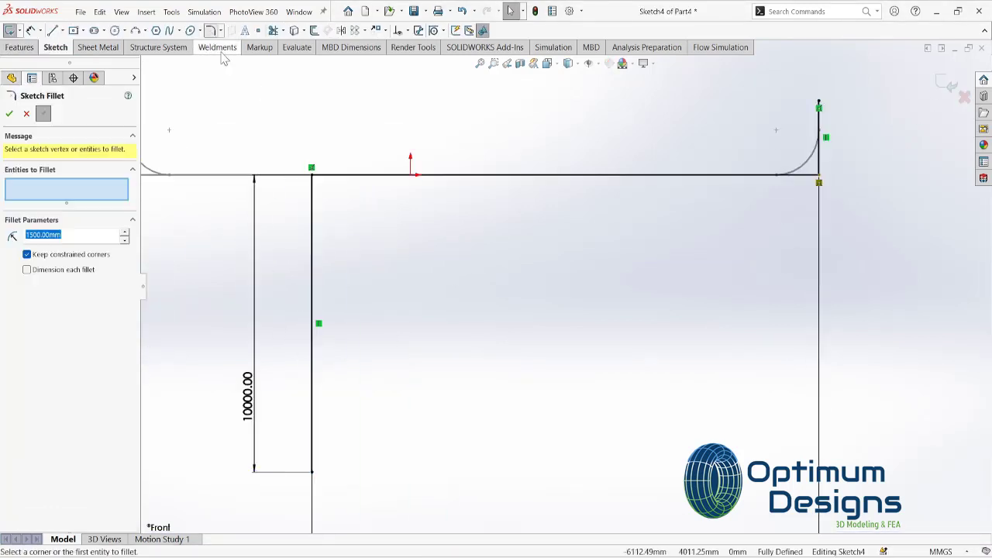
{"action": "left_click", "coordinate": [312, 176]}
{"action": "left_click", "coordinate": [819, 176]}
{"action": "key", "text": "Return"}
{"action": "right_click", "coordinate": [542, 194]}
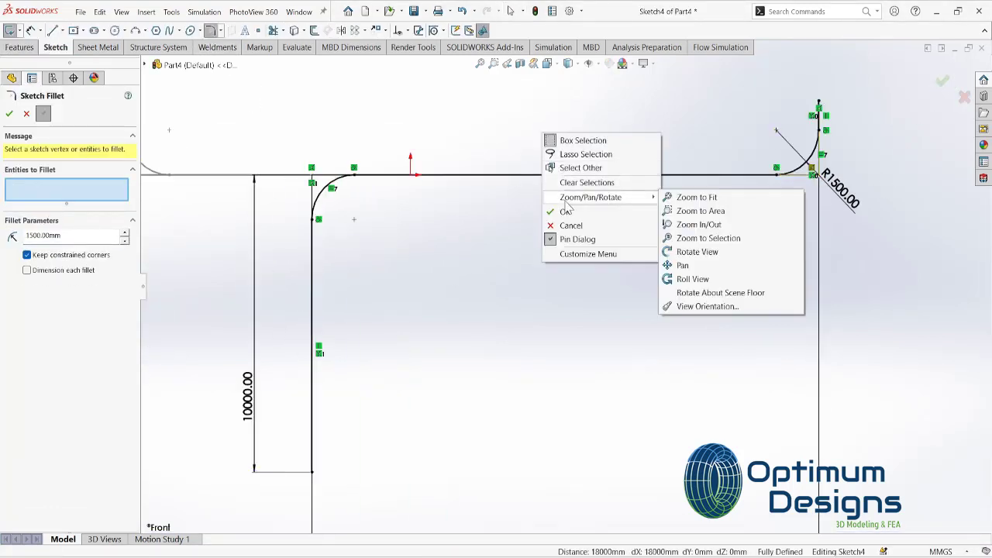
{"action": "left_click", "coordinate": [566, 211]}
{"action": "right_click", "coordinate": [813, 166]}
{"action": "left_click", "coordinate": [841, 302]}
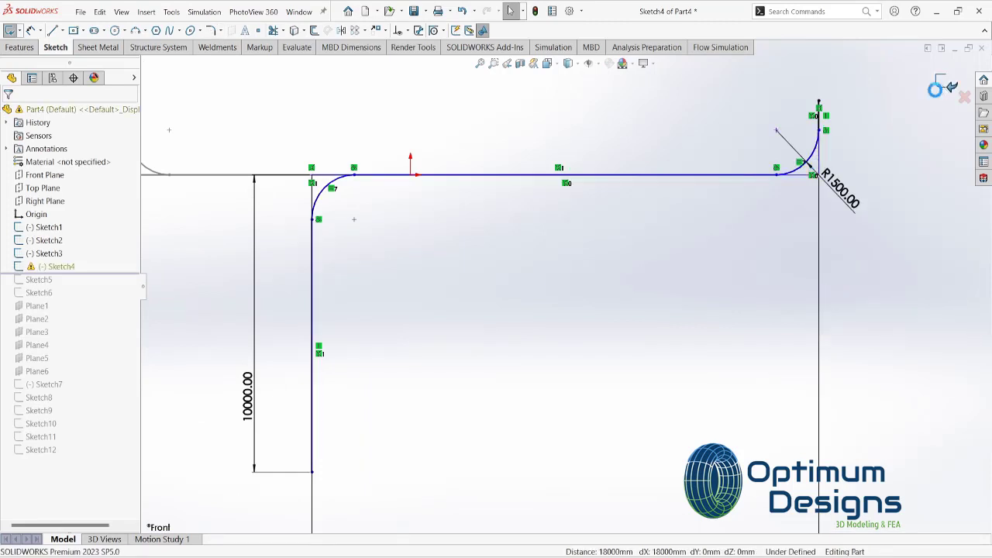
{"action": "left_click", "coordinate": [938, 88]}
Roll past Sketch5, fillet its two corners at 1500 mm, and delete the leftover point
{"action": "left_click_drag", "start_coordinate": [116, 273], "coordinate": [116, 288]}
{"action": "right_click", "coordinate": [64, 285]}
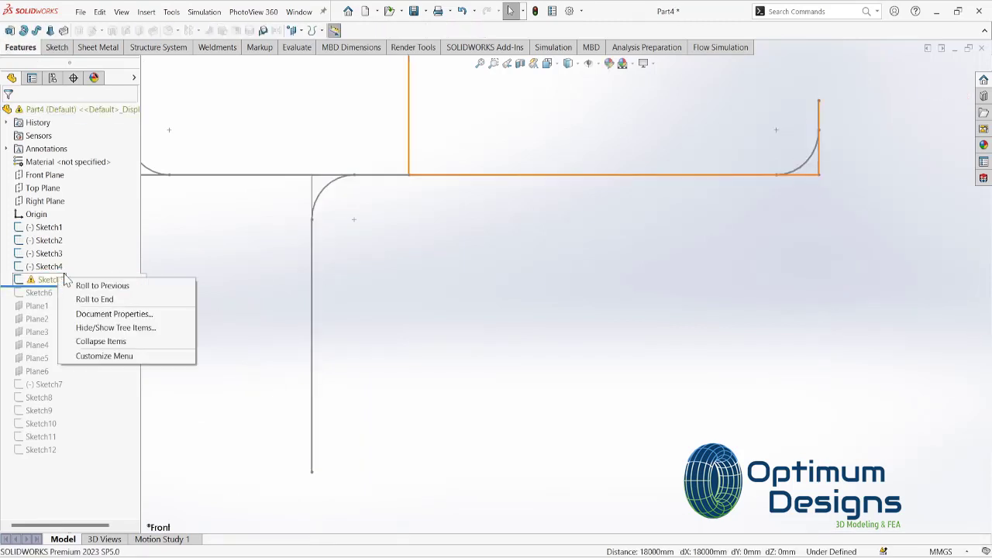
{"action": "left_click", "coordinate": [638, 354]}
{"action": "right_click", "coordinate": [51, 279]}
{"action": "left_click", "coordinate": [59, 140]}
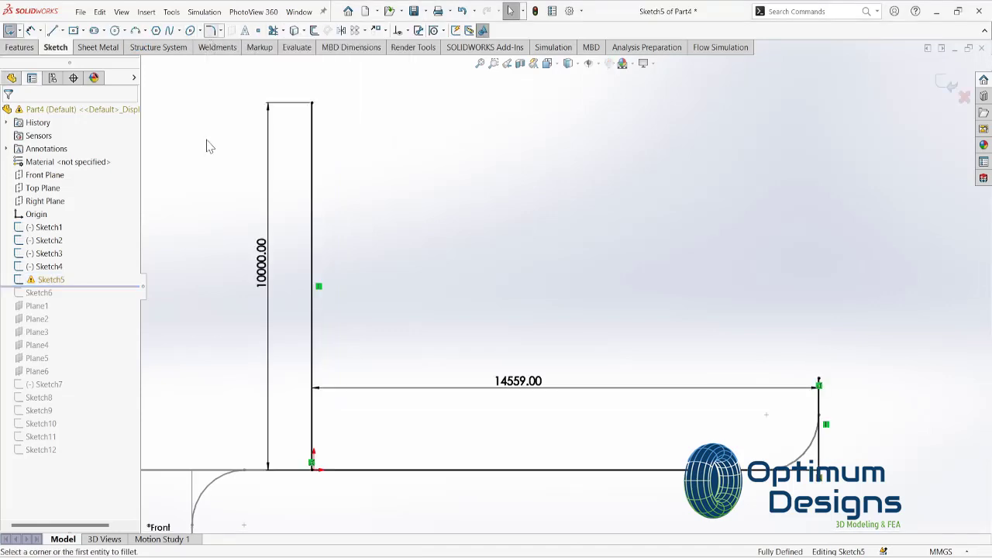
{"action": "left_click", "coordinate": [210, 30]}
{"action": "left_click", "coordinate": [312, 465]}
{"action": "left_click", "coordinate": [819, 472]}
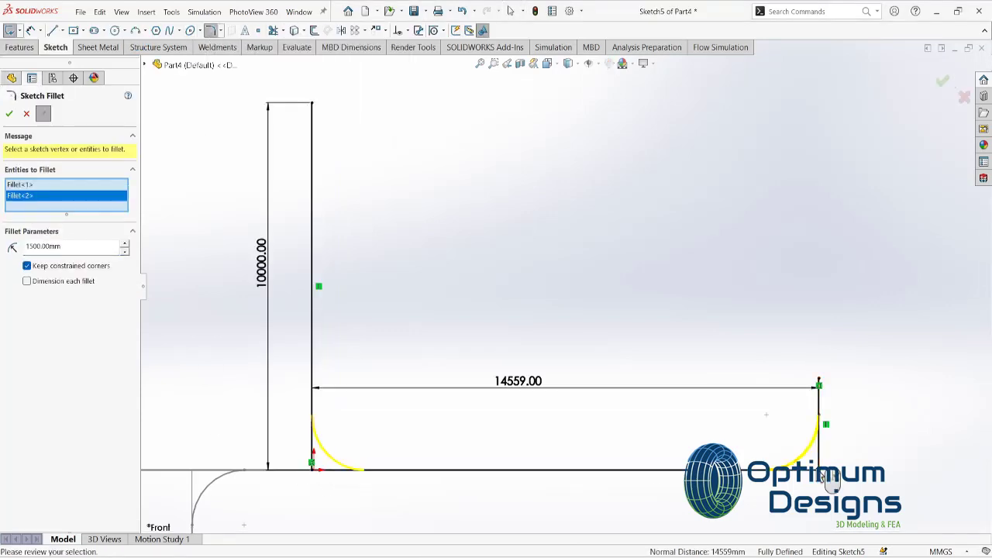
{"action": "right_click", "coordinate": [825, 477]}
{"action": "right_click", "coordinate": [816, 410]}
{"action": "right_click", "coordinate": [814, 399]}
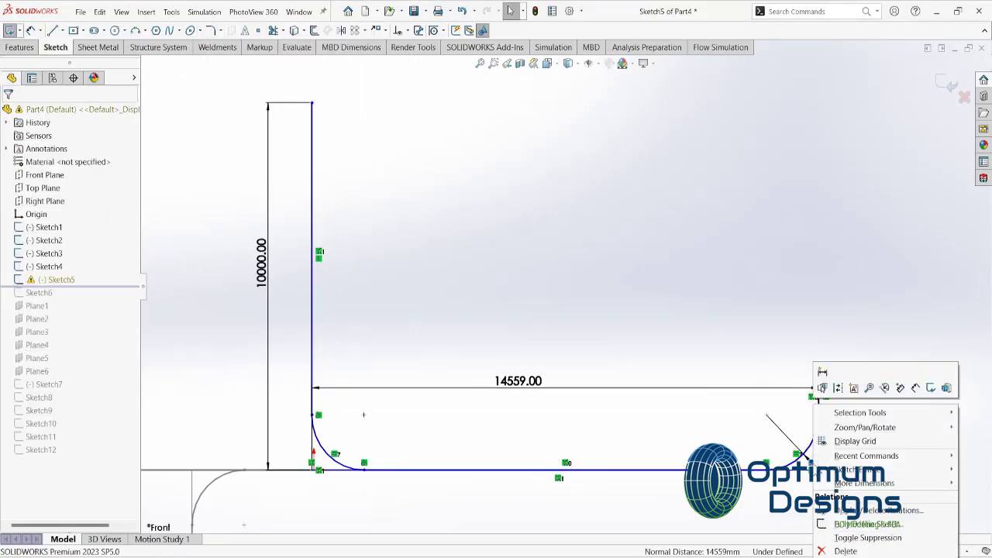
{"action": "left_click", "coordinate": [826, 549]}
{"action": "left_click", "coordinate": [950, 85]}
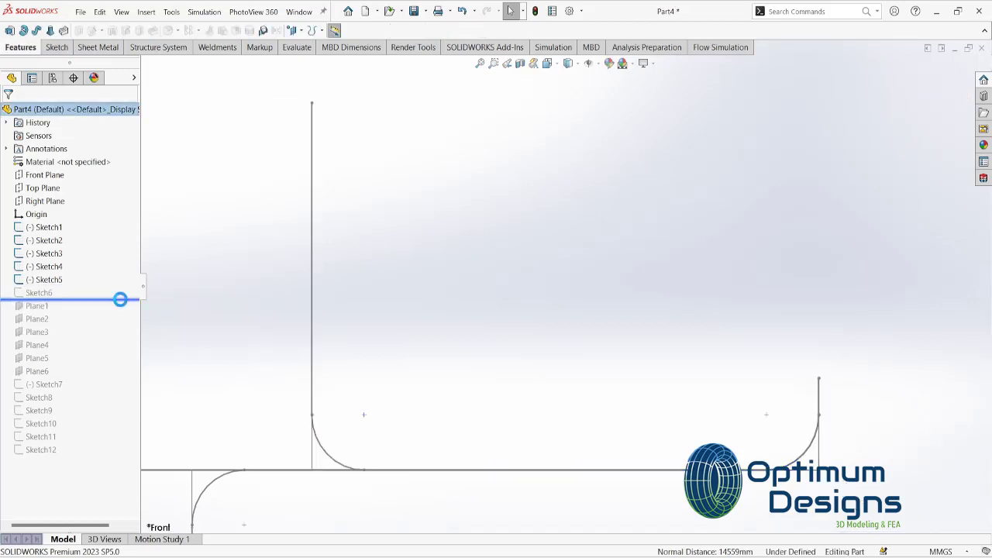
Fillet both corners of Sketch6 at 1500 mm and delete the leftover corner point
{"action": "left_click", "coordinate": [57, 294]}
{"action": "left_click", "coordinate": [75, 257]}
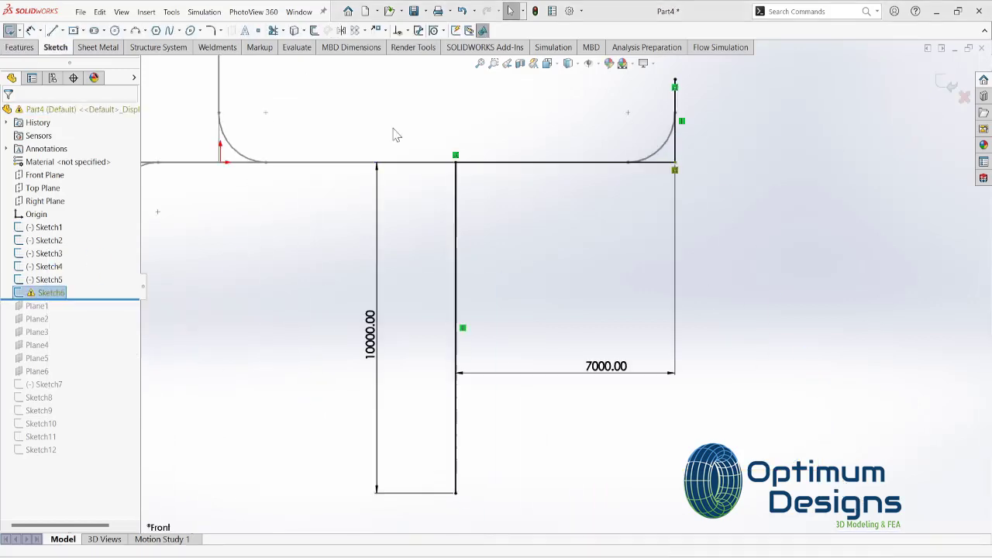
{"action": "left_click", "coordinate": [210, 30]}
{"action": "left_click", "coordinate": [446, 211]}
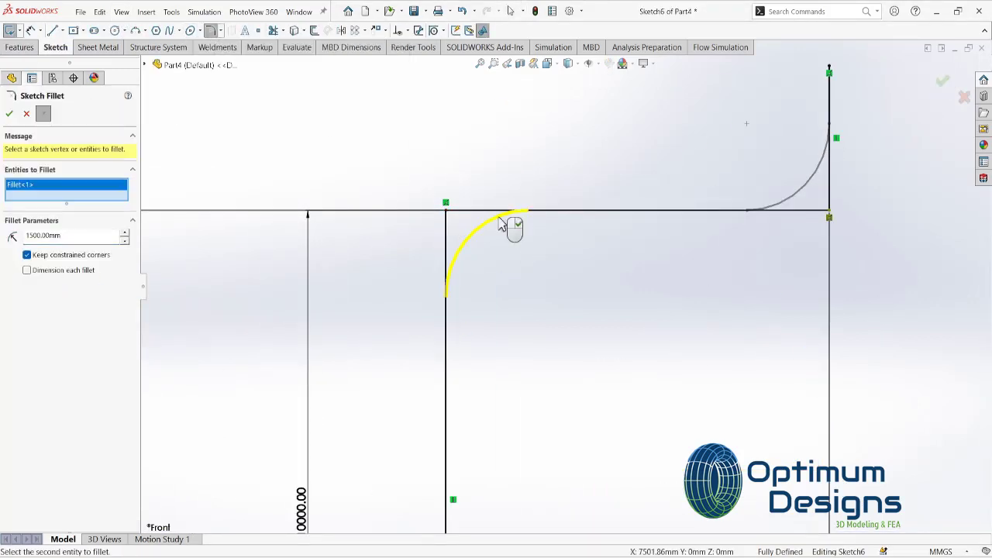
{"action": "left_click", "coordinate": [829, 212]}
{"action": "right_click", "coordinate": [824, 211]}
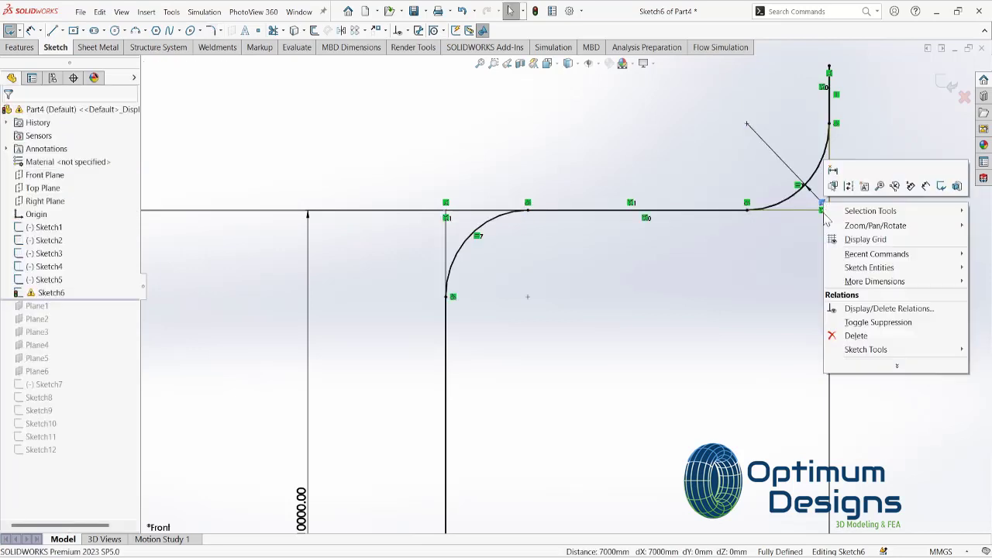
{"action": "left_click", "coordinate": [833, 332]}
{"action": "right_click", "coordinate": [823, 211]}
{"action": "left_click", "coordinate": [834, 349]}
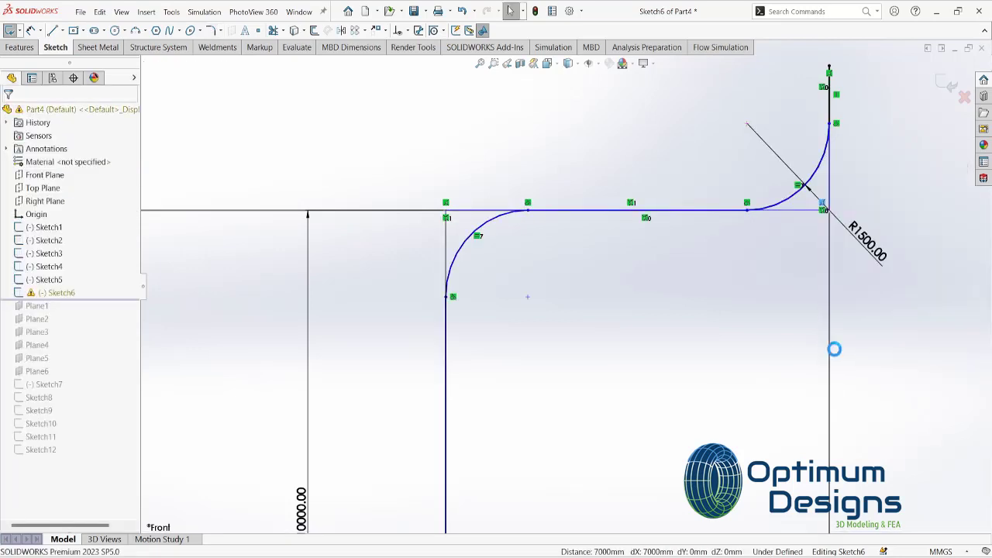
{"action": "left_click", "coordinate": [949, 84]}
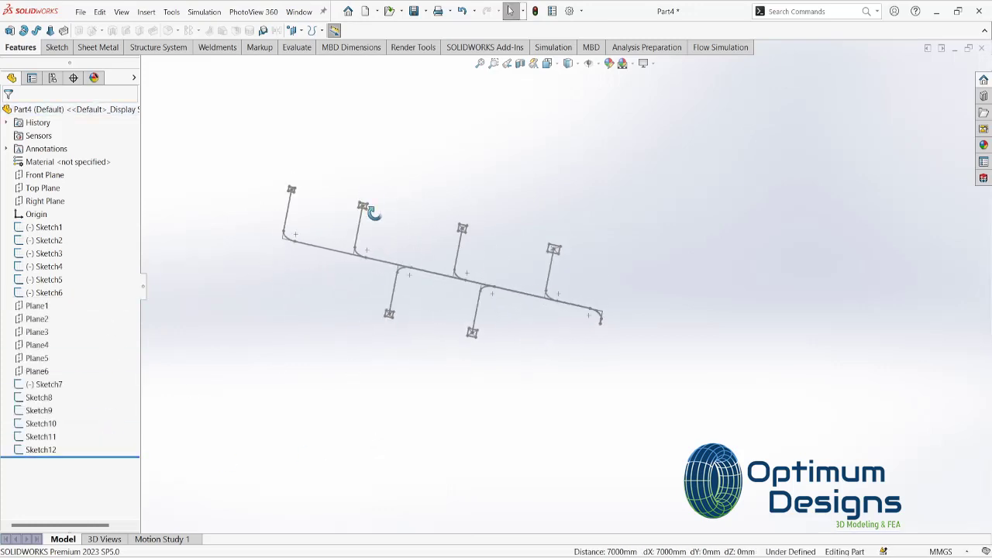
Sweep the main duct run along Sketch1, then sweep the second and third branches (Sweep1–Sweep3)
{"action": "left_click", "coordinate": [37, 30]}
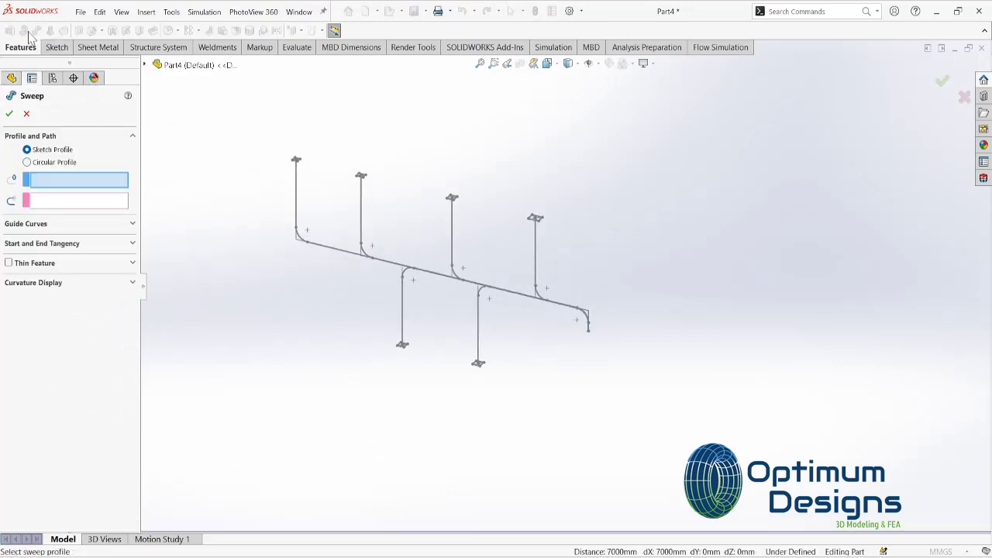
{"action": "left_click", "coordinate": [334, 219]}
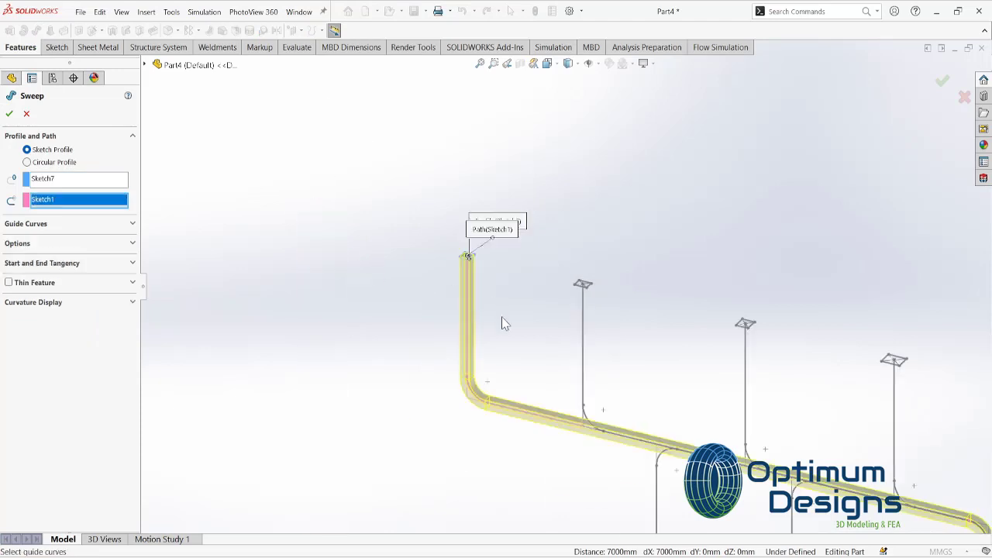
{"action": "left_click", "coordinate": [10, 114]}
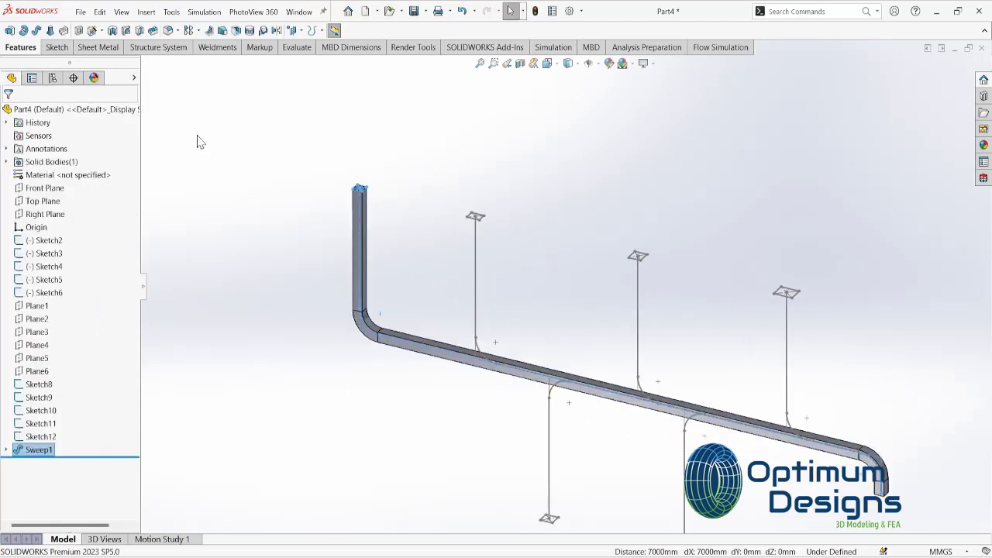
{"action": "left_click", "coordinate": [36, 31]}
{"action": "left_click", "coordinate": [478, 243]}
{"action": "right_click", "coordinate": [523, 264]}
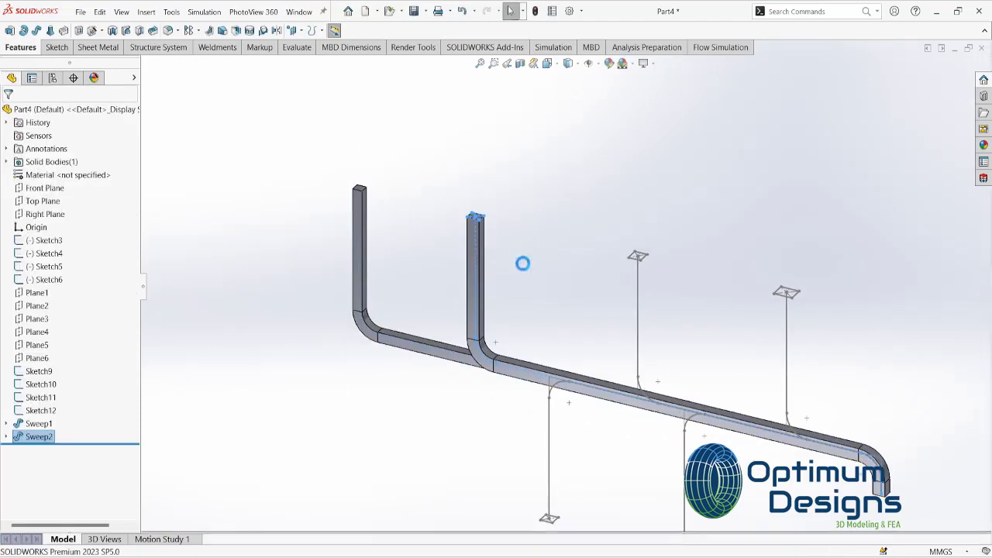
{"action": "key", "text": "Return"}
{"action": "scroll", "coordinate": [648, 269], "scroll_direction": "down", "scroll_amount": 2}
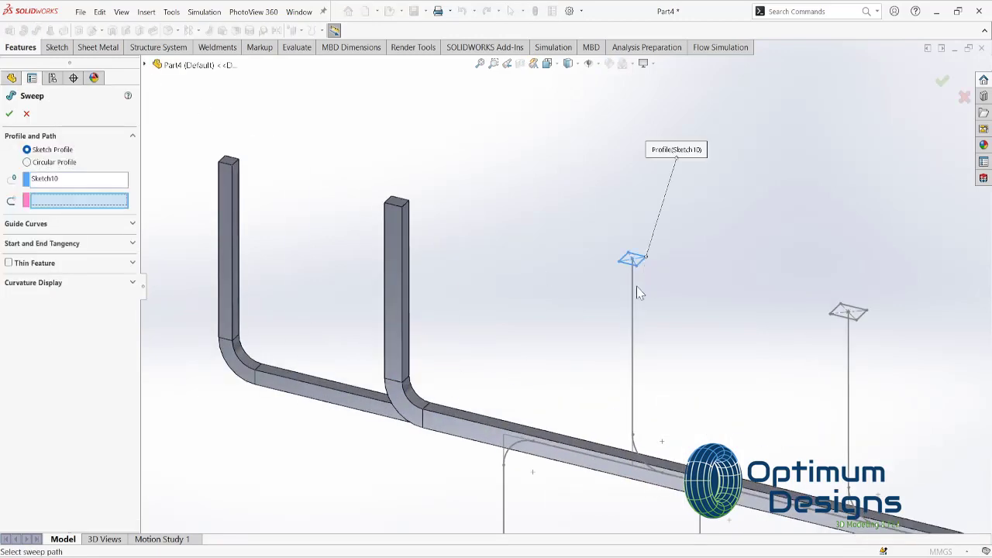
{"action": "left_click", "coordinate": [637, 293]}
{"action": "right_click", "coordinate": [635, 294]}
{"action": "middle_click_drag", "start_coordinate": [635, 294], "coordinate": [377, 221], "text": "ctrl"}
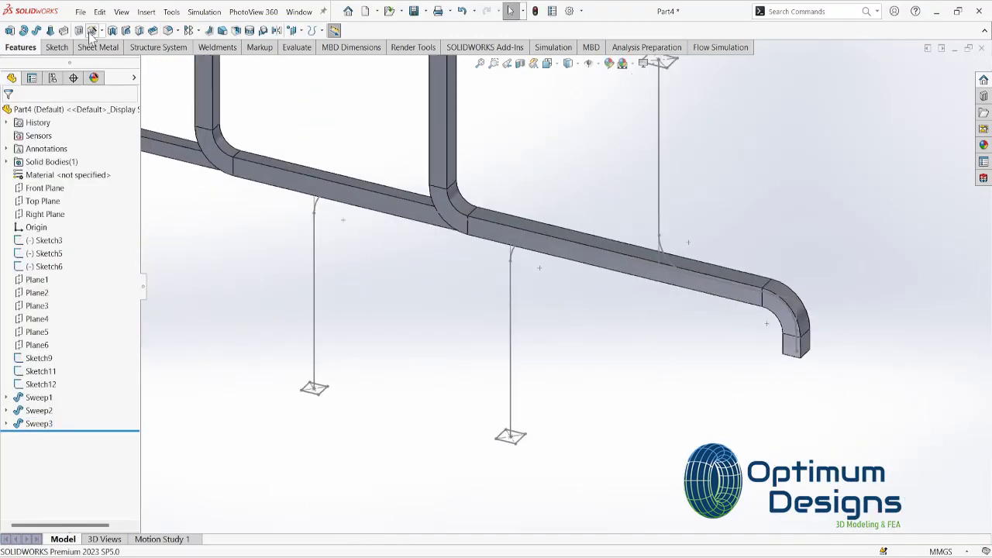
Sweep the fourth, fifth and final branch profiles along their paths (Sweep4–Sweep6)
{"action": "left_click", "coordinate": [90, 31]}
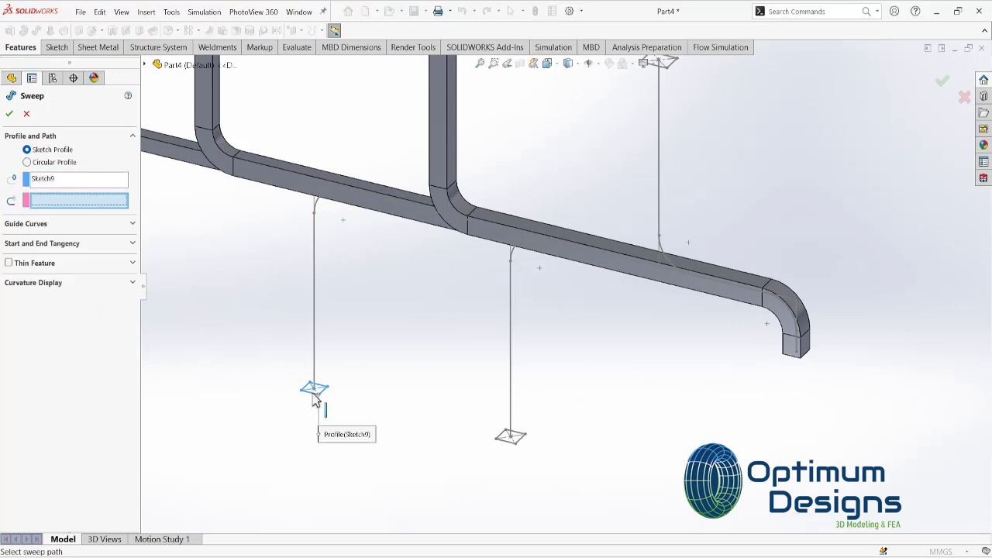
{"action": "left_click", "coordinate": [314, 399]}
{"action": "right_click", "coordinate": [313, 399]}
{"action": "left_click", "coordinate": [91, 31]}
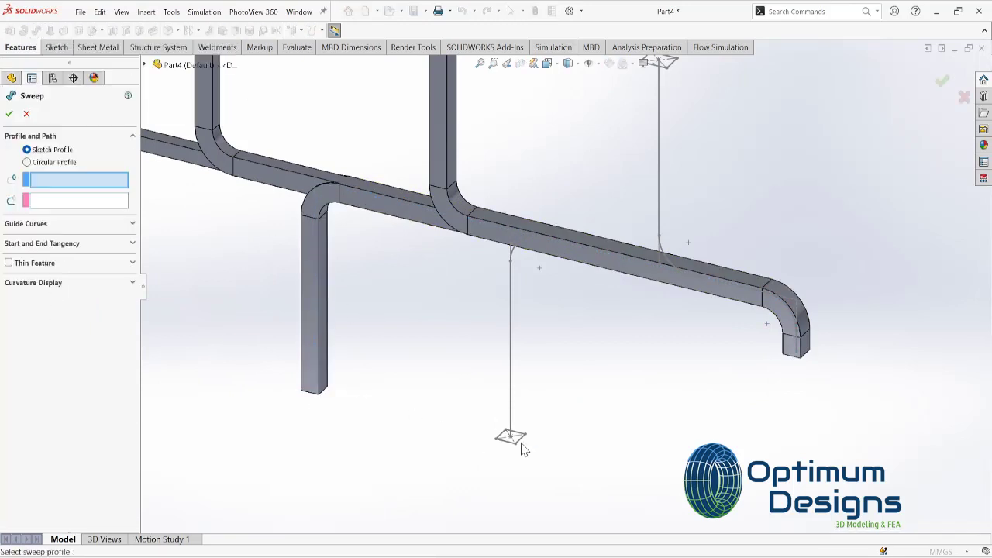
{"action": "left_click", "coordinate": [512, 399]}
{"action": "right_click", "coordinate": [525, 403]}
{"action": "middle_click_drag", "start_coordinate": [525, 403], "coordinate": [594, 487], "text": "ctrl"}
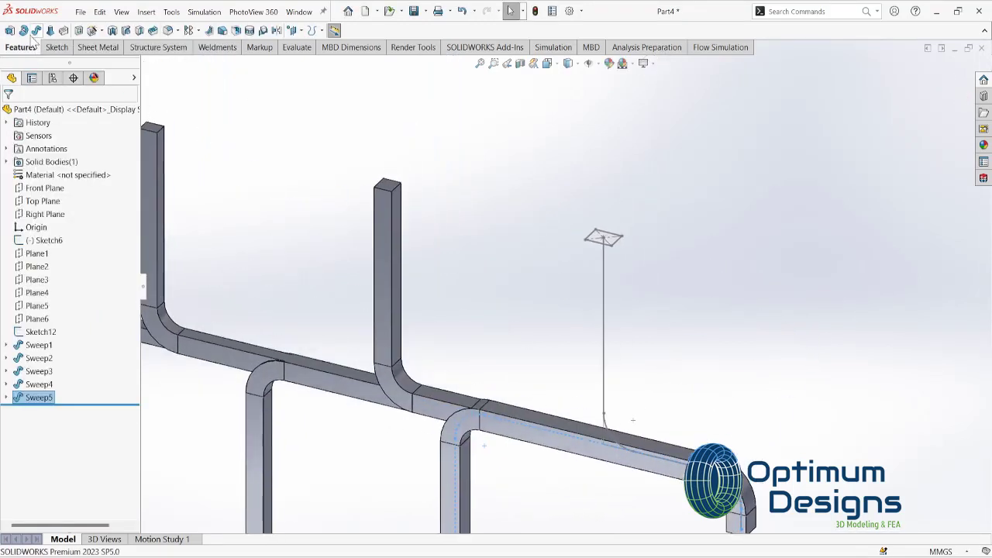
{"action": "left_click", "coordinate": [91, 31]}
{"action": "left_click", "coordinate": [604, 326]}
{"action": "right_click", "coordinate": [620, 284]}
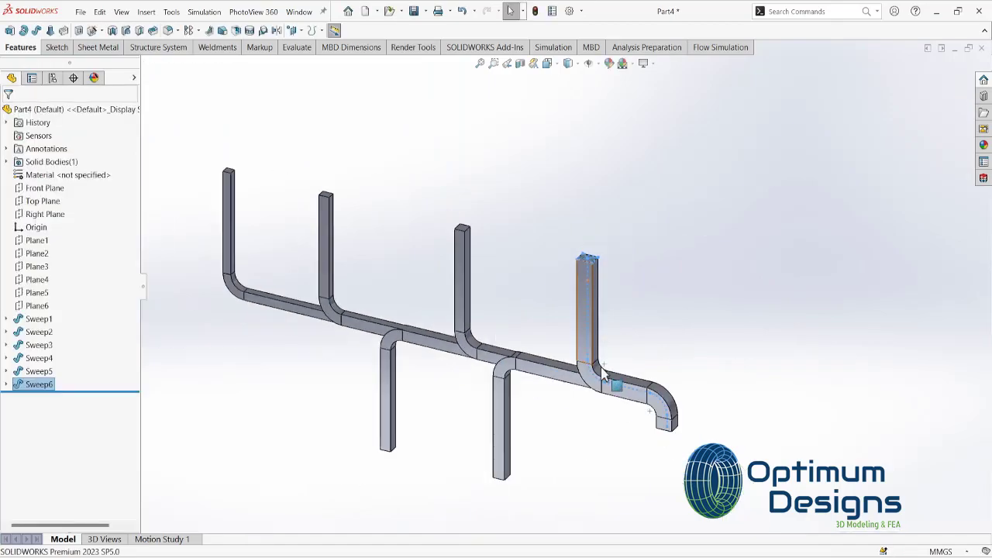
Orbit around the finished duct and snap it to the Isometric view
{"action": "mouse_move", "coordinate": [601, 367]}
{"action": "middle_mouse_down"}
{"action": "mouse_move", "coordinate": [634, 196]}
{"action": "mouse_move", "coordinate": [605, 281]}
{"action": "middle_mouse_up"}
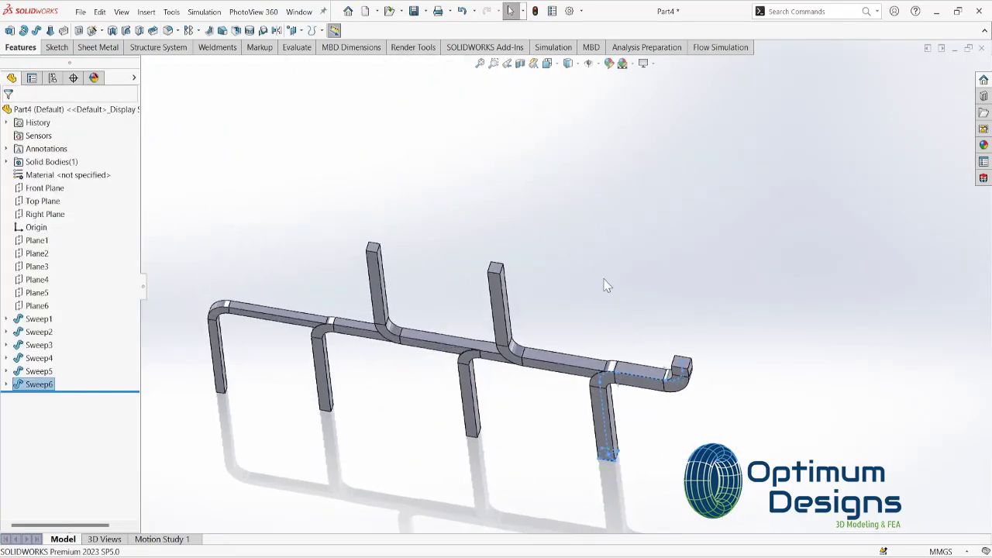
{"action": "key", "text": "space"}
{"action": "left_click", "coordinate": [481, 388]}
{"action": "middle_click_drag", "start_coordinate": [481, 387], "coordinate": [387, 300]}
{"action": "key", "text": "space"}
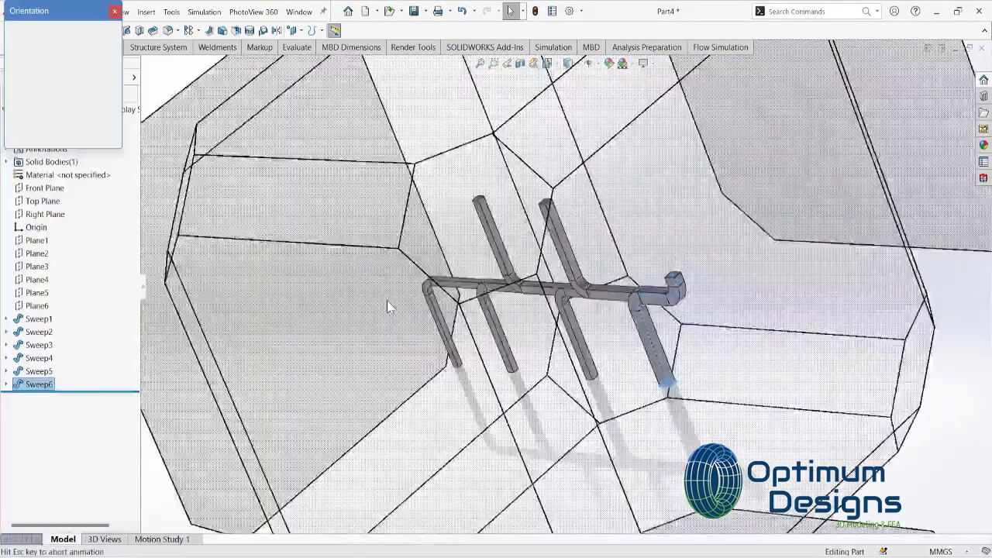
{"action": "left_click", "coordinate": [419, 314]}
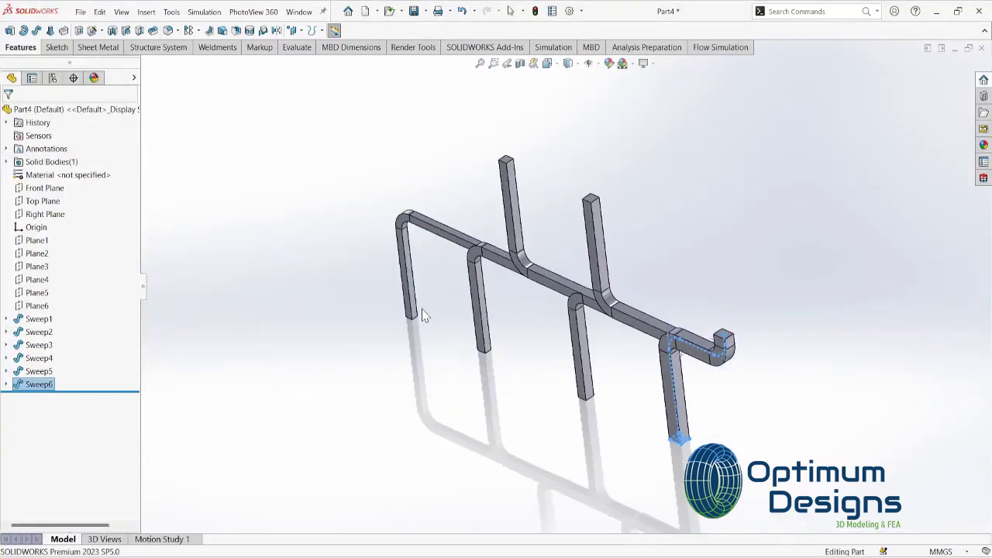
Start a 5 mm Shell with preview on and select the first two pipe end faces to open
{"action": "left_click", "coordinate": [236, 31]}
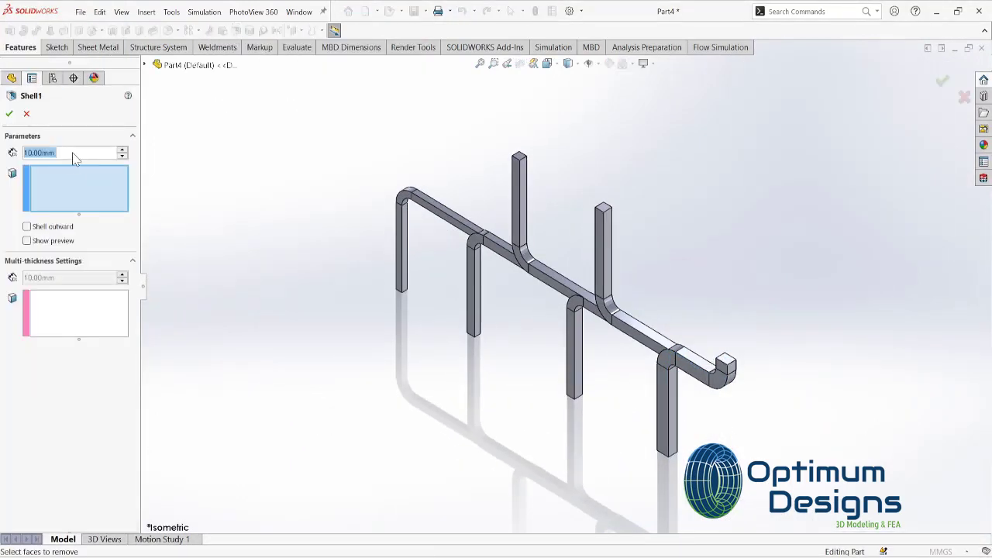
{"action": "left_click", "coordinate": [28, 241]}
{"action": "scroll", "coordinate": [706, 358], "scroll_direction": "down", "scroll_amount": 5}
{"action": "left_click", "coordinate": [706, 358]}
{"action": "scroll", "coordinate": [523, 214], "scroll_direction": "up", "scroll_amount": 5}
{"action": "scroll", "coordinate": [522, 214], "scroll_direction": "down", "scroll_amount": 5}
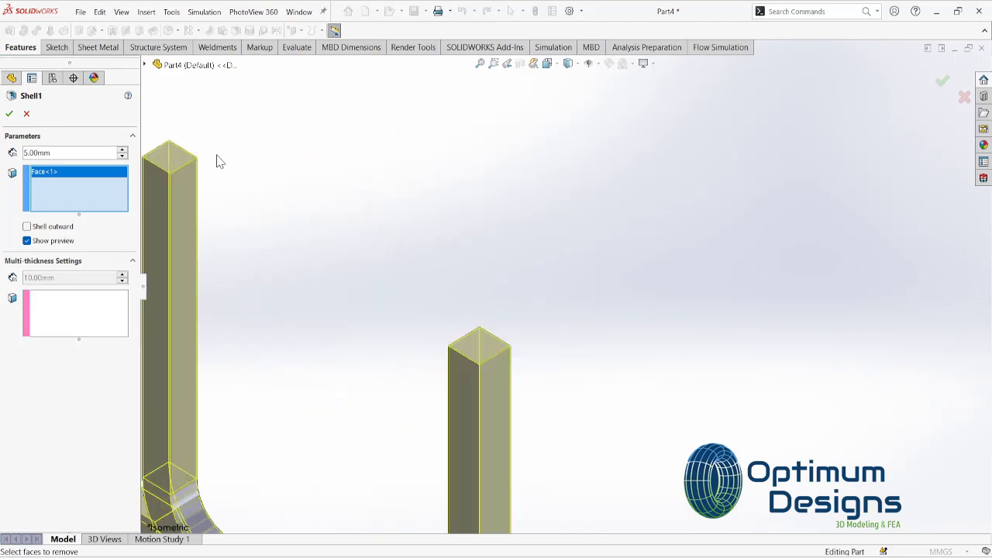
{"action": "left_click", "coordinate": [481, 345]}
{"action": "scroll", "coordinate": [514, 394], "scroll_direction": "up", "scroll_amount": 3}
{"action": "scroll", "coordinate": [438, 491], "scroll_direction": "up", "scroll_amount": 3}
Select the remaining branch end faces and confirm the 5 mm shell
{"action": "middle_click_drag", "start_coordinate": [439, 492], "coordinate": [454, 171]}
{"action": "scroll", "coordinate": [465, 182], "scroll_direction": "down", "scroll_amount": 3}
{"action": "left_click", "coordinate": [560, 332]}
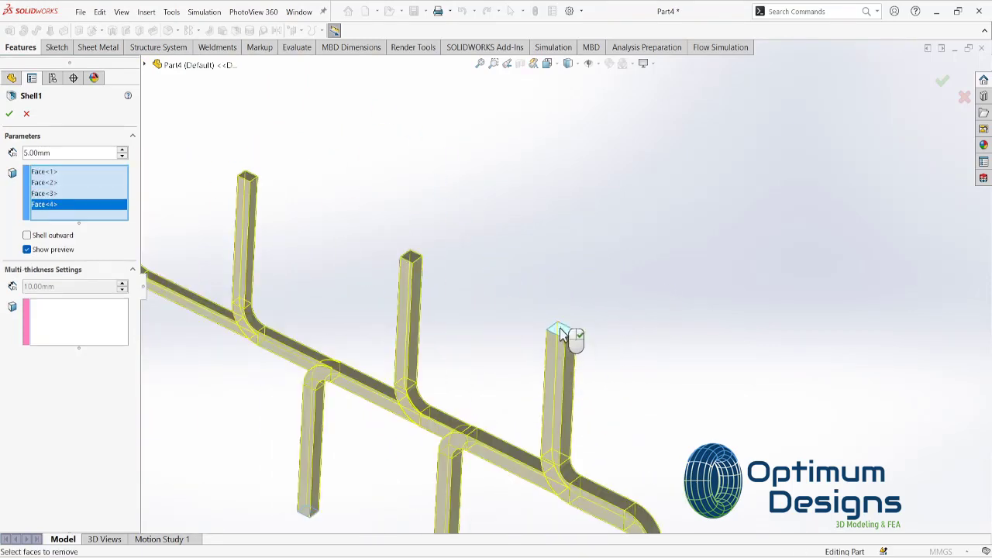
{"action": "left_click", "coordinate": [248, 179]}
{"action": "scroll", "coordinate": [316, 204], "scroll_direction": "down", "scroll_amount": 3}
{"action": "scroll", "coordinate": [317, 204], "scroll_direction": "down", "scroll_amount": 3}
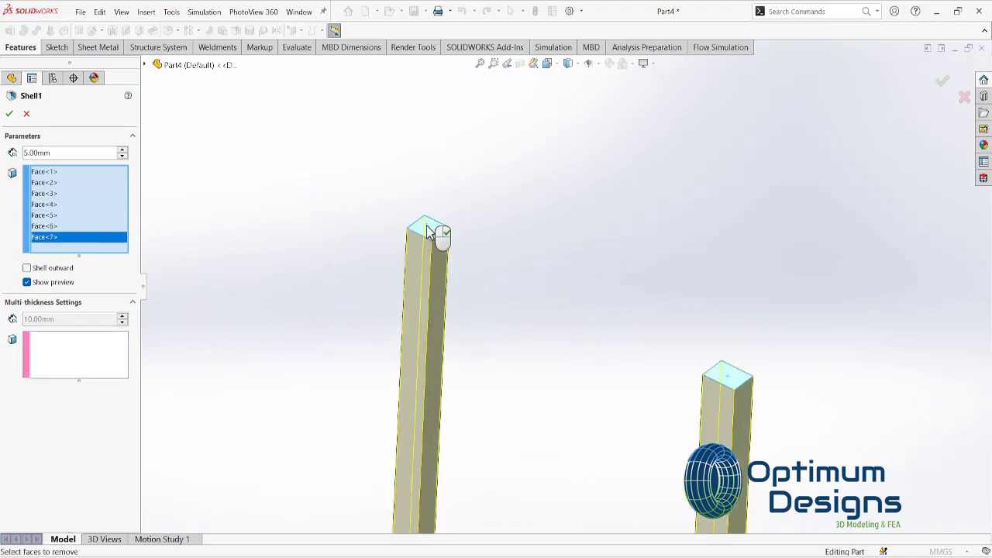
{"action": "key", "text": "Return"}
Switch the hollowed duct to Front view and tilt it slightly
{"action": "scroll", "coordinate": [671, 339], "scroll_direction": "up", "scroll_amount": 3}
{"action": "key", "text": "space"}
{"action": "left_click", "coordinate": [415, 401]}
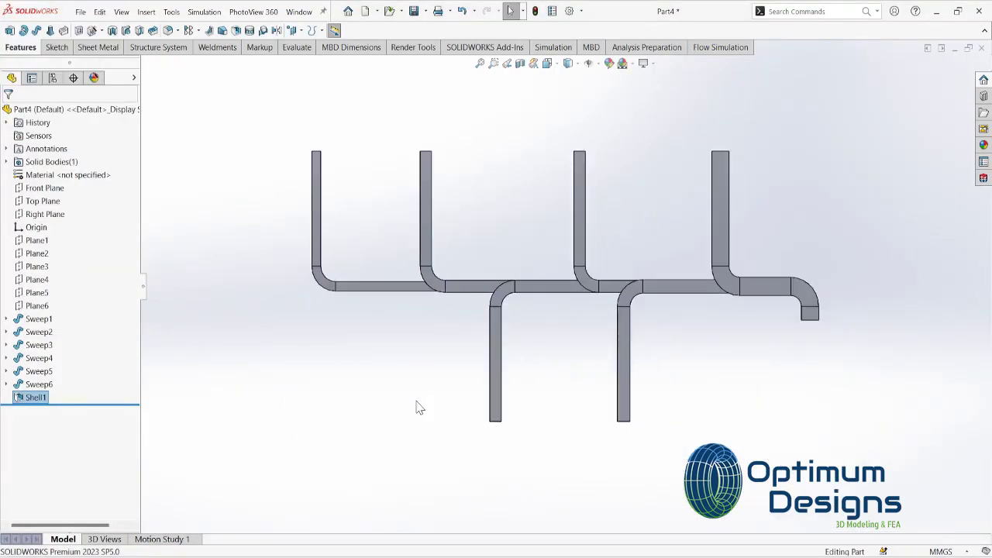
{"action": "mouse_move", "coordinate": [416, 405]}
{"action": "middle_mouse_down"}
{"action": "mouse_move", "coordinate": [507, 416]}
{"action": "mouse_move", "coordinate": [512, 126]}
{"action": "middle_mouse_up"}
Cut a Front Plane section view through the duct and orbit to inspect a branch junction
{"action": "left_click", "coordinate": [520, 63]}
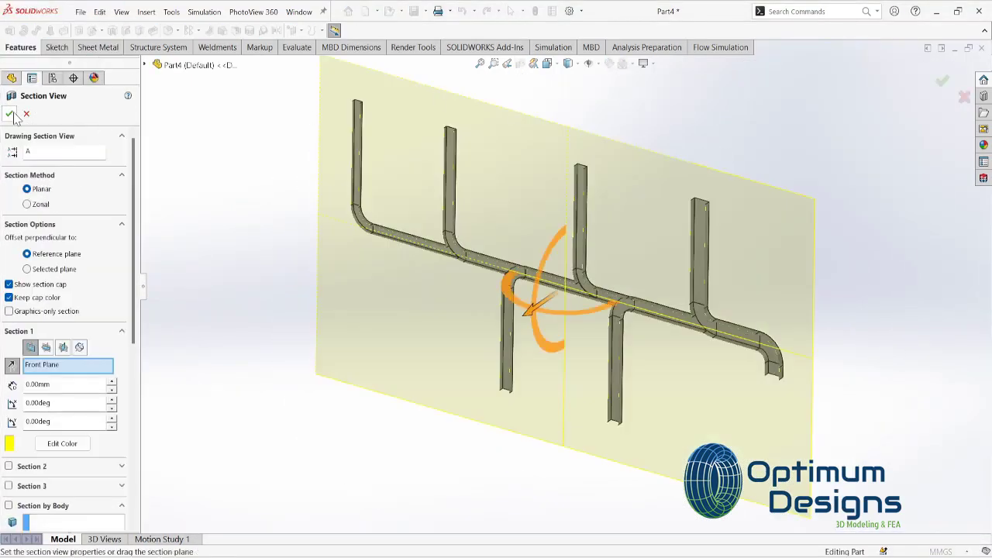
{"action": "key", "text": "Escape"}
{"action": "scroll", "coordinate": [485, 298], "scroll_direction": "down", "scroll_amount": 3}
{"action": "scroll", "coordinate": [465, 297], "scroll_direction": "up", "scroll_amount": 2}
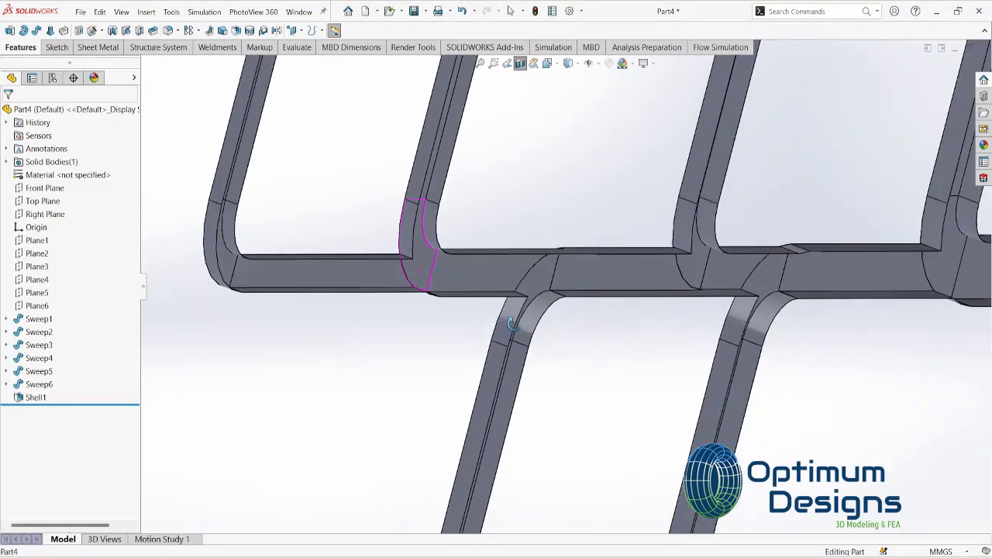
{"action": "scroll", "coordinate": [461, 297], "scroll_direction": "down", "scroll_amount": 4}
{"action": "scroll", "coordinate": [460, 297], "scroll_direction": "up", "scroll_amount": 2}
{"action": "middle_click_drag", "start_coordinate": [457, 287], "coordinate": [406, 189]}
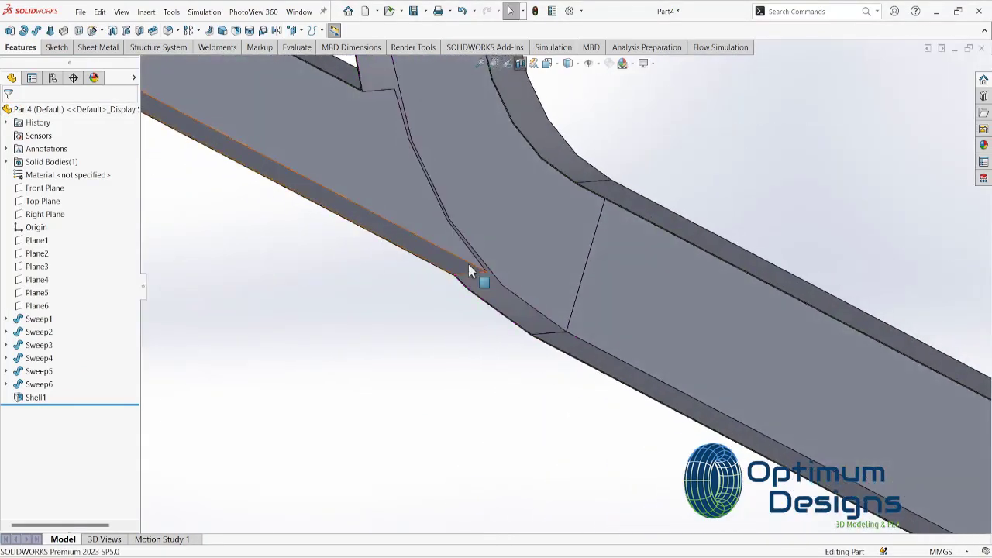
{"action": "scroll", "coordinate": [476, 277], "scroll_direction": "down", "scroll_amount": 3}
{"action": "middle_click_drag", "start_coordinate": [798, 380], "coordinate": [477, 42]}
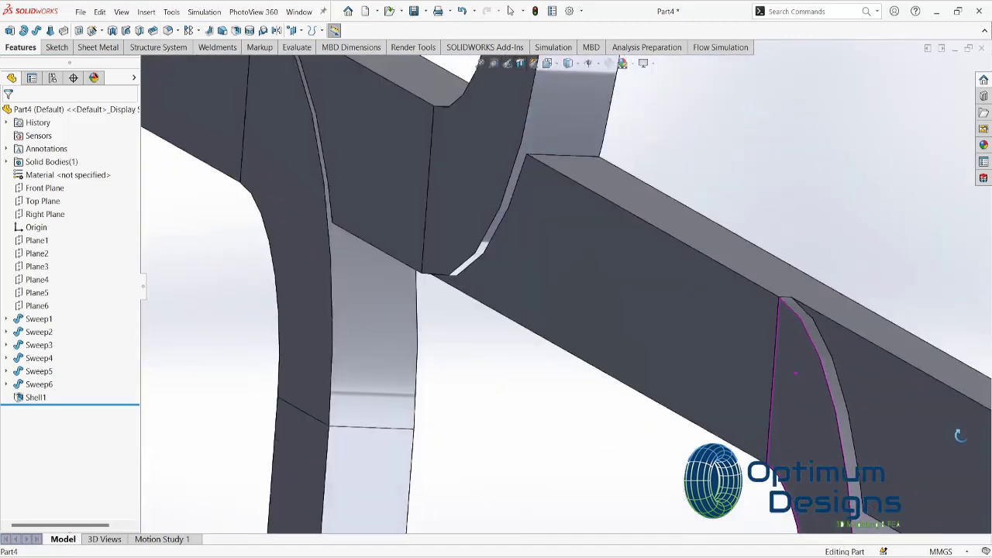
Start a fillet and select the two duct edges plus the nearby junction and bend faces
{"action": "left_click", "coordinate": [168, 30]}
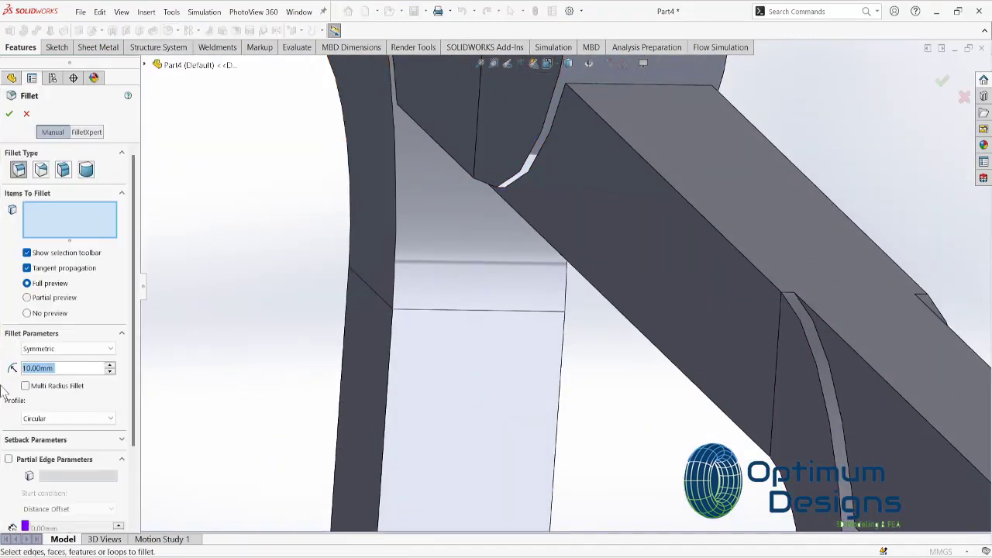
{"action": "left_click", "coordinate": [697, 218]}
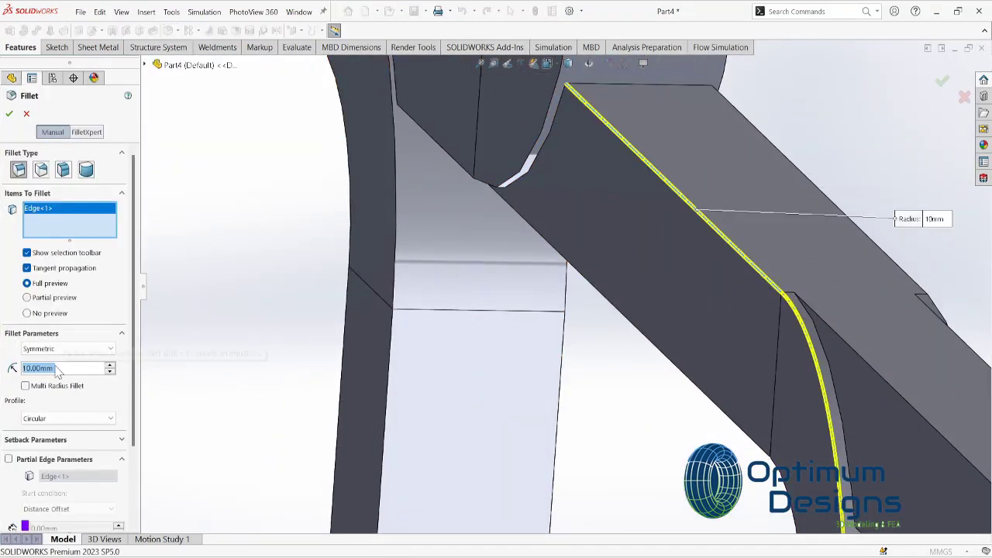
{"action": "scroll", "coordinate": [531, 333], "scroll_direction": "up", "scroll_amount": 3}
{"action": "left_click", "coordinate": [502, 218]}
{"action": "left_click", "coordinate": [560, 250]}
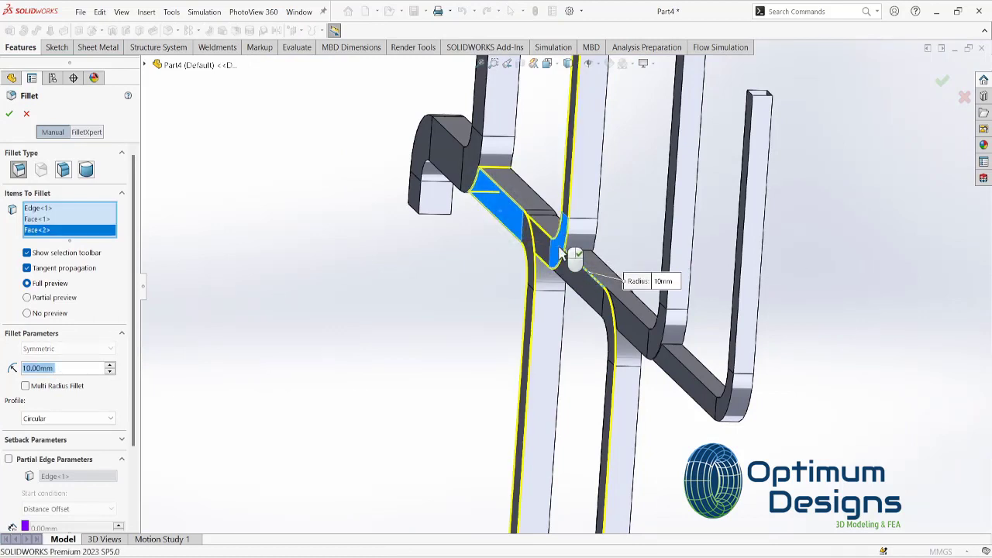
{"action": "left_click", "coordinate": [634, 332]}
{"action": "left_click", "coordinate": [654, 348]}
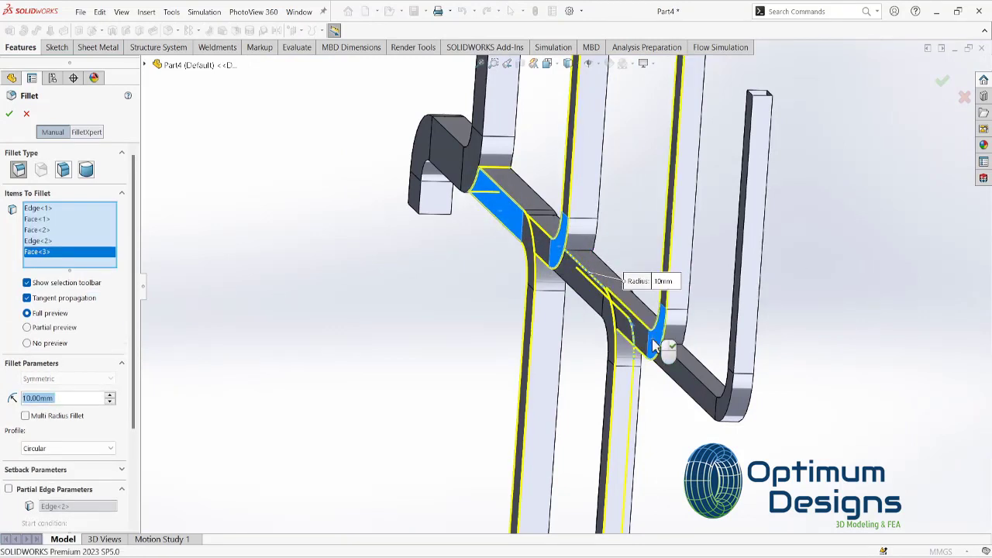
{"action": "left_click", "coordinate": [727, 409]}
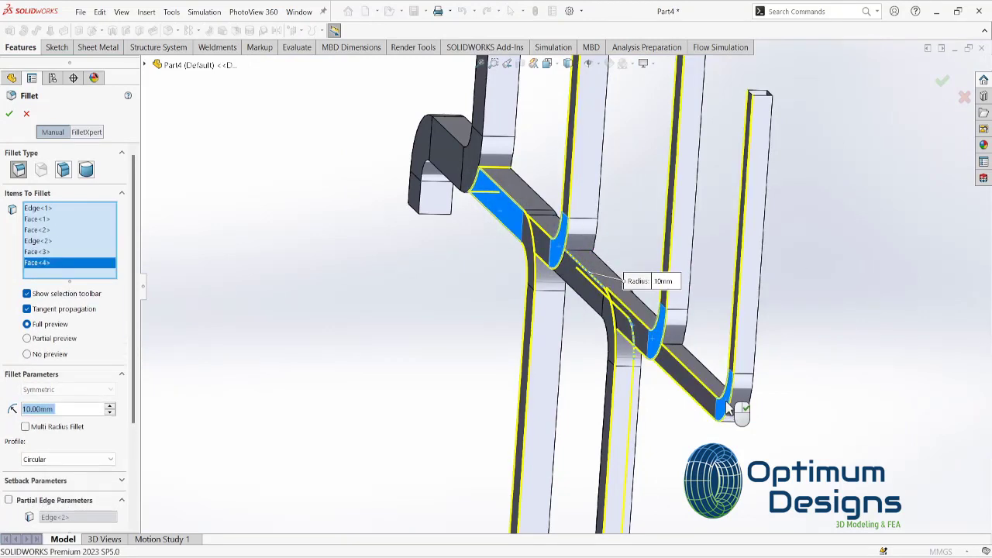
{"action": "left_click", "coordinate": [478, 159]}
Orbit around the duct and add the remaining bend and junction faces to the fillet
{"action": "middle_click_drag", "start_coordinate": [478, 159], "coordinate": [475, 365]}
{"action": "scroll", "coordinate": [475, 364], "scroll_direction": "down", "scroll_amount": 3}
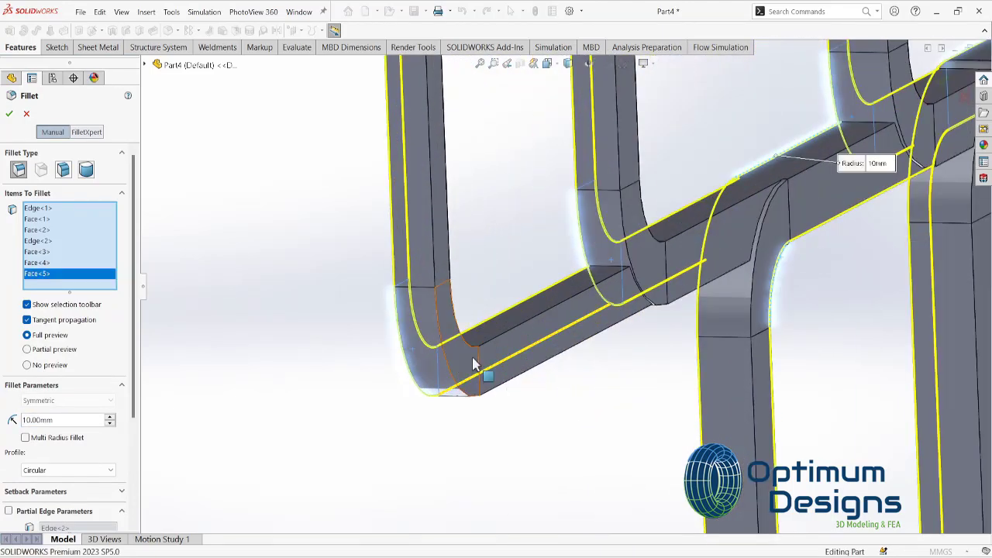
{"action": "left_click", "coordinate": [476, 364]}
{"action": "left_click", "coordinate": [642, 260]}
{"action": "middle_click_drag", "start_coordinate": [642, 260], "coordinate": [650, 198]}
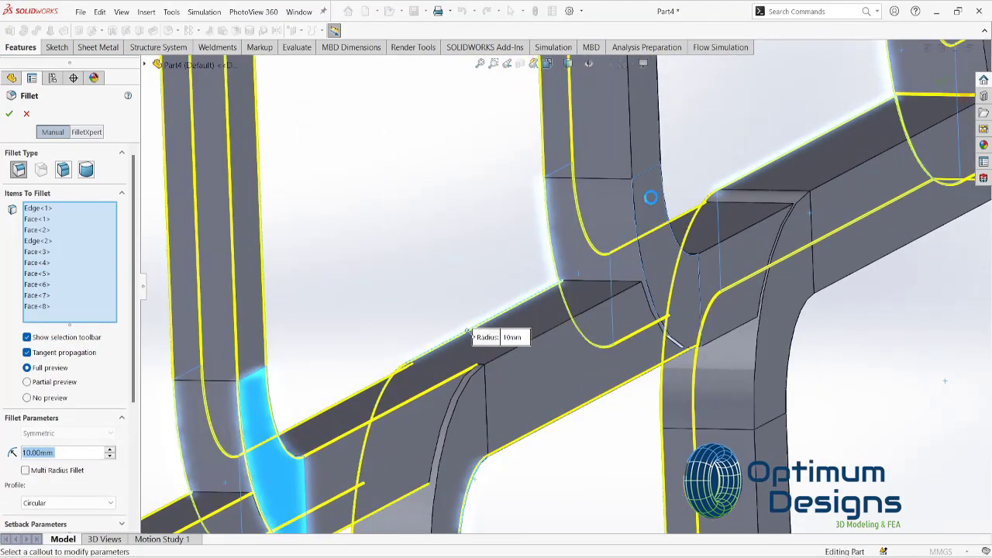
{"action": "scroll", "coordinate": [650, 198], "scroll_direction": "up", "scroll_amount": 3}
{"action": "scroll", "coordinate": [731, 206], "scroll_direction": "down", "scroll_amount": 4}
{"action": "left_click", "coordinate": [658, 249]}
{"action": "scroll", "coordinate": [658, 311], "scroll_direction": "down", "scroll_amount": 5}
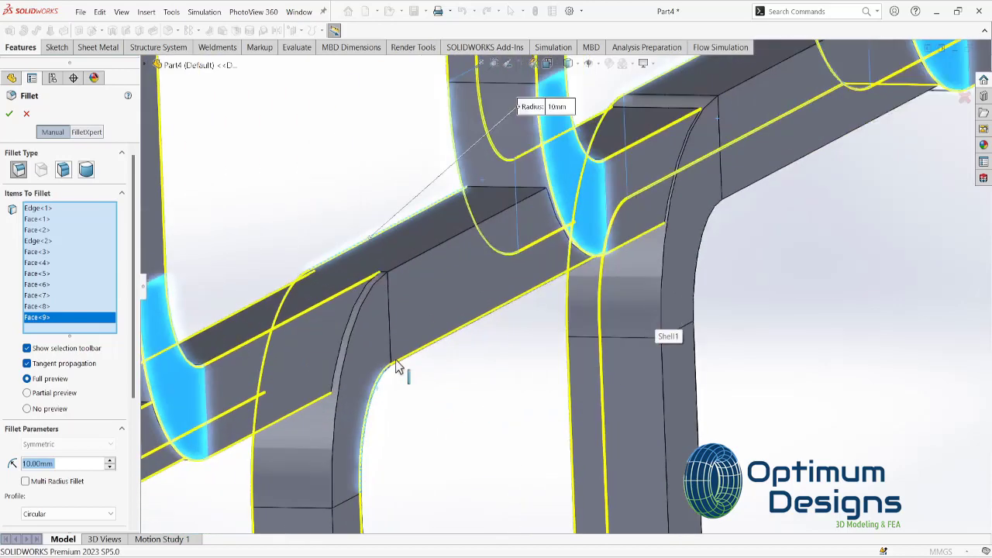
{"action": "left_click", "coordinate": [381, 347]}
{"action": "left_click", "coordinate": [689, 211]}
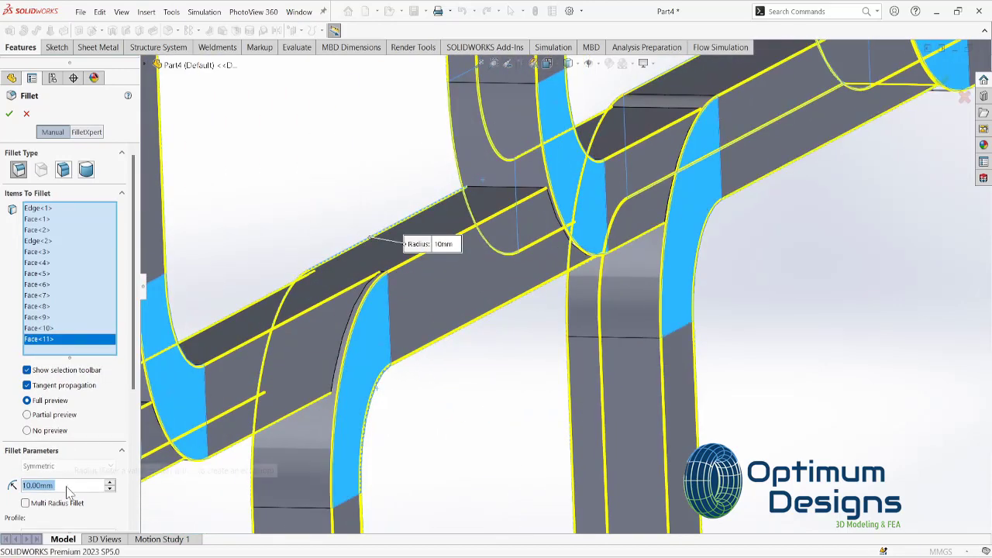
Try fillet radii of 50, 40, 30 and finally 25 mm
{"action": "type", "text": "50"}
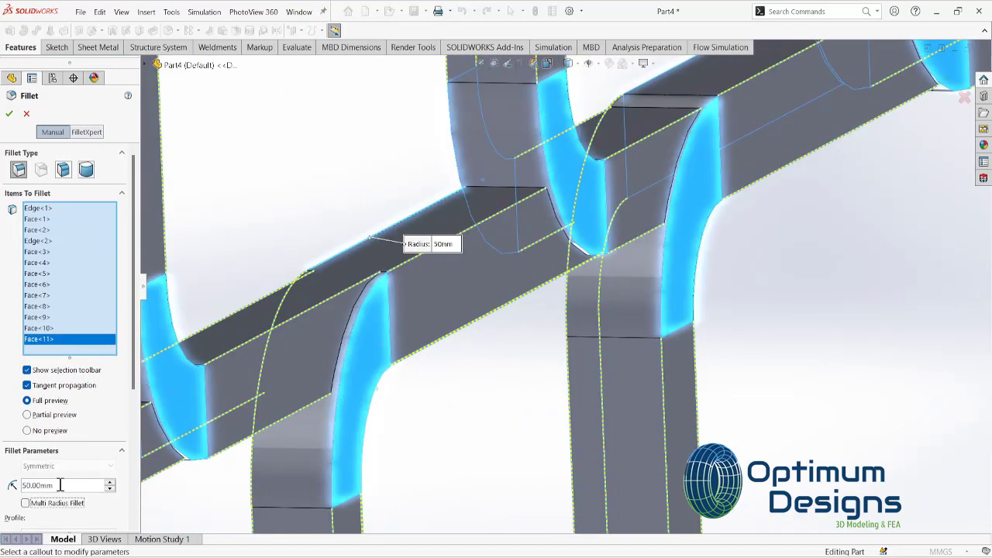
{"action": "type", "text": "45"}
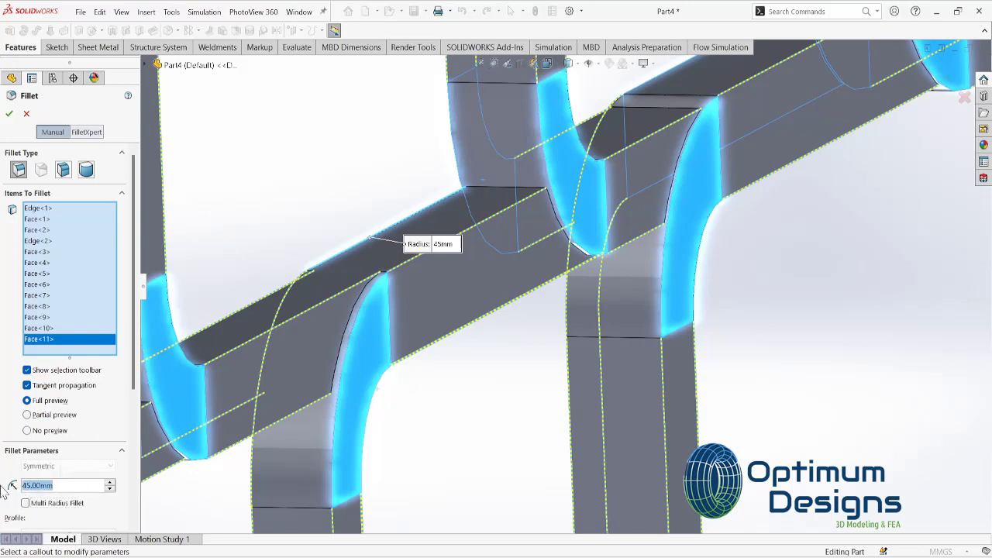
{"action": "type", "text": "40"}
{"action": "key", "text": "Return"}
{"action": "type", "text": "30"}
{"action": "key", "text": "Return"}
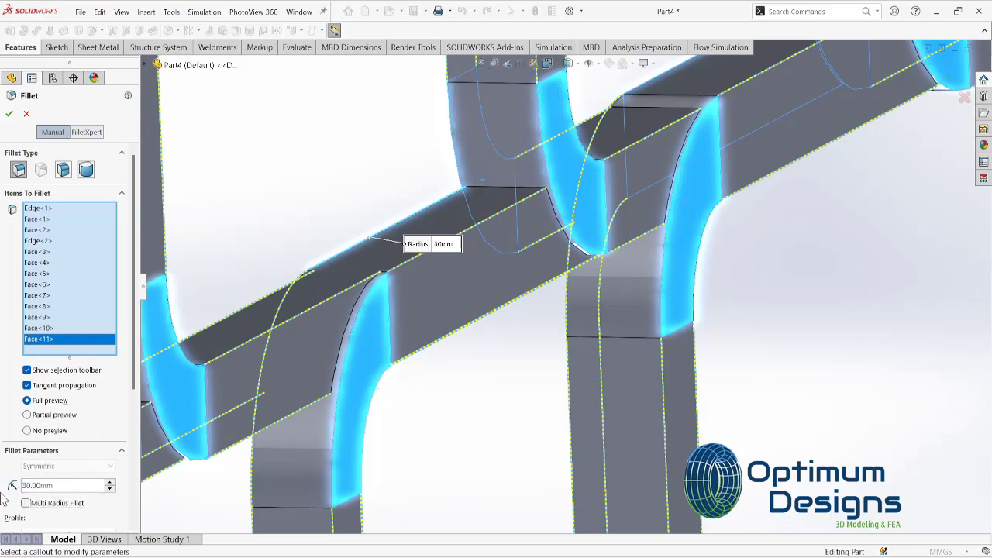
{"action": "type", "text": "25"}
{"action": "key", "text": "Return"}
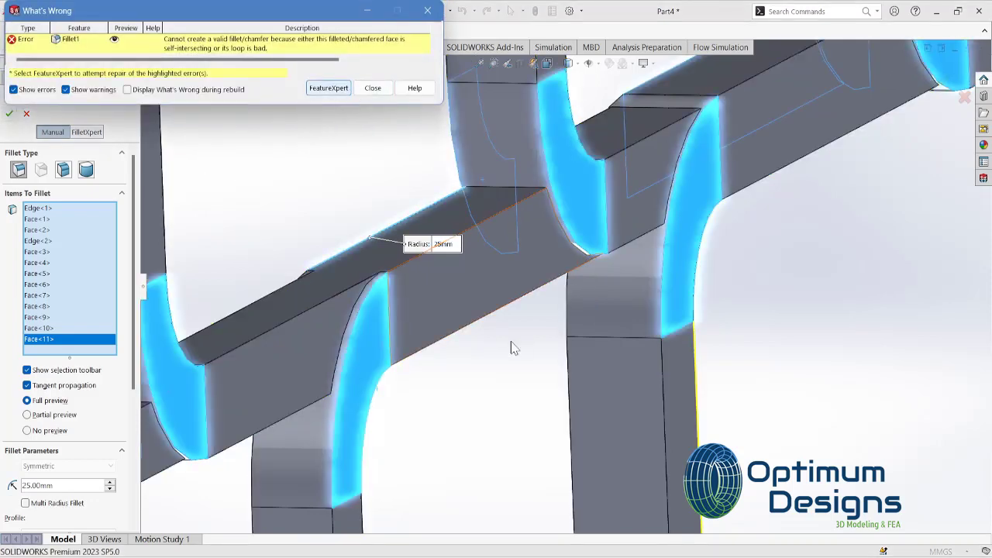
Run and cancel FeatureXpert on the failed 25 mm fillet, then apply a 10 mm radius as Fillet26
{"action": "key", "text": "f"}
{"action": "left_click", "coordinate": [329, 87]}
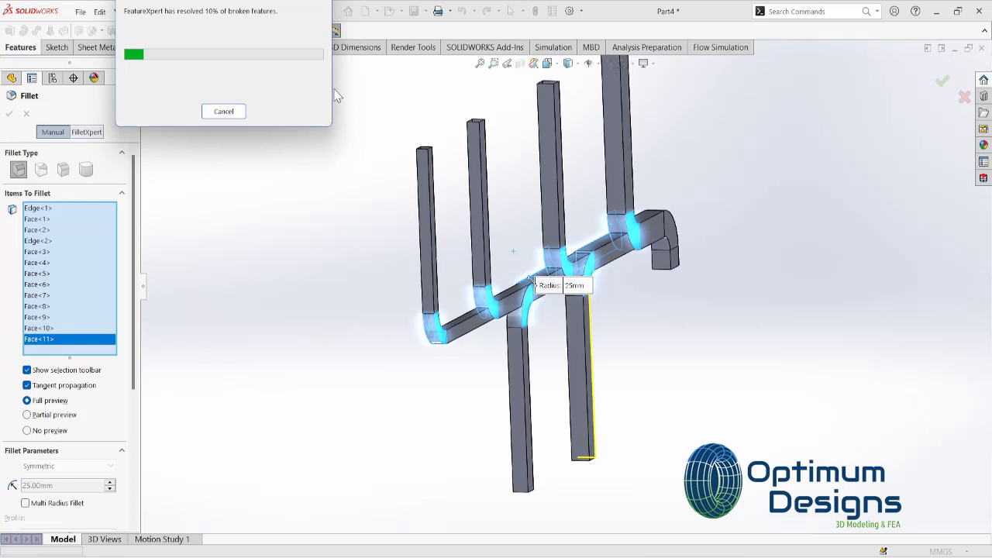
{"action": "left_click", "coordinate": [225, 111]}
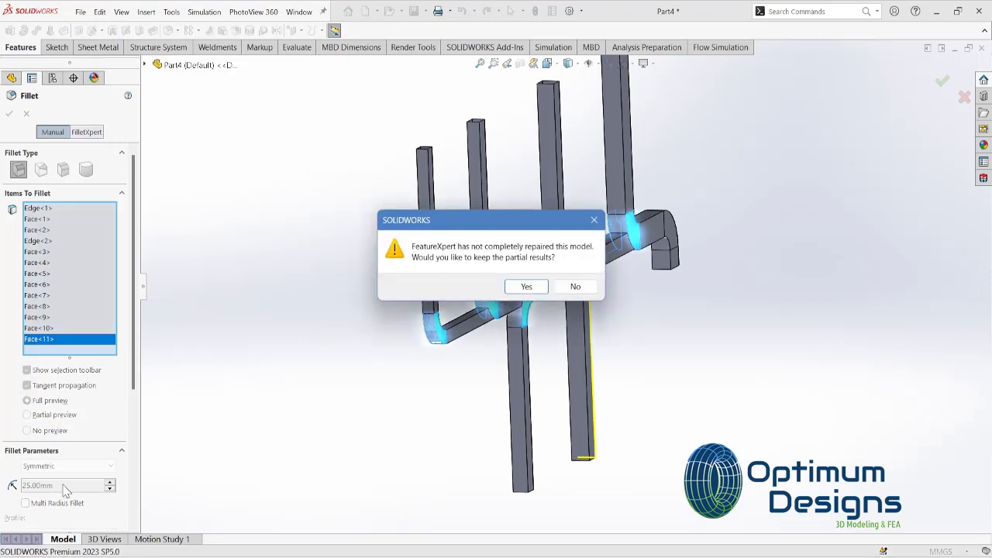
{"action": "key", "text": "Return"}
{"action": "left_click_drag", "start_coordinate": [68, 489], "coordinate": [4, 486]}
{"action": "type", "text": "10"}
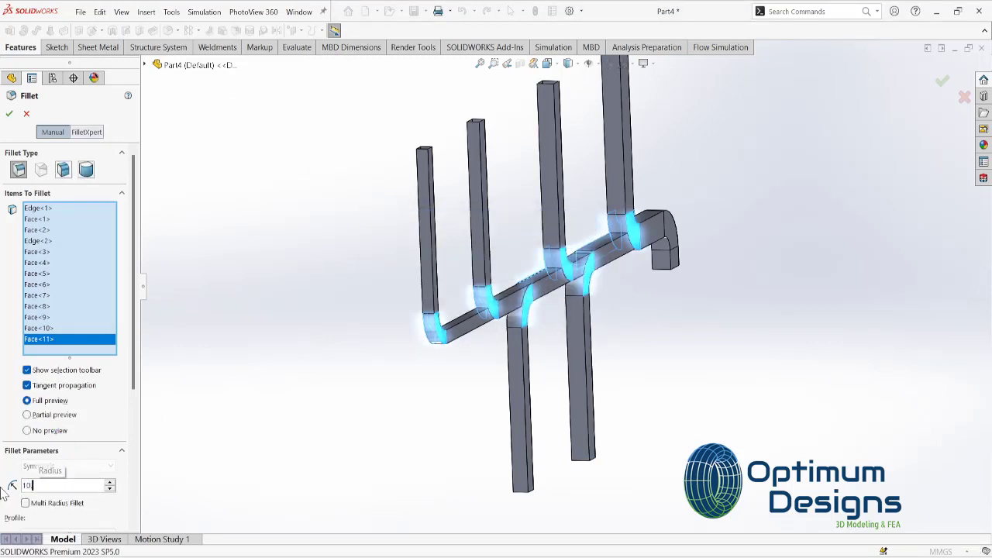
{"action": "key", "text": "Return"}
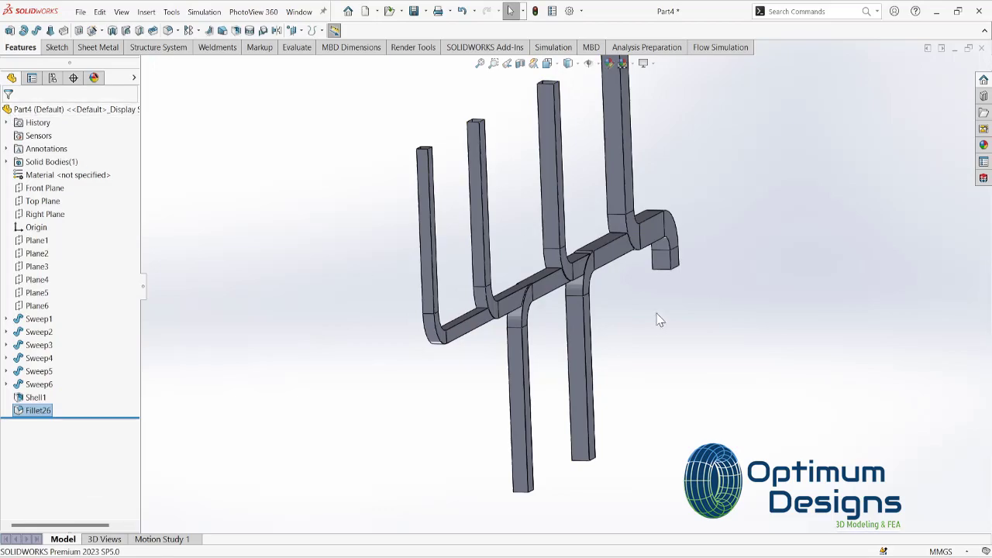
Assign Galvanized Steel as the part material
{"action": "middle_click_drag", "start_coordinate": [660, 320], "coordinate": [532, 398]}
{"action": "key", "text": "space"}
{"action": "key", "text": "Escape"}
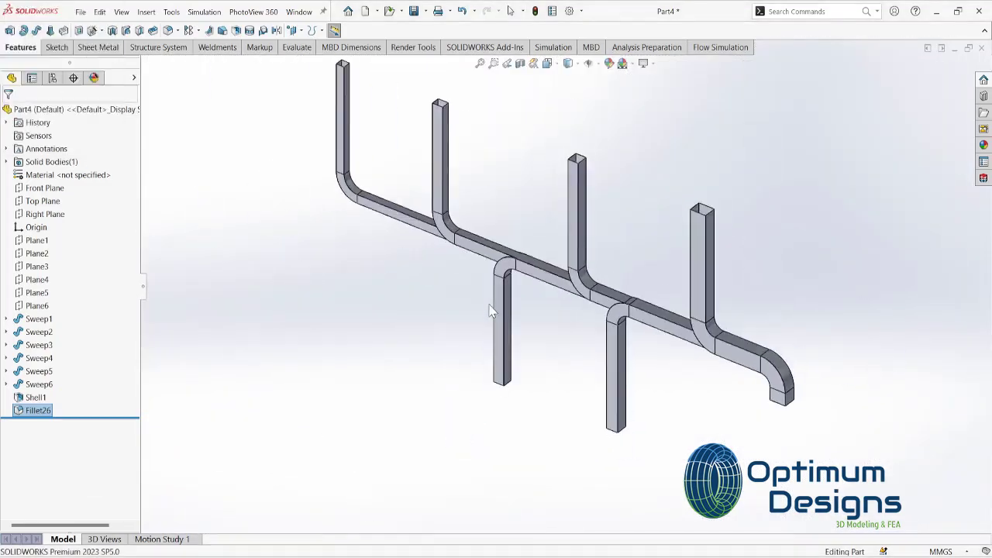
{"action": "right_click", "coordinate": [66, 175]}
{"action": "key", "text": "Escape"}
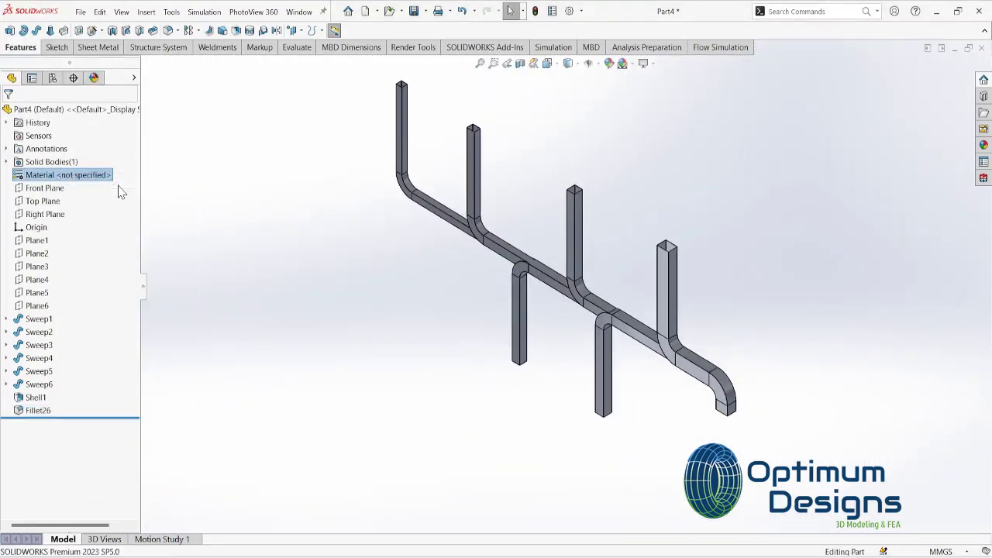
{"action": "scroll", "coordinate": [351, 299], "scroll_direction": "down", "scroll_amount": 3}
{"action": "scroll", "coordinate": [351, 299], "scroll_direction": "down", "scroll_amount": 4}
{"action": "left_click", "coordinate": [341, 349]}
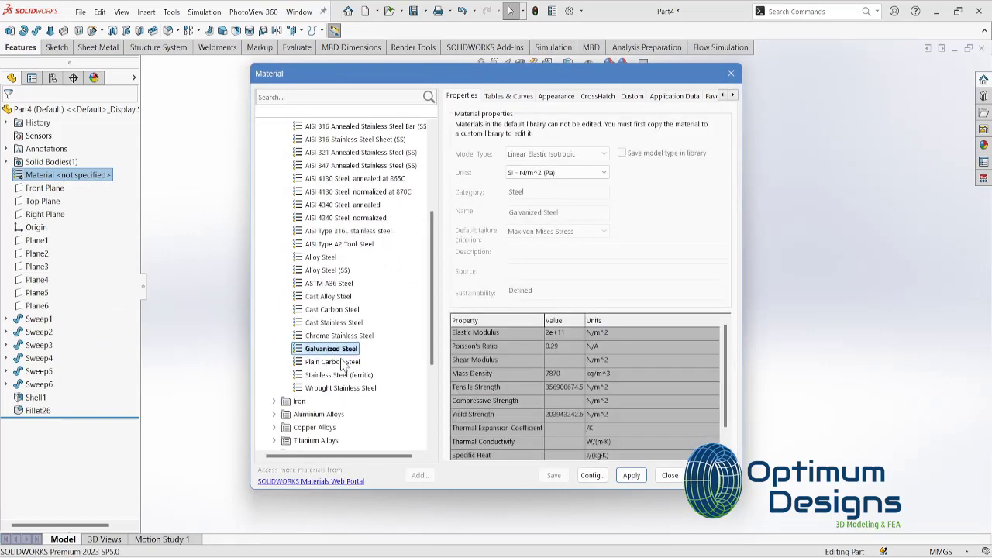
{"action": "left_click", "coordinate": [631, 475]}
{"action": "left_click", "coordinate": [670, 475]}
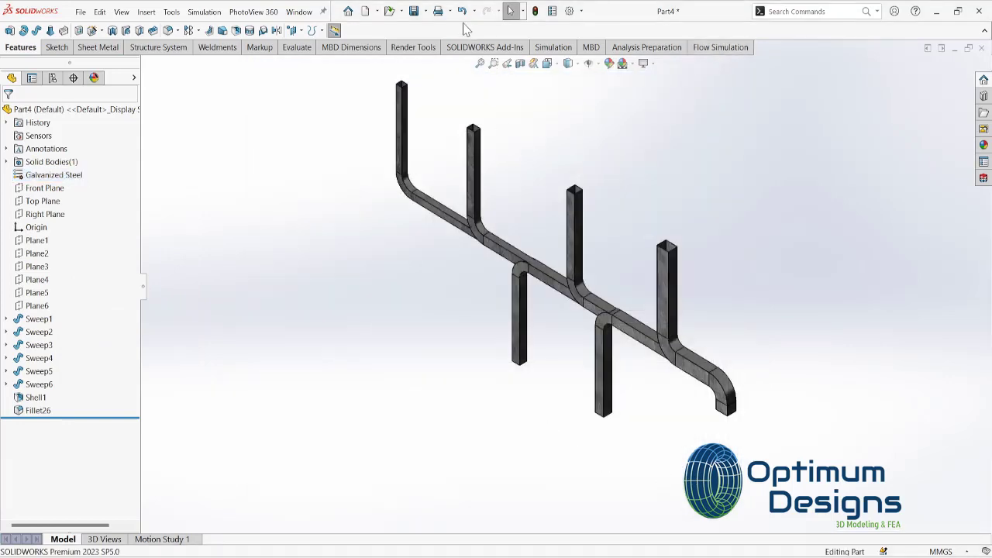
Save the part as 'Duct _Air Flow Study.SLDPRT'
{"action": "left_click", "coordinate": [414, 11]}
{"action": "type", "text": "D"}
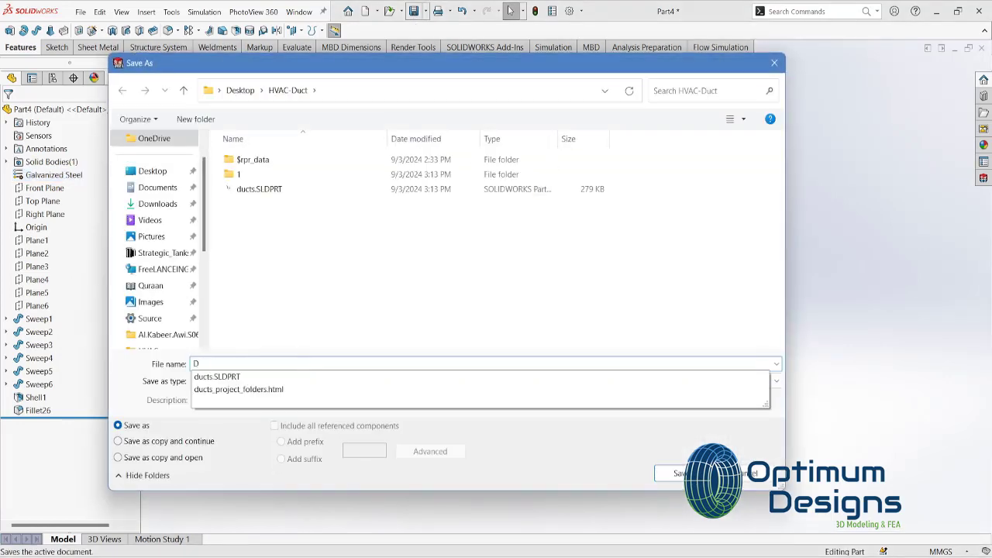
{"action": "type", "text": "uct"}
{"action": "type", "text": "y"}
{"action": "key", "text": "Return"}
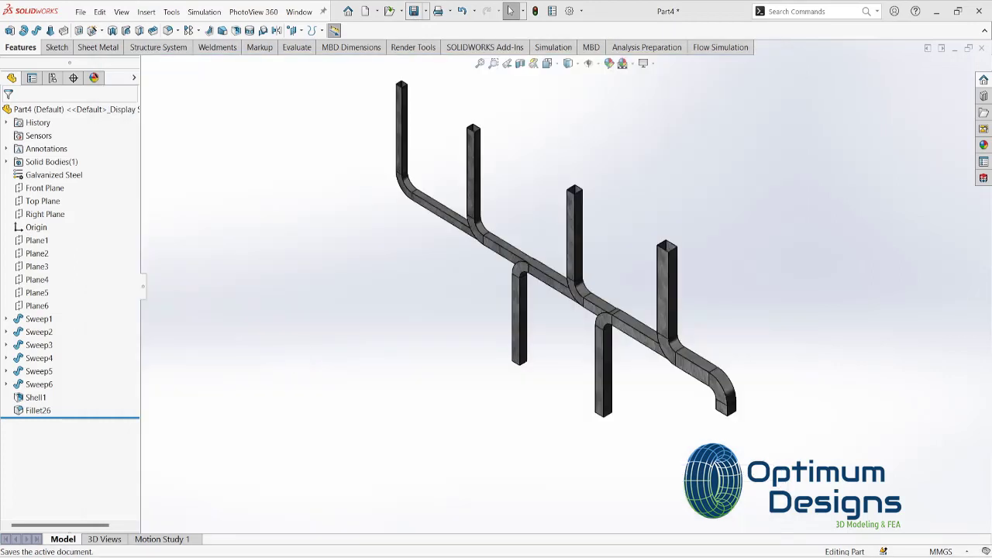
{"action": "left_click", "coordinate": [721, 47]}
Start Create Lids and select the first four duct end faces
{"action": "left_click", "coordinate": [395, 31]}
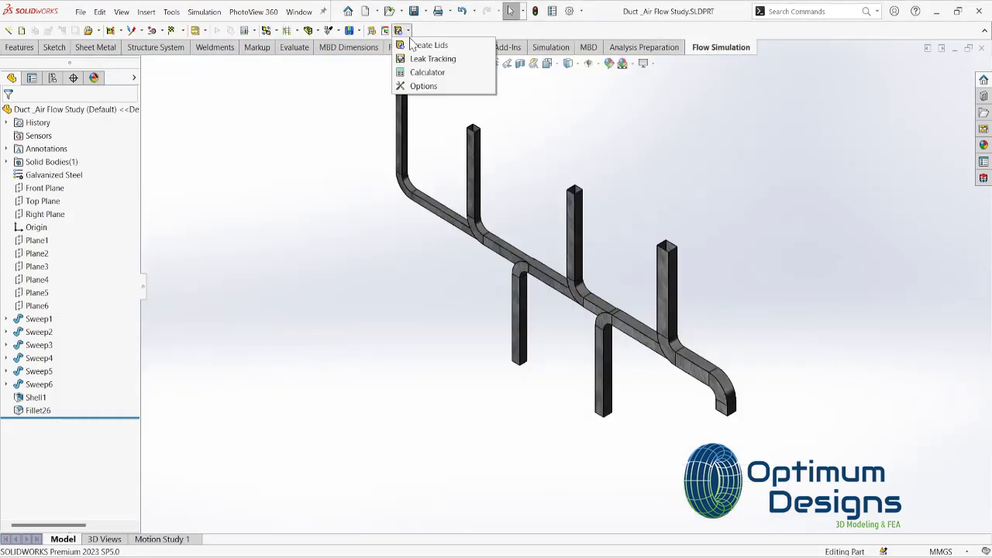
{"action": "left_click", "coordinate": [423, 44]}
{"action": "scroll", "coordinate": [667, 246], "scroll_direction": "down", "scroll_amount": 5}
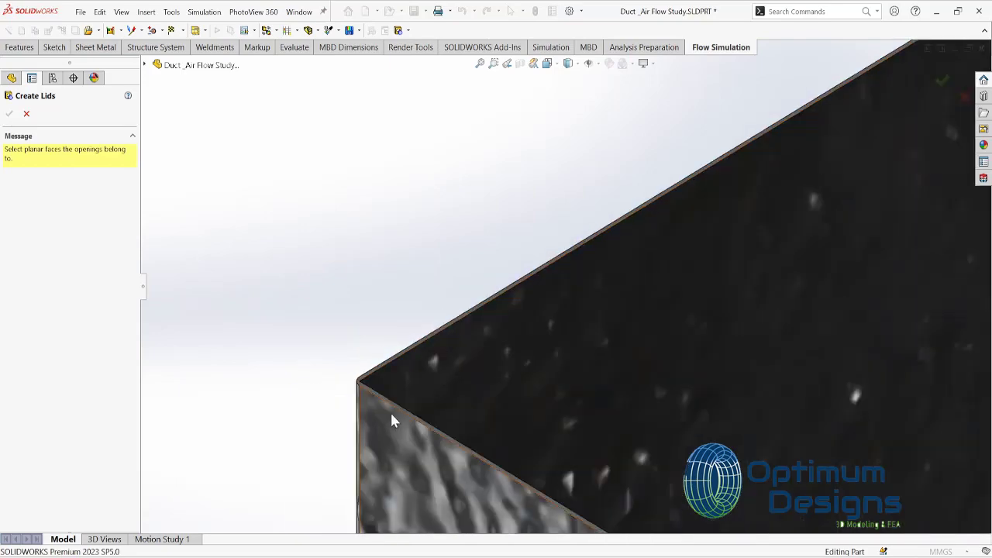
{"action": "scroll", "coordinate": [390, 411], "scroll_direction": "down", "scroll_amount": 5}
{"action": "left_click", "coordinate": [376, 358]}
{"action": "scroll", "coordinate": [390, 358], "scroll_direction": "up", "scroll_amount": 5}
{"action": "scroll", "coordinate": [362, 160], "scroll_direction": "down", "scroll_amount": 5}
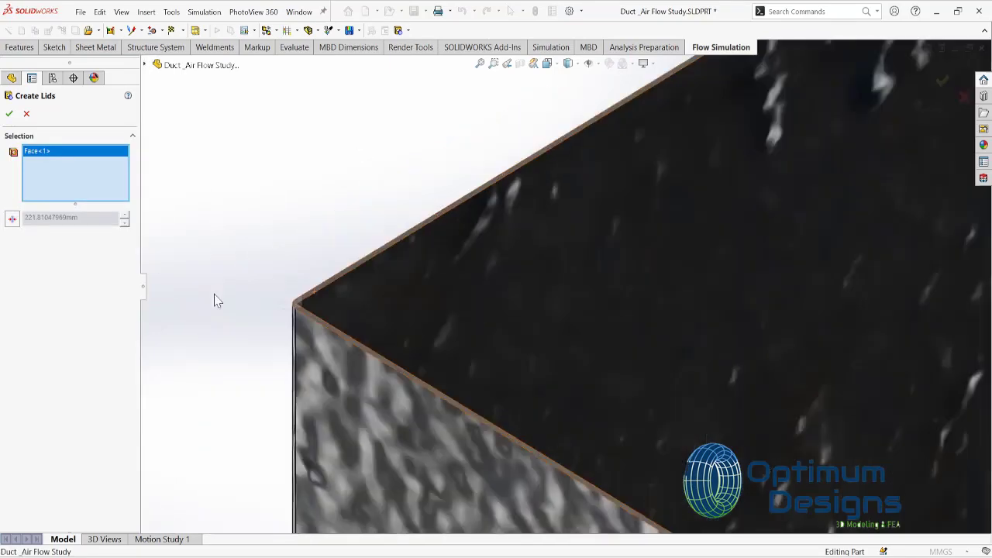
{"action": "left_click", "coordinate": [335, 311]}
{"action": "scroll", "coordinate": [335, 309], "scroll_direction": "up", "scroll_amount": 5}
{"action": "scroll", "coordinate": [442, 203], "scroll_direction": "down", "scroll_amount": 5}
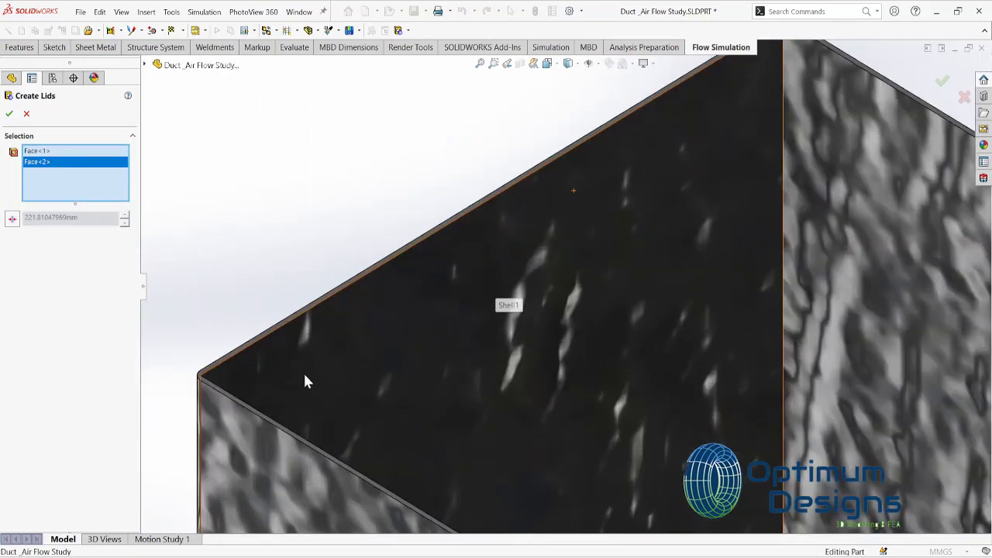
{"action": "left_click", "coordinate": [205, 376]}
{"action": "scroll", "coordinate": [251, 283], "scroll_direction": "up", "scroll_amount": 4}
{"action": "scroll", "coordinate": [251, 283], "scroll_direction": "up", "scroll_amount": 3}
{"action": "scroll", "coordinate": [345, 162], "scroll_direction": "down", "scroll_amount": 5}
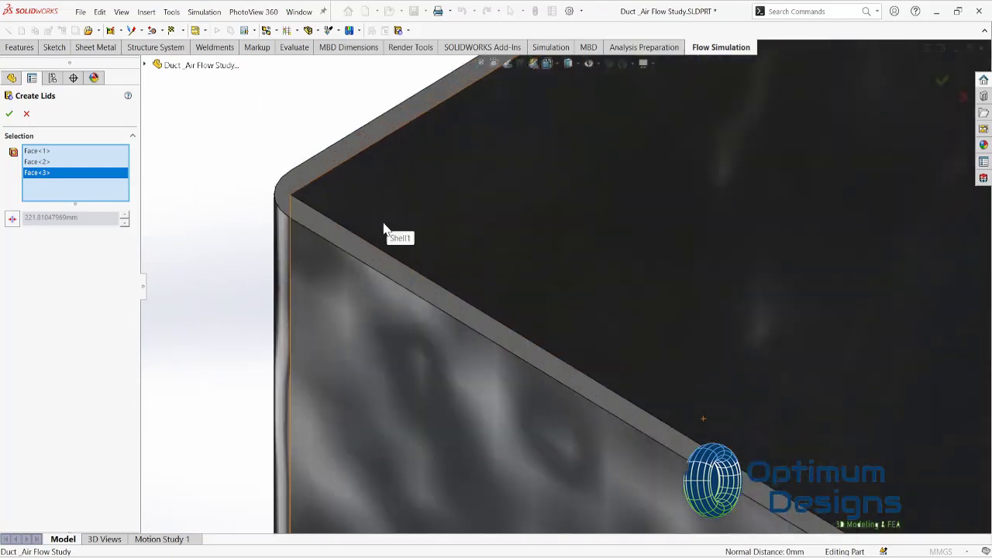
{"action": "left_click", "coordinate": [421, 272]}
Add the last duct end faces and accept, creating lids Imported1 to Imported7
{"action": "scroll", "coordinate": [421, 272], "scroll_direction": "up", "scroll_amount": 5}
{"action": "middle_click_drag", "start_coordinate": [642, 485], "coordinate": [560, 377]}
{"action": "scroll", "coordinate": [737, 376], "scroll_direction": "down", "scroll_amount": 5}
{"action": "scroll", "coordinate": [481, 277], "scroll_direction": "down", "scroll_amount": 3}
{"action": "scroll", "coordinate": [543, 277], "scroll_direction": "down", "scroll_amount": 2}
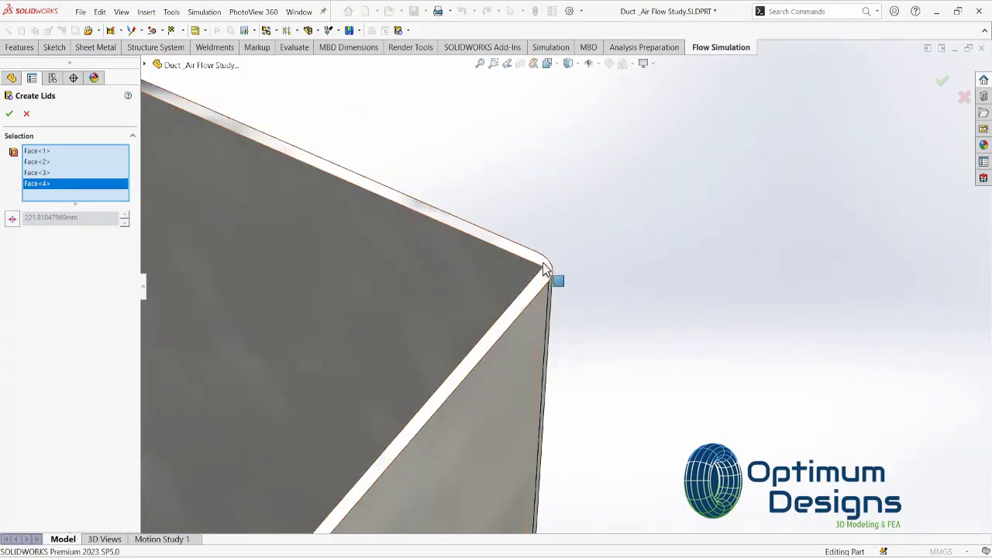
{"action": "left_click", "coordinate": [469, 341]}
{"action": "scroll", "coordinate": [469, 341], "scroll_direction": "up", "scroll_amount": 4}
{"action": "scroll", "coordinate": [427, 160], "scroll_direction": "up", "scroll_amount": 2}
{"action": "scroll", "coordinate": [742, 463], "scroll_direction": "down", "scroll_amount": 5}
{"action": "scroll", "coordinate": [742, 463], "scroll_direction": "up", "scroll_amount": 2}
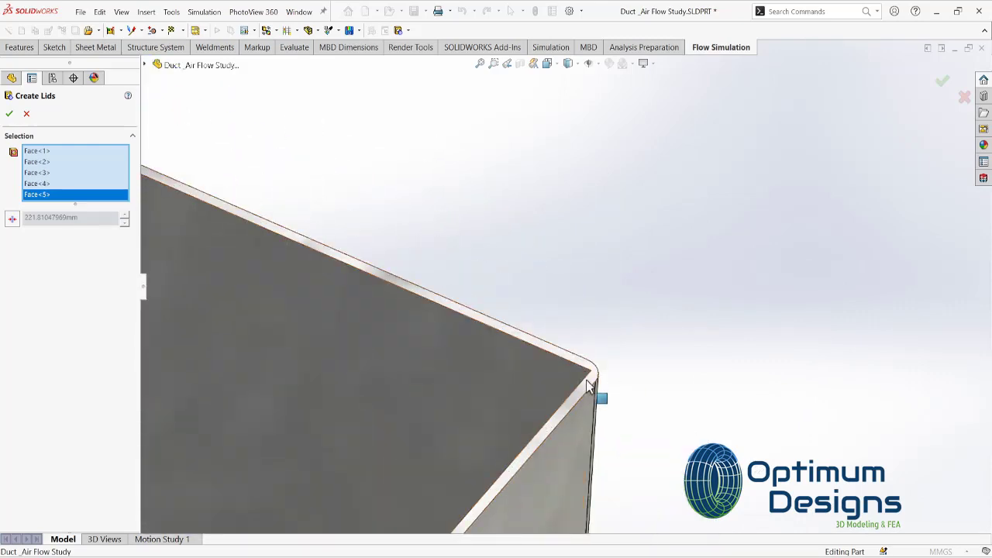
{"action": "left_click", "coordinate": [594, 395]}
{"action": "scroll", "coordinate": [594, 394], "scroll_direction": "up", "scroll_amount": 3}
{"action": "scroll", "coordinate": [593, 394], "scroll_direction": "up", "scroll_amount": 3}
{"action": "scroll", "coordinate": [589, 279], "scroll_direction": "down", "scroll_amount": 5}
{"action": "key", "text": "Return"}
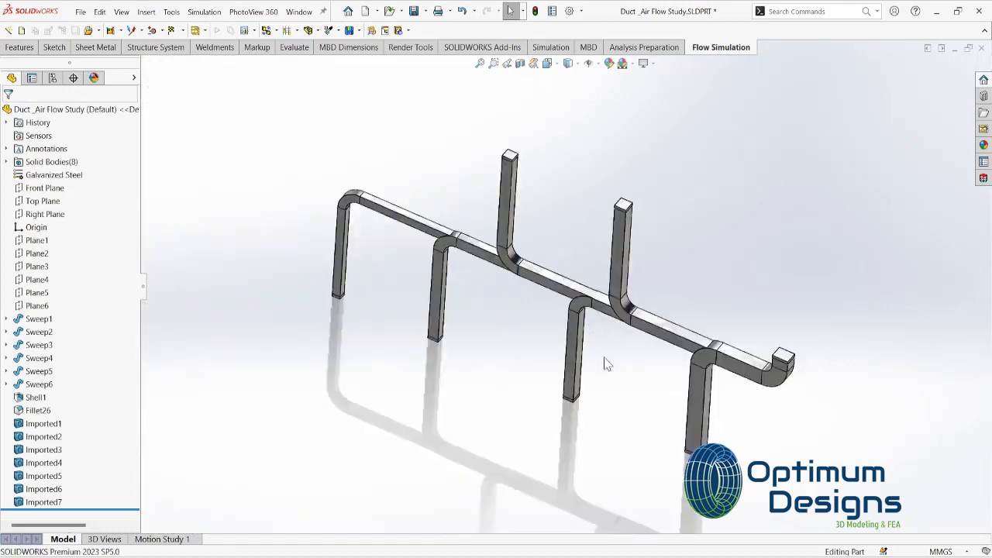
Start a new Flow Simulation project and set the pressure and stress unit to bar
{"action": "left_click", "coordinate": [31, 70]}
{"action": "type", "text": "Simulation of Air flow inside HVAC Duct at rate 0.35 m3/sec with applying different entry rate as aparametric study"}
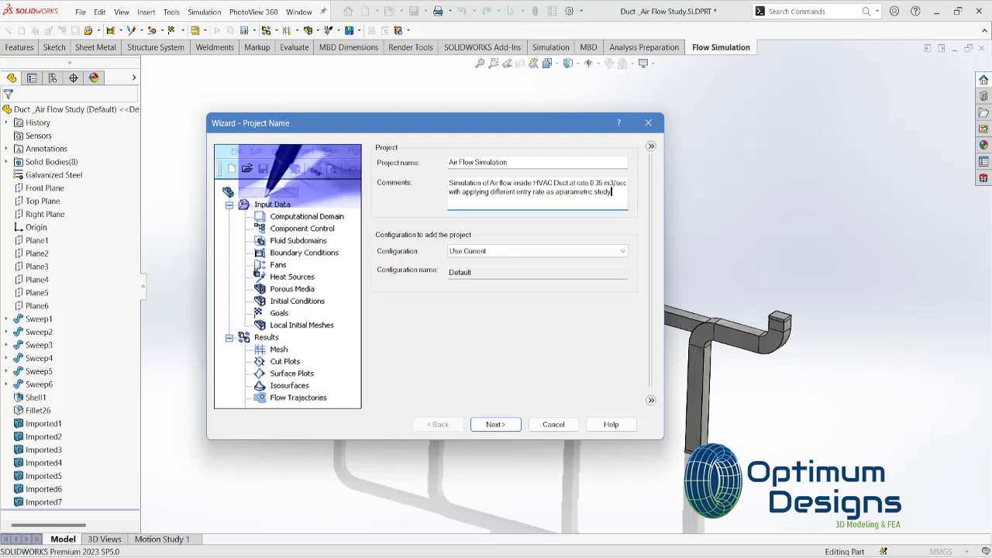
{"action": "left_click", "coordinate": [496, 424]}
{"action": "left_click", "coordinate": [484, 318]}
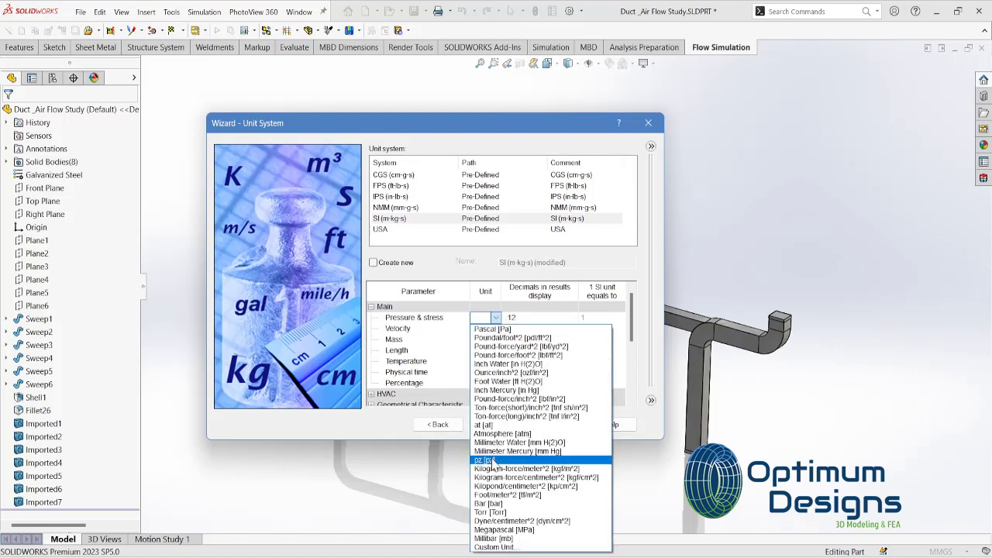
{"action": "left_click", "coordinate": [475, 407]}
Enable gravity with a Y component of -9.81 m/s² and a Z component of 0
{"action": "left_click", "coordinate": [494, 426]}
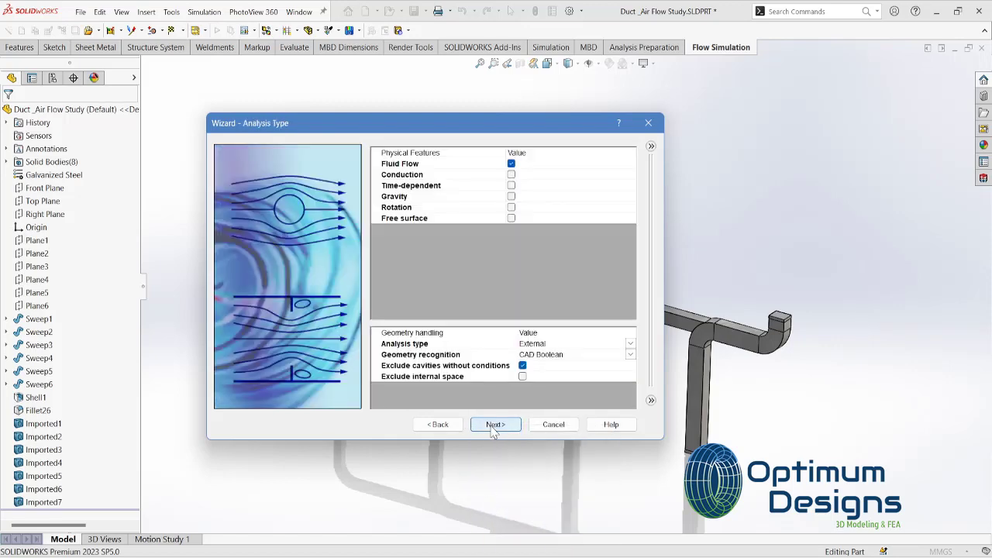
{"action": "left_click", "coordinate": [511, 196]}
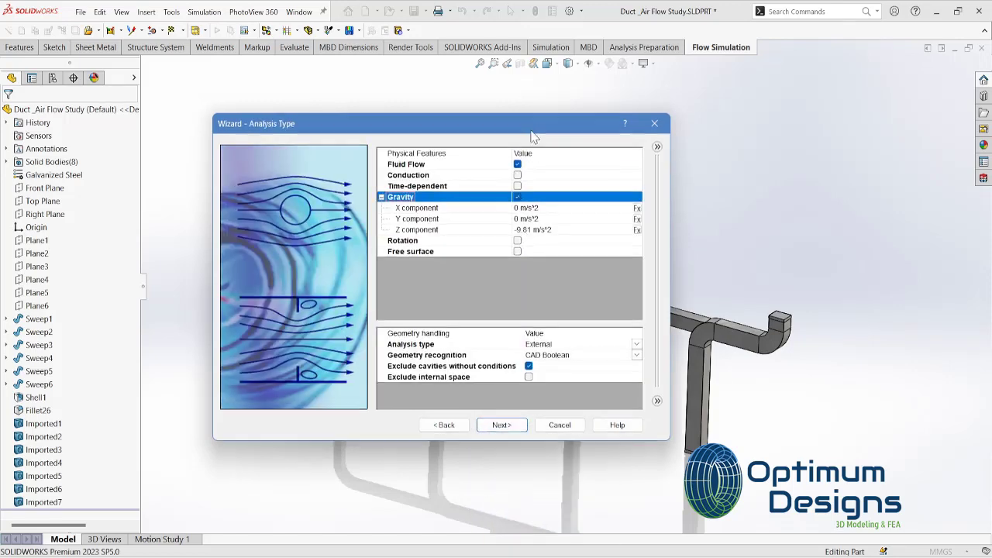
{"action": "left_click_drag", "start_coordinate": [535, 123], "coordinate": [341, 135]}
{"action": "left_click", "coordinate": [317, 236]}
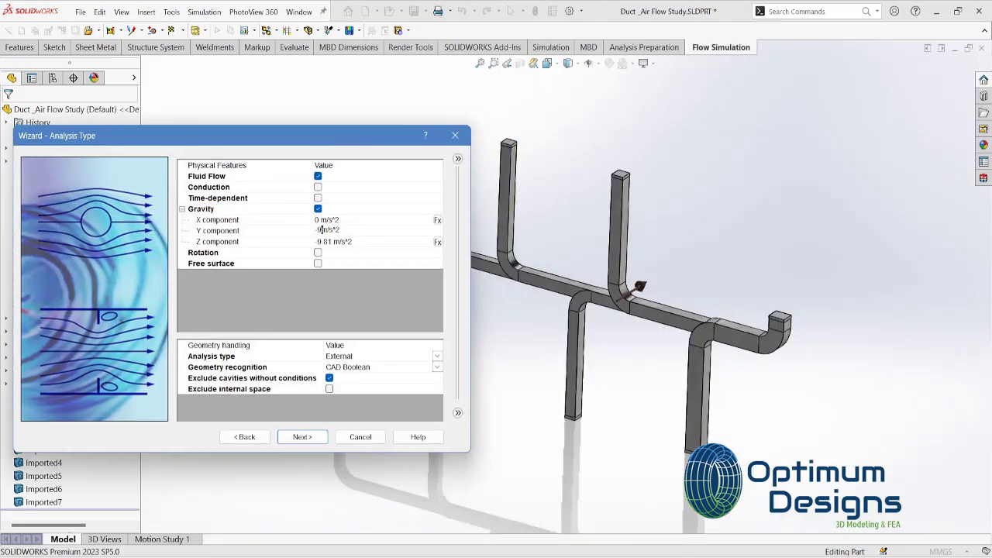
{"action": "key", "text": "Return"}
{"action": "left_click", "coordinate": [307, 242]}
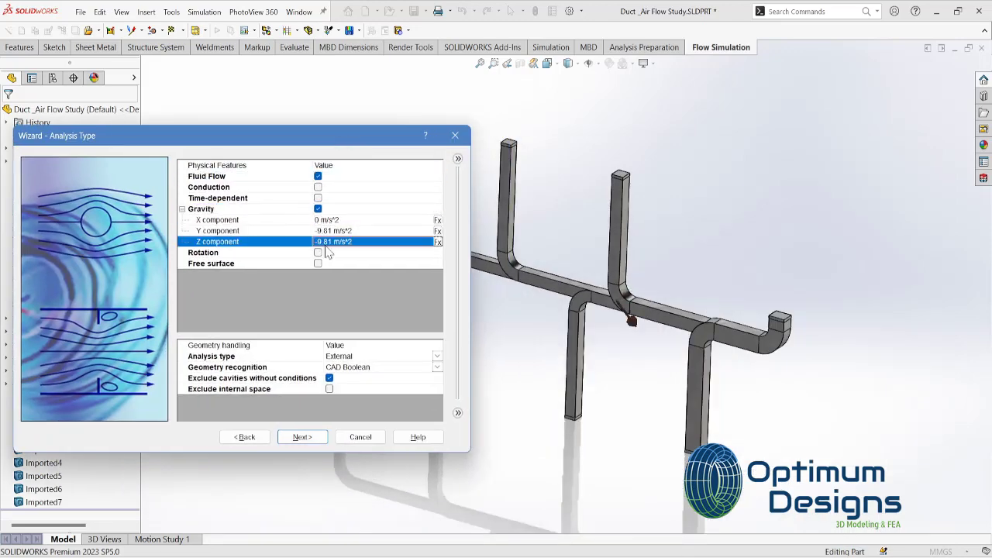
{"action": "type", "text": "0"}
{"action": "key", "text": "Return"}
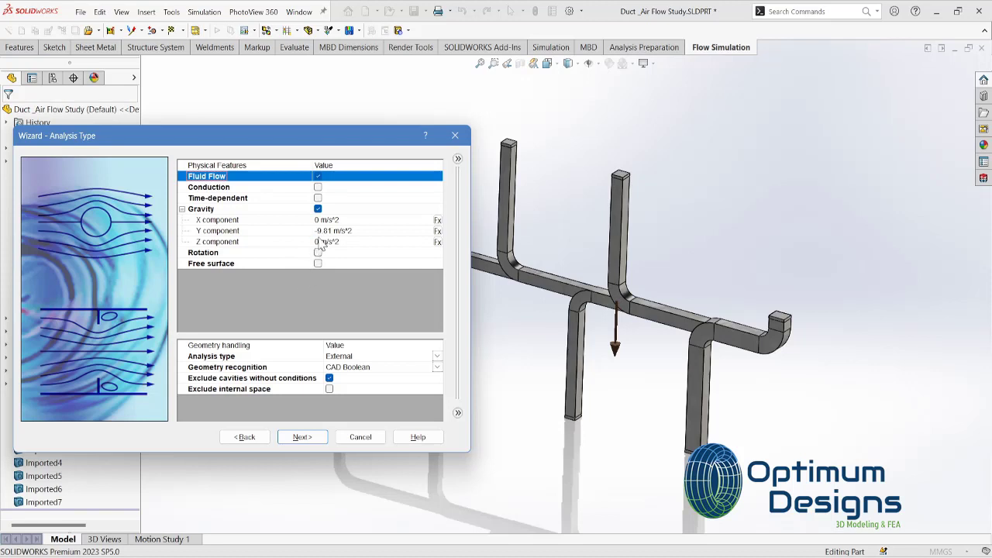
Set the analysis type to Internal, add Air as the project fluid, and reach Initial Conditions
{"action": "left_click", "coordinate": [438, 356]}
{"action": "left_click", "coordinate": [338, 368]}
{"action": "left_click", "coordinate": [328, 379]}
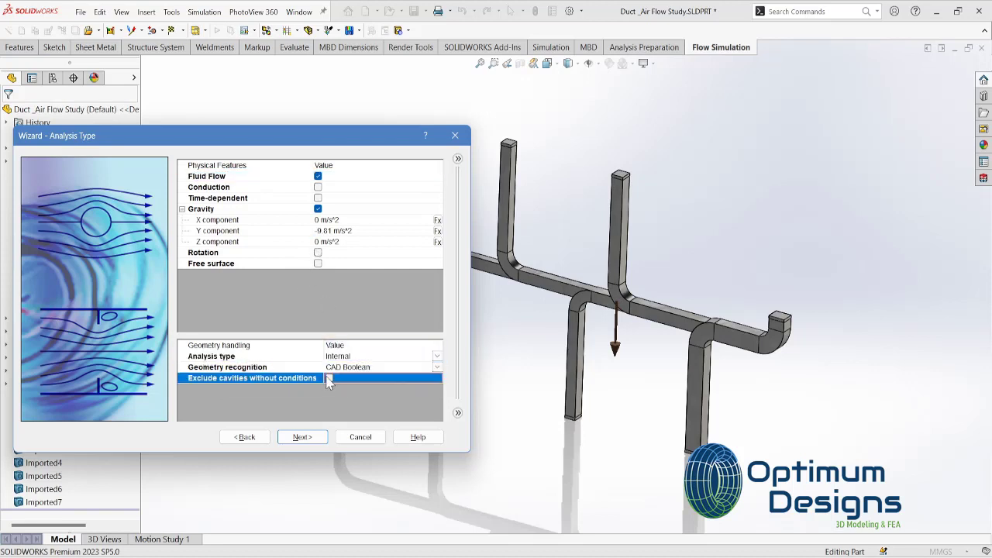
{"action": "left_click", "coordinate": [302, 436]}
{"action": "left_click", "coordinate": [179, 173]}
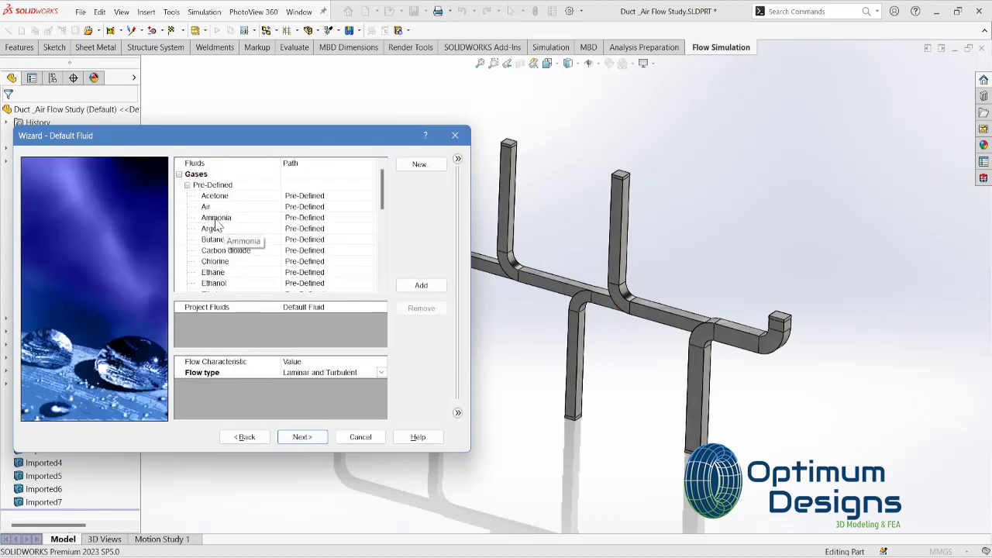
{"action": "left_click", "coordinate": [206, 206]}
{"action": "left_click", "coordinate": [421, 285]}
{"action": "left_click", "coordinate": [303, 436]}
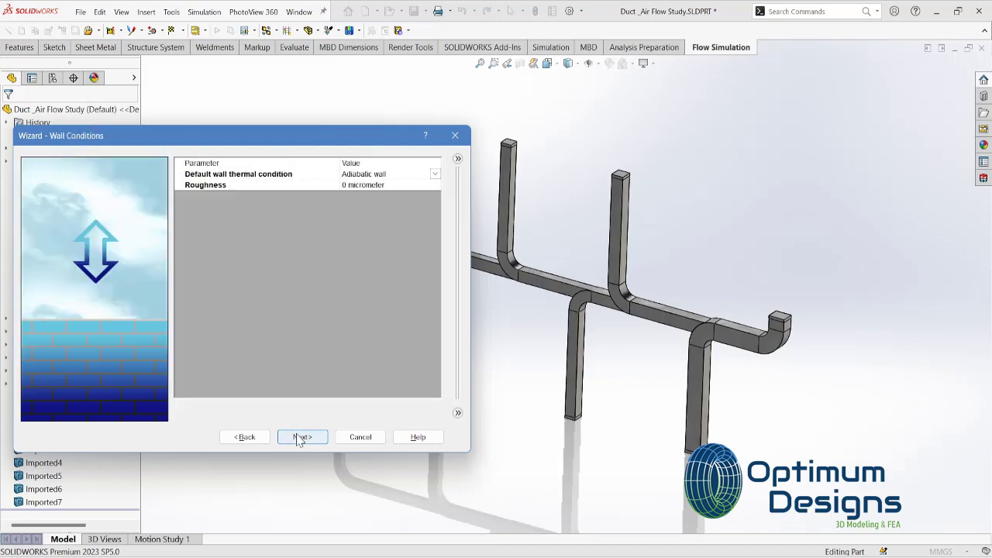
{"action": "left_click", "coordinate": [300, 438]}
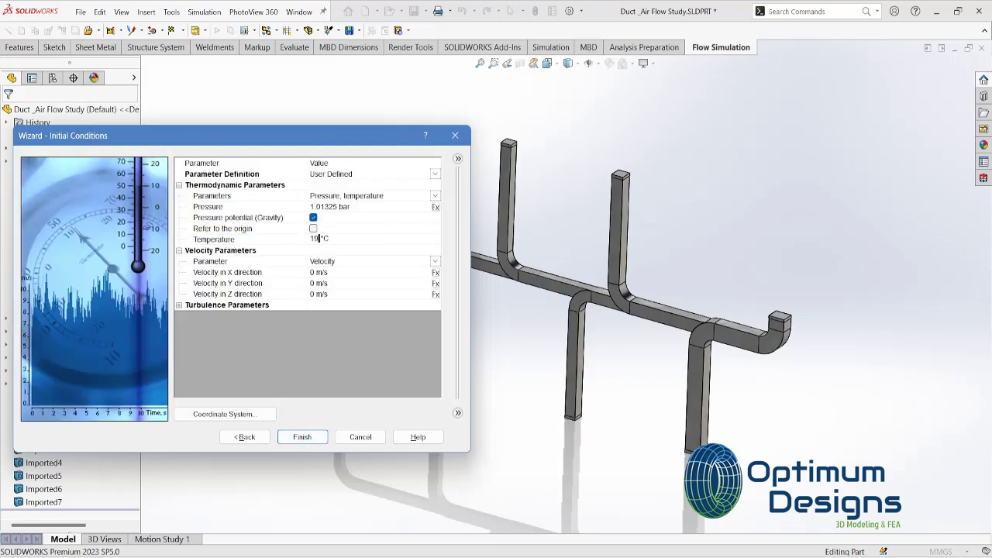
Finish the wizard to create the Air Flow Simulation project and view the model from the front
{"action": "left_click", "coordinate": [300, 445]}
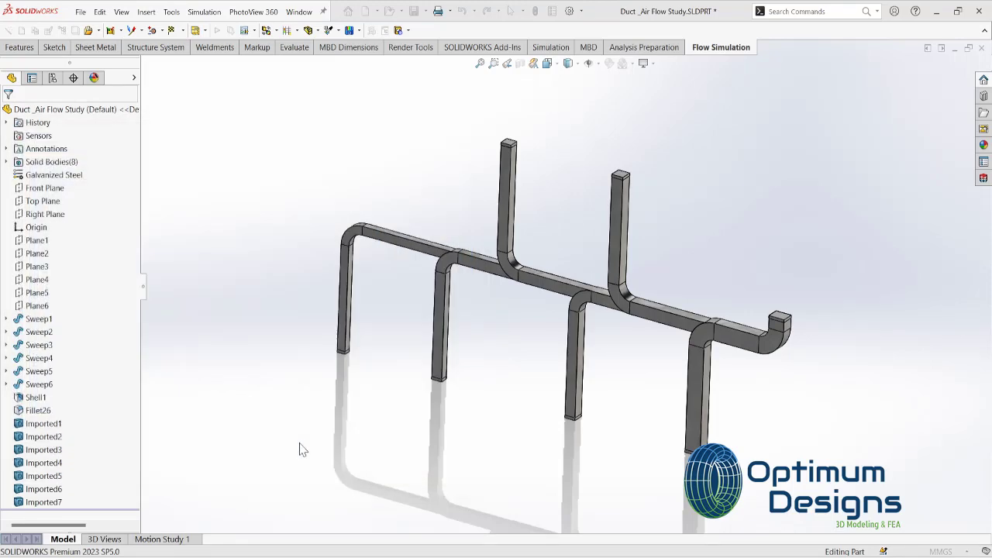
{"action": "right_click", "coordinate": [76, 226]}
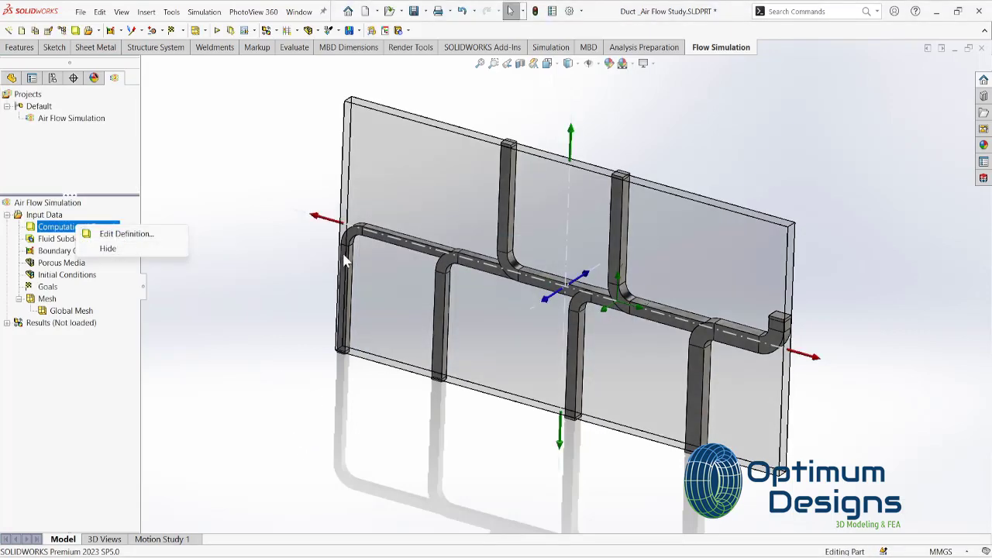
{"action": "key", "text": "space"}
{"action": "left_click", "coordinate": [336, 348]}
Stretch the computational domain's X limits out to -25.29 m and about 16.02 m
{"action": "right_click", "coordinate": [99, 229]}
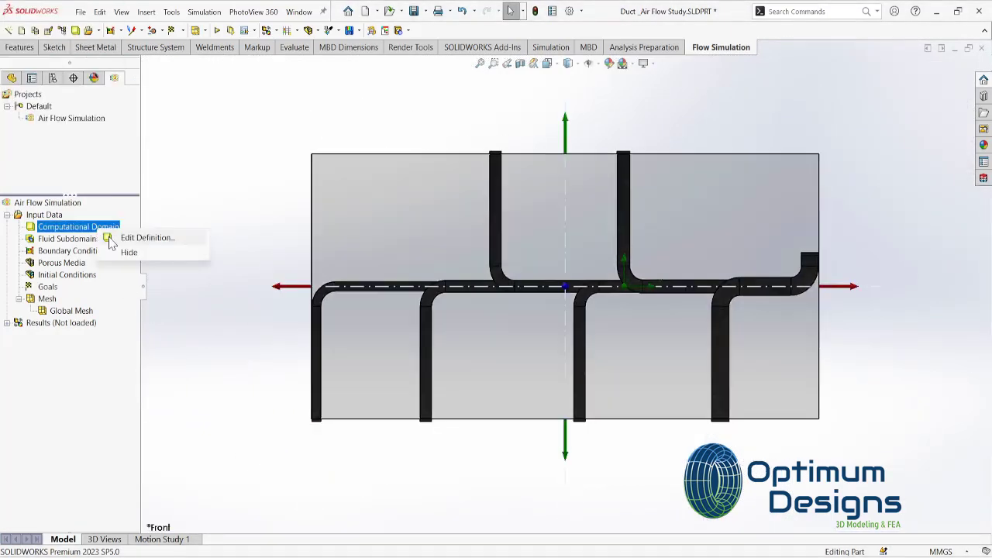
{"action": "left_click", "coordinate": [145, 238]}
{"action": "left_click_drag", "start_coordinate": [276, 288], "coordinate": [265, 287]}
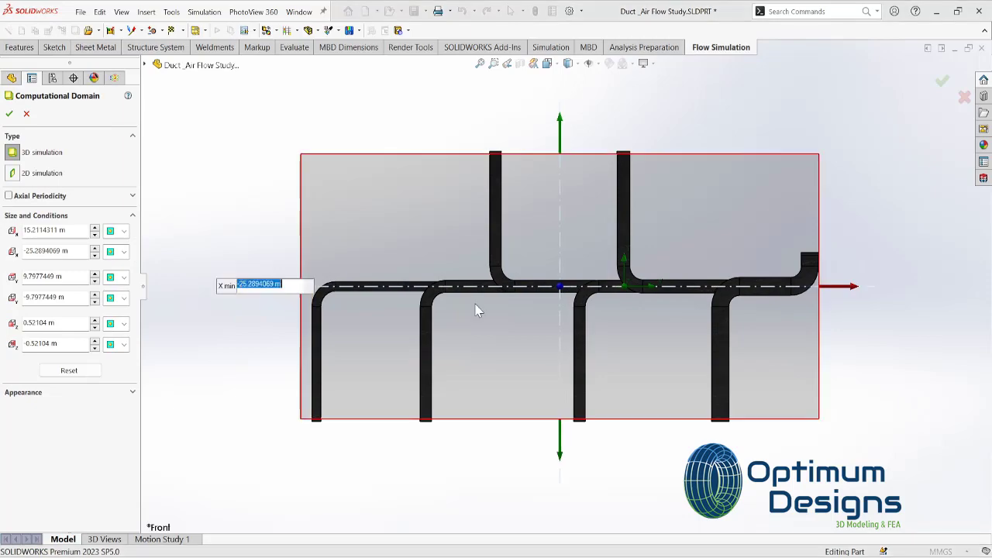
{"action": "left_click_drag", "start_coordinate": [853, 287], "coordinate": [863, 287]}
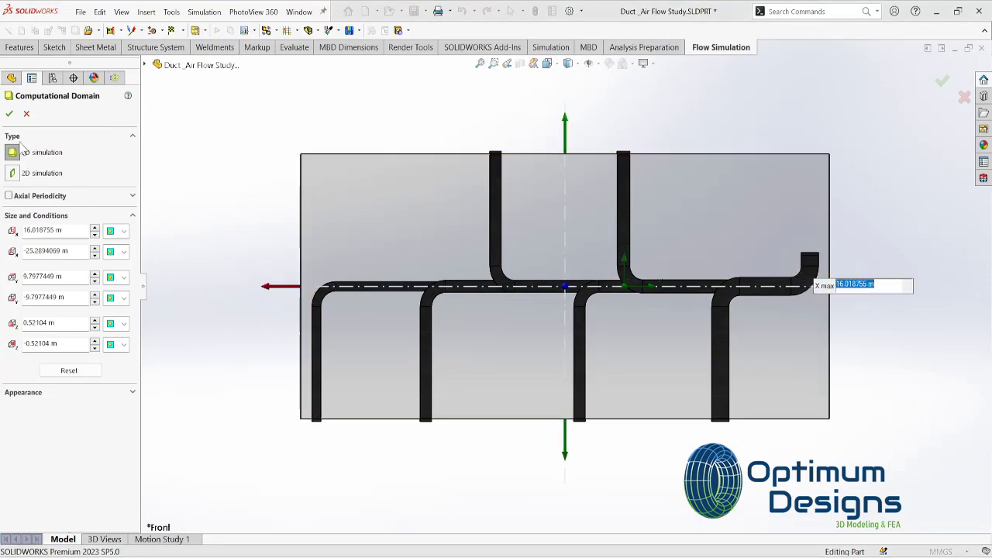
{"action": "left_click", "coordinate": [9, 113]}
Hide the computational domain box and return to an isometric view
{"action": "right_click", "coordinate": [96, 230]}
{"action": "left_click", "coordinate": [127, 251]}
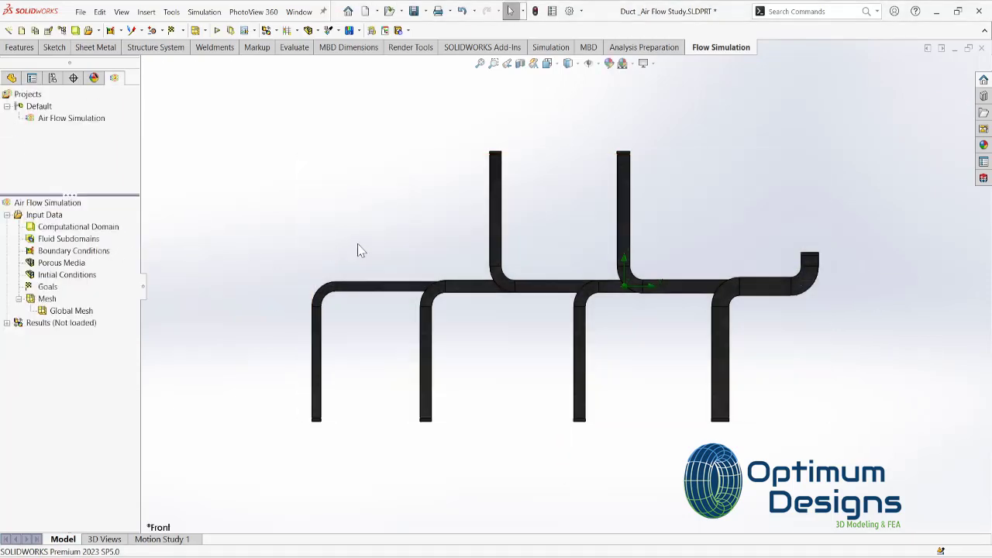
{"action": "key", "text": "space"}
Apply Inlet Volume Flow 1 of 0.35 m³/s to the end face of the main duct's curled end
{"action": "left_click", "coordinate": [540, 243]}
{"action": "right_click", "coordinate": [76, 251]}
{"action": "left_click", "coordinate": [116, 261]}
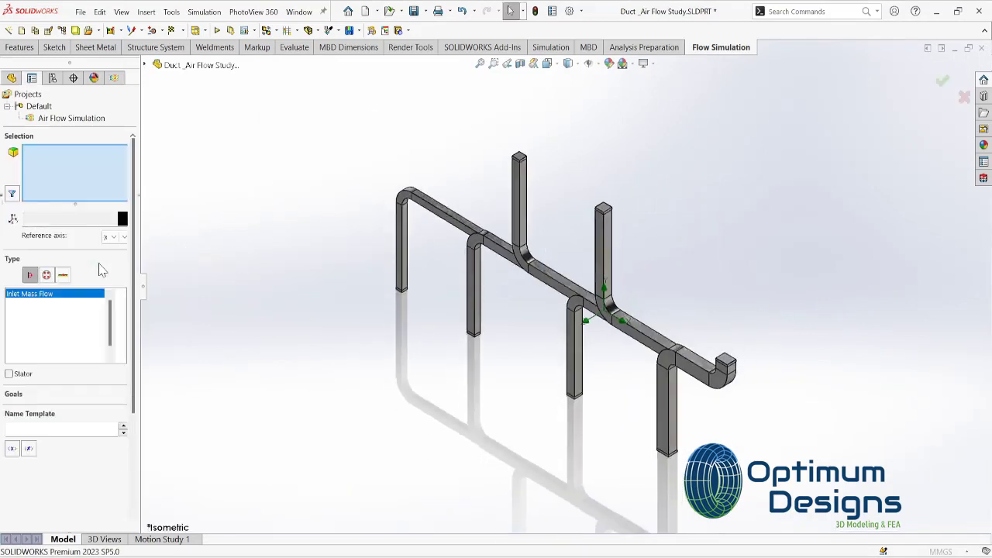
{"action": "left_click", "coordinate": [49, 312]}
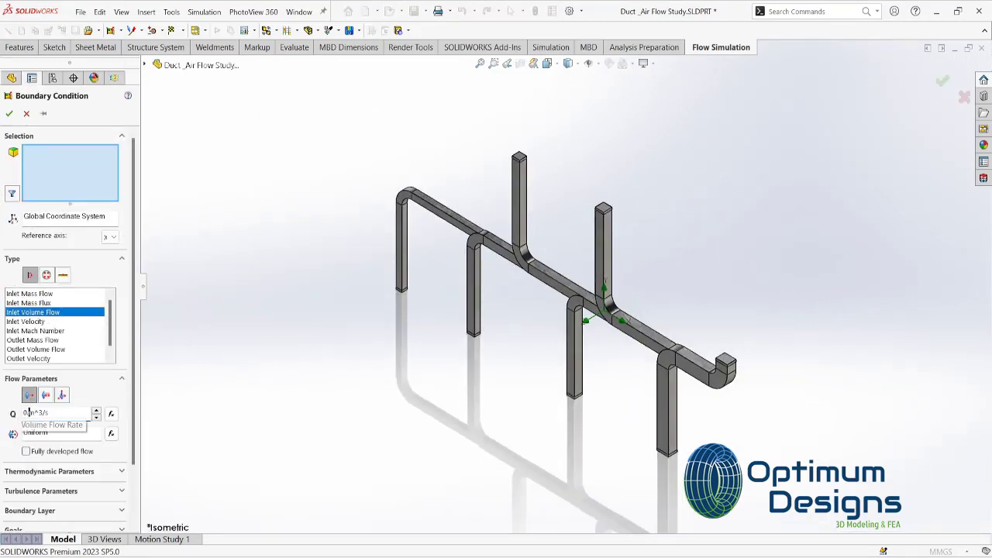
{"action": "scroll", "coordinate": [731, 348], "scroll_direction": "down", "scroll_amount": 5}
{"action": "scroll", "coordinate": [649, 399], "scroll_direction": "down", "scroll_amount": 5}
{"action": "middle_click_drag", "start_coordinate": [649, 399], "coordinate": [540, 358]}
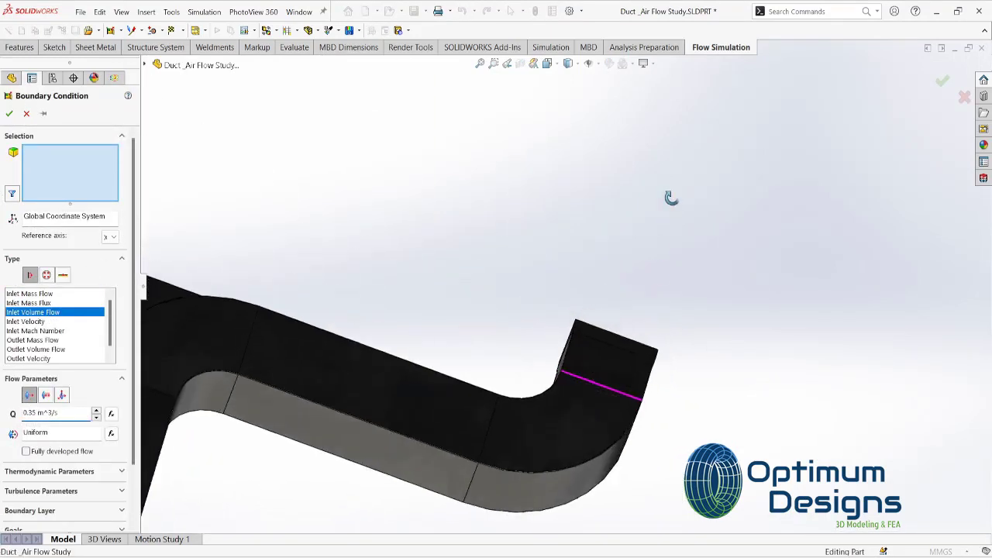
{"action": "scroll", "coordinate": [540, 358], "scroll_direction": "down", "scroll_amount": 5}
{"action": "left_click", "coordinate": [659, 405]}
{"action": "scroll", "coordinate": [660, 406], "scroll_direction": "up", "scroll_amount": 5}
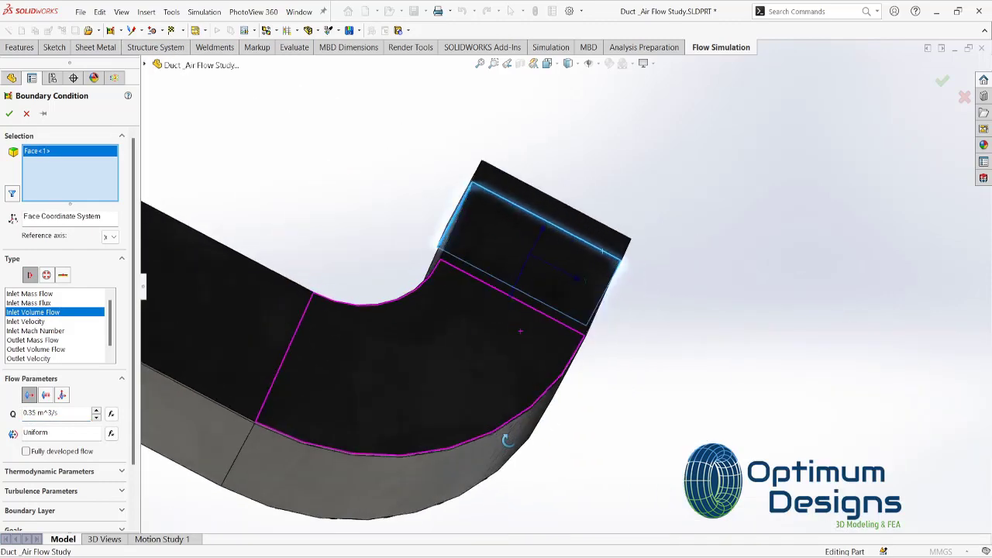
{"action": "key", "text": "Return"}
{"action": "key", "text": "f"}
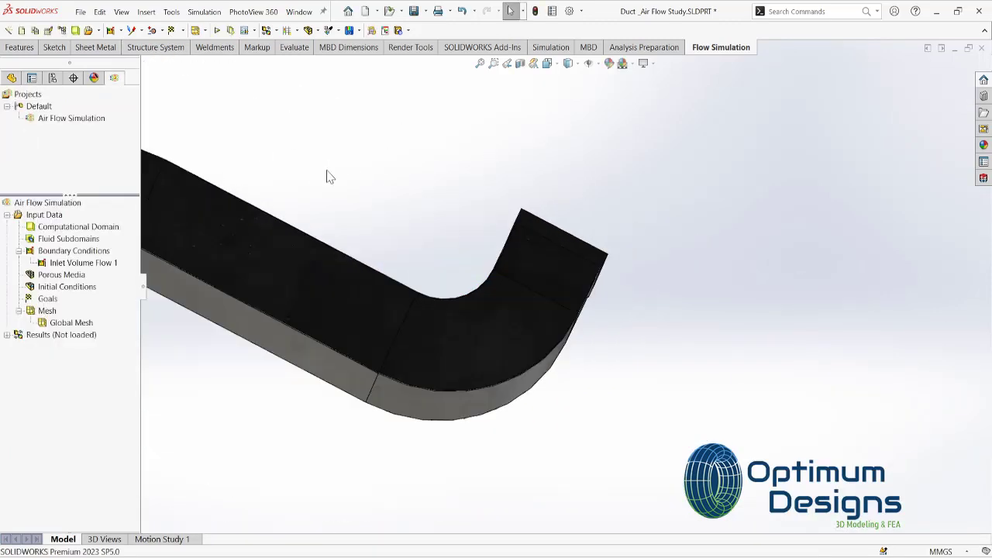
{"action": "scroll", "coordinate": [427, 264], "scroll_direction": "down", "scroll_amount": 5}
Add an Environment Pressure opening on a duct end face
{"action": "right_click", "coordinate": [87, 251]}
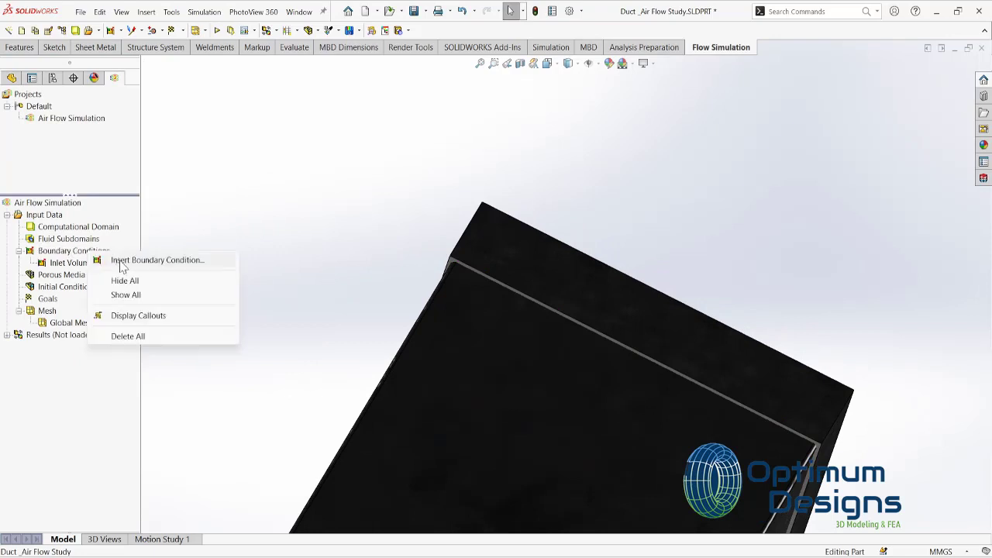
{"action": "left_click", "coordinate": [101, 260]}
{"action": "left_click", "coordinate": [46, 275]}
{"action": "scroll", "coordinate": [434, 294], "scroll_direction": "down", "scroll_amount": 5}
{"action": "left_click", "coordinate": [430, 293]}
{"action": "scroll", "coordinate": [426, 291], "scroll_direction": "up", "scroll_amount": 5}
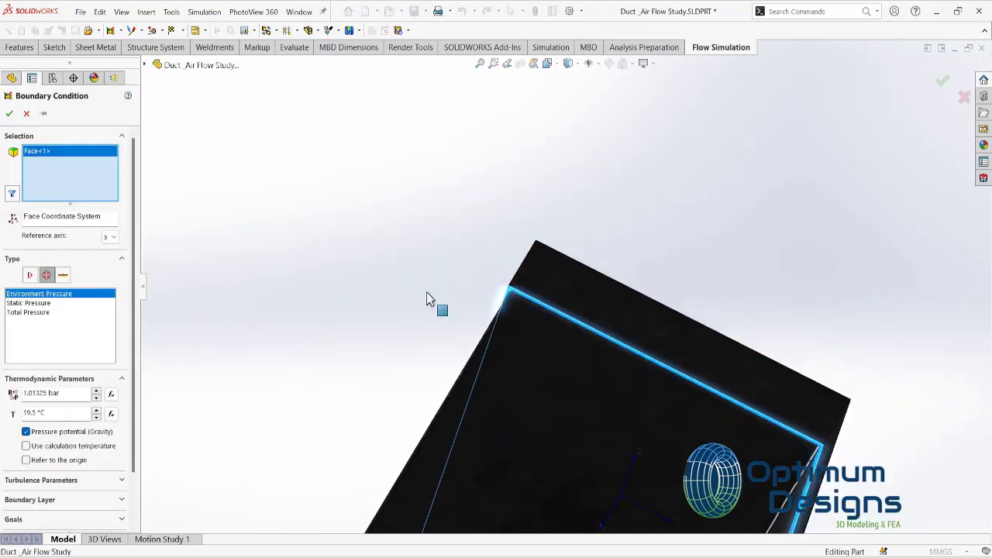
{"action": "left_click", "coordinate": [9, 113]}
Add a second Environment Pressure opening on another duct end face
{"action": "right_click", "coordinate": [88, 252]}
{"action": "left_click", "coordinate": [101, 260]}
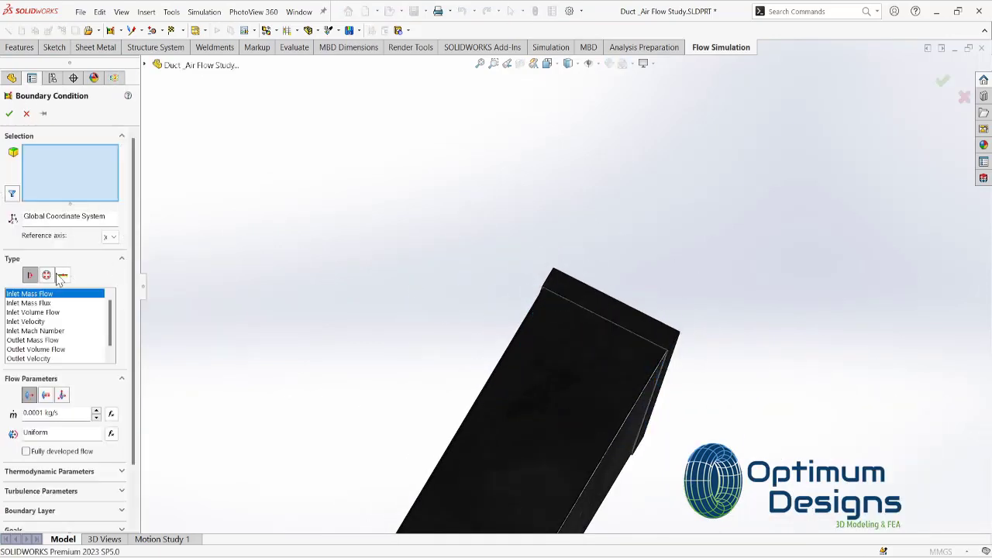
{"action": "left_click", "coordinate": [47, 275]}
{"action": "scroll", "coordinate": [508, 230], "scroll_direction": "down", "scroll_amount": 5}
{"action": "scroll", "coordinate": [328, 309], "scroll_direction": "down", "scroll_amount": 5}
{"action": "left_click", "coordinate": [326, 307]}
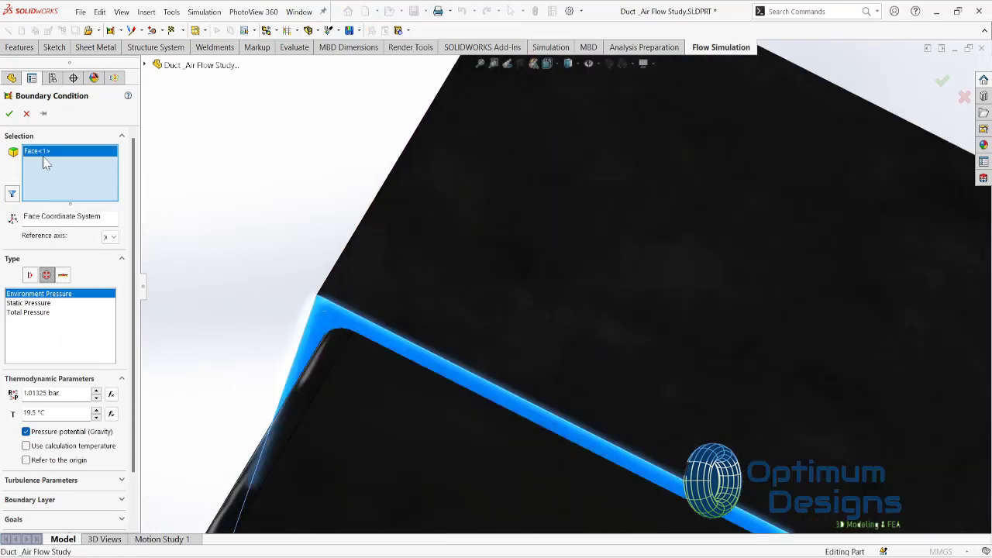
{"action": "key", "text": "Return"}
{"action": "scroll", "coordinate": [587, 321], "scroll_direction": "up", "scroll_amount": 5}
{"action": "scroll", "coordinate": [587, 321], "scroll_direction": "up", "scroll_amount": 3}
Change Inlet Volume Flow 1 into an Environment Pressure opening
{"action": "mouse_move", "coordinate": [587, 321]}
{"action": "middle_mouse_down"}
{"action": "mouse_move", "coordinate": [456, 385]}
{"action": "mouse_move", "coordinate": [445, 479]}
{"action": "middle_mouse_up"}
{"action": "scroll", "coordinate": [603, 346], "scroll_direction": "down", "scroll_amount": 5}
{"action": "scroll", "coordinate": [602, 346], "scroll_direction": "down", "scroll_amount": 3}
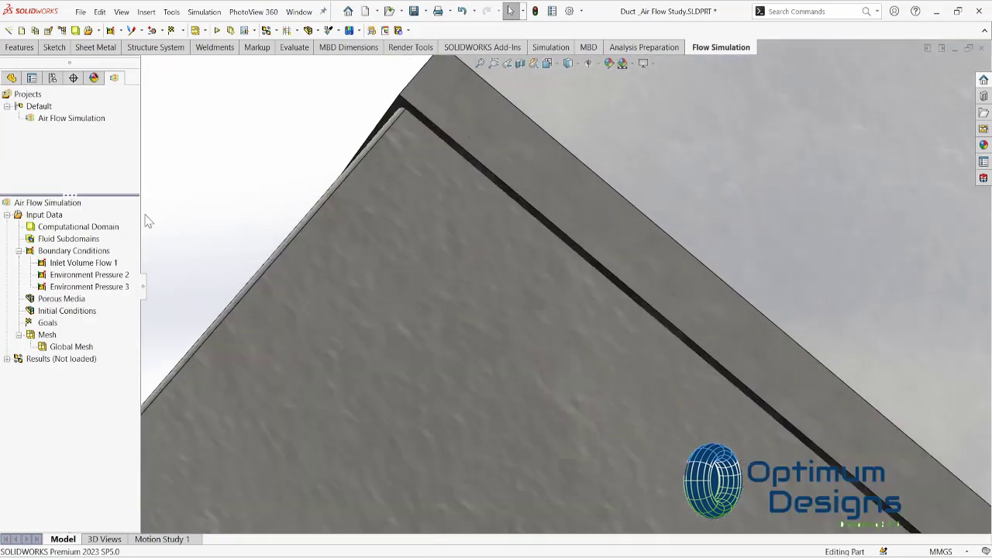
{"action": "right_click", "coordinate": [107, 263]}
{"action": "left_click", "coordinate": [152, 272]}
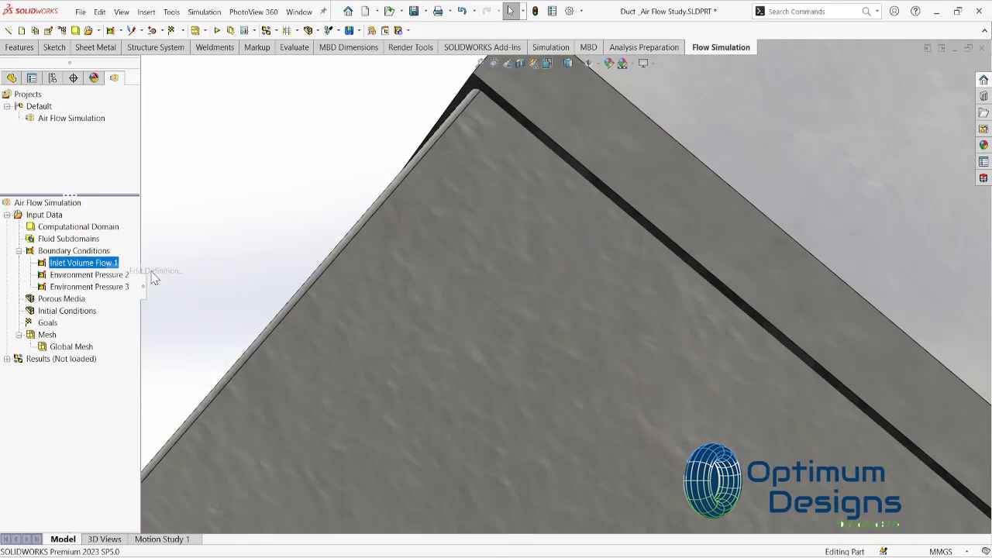
{"action": "left_click", "coordinate": [47, 275]}
{"action": "left_click", "coordinate": [10, 114]}
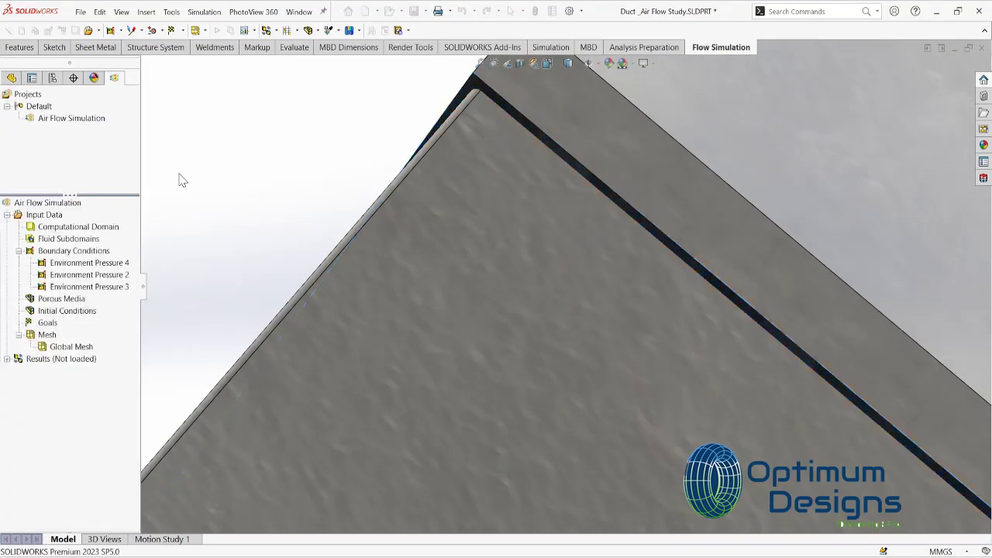
{"action": "scroll", "coordinate": [370, 144], "scroll_direction": "up", "scroll_amount": 5}
{"action": "scroll", "coordinate": [465, 240], "scroll_direction": "down", "scroll_amount": 5}
Add Environment Pressure opening 5 on a further duct end face
{"action": "right_click", "coordinate": [54, 252]}
{"action": "left_click", "coordinate": [86, 257]}
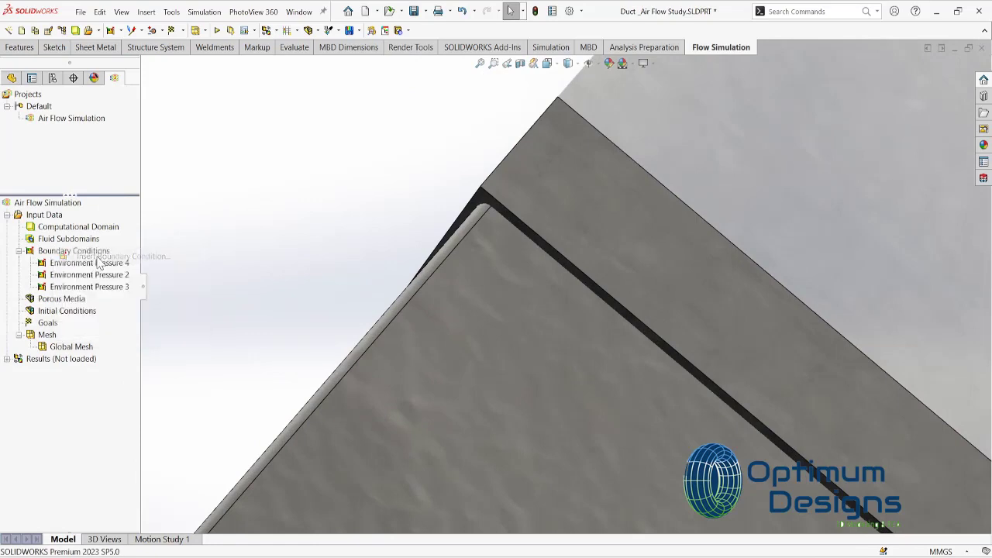
{"action": "left_click", "coordinate": [46, 274]}
{"action": "left_click", "coordinate": [479, 206]}
{"action": "left_click", "coordinate": [9, 114]}
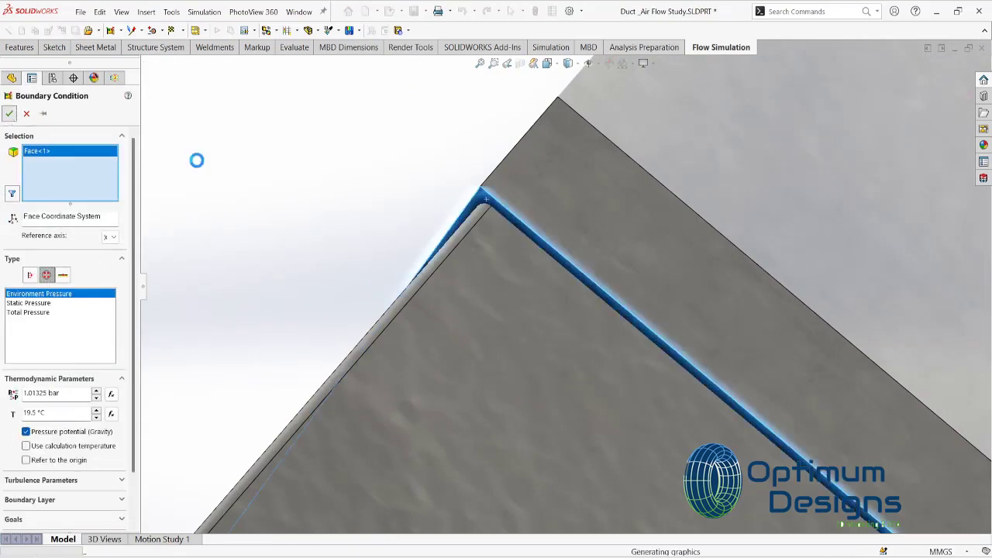
{"action": "scroll", "coordinate": [393, 218], "scroll_direction": "up", "scroll_amount": 3}
{"action": "scroll", "coordinate": [409, 140], "scroll_direction": "down", "scroll_amount": 3}
{"action": "scroll", "coordinate": [205, 91], "scroll_direction": "down", "scroll_amount": 2}
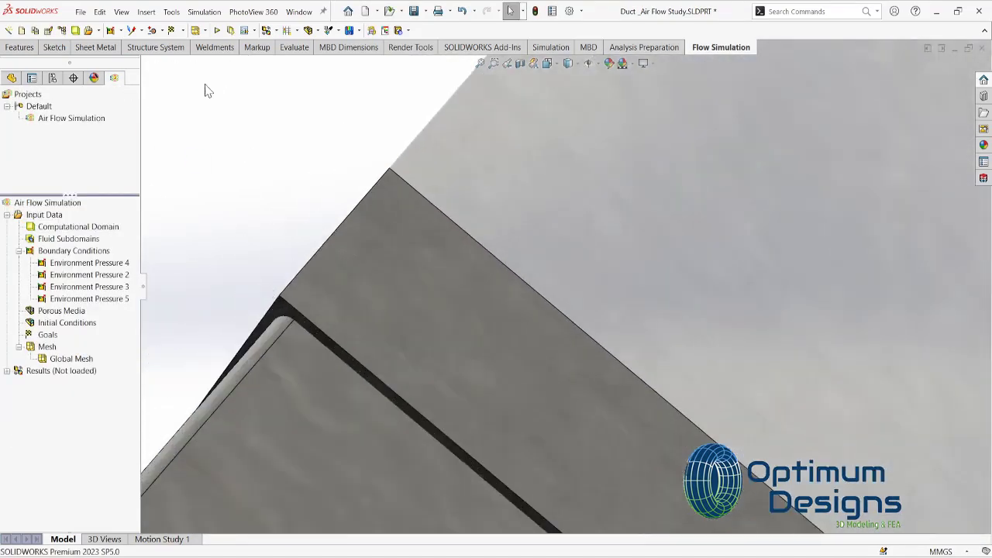
Add Environment Pressure opening 6 on another duct end face
{"action": "right_click", "coordinate": [68, 253]}
{"action": "left_click", "coordinate": [93, 259]}
{"action": "left_click", "coordinate": [47, 274]}
{"action": "left_click", "coordinate": [284, 312]}
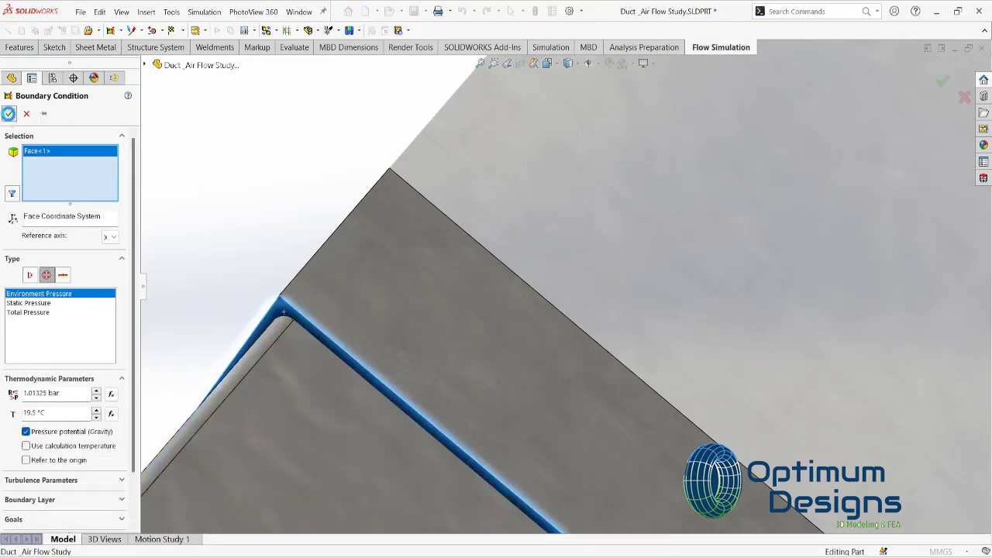
{"action": "left_click", "coordinate": [9, 114]}
{"action": "scroll", "coordinate": [369, 193], "scroll_direction": "up", "scroll_amount": 2}
{"action": "scroll", "coordinate": [454, 228], "scroll_direction": "up", "scroll_amount": 2}
{"action": "scroll", "coordinate": [606, 138], "scroll_direction": "down", "scroll_amount": 4}
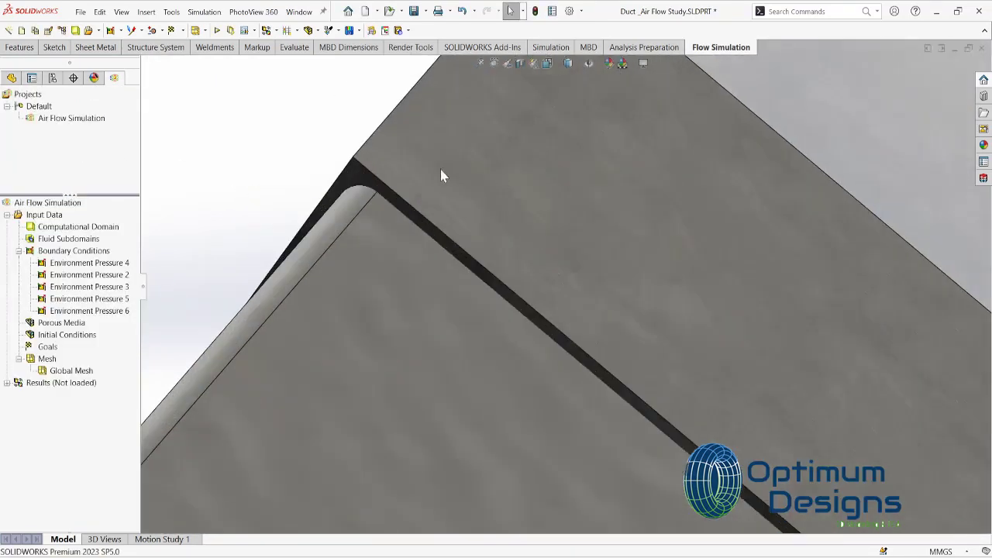
Add Environment Pressure opening 7 on the thin duct's end face, then show the whole duct isometrically
{"action": "right_click", "coordinate": [71, 252]}
{"action": "left_click", "coordinate": [112, 262]}
{"action": "left_click", "coordinate": [47, 275]}
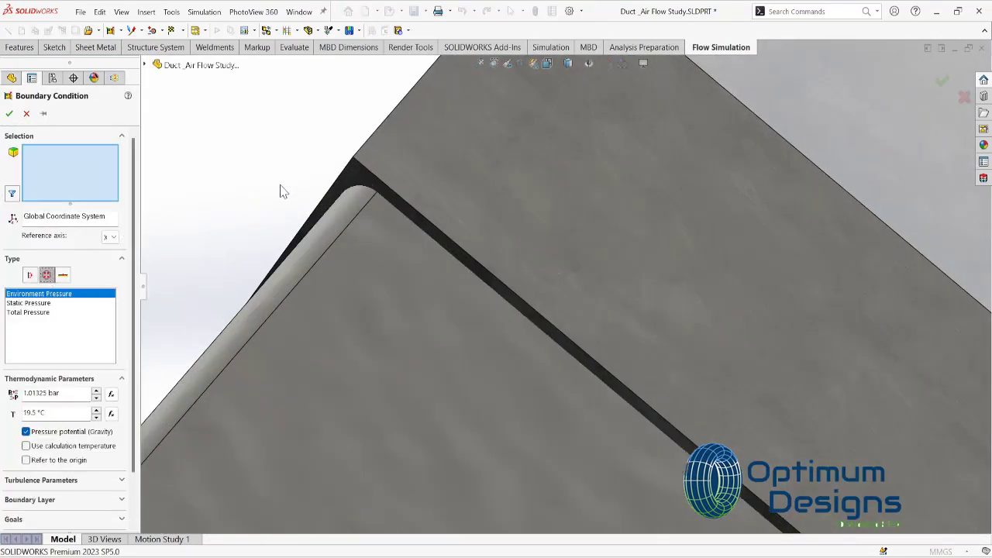
{"action": "left_click", "coordinate": [329, 184]}
{"action": "left_click", "coordinate": [8, 114]}
{"action": "scroll", "coordinate": [626, 365], "scroll_direction": "up", "scroll_amount": 5}
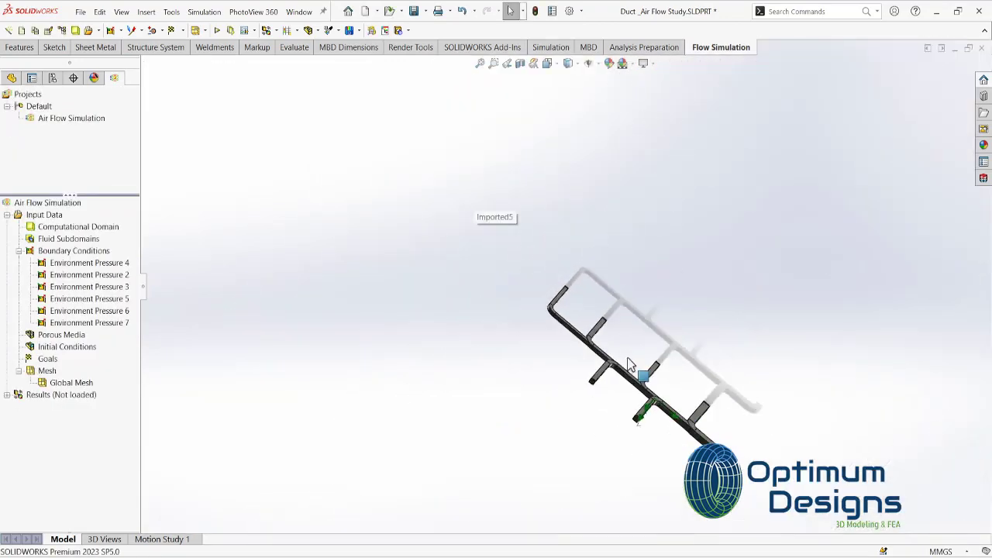
{"action": "key", "text": "space"}
{"action": "left_click", "coordinate": [464, 393]}
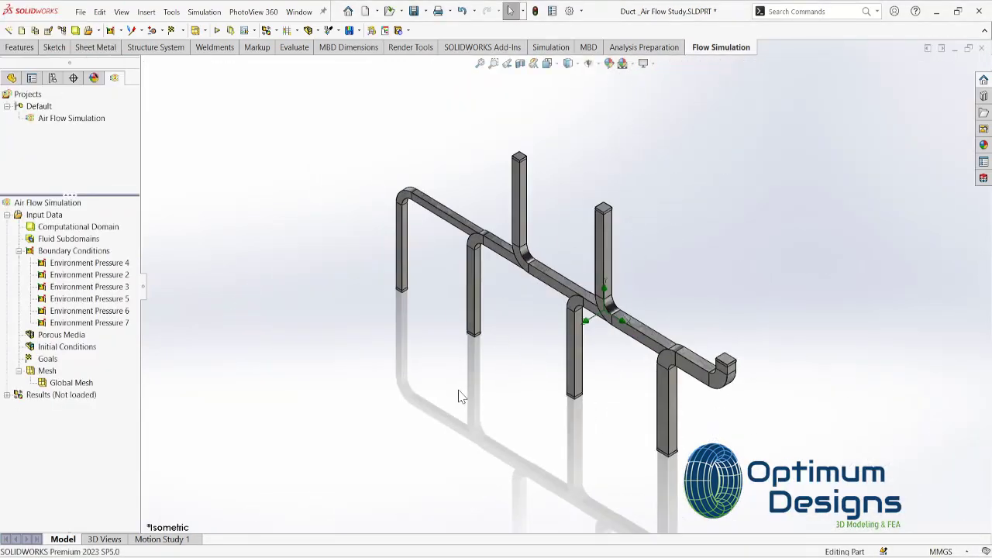
Insert surface goals with average total pressure on the first duct opening face
{"action": "right_click", "coordinate": [47, 359]}
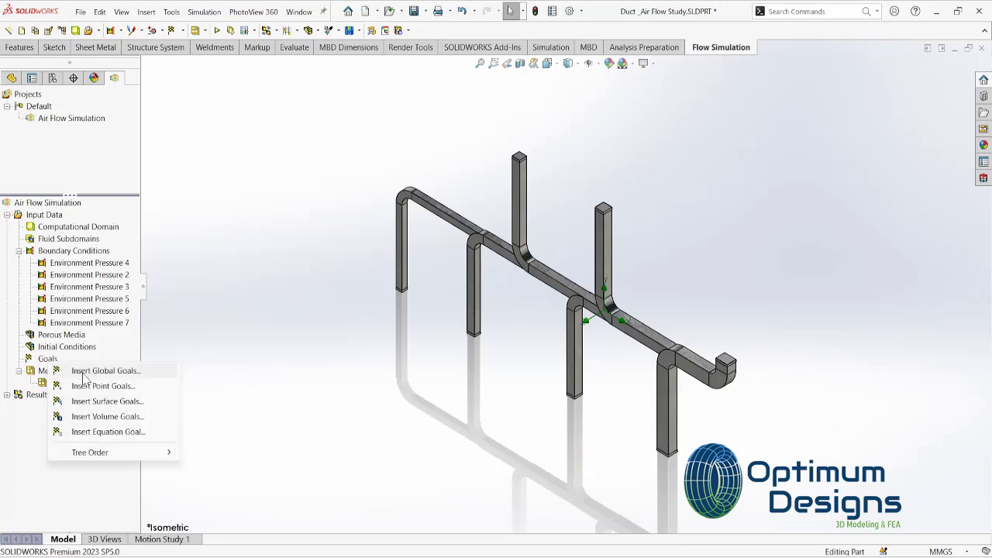
{"action": "left_click", "coordinate": [93, 401]}
{"action": "left_click_drag", "start_coordinate": [138, 348], "coordinate": [227, 339]}
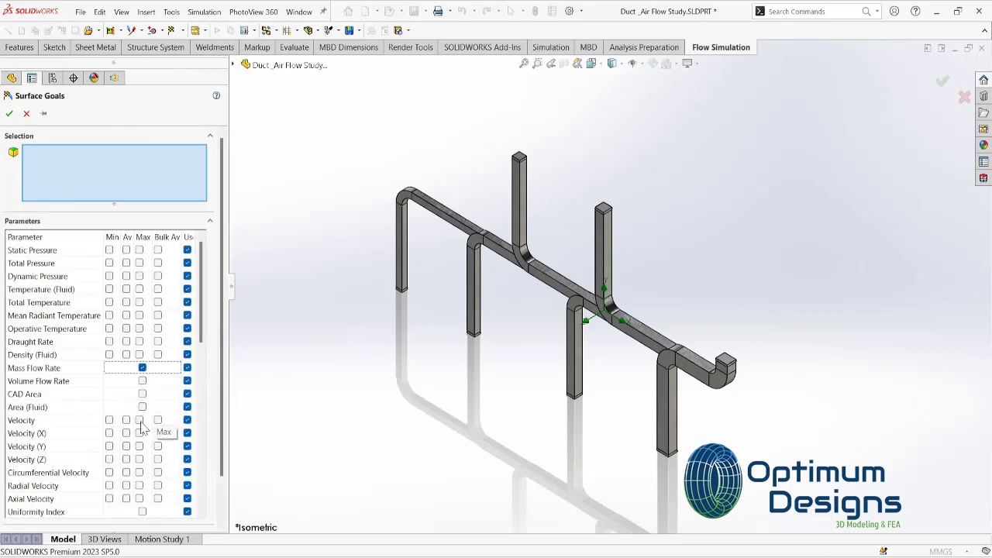
{"action": "left_click", "coordinate": [126, 263]}
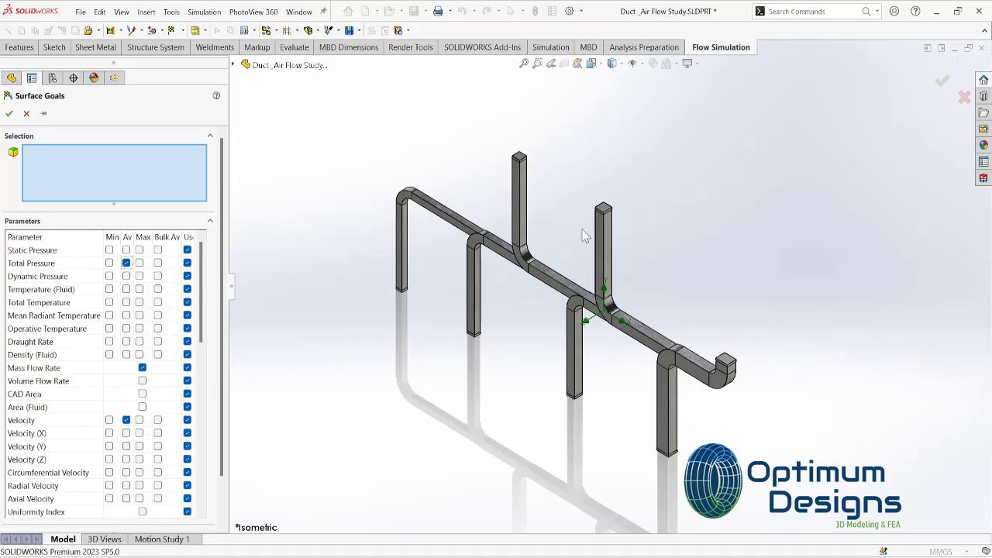
{"action": "middle_click_drag", "start_coordinate": [599, 253], "coordinate": [671, 167]}
{"action": "scroll", "coordinate": [622, 248], "scroll_direction": "down", "scroll_amount": 5}
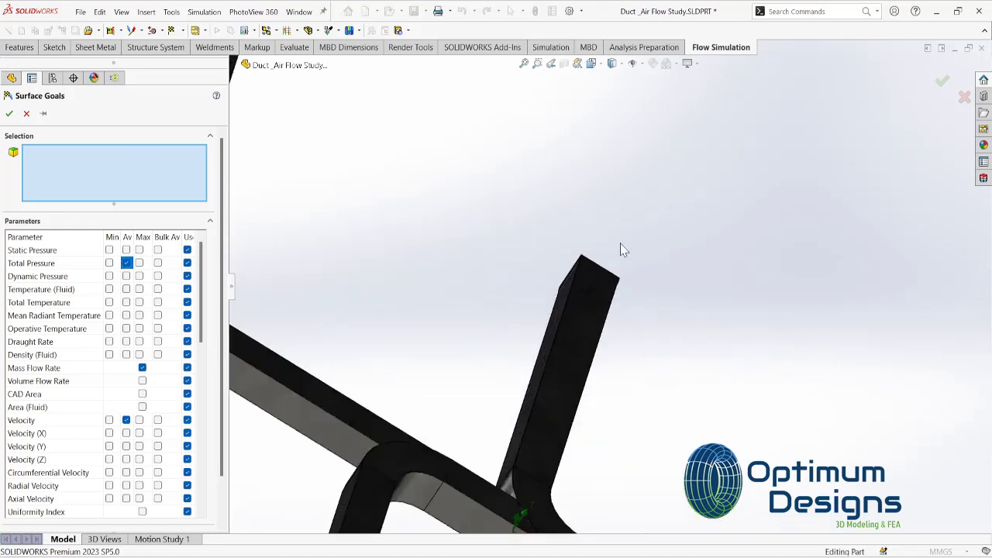
{"action": "scroll", "coordinate": [502, 233], "scroll_direction": "down", "scroll_amount": 5}
{"action": "left_click", "coordinate": [442, 180]}
{"action": "left_click", "coordinate": [8, 113]}
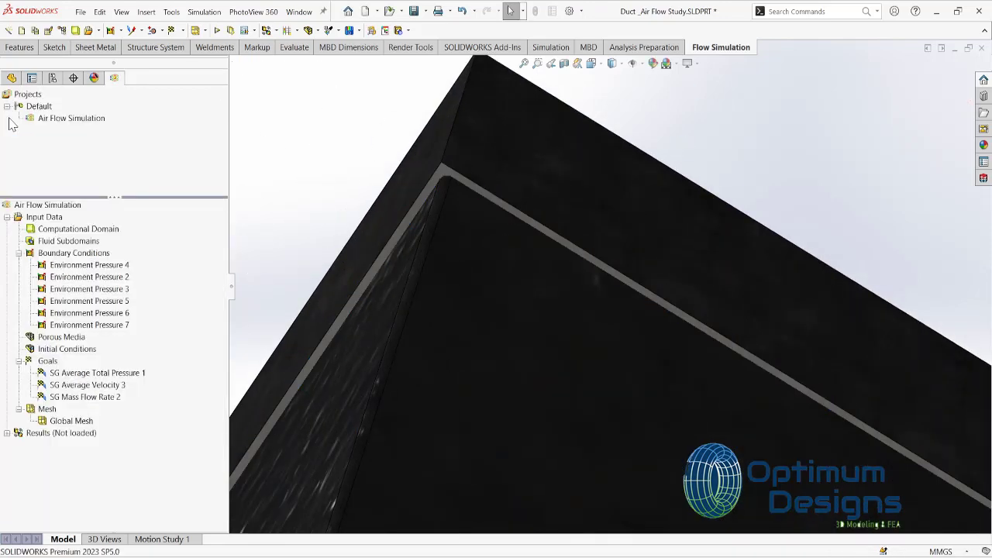
Add a second set of surface goals, including mass flow rate, on another duct opening
{"action": "right_click", "coordinate": [52, 361]}
{"action": "left_click", "coordinate": [99, 403]}
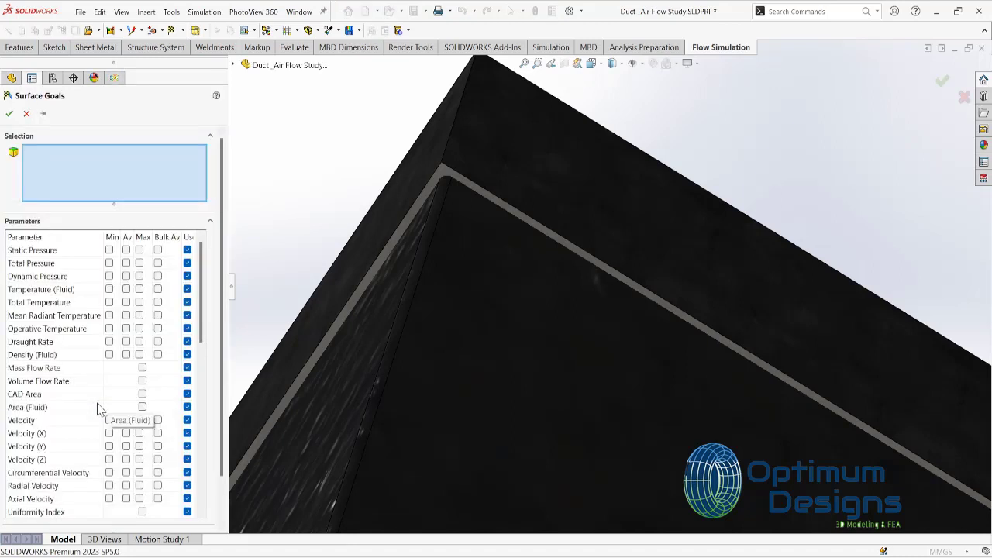
{"action": "left_click", "coordinate": [439, 176]}
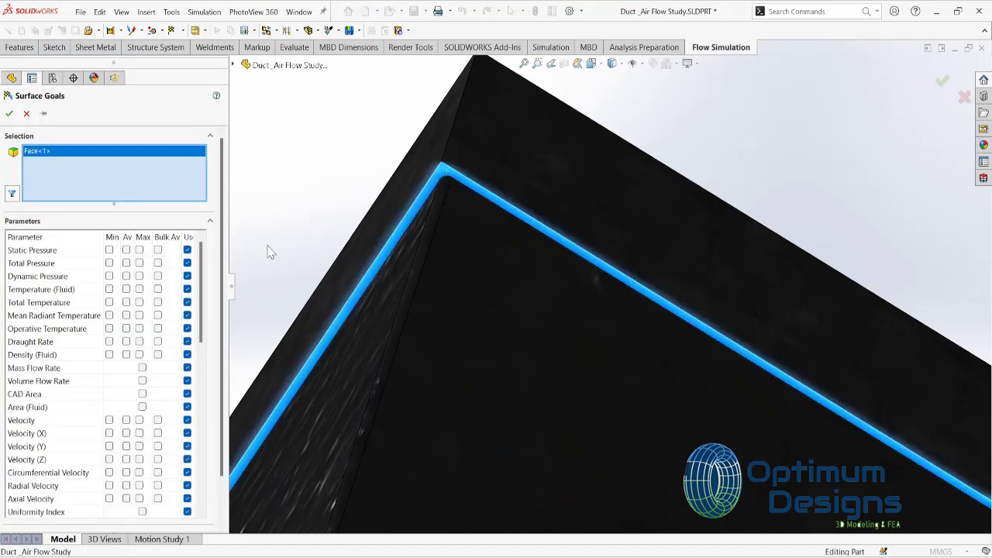
{"action": "left_click", "coordinate": [142, 367]}
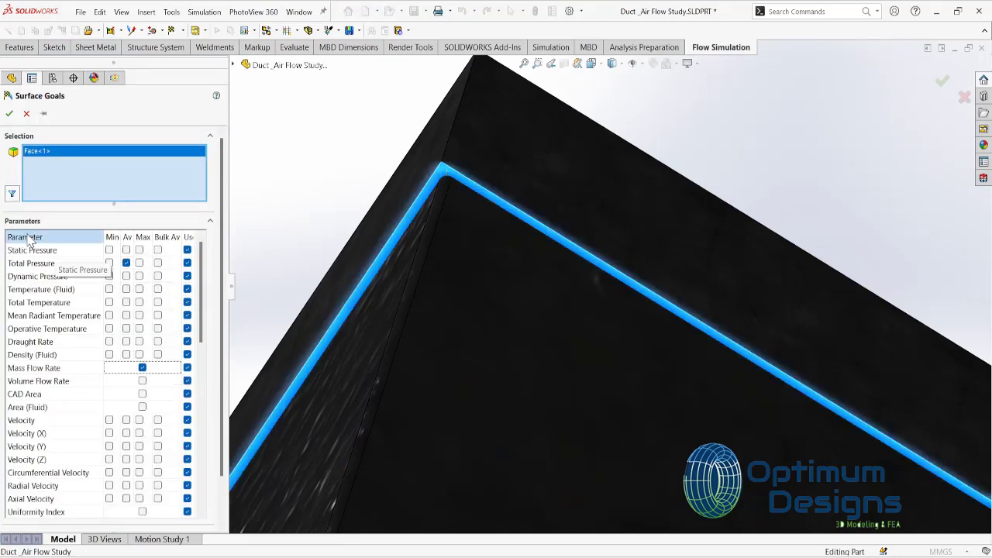
{"action": "left_click", "coordinate": [10, 113]}
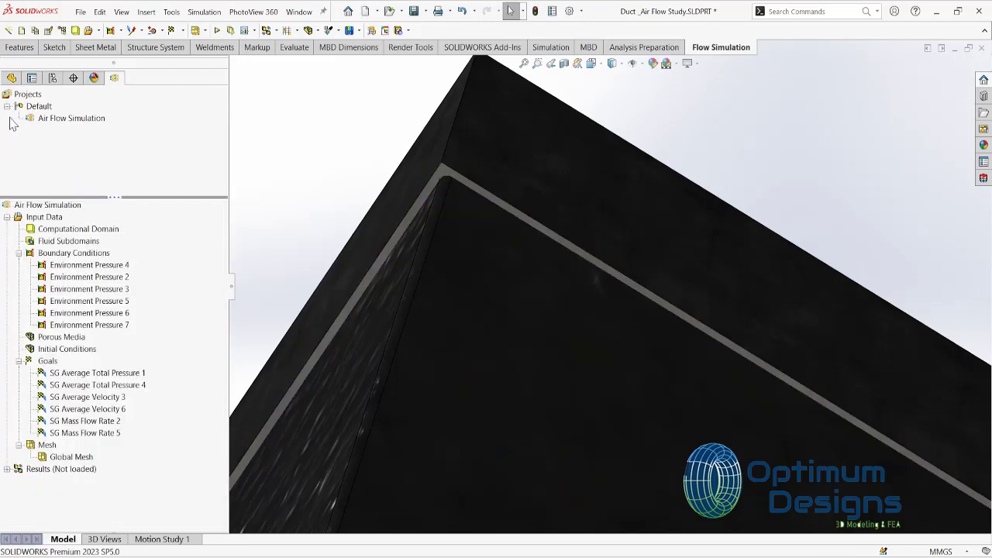
{"action": "scroll", "coordinate": [501, 283], "scroll_direction": "up", "scroll_amount": 3}
{"action": "scroll", "coordinate": [637, 306], "scroll_direction": "up", "scroll_amount": 5}
{"action": "scroll", "coordinate": [285, 323], "scroll_direction": "down", "scroll_amount": 3}
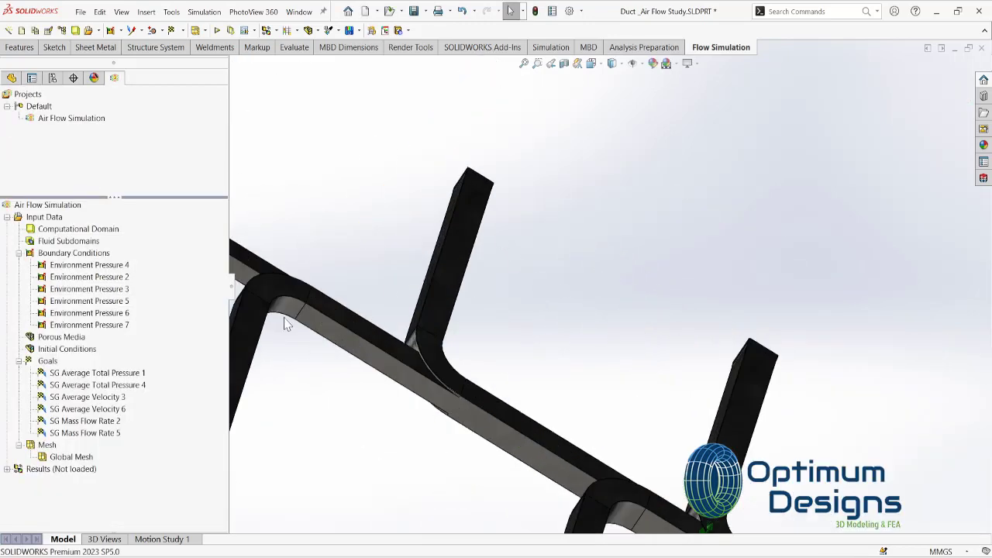
Set up a third set of surface goals with average velocity on the third duct opening
{"action": "right_click", "coordinate": [46, 362]}
{"action": "left_click", "coordinate": [84, 403]}
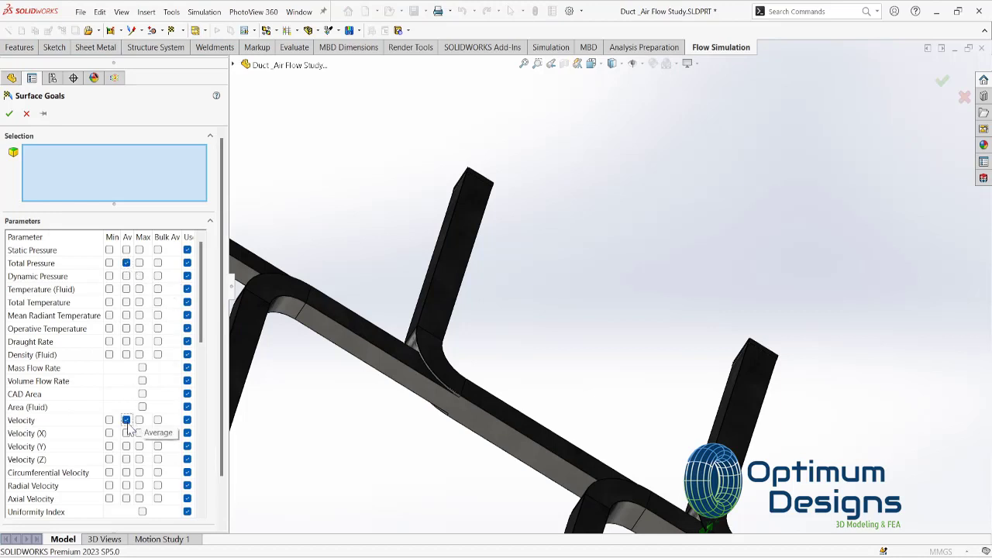
{"action": "left_click", "coordinate": [142, 367]}
{"action": "scroll", "coordinate": [261, 250], "scroll_direction": "down", "scroll_amount": 5}
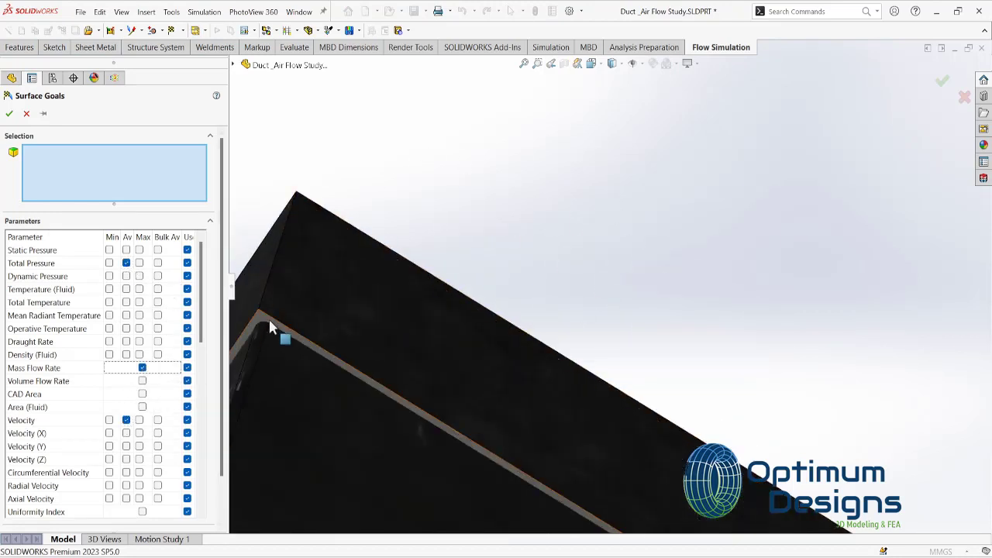
{"action": "scroll", "coordinate": [525, 344], "scroll_direction": "up", "scroll_amount": 3}
{"action": "left_click", "coordinate": [525, 343]}
{"action": "scroll", "coordinate": [525, 344], "scroll_direction": "up", "scroll_amount": 5}
Add average total pressure and mass flow rate surface goals on the thin duct opening face
{"action": "left_click", "coordinate": [8, 113]}
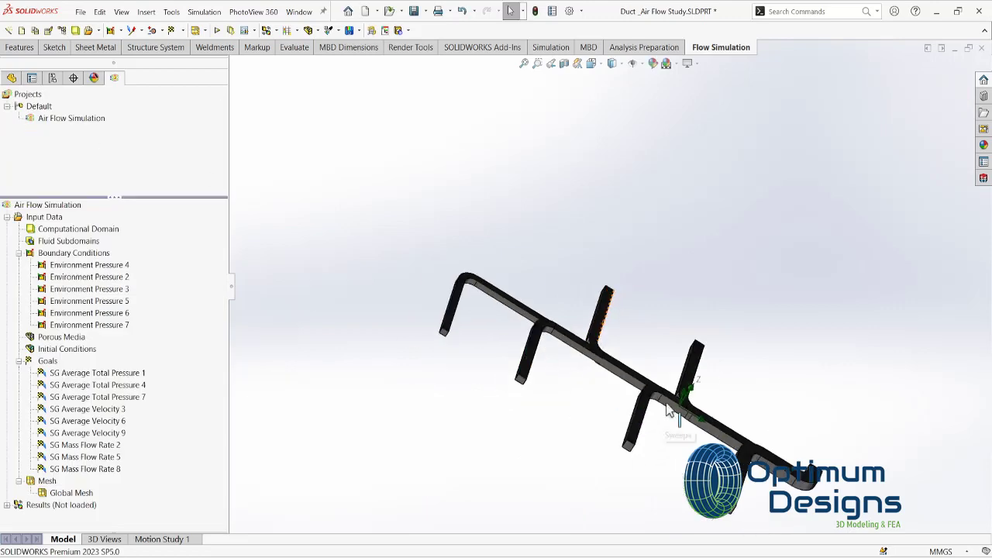
{"action": "scroll", "coordinate": [534, 277], "scroll_direction": "down", "scroll_amount": 10}
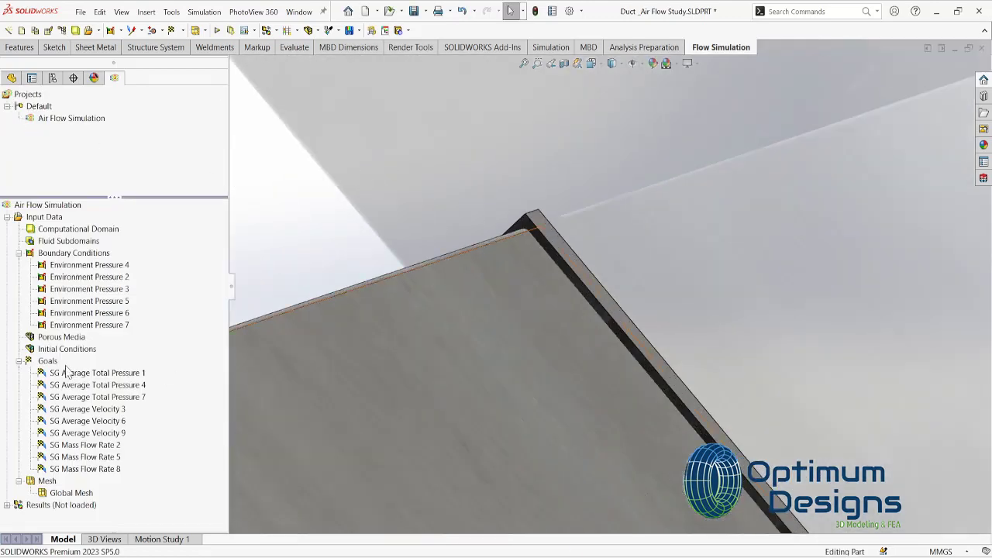
{"action": "right_click", "coordinate": [55, 362]}
{"action": "left_click", "coordinate": [104, 398]}
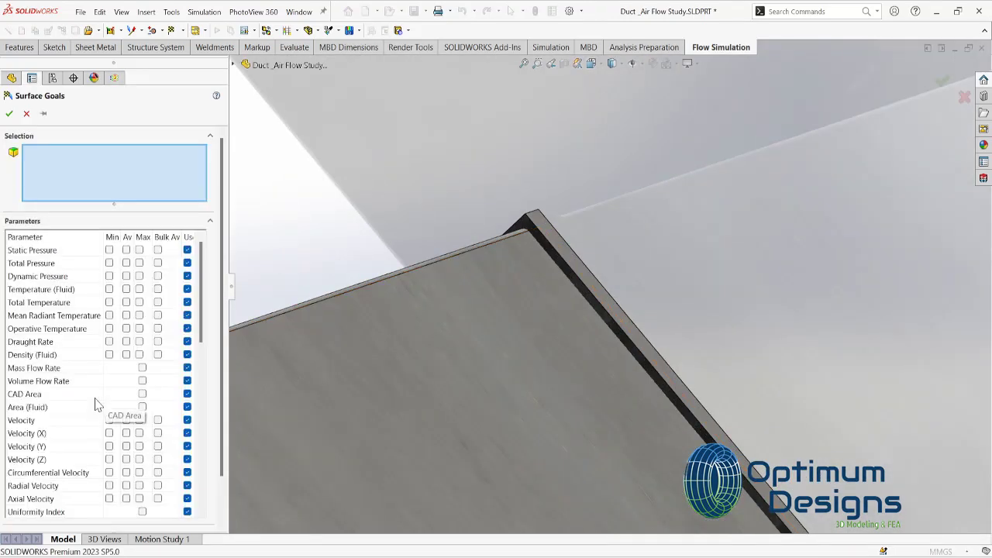
{"action": "left_click", "coordinate": [127, 263]}
{"action": "left_click", "coordinate": [142, 367]}
{"action": "left_click", "coordinate": [527, 227]}
{"action": "left_click", "coordinate": [7, 114]}
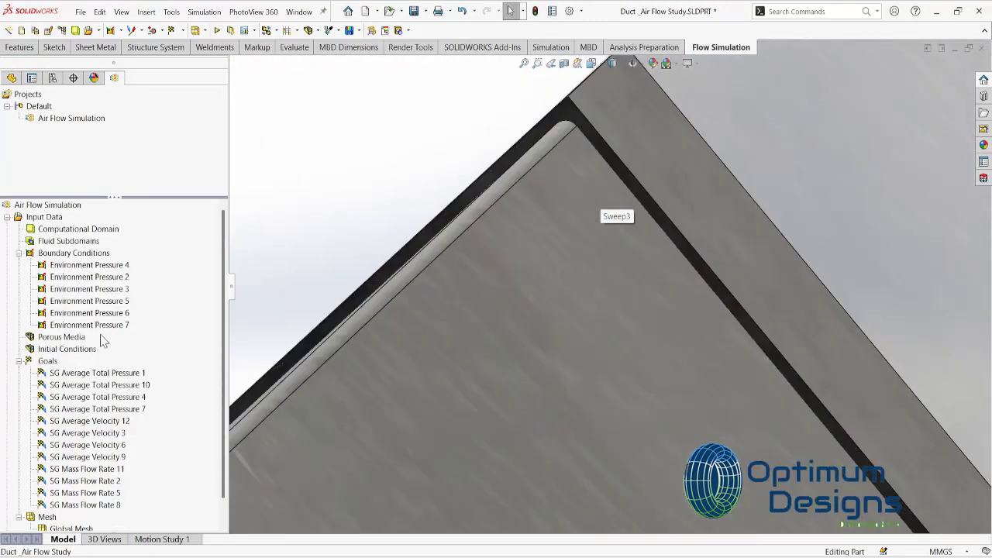
Add average total pressure and average velocity surface goals on another duct opening face
{"action": "right_click", "coordinate": [46, 362]}
{"action": "left_click", "coordinate": [70, 398]}
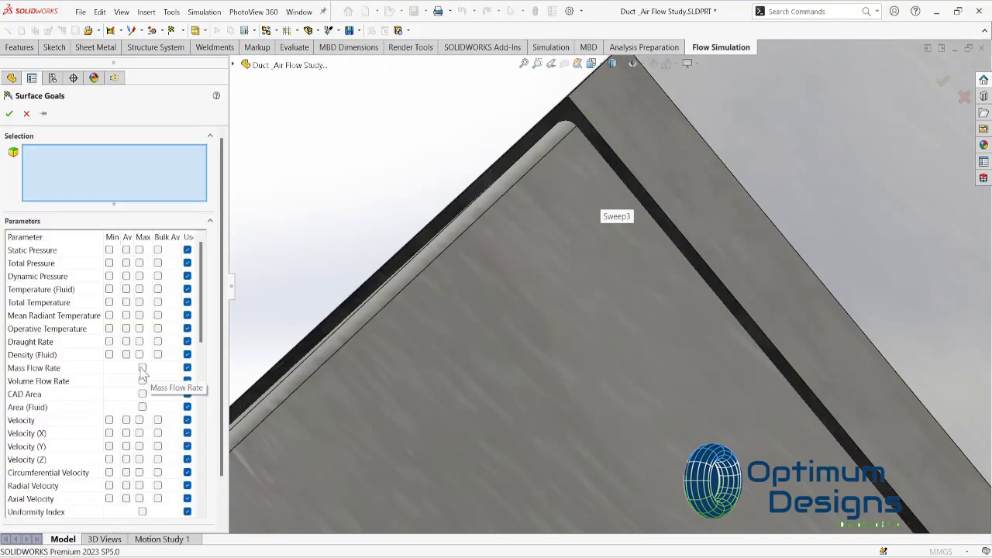
{"action": "left_click", "coordinate": [126, 263]}
{"action": "left_click", "coordinate": [127, 420]}
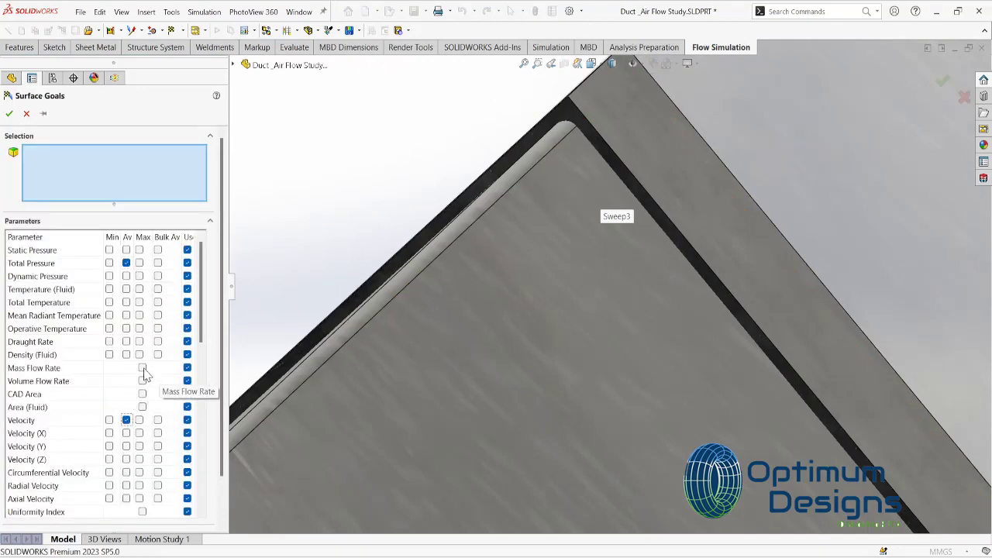
{"action": "left_click", "coordinate": [553, 124]}
{"action": "left_click", "coordinate": [9, 114]}
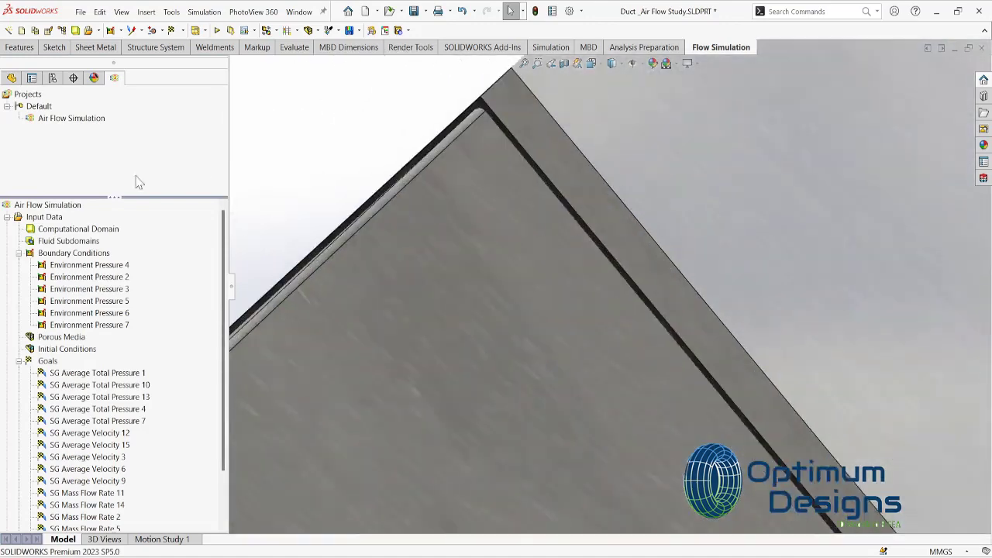
Add average total pressure, mass flow rate and average velocity goals on another opening face
{"action": "left_click", "coordinate": [47, 361]}
{"action": "right_click", "coordinate": [48, 361]}
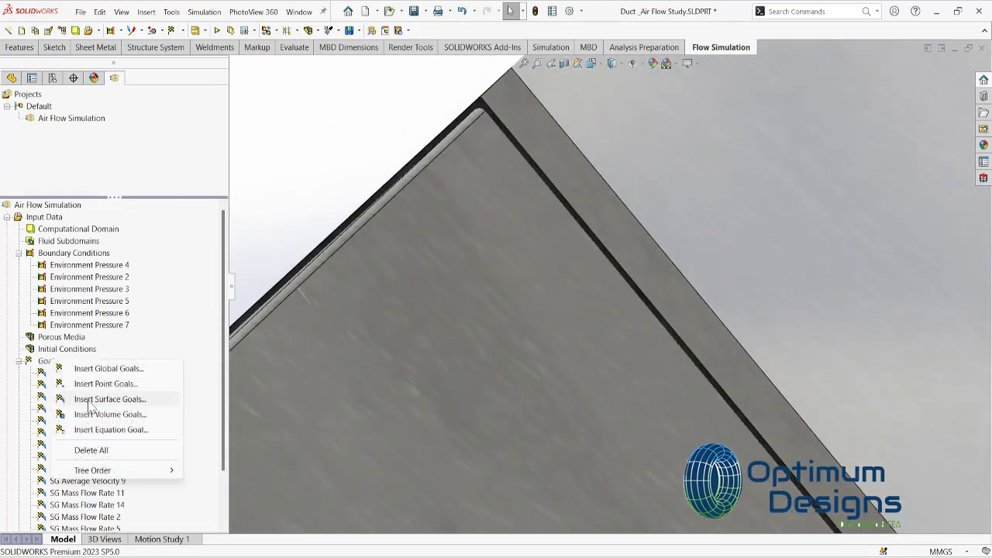
{"action": "left_click", "coordinate": [97, 399]}
{"action": "left_click", "coordinate": [126, 263]}
{"action": "left_click", "coordinate": [142, 367]}
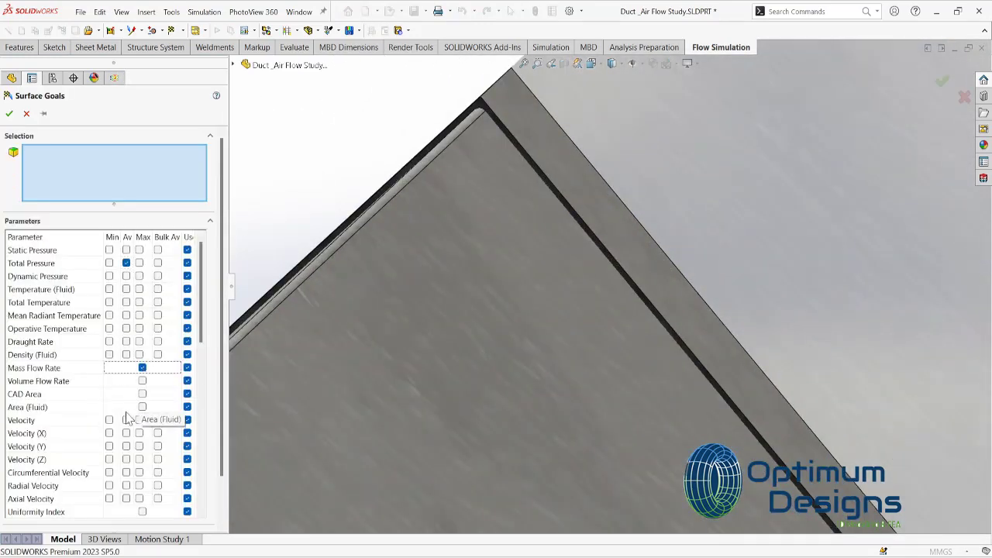
{"action": "left_click", "coordinate": [127, 421]}
{"action": "left_click", "coordinate": [498, 125]}
{"action": "left_click", "coordinate": [10, 114]}
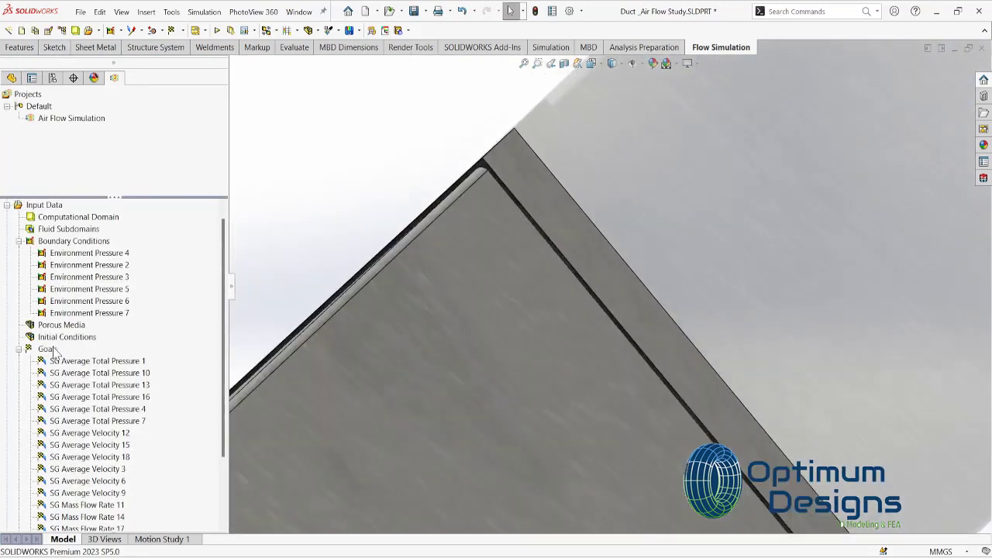
Add the same three surface goals on the last opening face, then view isometric
{"action": "right_click", "coordinate": [48, 349]}
{"action": "left_click", "coordinate": [97, 385]}
{"action": "left_click", "coordinate": [126, 263]}
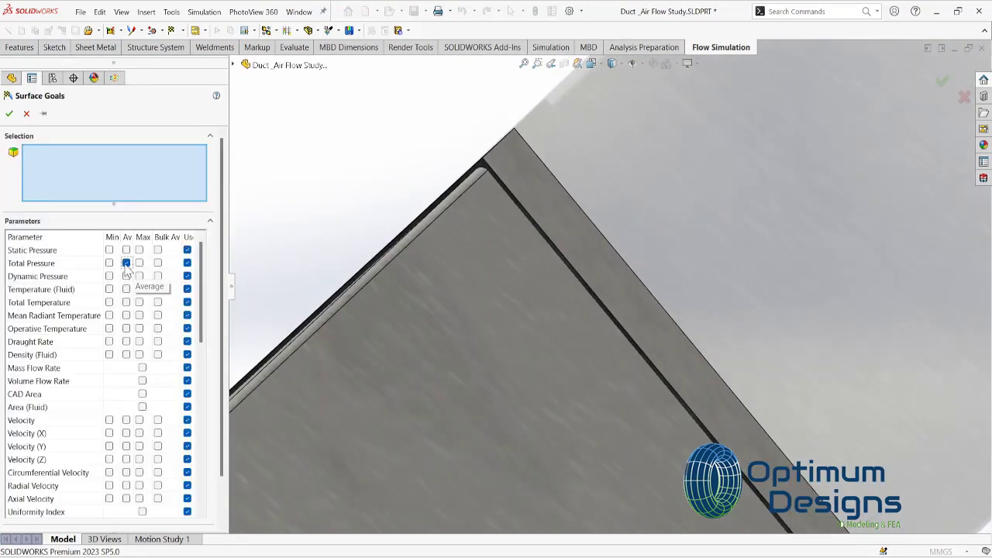
{"action": "left_click", "coordinate": [142, 367]}
{"action": "left_click", "coordinate": [126, 420]}
{"action": "left_click", "coordinate": [484, 170]}
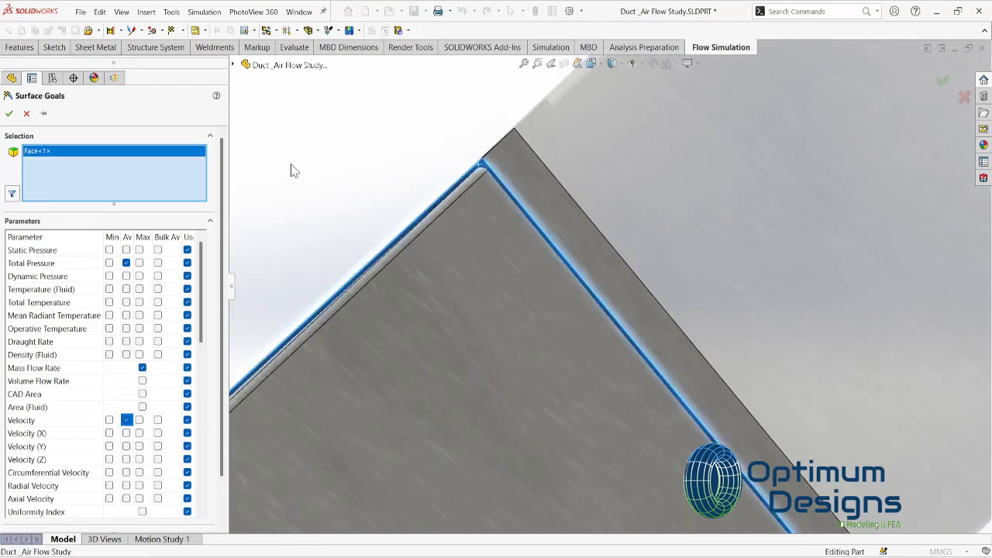
{"action": "left_click", "coordinate": [9, 113]}
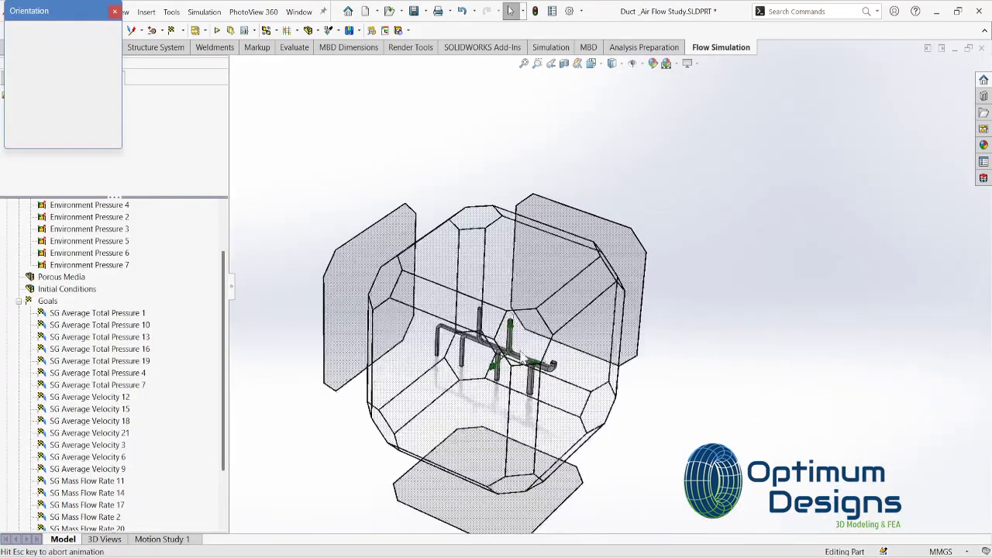
{"action": "key", "text": "ctrl+7"}
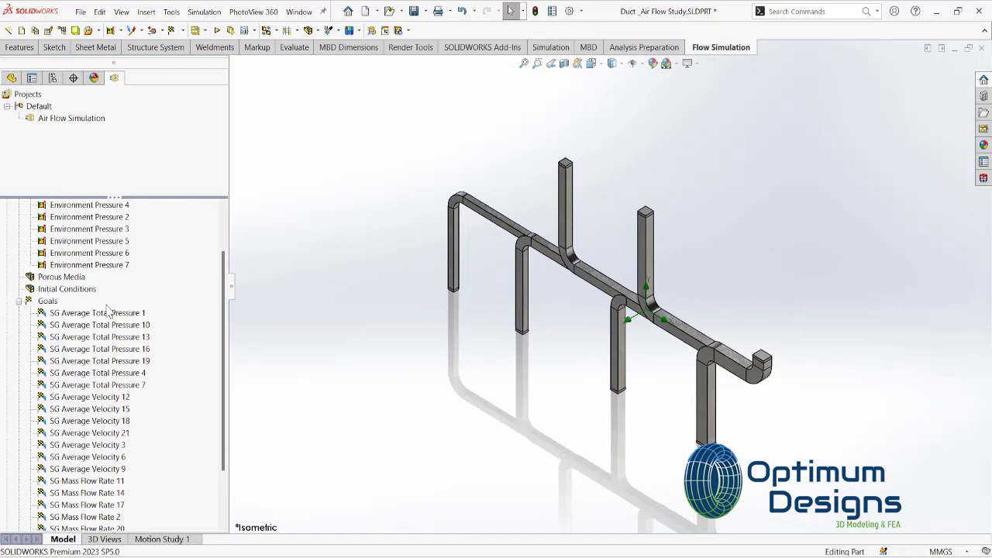
Review Environment Pressure 2, 3 and 4 values, then save the duct study
{"action": "scroll", "coordinate": [108, 309], "scroll_direction": "up", "scroll_amount": 2}
{"action": "left_click", "coordinate": [116, 266]}
{"action": "left_click", "coordinate": [116, 277]}
{"action": "left_click", "coordinate": [114, 290]}
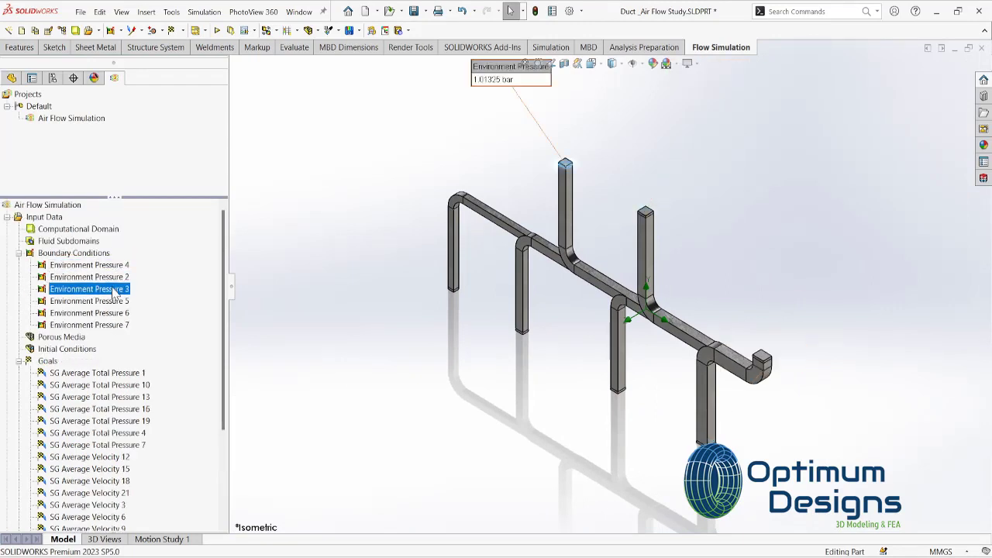
{"action": "right_click", "coordinate": [114, 289]}
{"action": "left_click", "coordinate": [350, 367]}
{"action": "scroll", "coordinate": [206, 354], "scroll_direction": "down", "scroll_amount": 4}
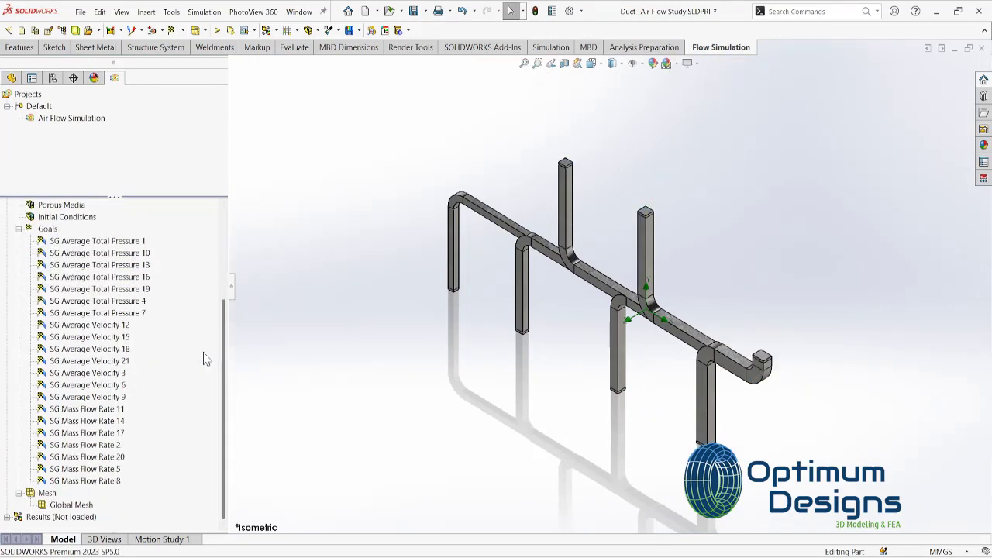
{"action": "left_click", "coordinate": [414, 10]}
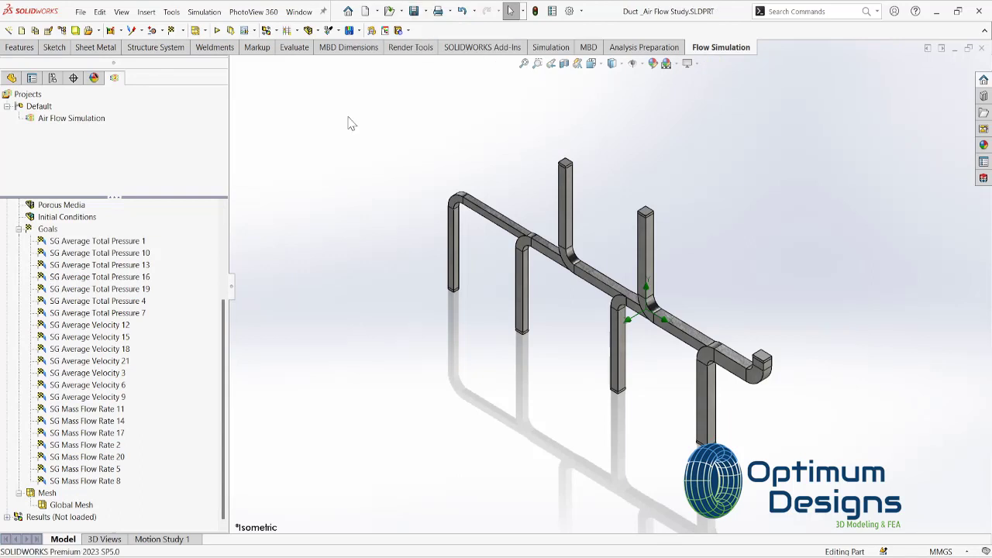
Lower the global mesh's Level of Initial Mesh from 4 to 3
{"action": "right_click", "coordinate": [48, 504]}
{"action": "left_click", "coordinate": [93, 398]}
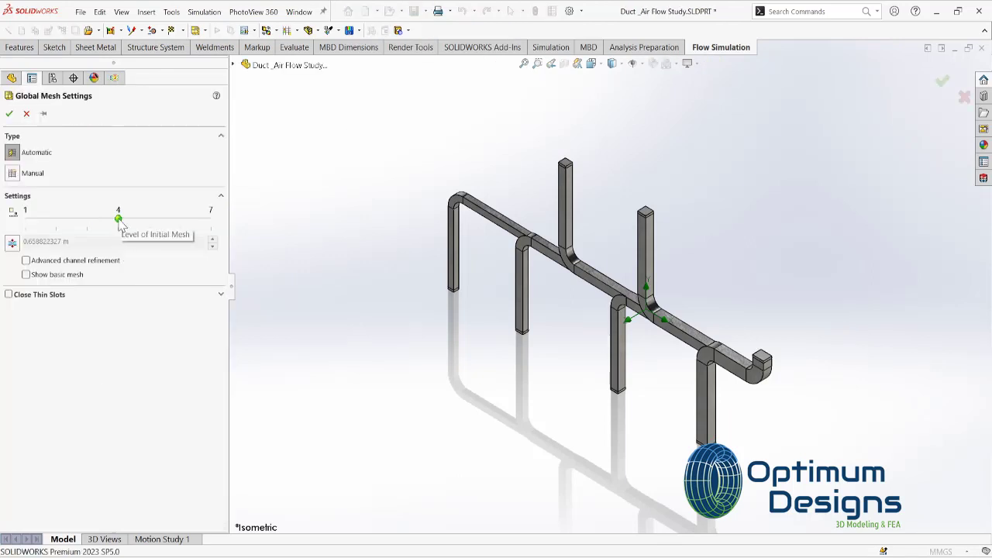
{"action": "left_click_drag", "start_coordinate": [118, 221], "coordinate": [86, 219]}
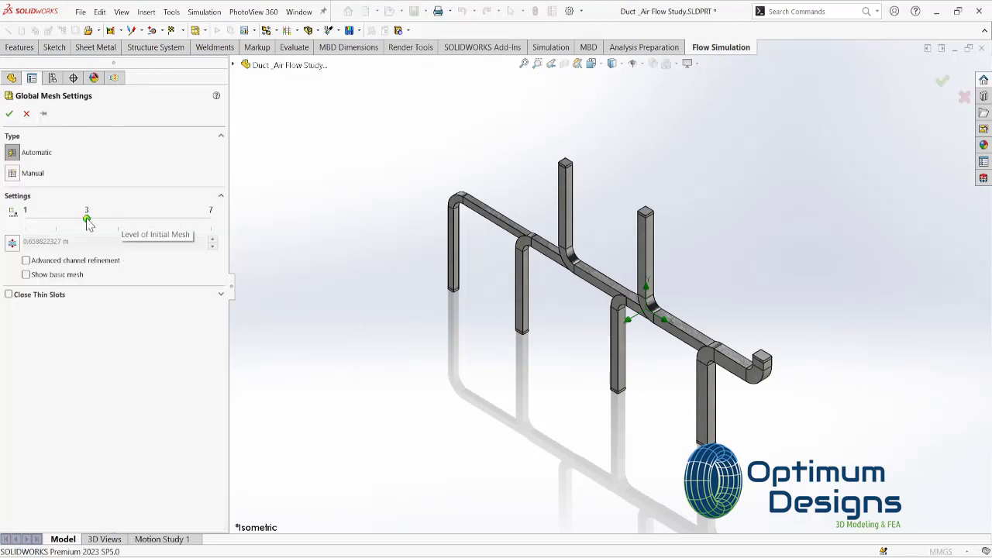
{"action": "left_click", "coordinate": [9, 113]}
Run the calculation using all available cores
{"action": "left_click", "coordinate": [218, 31]}
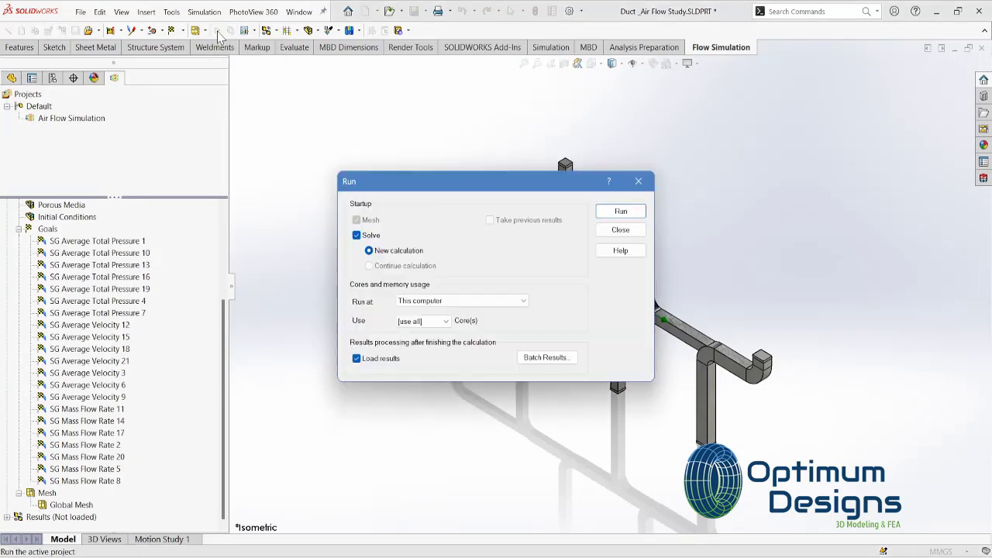
{"action": "left_click", "coordinate": [445, 321]}
{"action": "left_click", "coordinate": [423, 407]}
{"action": "left_click", "coordinate": [621, 212]}
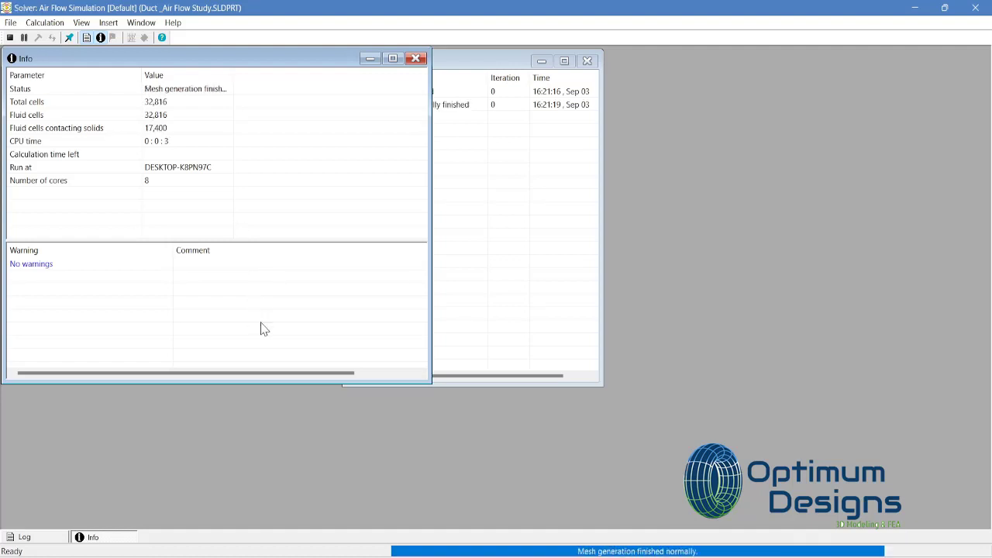
Enlarge the goal list, goal plot and pressure preview windows to show the full duct legs
{"action": "left_click_drag", "start_coordinate": [359, 199], "coordinate": [366, 226]}
{"action": "left_click_drag", "start_coordinate": [382, 475], "coordinate": [388, 519]}
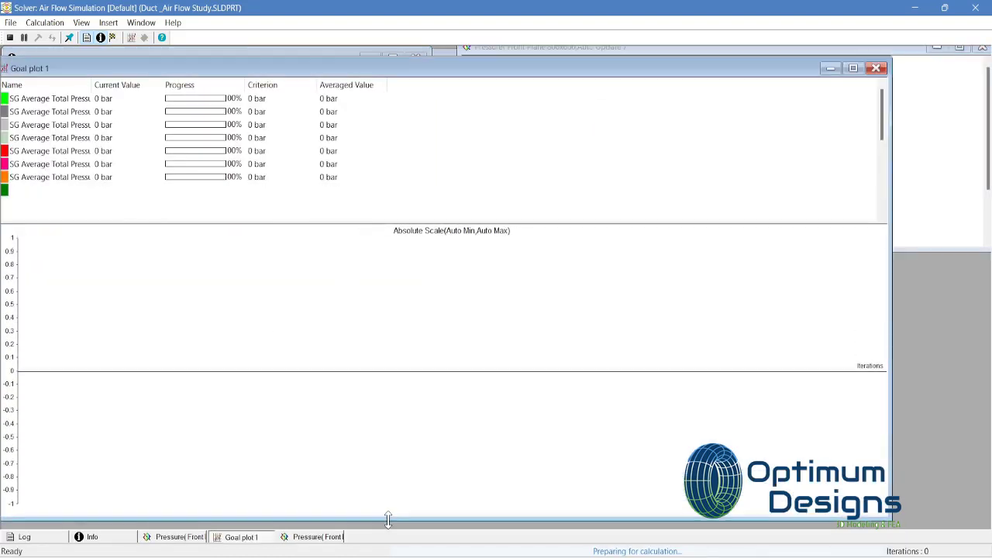
{"action": "left_click_drag", "start_coordinate": [430, 226], "coordinate": [434, 245]}
{"action": "left_click", "coordinate": [952, 166]}
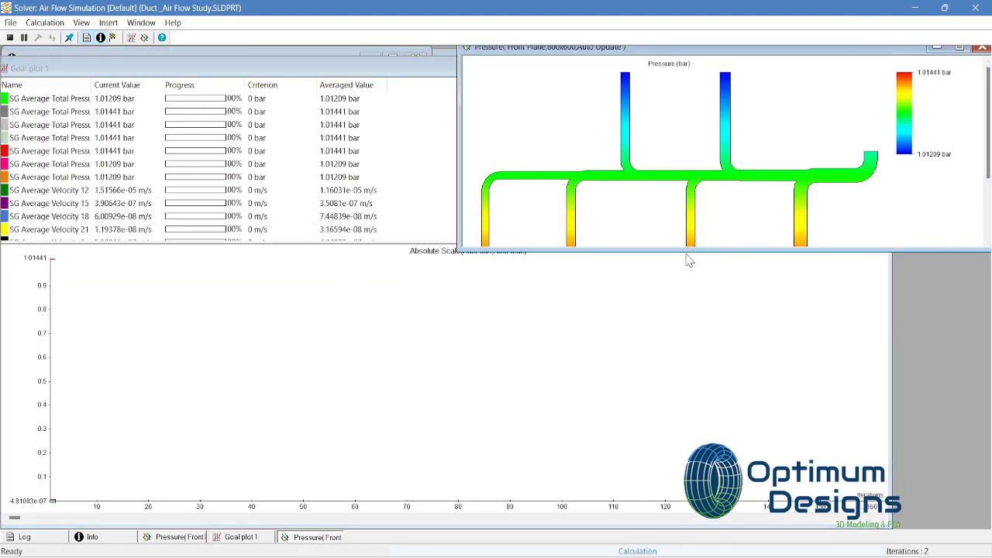
{"action": "left_click_drag", "start_coordinate": [688, 260], "coordinate": [694, 264]}
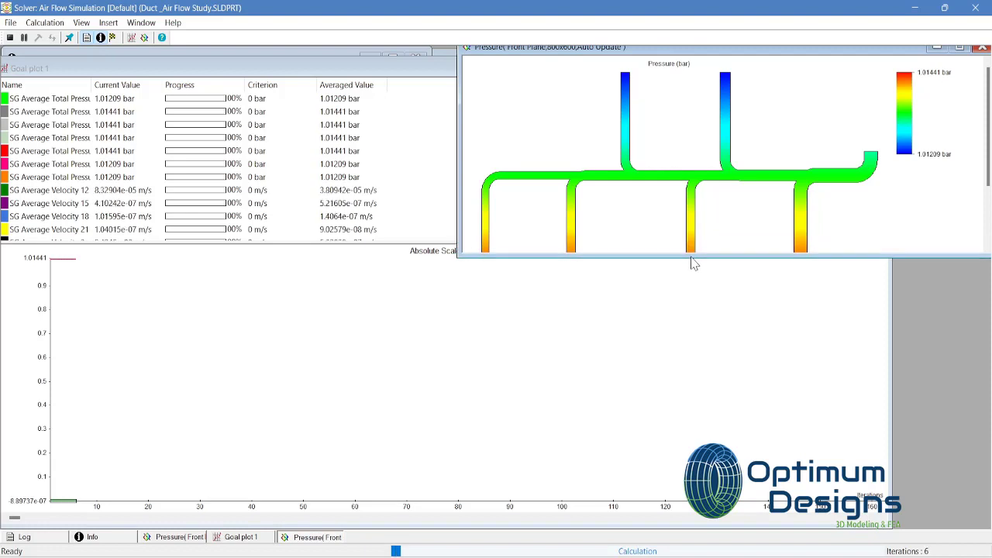
{"action": "scroll", "coordinate": [407, 194], "scroll_direction": "down", "scroll_amount": 3}
{"action": "scroll", "coordinate": [407, 195], "scroll_direction": "up", "scroll_amount": 3}
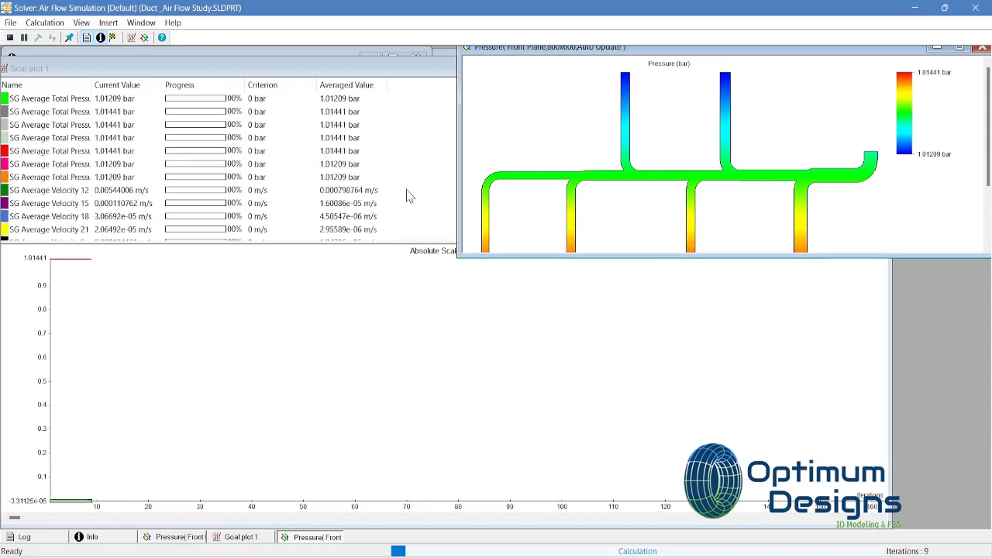
{"action": "left_click_drag", "start_coordinate": [520, 255], "coordinate": [522, 288]}
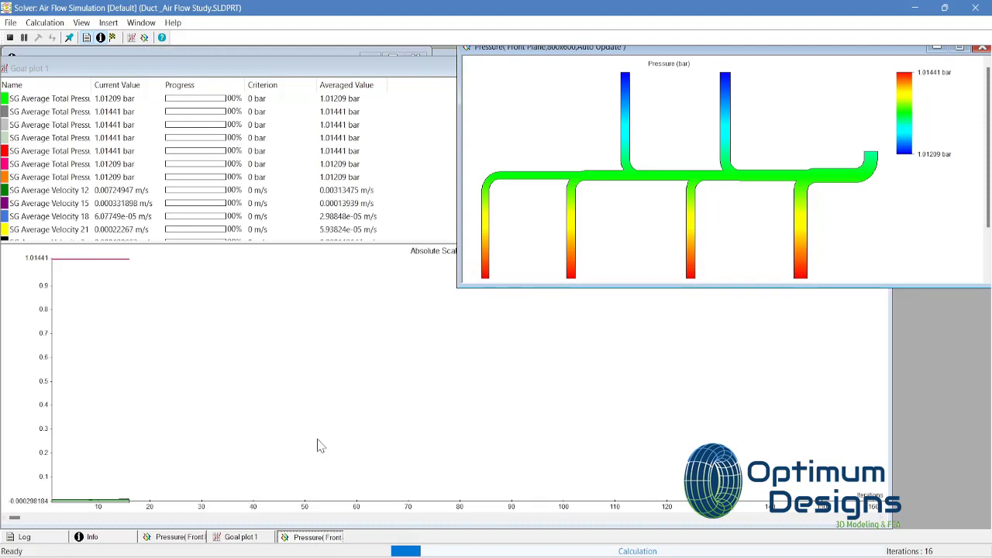
Create a new front-plane preview plotting Velocity
{"action": "left_click", "coordinate": [145, 38]}
{"action": "left_click", "coordinate": [422, 206]}
{"action": "left_click", "coordinate": [532, 240]}
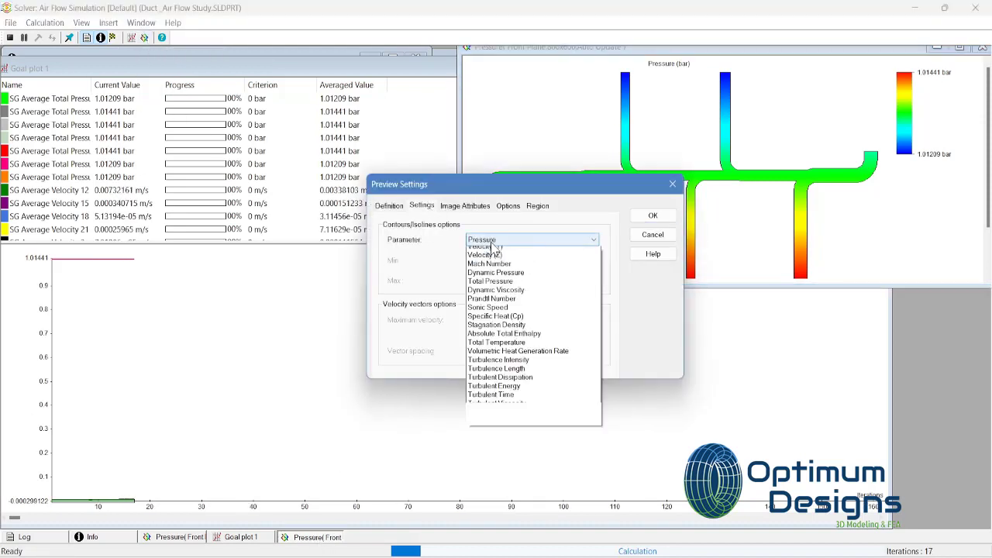
{"action": "left_click", "coordinate": [509, 296]}
{"action": "left_click", "coordinate": [481, 207]}
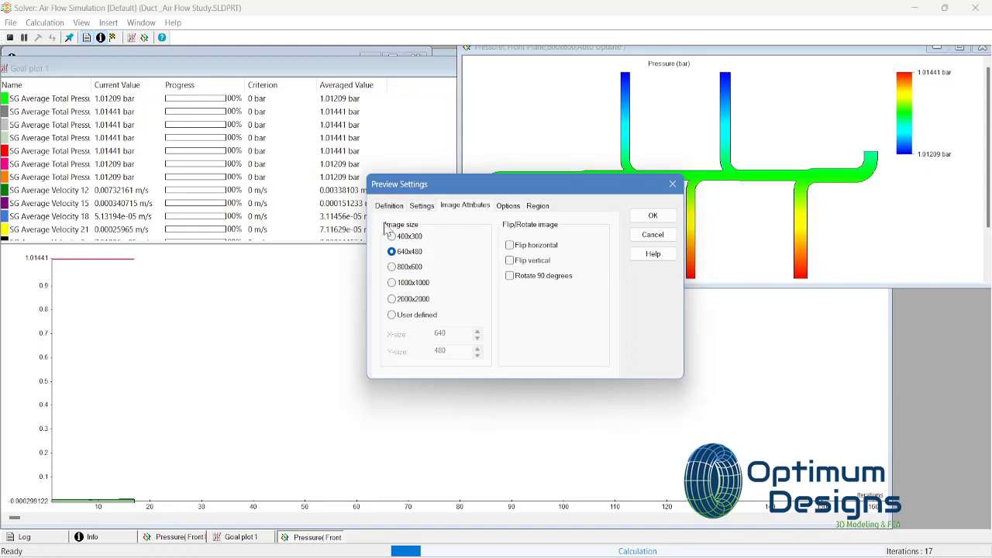
{"action": "left_click", "coordinate": [642, 217]}
Place the velocity preview top-left beside the pressure preview, adjusting both sizes
{"action": "left_click_drag", "start_coordinate": [425, 150], "coordinate": [338, 62]}
{"action": "left_click_drag", "start_coordinate": [332, 311], "coordinate": [348, 250]}
{"action": "left_click_drag", "start_coordinate": [343, 59], "coordinate": [341, 47]}
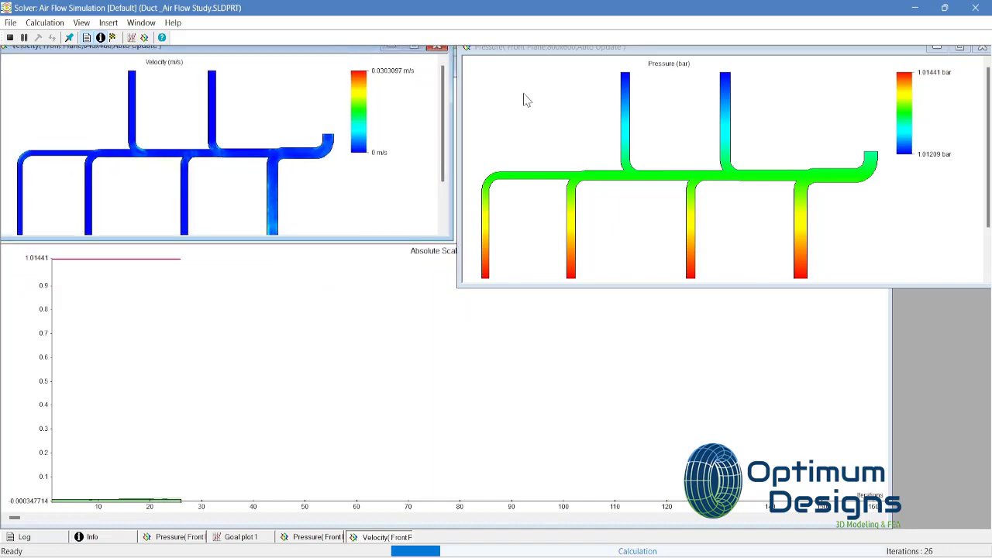
{"action": "left_click_drag", "start_coordinate": [537, 56], "coordinate": [539, 52]}
{"action": "left_click_drag", "start_coordinate": [321, 240], "coordinate": [324, 252]}
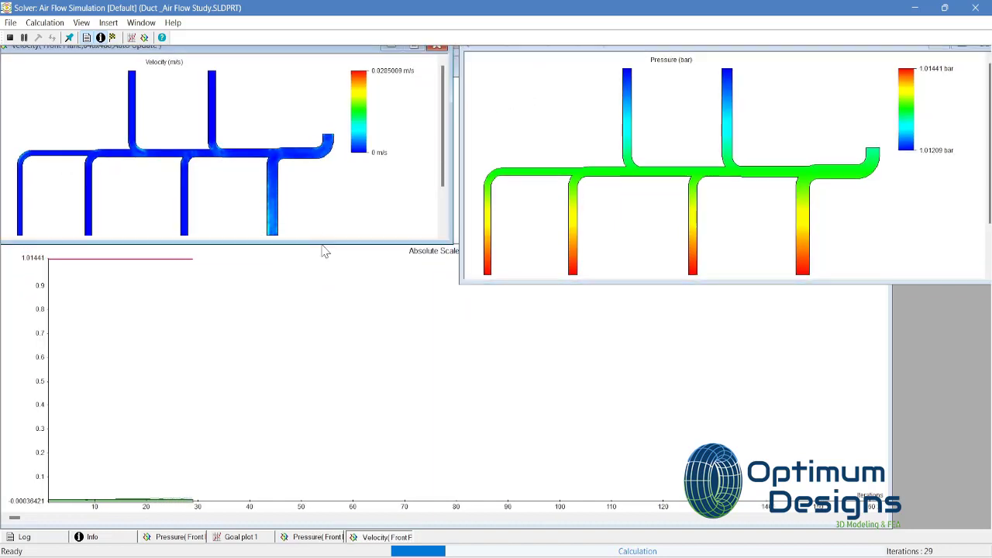
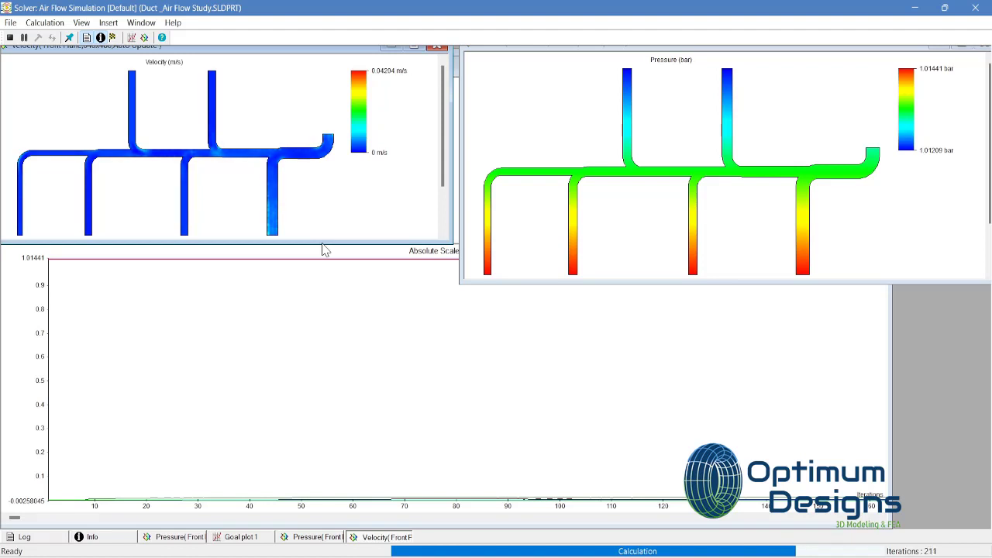
Compare the solver's goal plot, pressure contour and velocity contour windows for the solved duct
{"action": "left_click", "coordinate": [324, 249]}
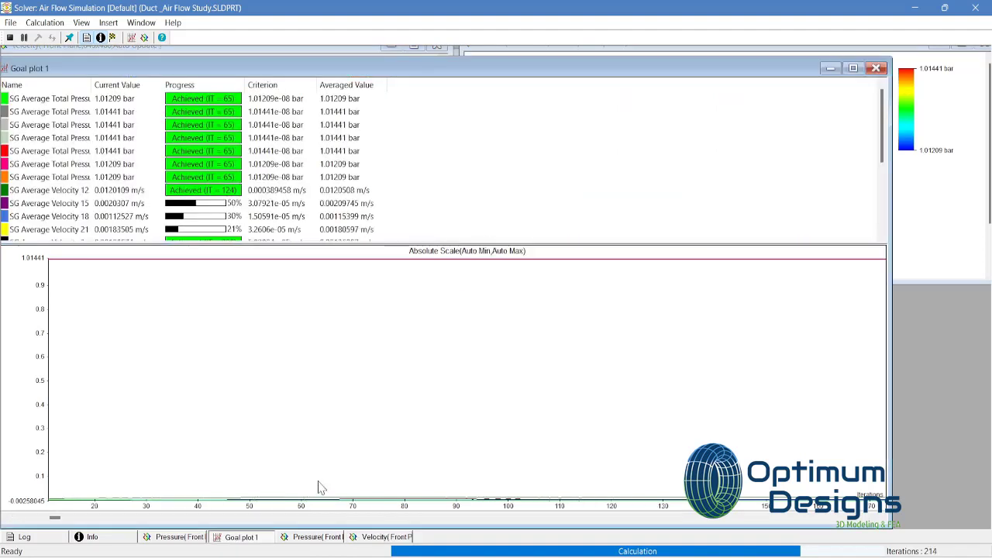
{"action": "left_click", "coordinate": [947, 246]}
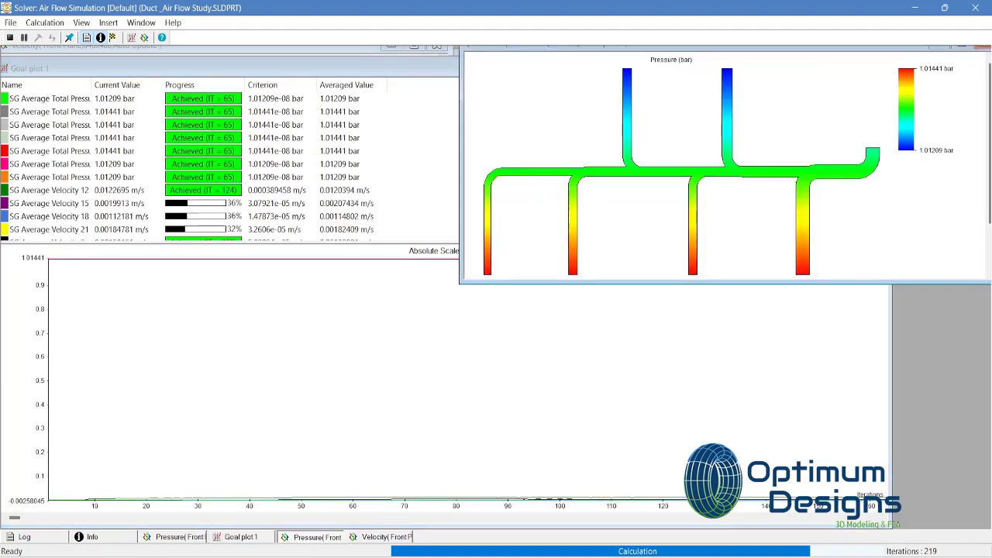
{"action": "left_click", "coordinate": [350, 51]}
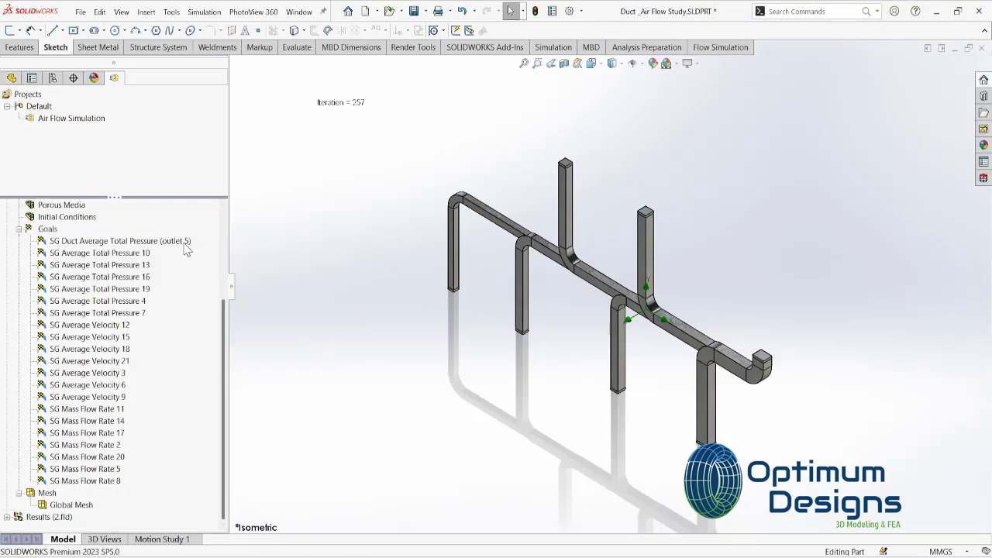
Copy the outlet 5 goal name and rename SG Average Total Pressure 10 for outlet 6
{"action": "left_click", "coordinate": [184, 243]}
{"action": "left_click", "coordinate": [161, 246]}
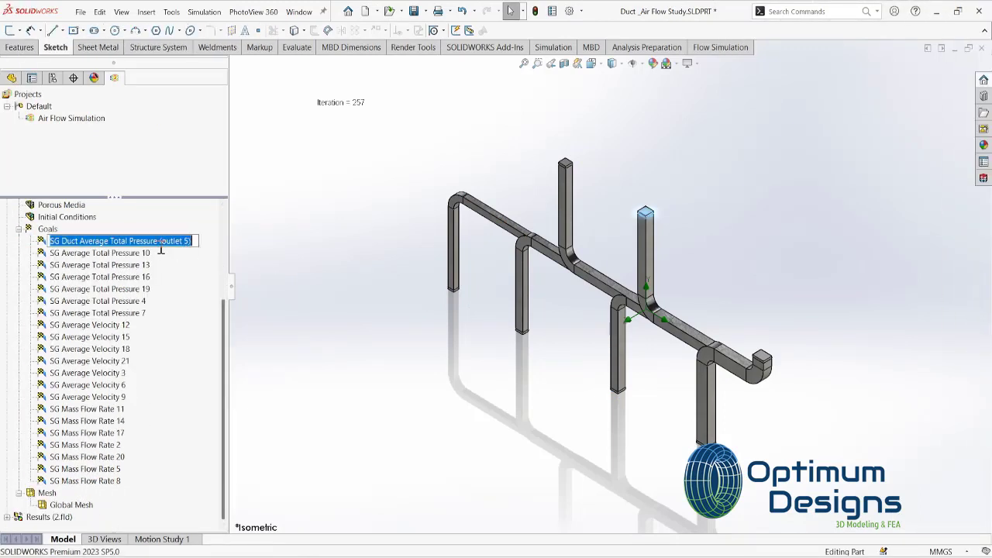
{"action": "key", "text": "Escape"}
{"action": "left_click", "coordinate": [128, 255]}
{"action": "left_click", "coordinate": [129, 256]}
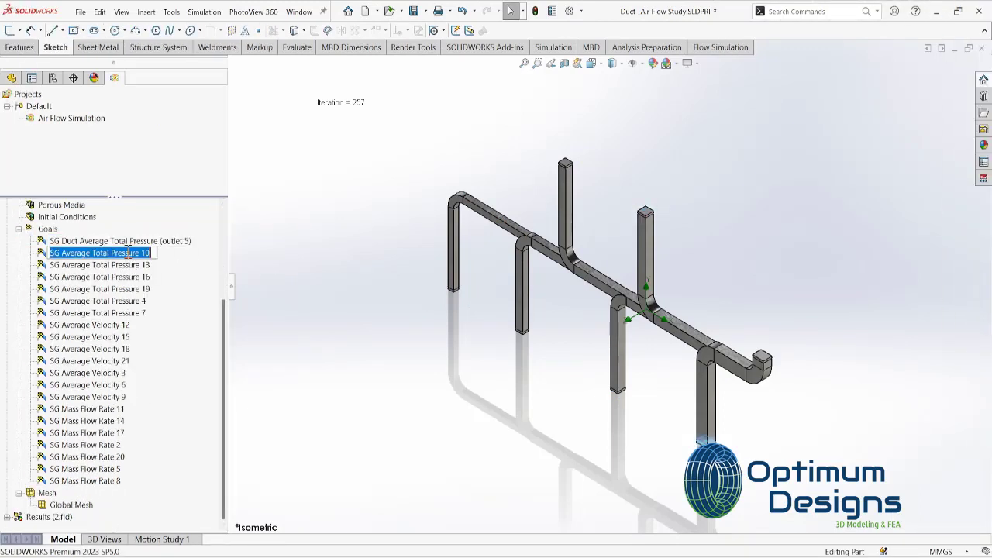
{"action": "type", "text": "SG Duct Average Total Pressure (outlet 5)"}
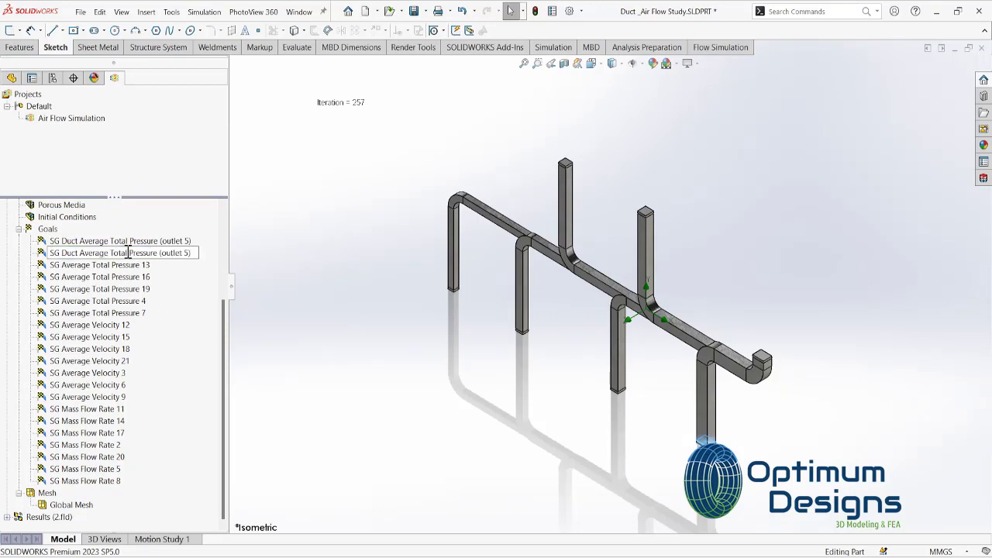
{"action": "type", "text": "6"}
{"action": "left_click", "coordinate": [108, 266]}
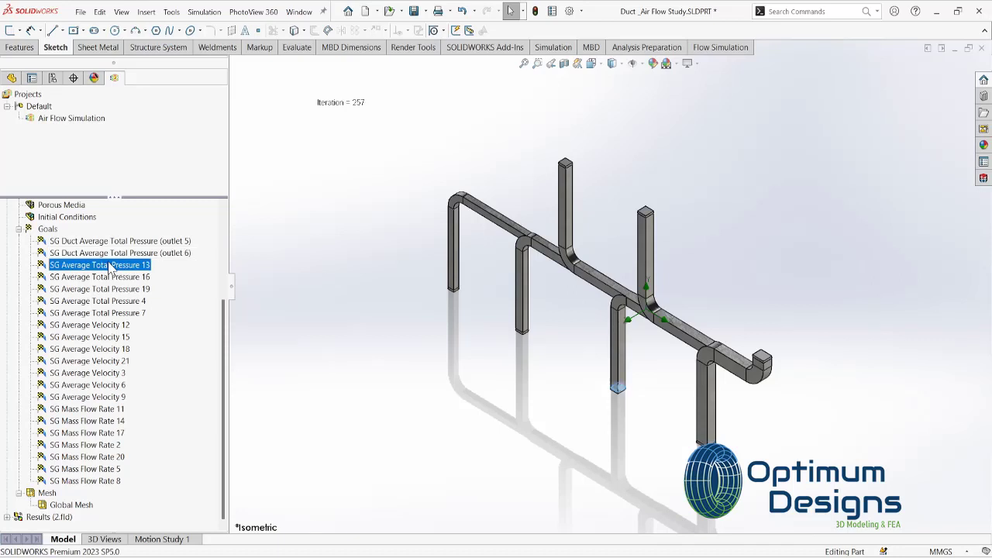
Rename SG Average Total Pressure 13 and 16 for outlets 4 and 2
{"action": "left_click", "coordinate": [110, 266]}
{"action": "type", "text": "SG Duct Average Total Pressure (outlet 5)"}
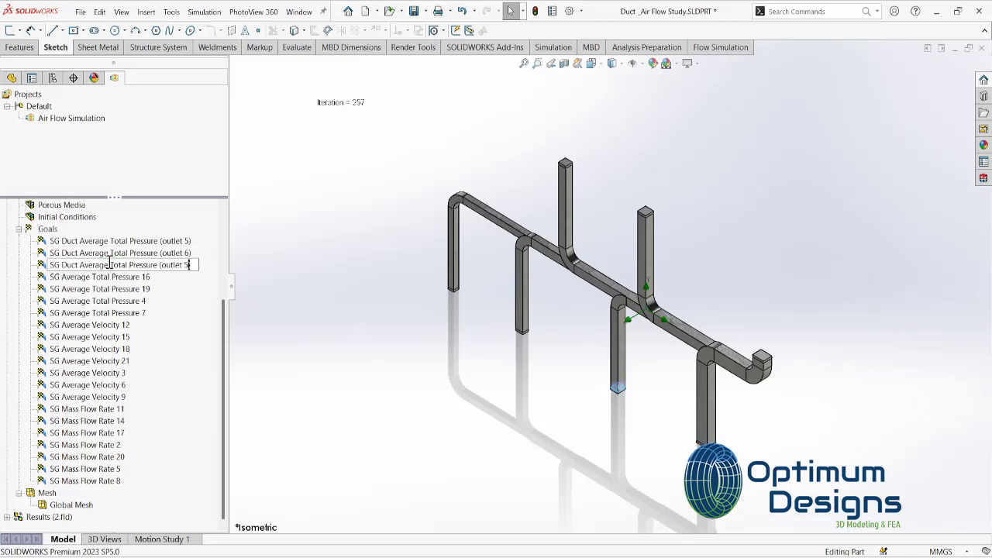
{"action": "type", "text": "4)"}
{"action": "key", "text": "Return"}
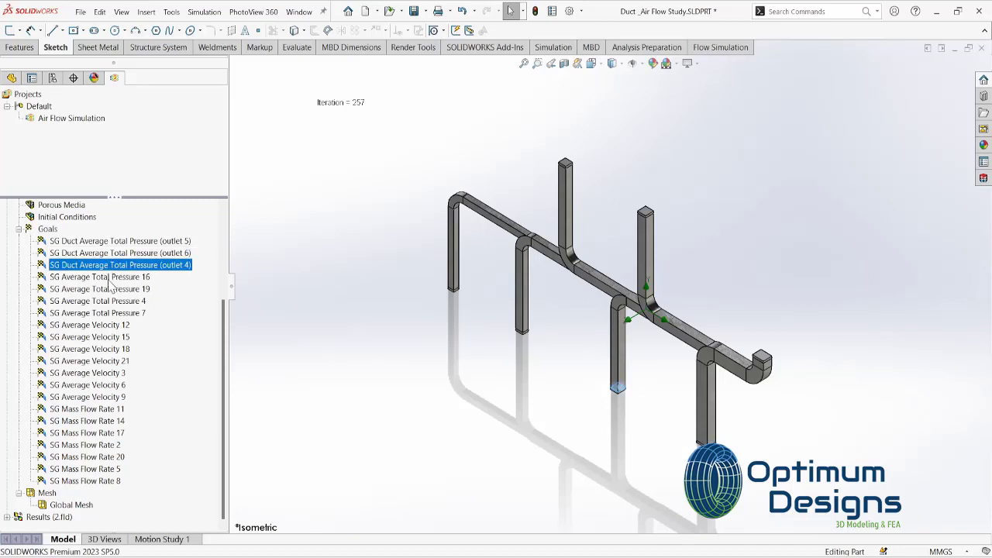
{"action": "left_click", "coordinate": [111, 279]}
{"action": "left_click", "coordinate": [110, 277]}
{"action": "type", "text": "SG Duct Average Total Pressure (outlet 5)"}
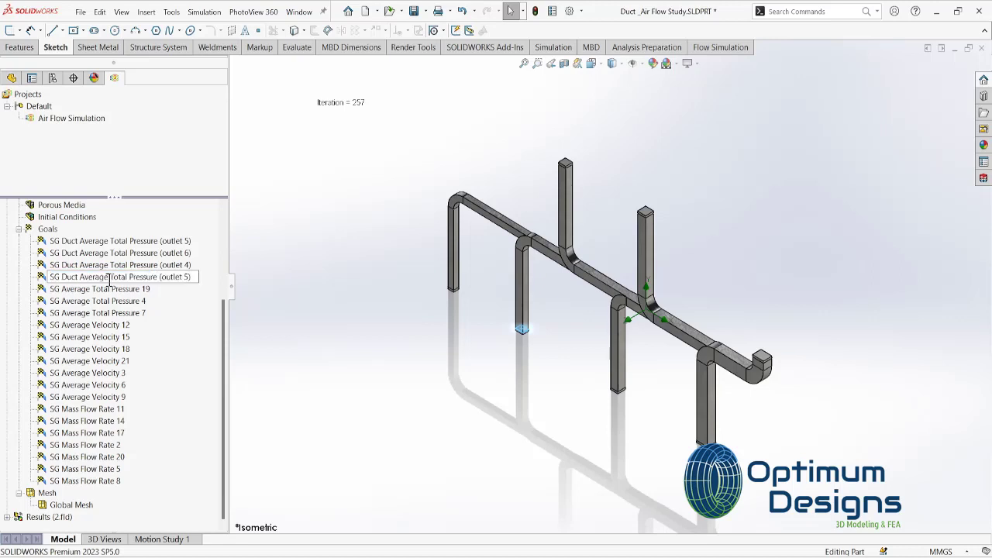
{"action": "type", "text": "2"}
{"action": "key", "text": "Return"}
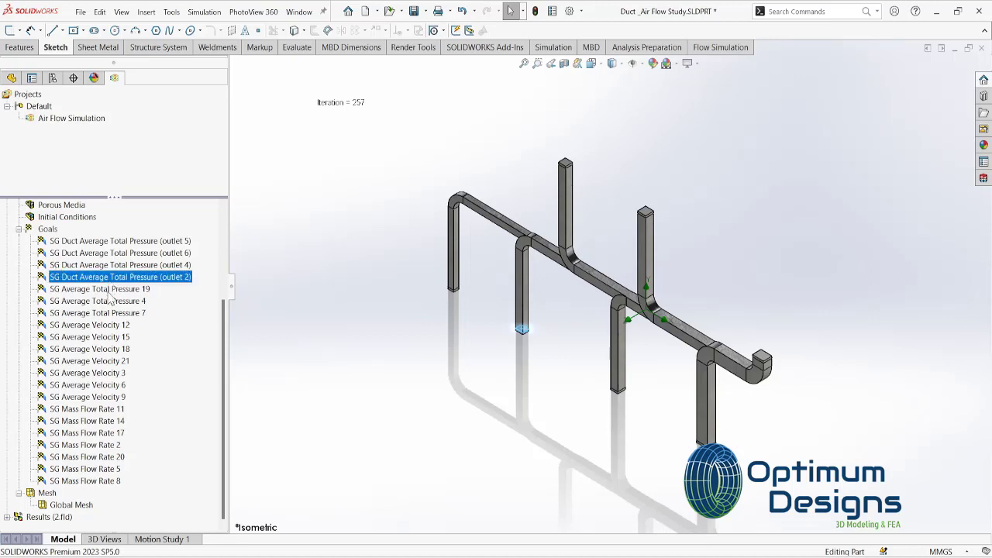
Rename SG Average Total Pressure 19 for outlet 1, leaving goal 4 unchanged
{"action": "left_click", "coordinate": [108, 290]}
{"action": "left_click", "coordinate": [109, 290]}
{"action": "type", "text": "SG Duct Average Total Pressure (outlet 5)"}
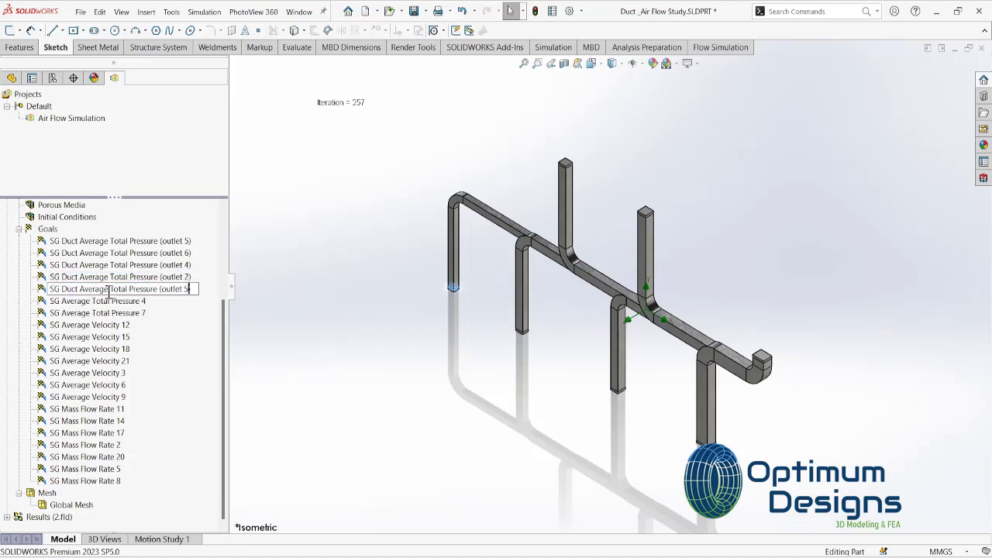
{"action": "type", "text": "1"}
{"action": "key", "text": "Return"}
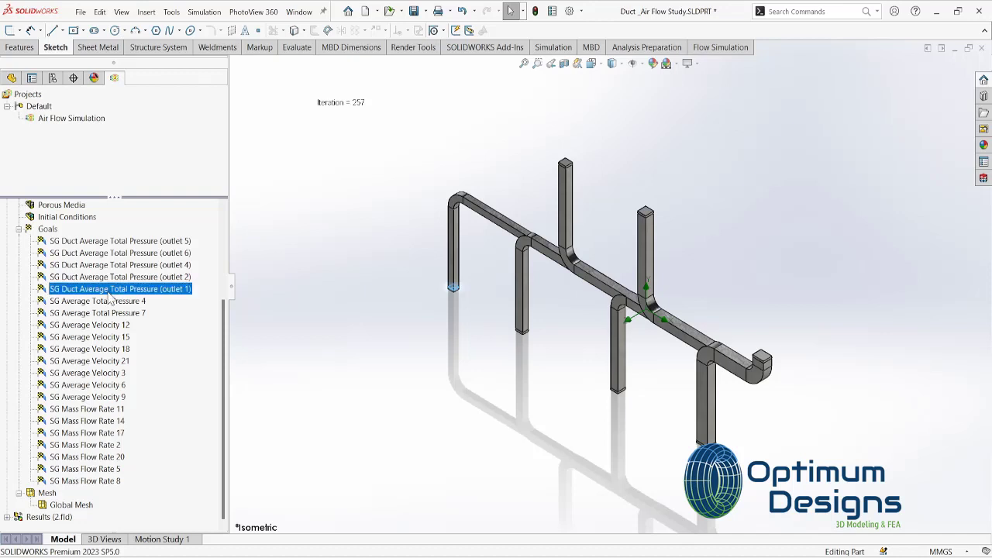
{"action": "left_click", "coordinate": [111, 301]}
{"action": "left_click", "coordinate": [110, 301]}
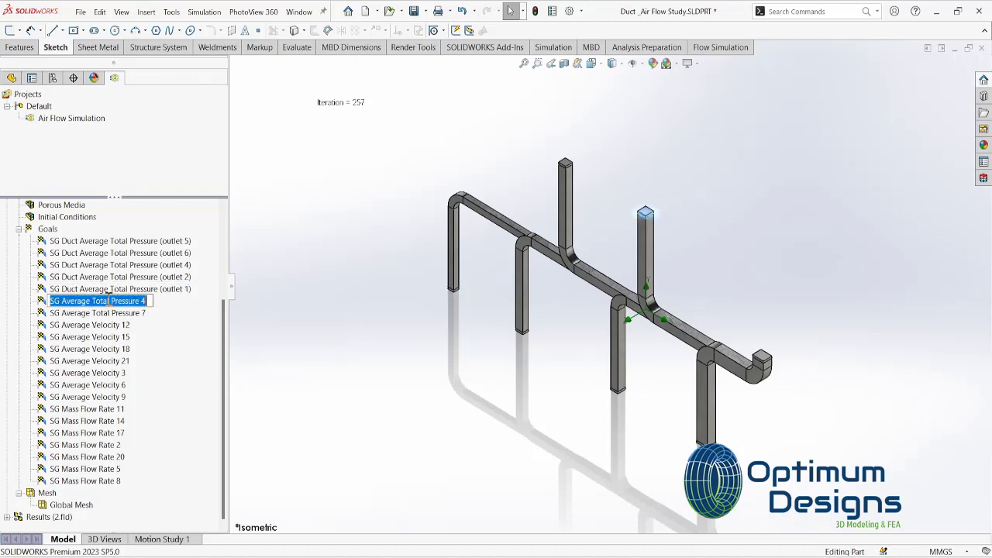
{"action": "type", "text": "SG Duct Average Total Pressure (outlet 5)"}
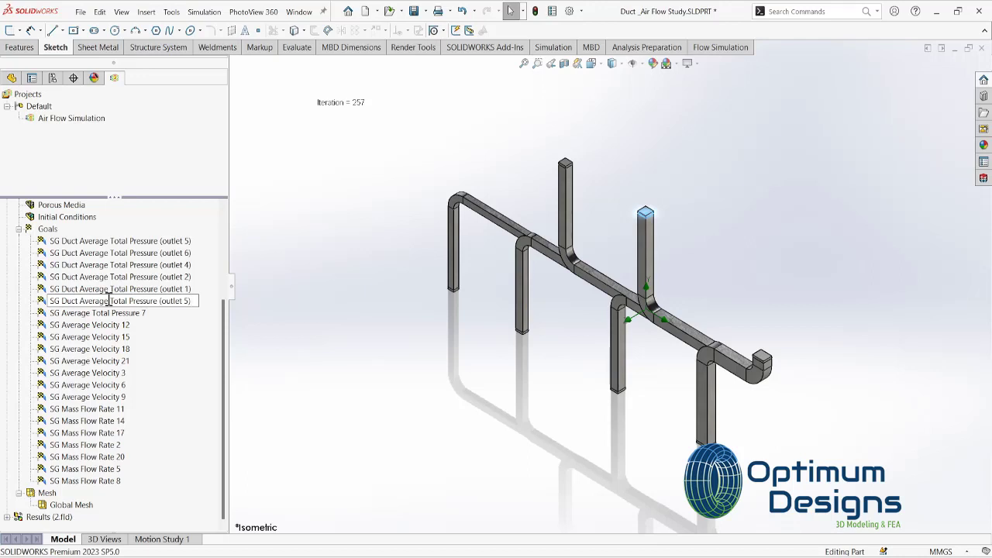
{"action": "key", "text": "Escape"}
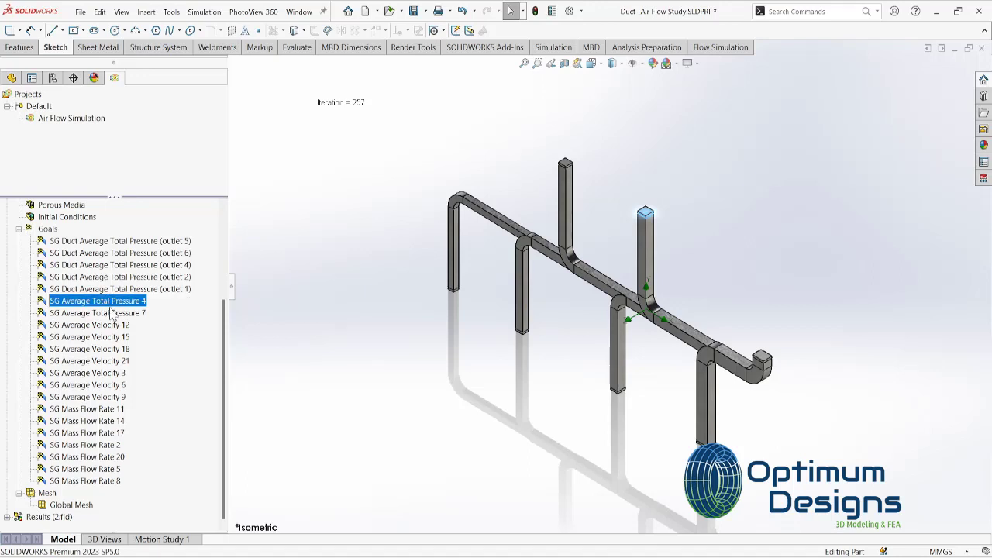
Rename SG Average Total Pressure 7 for outlet 3 and verify which outlet each goal marks
{"action": "left_click", "coordinate": [114, 314]}
{"action": "left_click", "coordinate": [115, 317]}
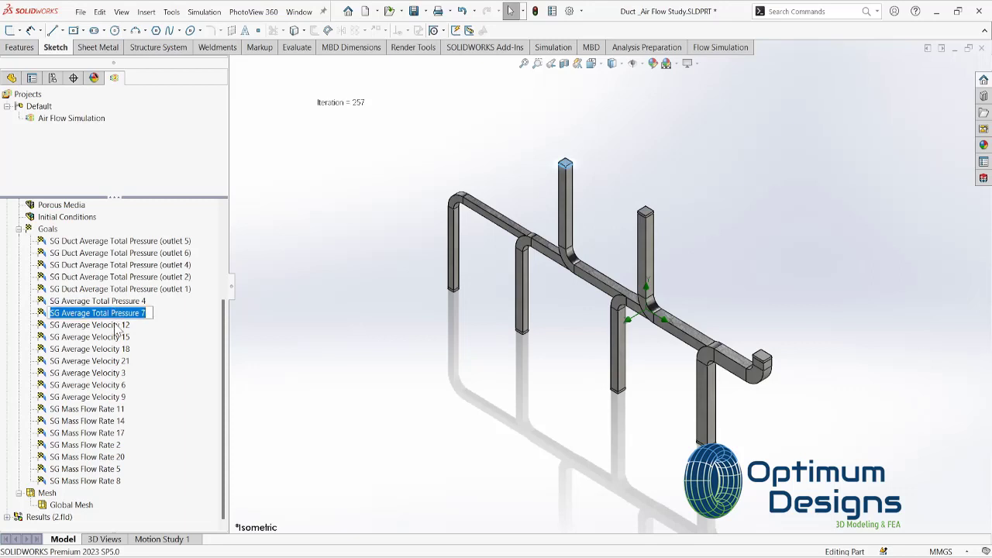
{"action": "type", "text": "SG Duct Average Total Pressure (outlet 5)"}
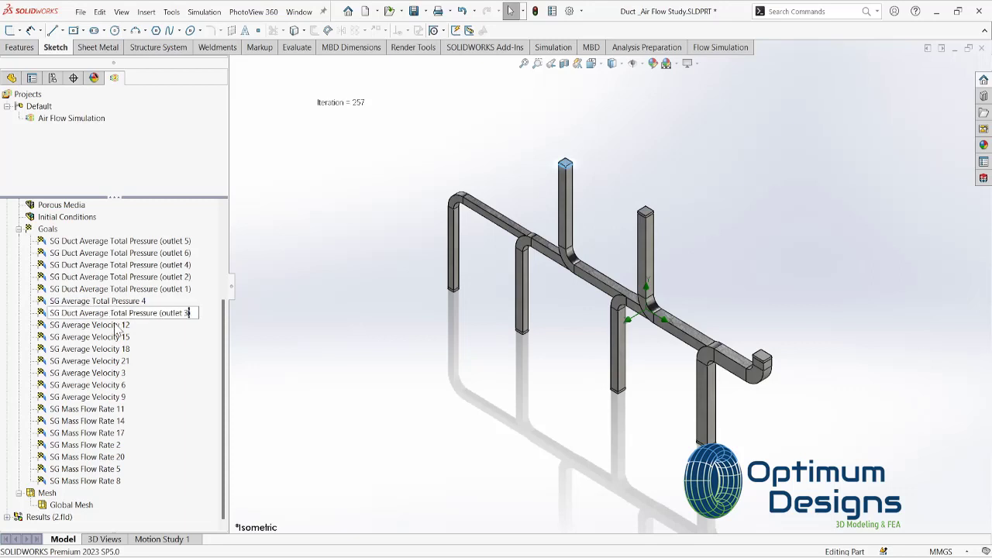
{"action": "key", "text": "Return"}
{"action": "left_click", "coordinate": [188, 254]}
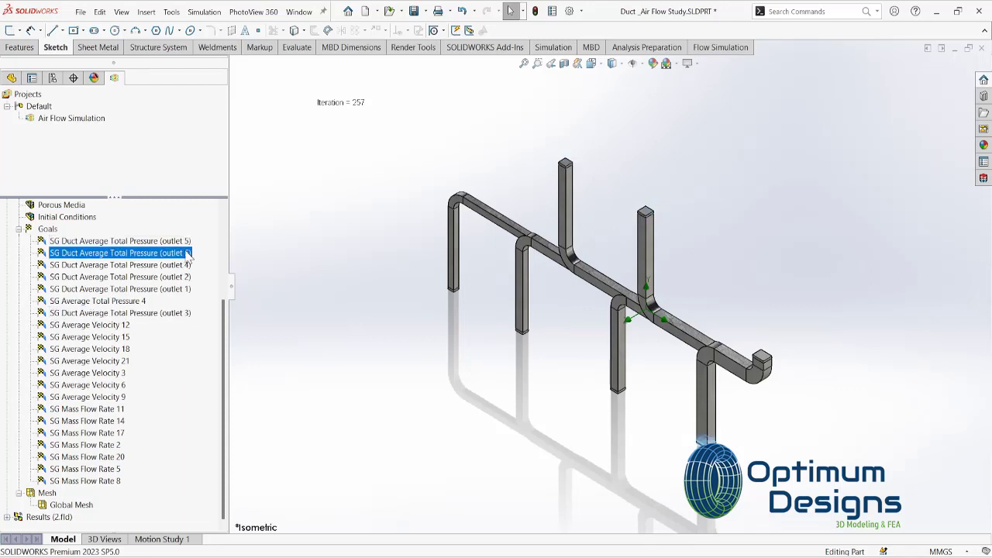
{"action": "left_click", "coordinate": [184, 277]}
{"action": "left_click", "coordinate": [185, 290]}
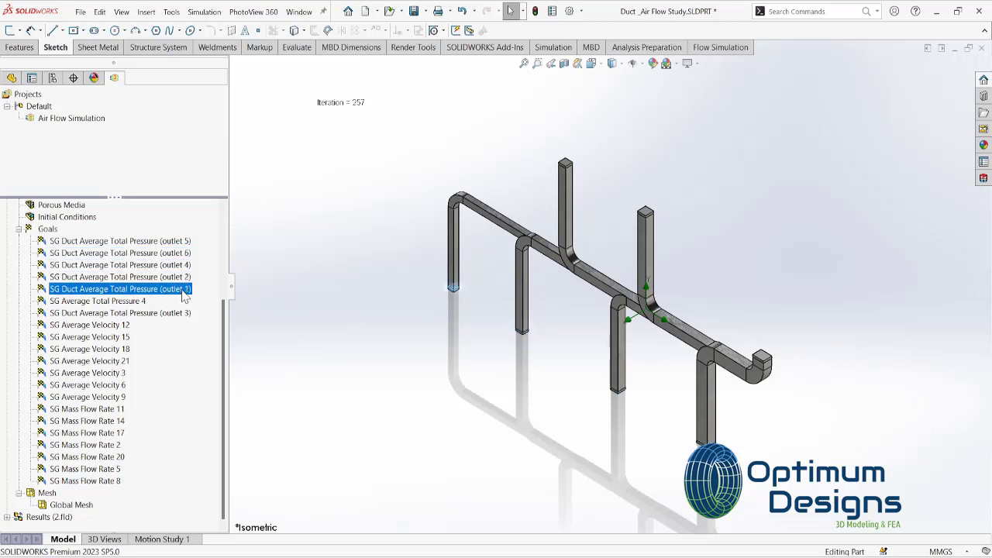
{"action": "left_click", "coordinate": [145, 301]}
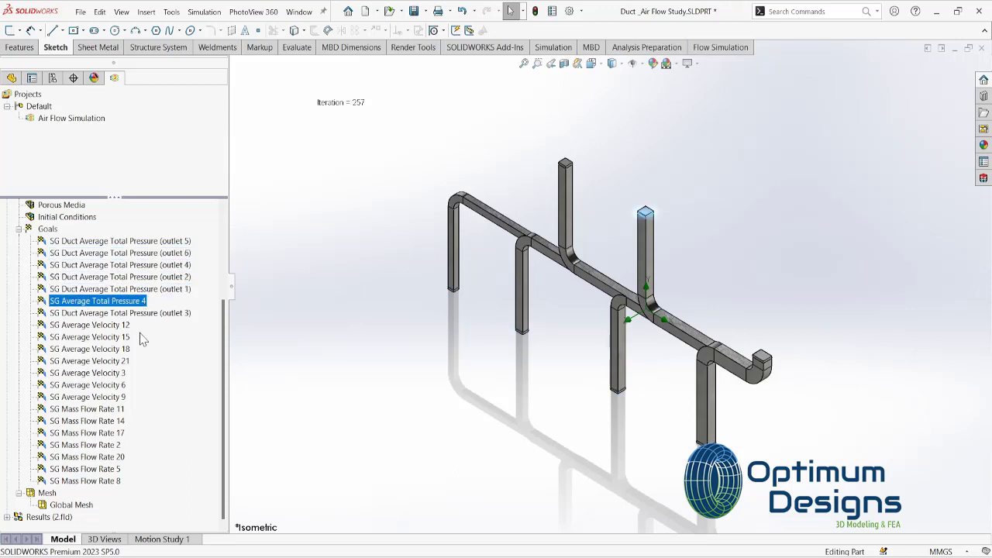
Rename SG Average Velocity 12 to its 'Duct out let 6' name
{"action": "left_click", "coordinate": [114, 326]}
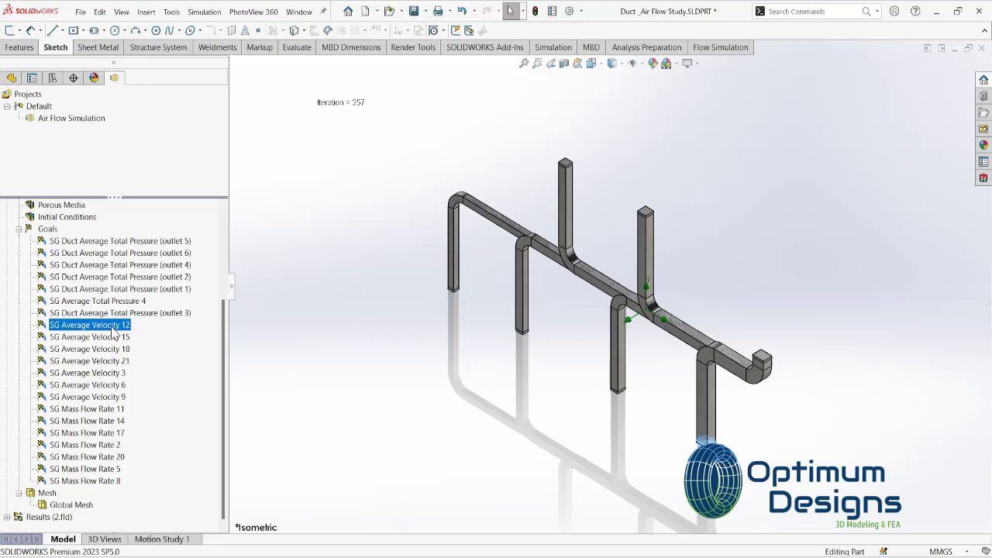
{"action": "left_click", "coordinate": [113, 327]}
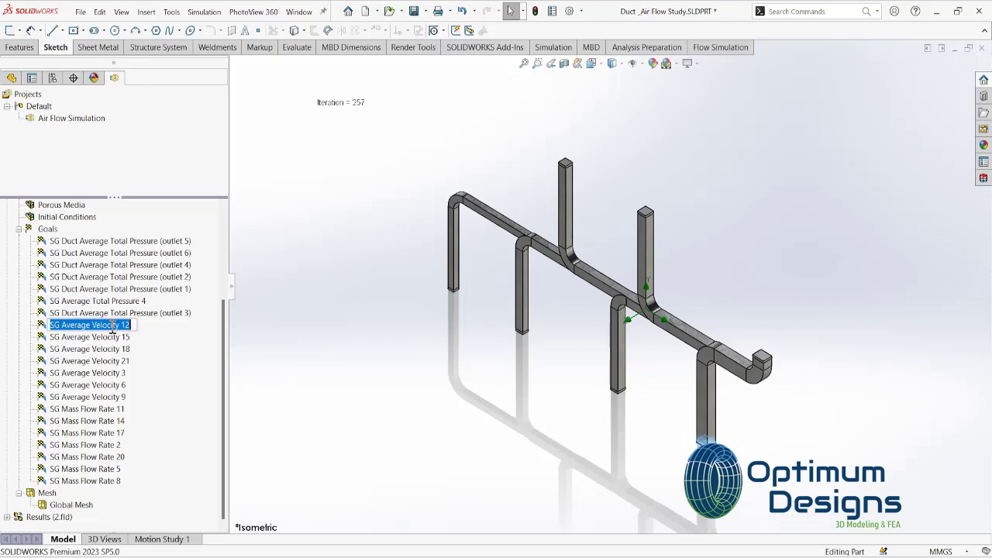
{"action": "left_click", "coordinate": [134, 329]}
{"action": "type", "text": "(Duct"}
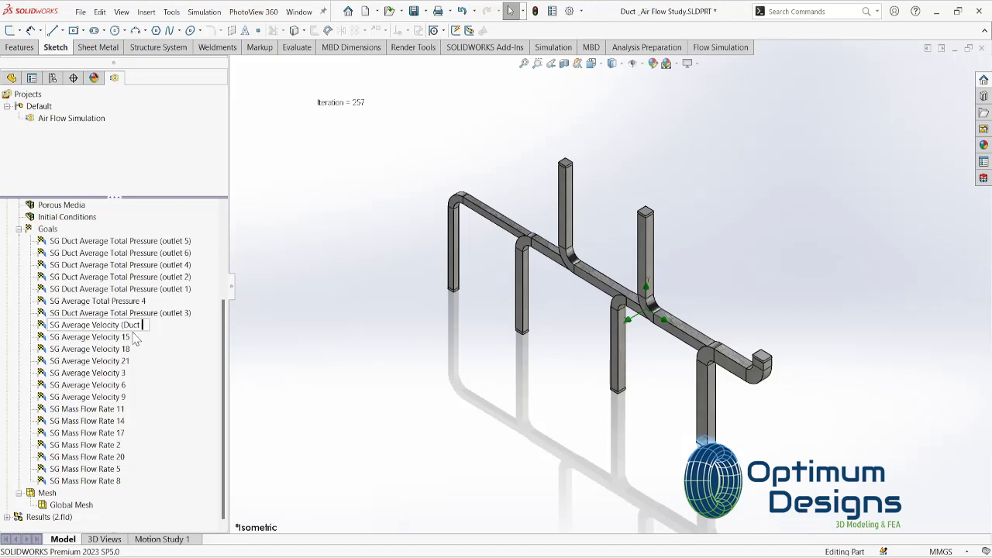
{"action": "type", "text": "out let 6"}
{"action": "key", "text": "Return"}
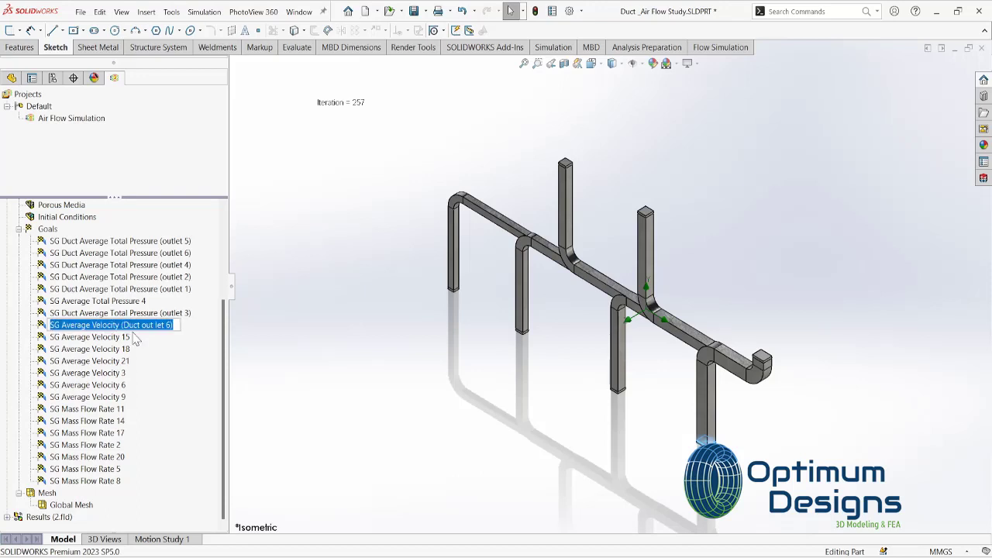
Rename SG Average Velocity 15 and 18 to Duct out let 4 and Duct out let 2
{"action": "left_click", "coordinate": [124, 337]}
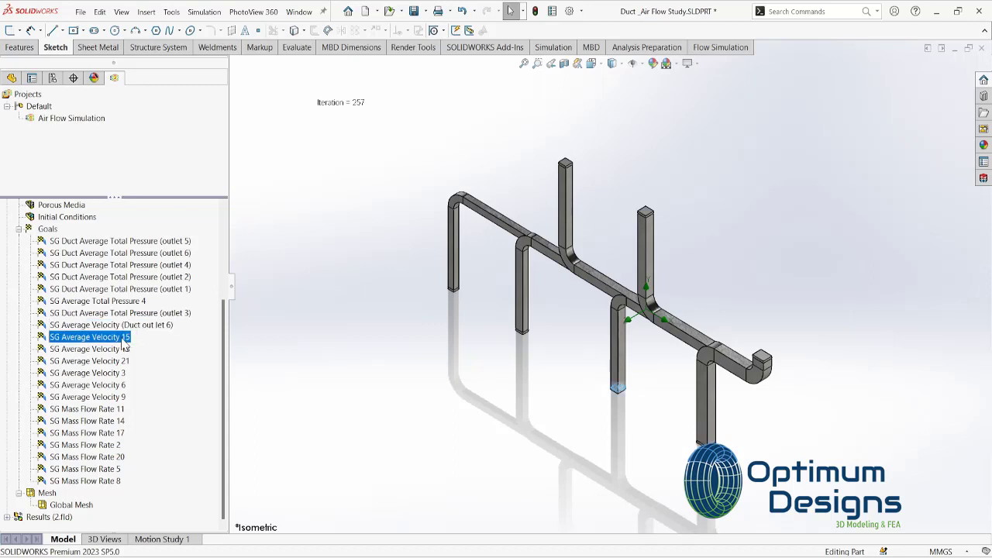
{"action": "left_click", "coordinate": [123, 338]}
{"action": "type", "text": "(Duct out let 6)"}
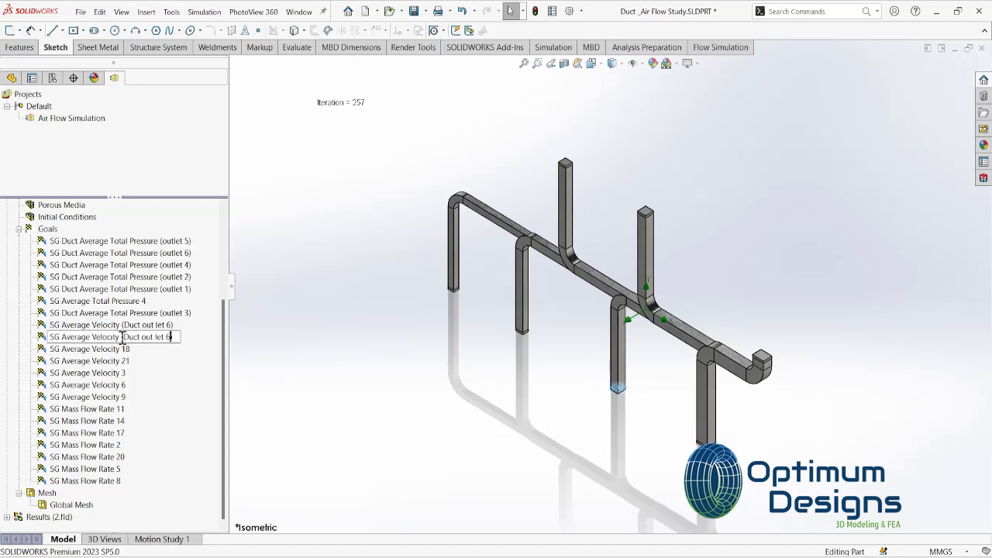
{"action": "type", "text": "4)"}
{"action": "key", "text": "Return"}
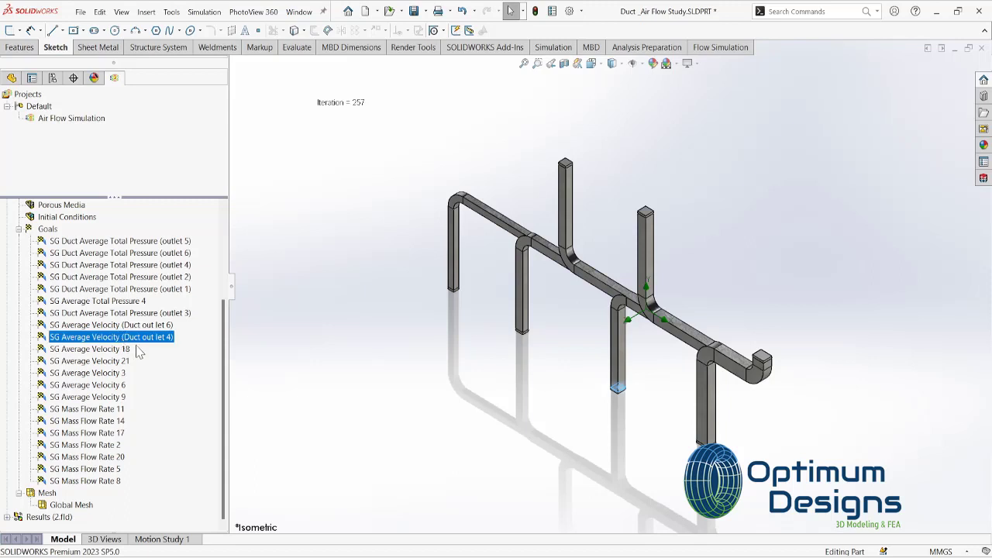
{"action": "left_click", "coordinate": [126, 350]}
{"action": "left_click", "coordinate": [126, 351]}
{"action": "key", "text": "ctrl+v"}
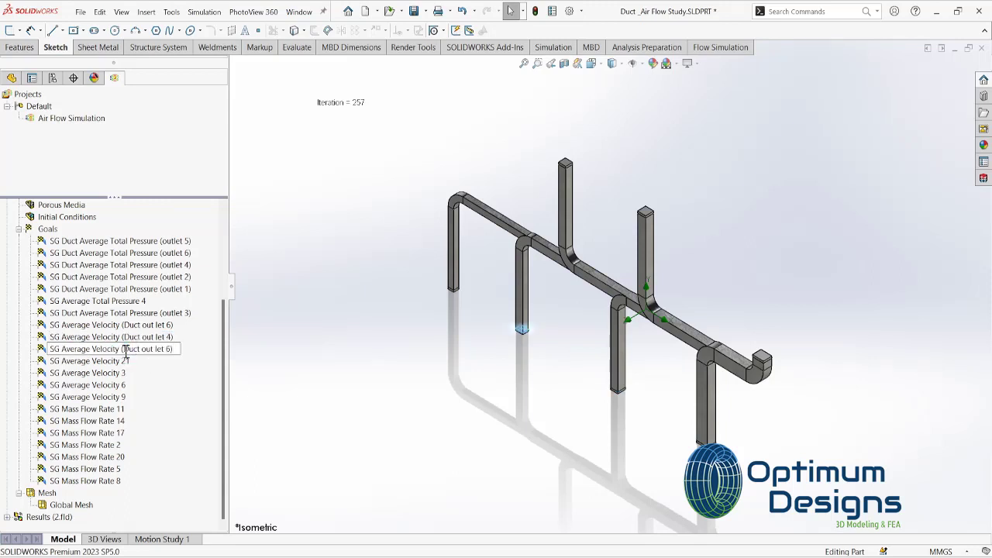
{"action": "type", "text": "2"}
{"action": "key", "text": "Return"}
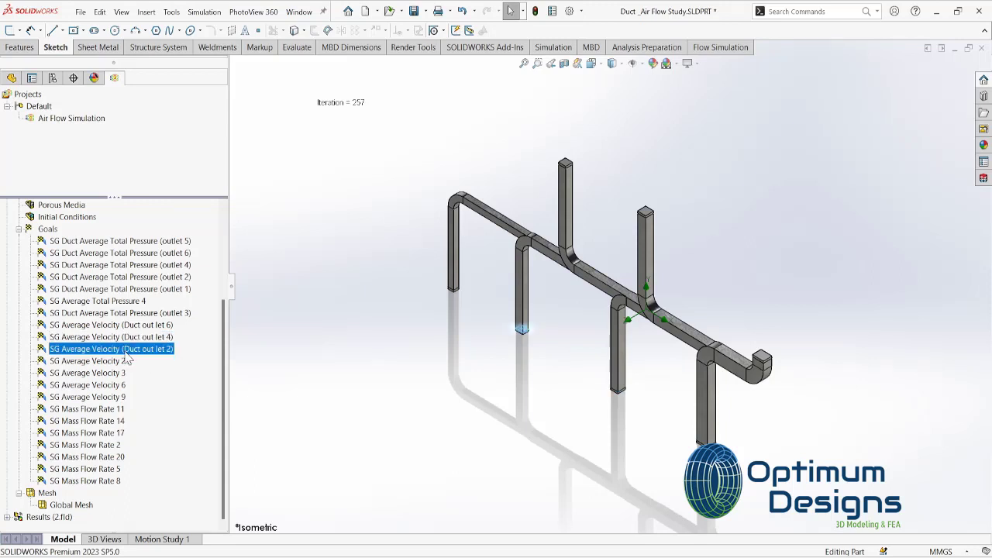
Rename the next velocity goal to Duct out let 1 and SG Average Velocity 3 to Duct out let 5
{"action": "left_click", "coordinate": [94, 361]}
{"action": "left_click", "coordinate": [93, 362]}
{"action": "type", "text": "SG Average Velocity (Duct out let 6)"}
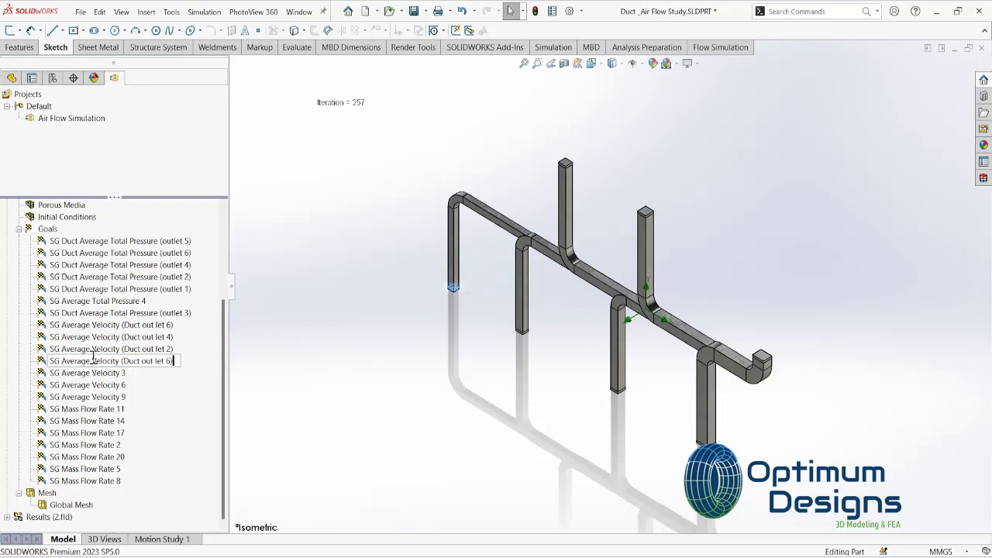
{"action": "type", "text": "1"}
{"action": "key", "text": "Return"}
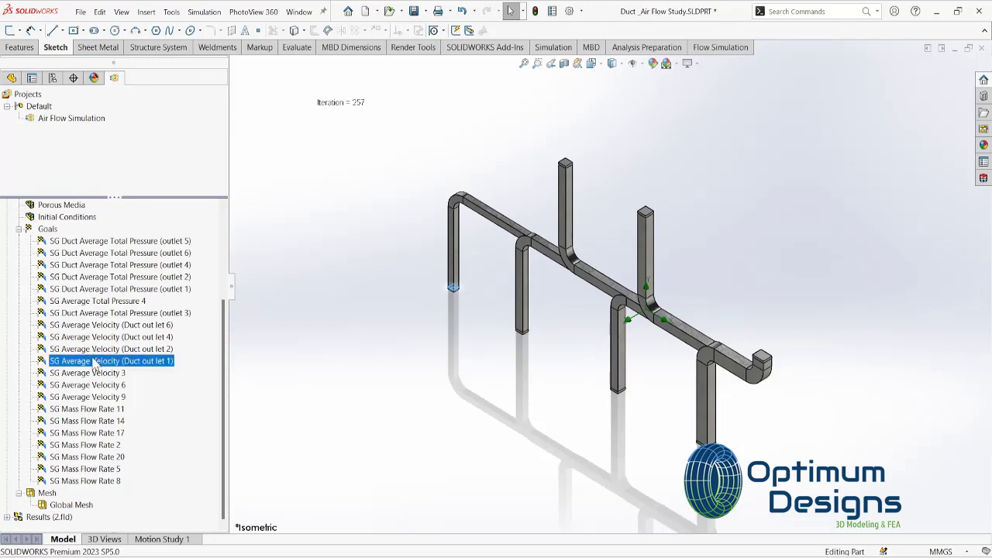
{"action": "left_click", "coordinate": [86, 374]}
{"action": "left_click", "coordinate": [85, 374]}
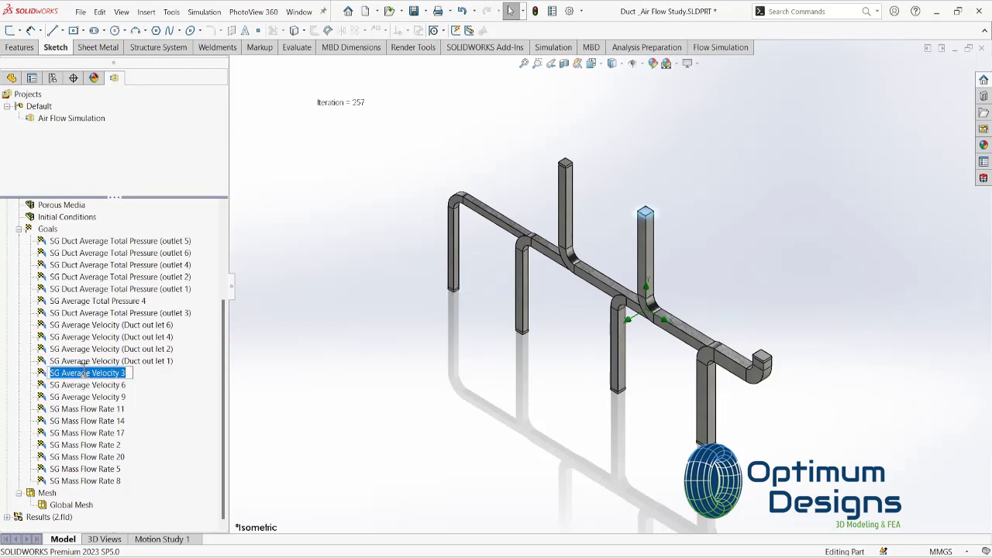
{"action": "type", "text": "SG Average Velocity (Duct out let 6)"}
{"action": "type", "text": "5"}
{"action": "key", "text": "Return"}
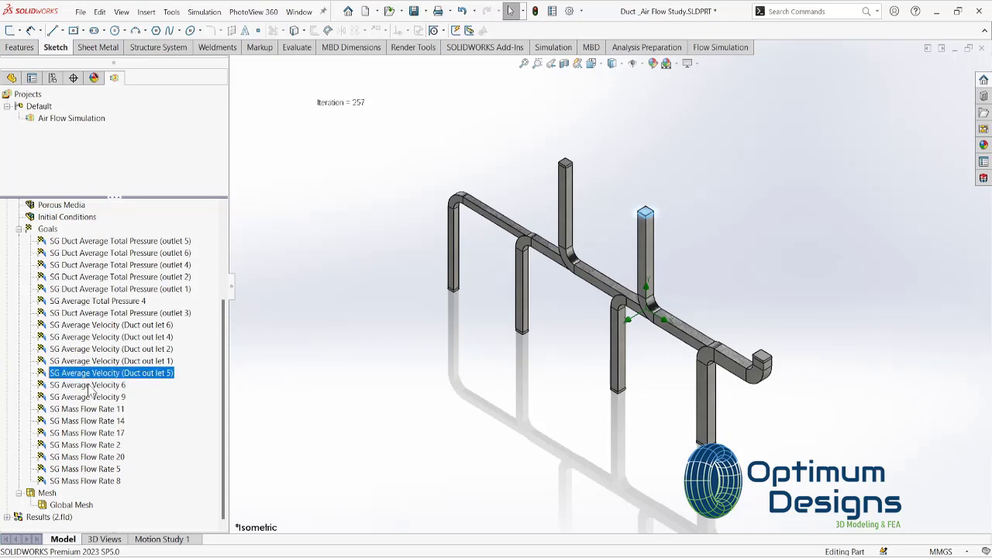
Compare velocity goal outlets, rename SG Average Velocity 9 to Duct out let 3, and begin renaming SG Mass Flow Rate 11
{"action": "left_click", "coordinate": [90, 385]}
{"action": "left_click", "coordinate": [95, 374]}
{"action": "left_click", "coordinate": [91, 386]}
{"action": "left_click", "coordinate": [115, 377]}
{"action": "left_click", "coordinate": [111, 397]}
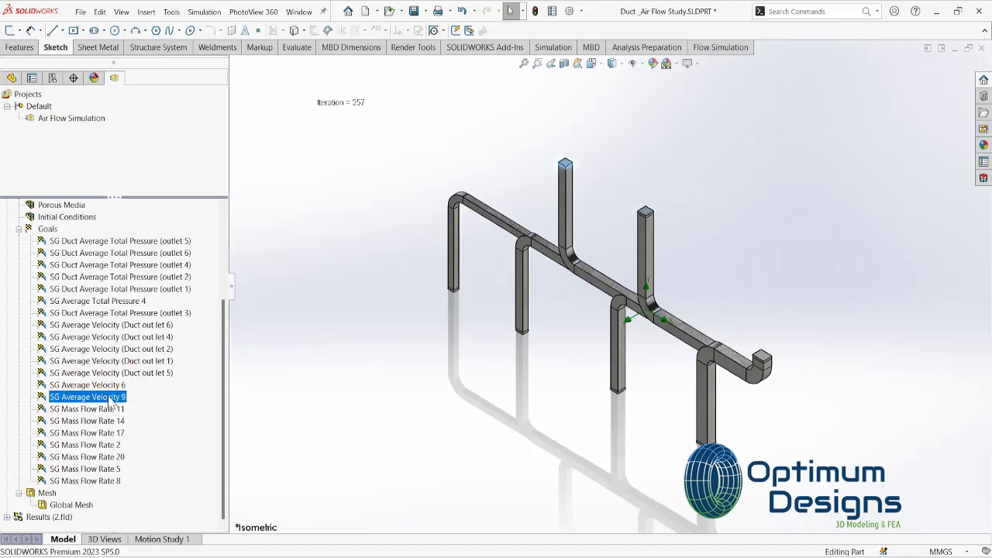
{"action": "left_click", "coordinate": [110, 397]}
{"action": "type", "text": "SG Average Velocity (Duct out let 6)"}
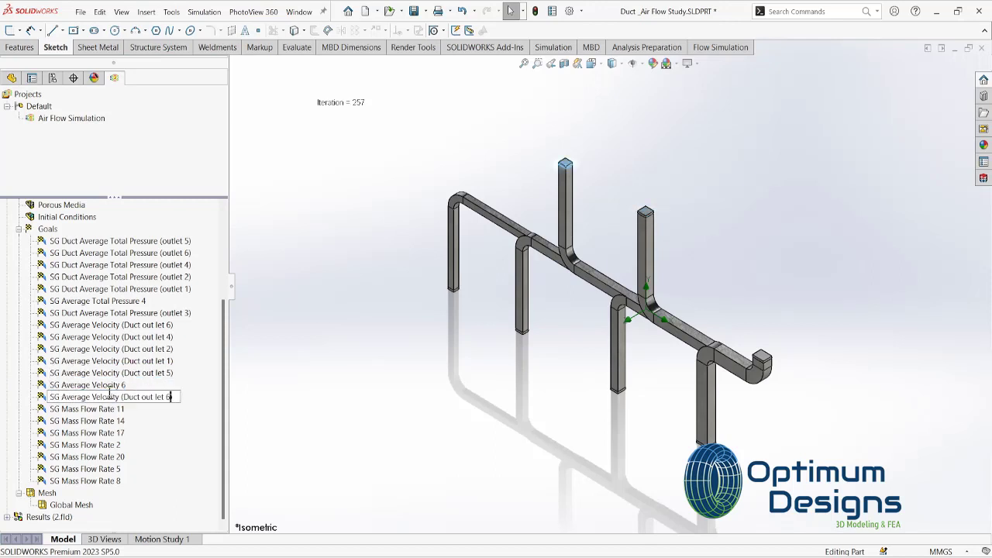
{"action": "type", "text": "3)"}
{"action": "key", "text": "Return"}
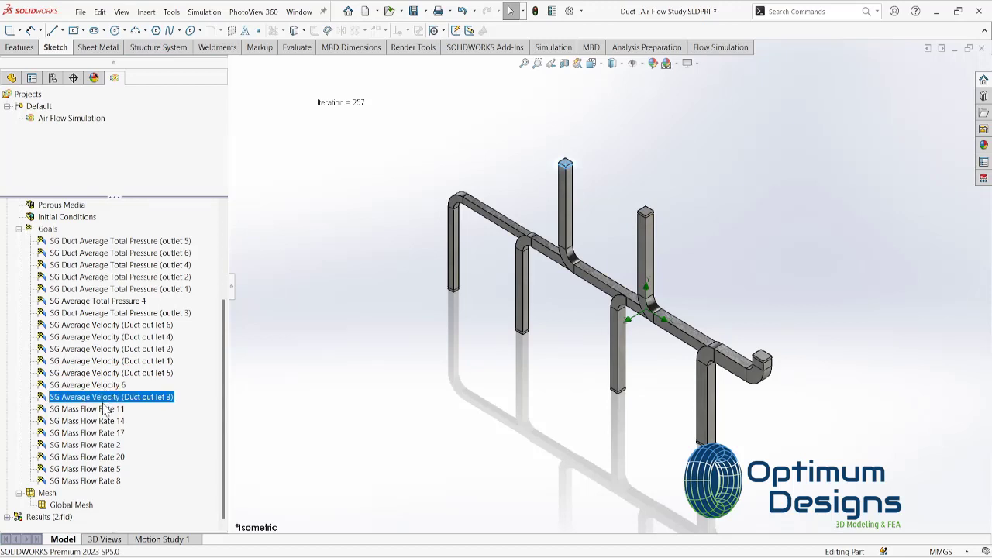
{"action": "left_click", "coordinate": [106, 409]}
{"action": "left_click", "coordinate": [106, 408]}
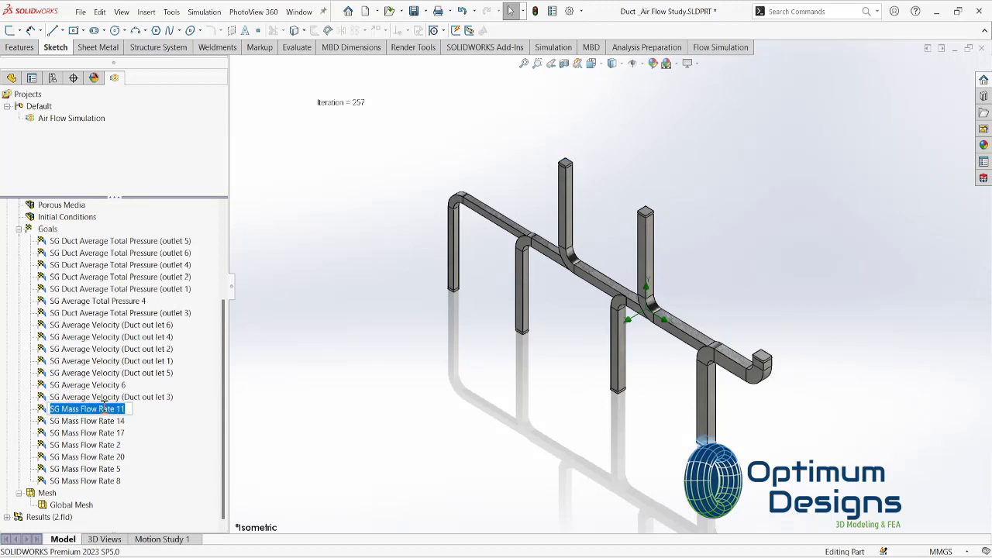
Name SG Mass Flow Rate 11 and 14 for Duct out let 6 and Duct out let 4
{"action": "key", "text": "End"}
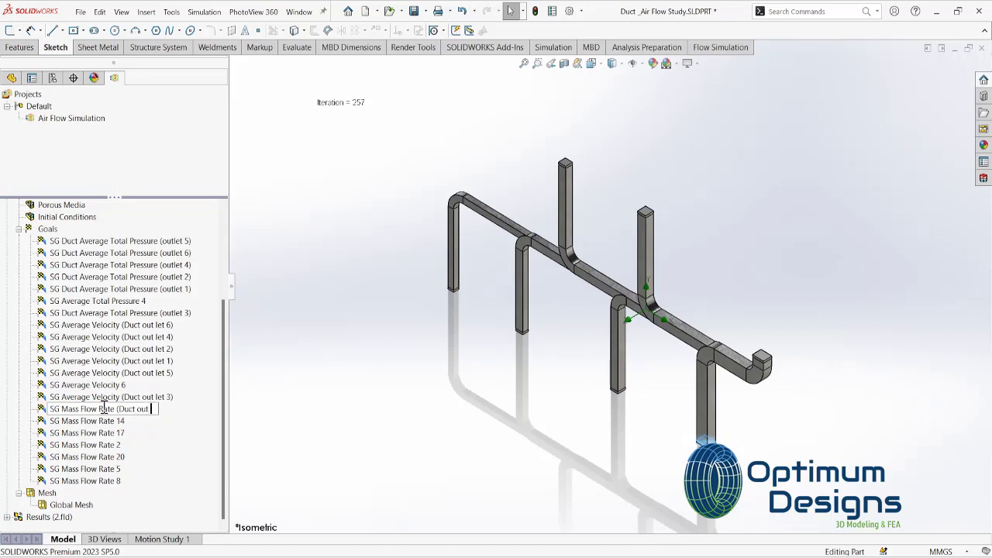
{"action": "type", "text": "let 6)"}
{"action": "key", "text": "Return"}
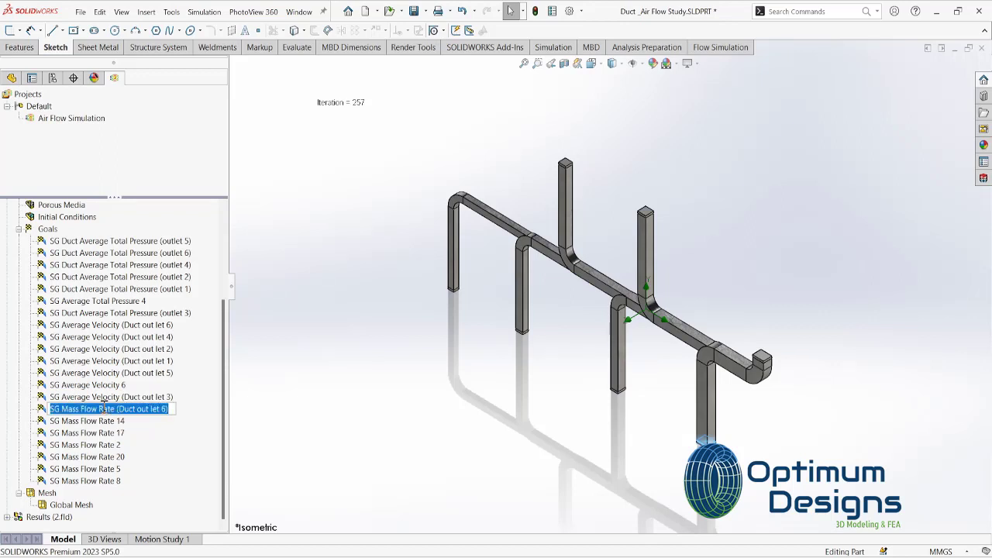
{"action": "left_click", "coordinate": [111, 422]}
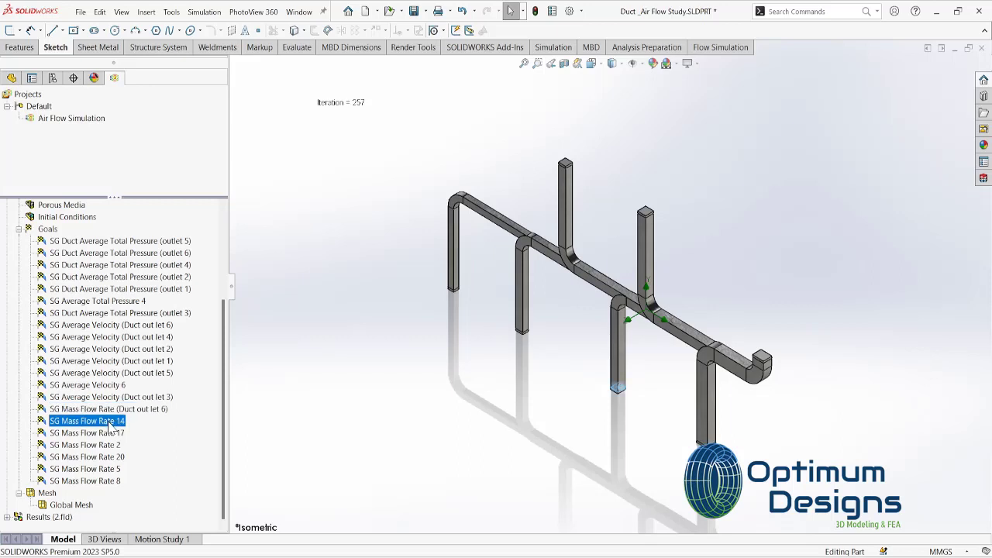
{"action": "left_click", "coordinate": [111, 423]}
{"action": "type", "text": "SG Mass Flow Rate (Duct out let 6)"}
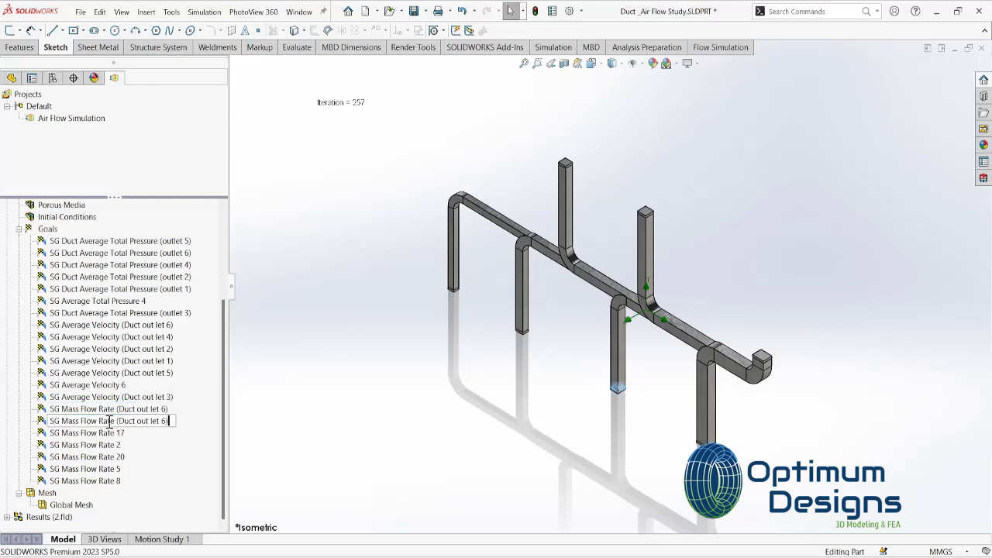
{"action": "type", "text": "4"}
{"action": "key", "text": "Return"}
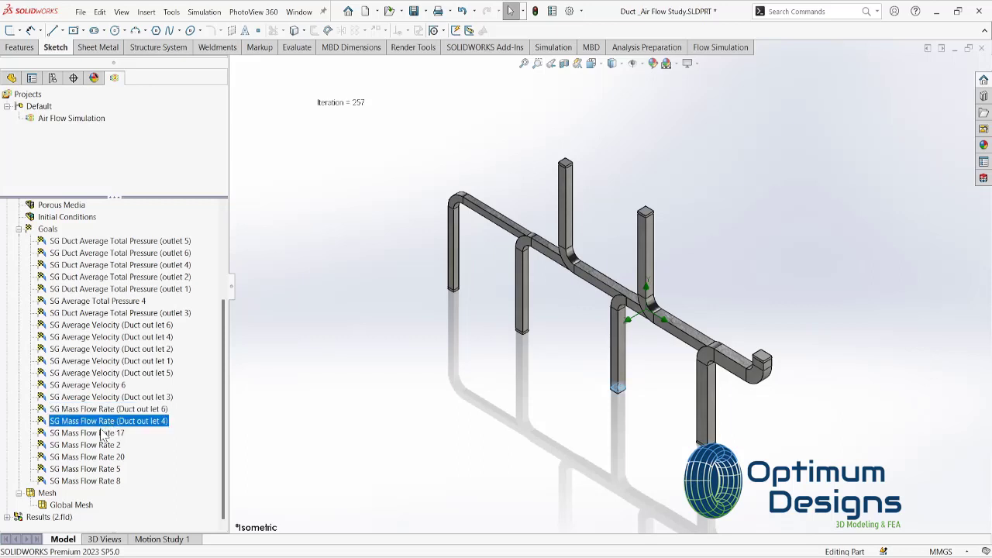
Rename SG Mass Flow Rate 17 and 2 to Duct out let 2 and Duct out let 5
{"action": "left_click", "coordinate": [102, 433]}
{"action": "left_click", "coordinate": [101, 432]}
{"action": "type", "text": "SG Mass Flow Rate (Duct out let 6)"}
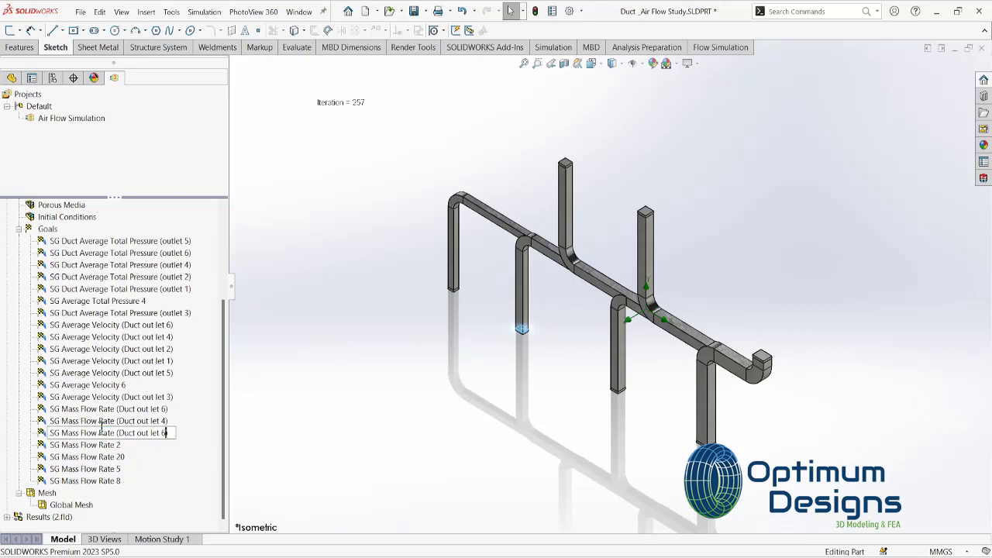
{"action": "key", "text": "Return"}
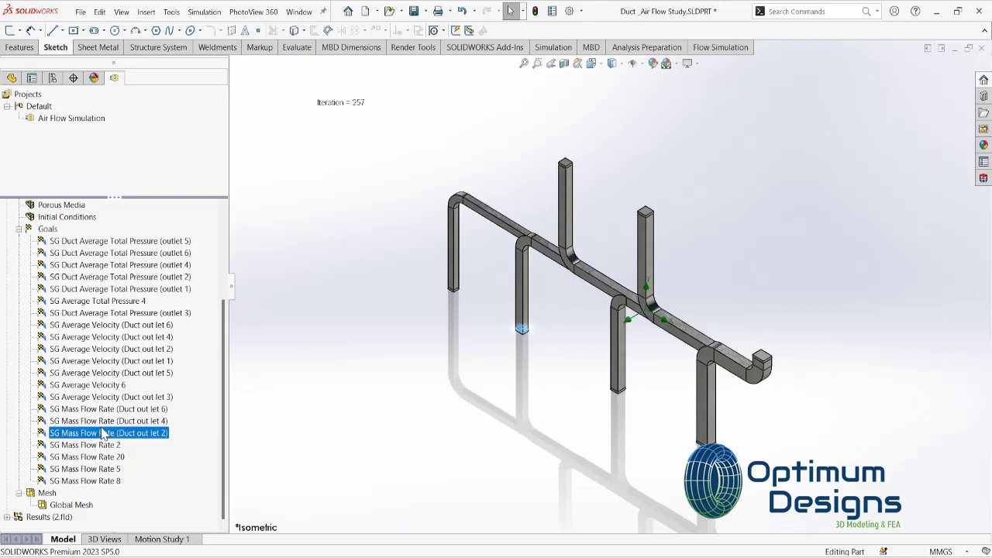
{"action": "left_click", "coordinate": [106, 446]}
{"action": "left_click", "coordinate": [106, 446]}
{"action": "type", "text": "SG Mass Flow Rate (Duct out let 6)"}
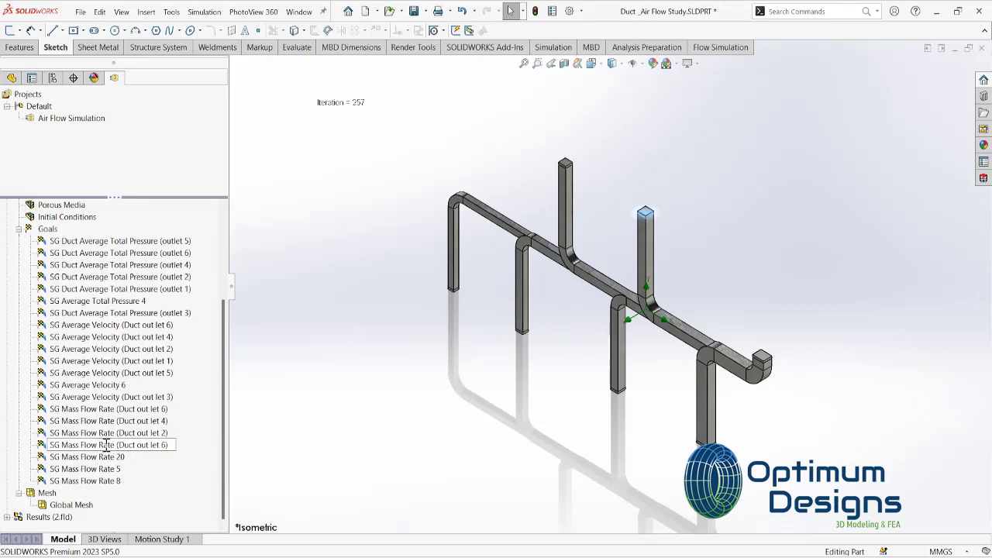
{"action": "type", "text": ")"}
{"action": "key", "text": "Return"}
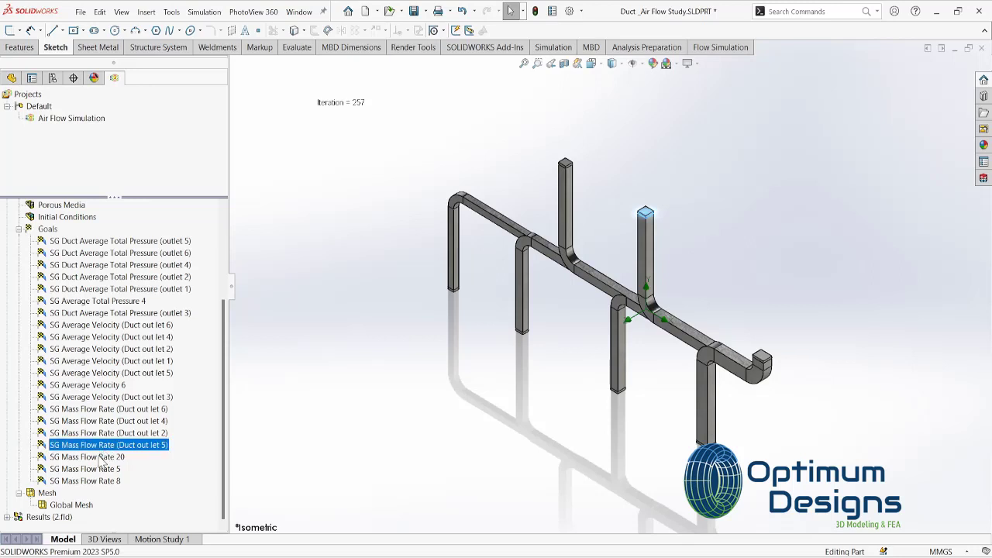
Rename SG Mass Flow Rate 20 to Duct out let 1
{"action": "left_click", "coordinate": [100, 457]}
{"action": "left_click", "coordinate": [100, 457]}
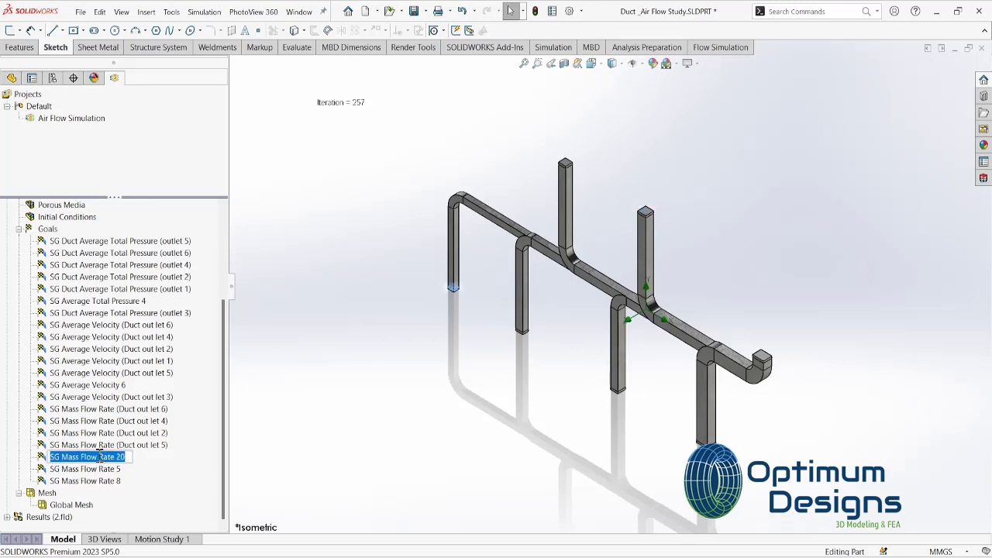
{"action": "type", "text": "SG Mass Flow Rate (Duct out let 6)"}
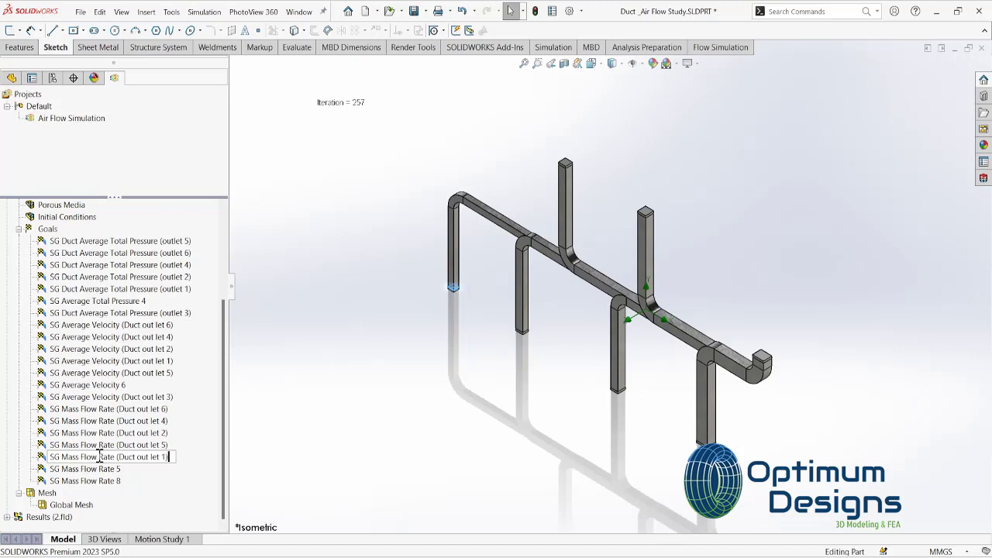
{"action": "type", "text": ")"}
{"action": "key", "text": "Return"}
Check SG Mass Flow Rate 5's outlet and rename SG Mass Flow Rate 8 with its Duct out let name
{"action": "left_click", "coordinate": [95, 469]}
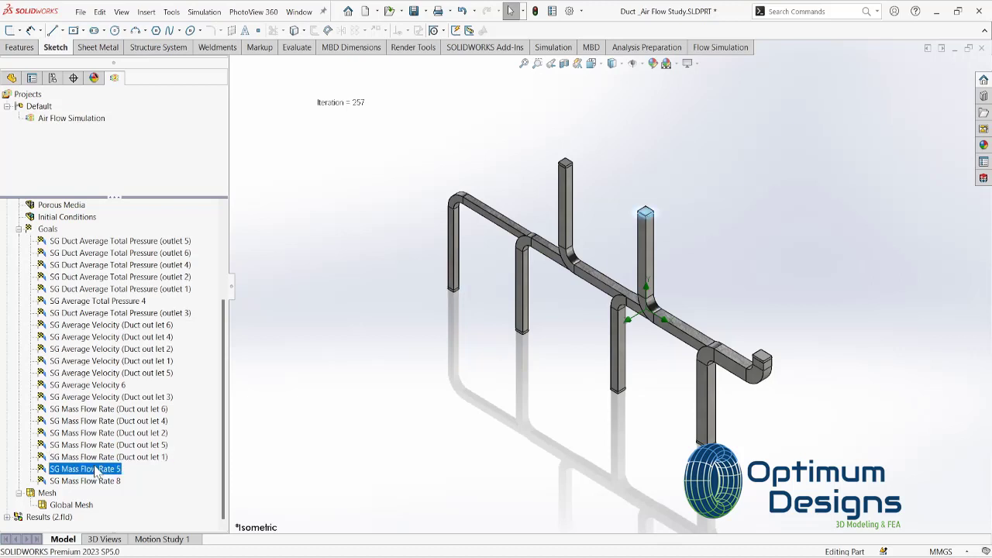
{"action": "left_click", "coordinate": [91, 481]}
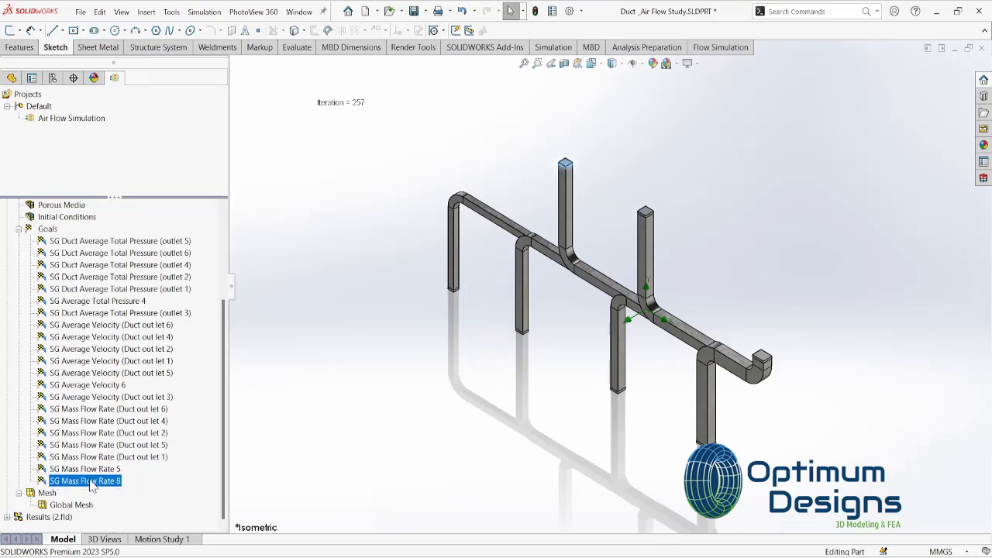
{"action": "left_click", "coordinate": [91, 482]}
{"action": "key", "text": "BackSpace"}
{"action": "type", "text": "(Duct out let 6)"}
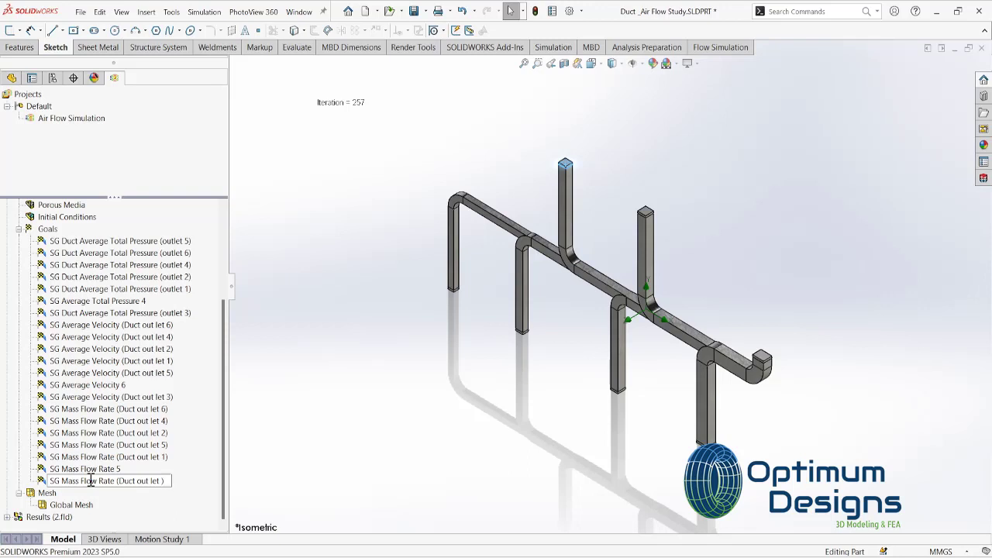
{"action": "key", "text": "Return"}
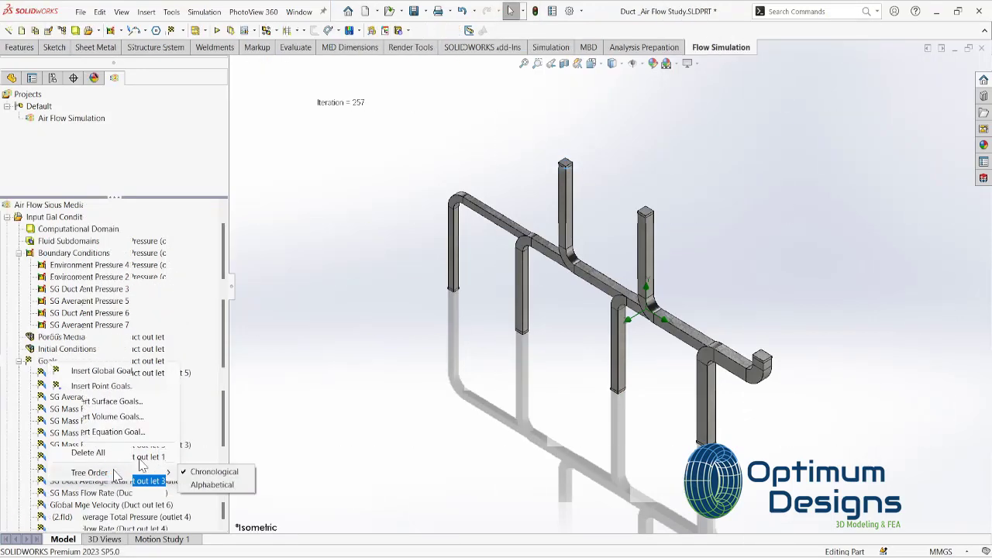
{"action": "scroll", "coordinate": [81, 488], "scroll_direction": "down", "scroll_amount": 4}
{"action": "scroll", "coordinate": [81, 494], "scroll_direction": "down", "scroll_amount": 3}
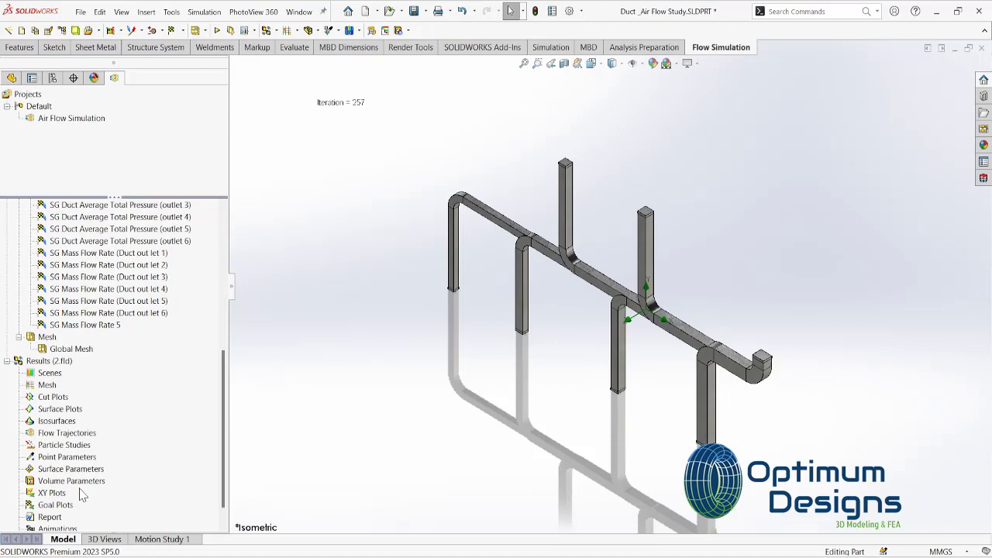
Start a flow trajectories plot and pick the first three duct-end faces as starting points
{"action": "double_click", "coordinate": [67, 433]}
{"action": "middle_click_drag", "start_coordinate": [564, 411], "coordinate": [742, 385]}
{"action": "scroll", "coordinate": [631, 316], "scroll_direction": "down", "scroll_amount": 5}
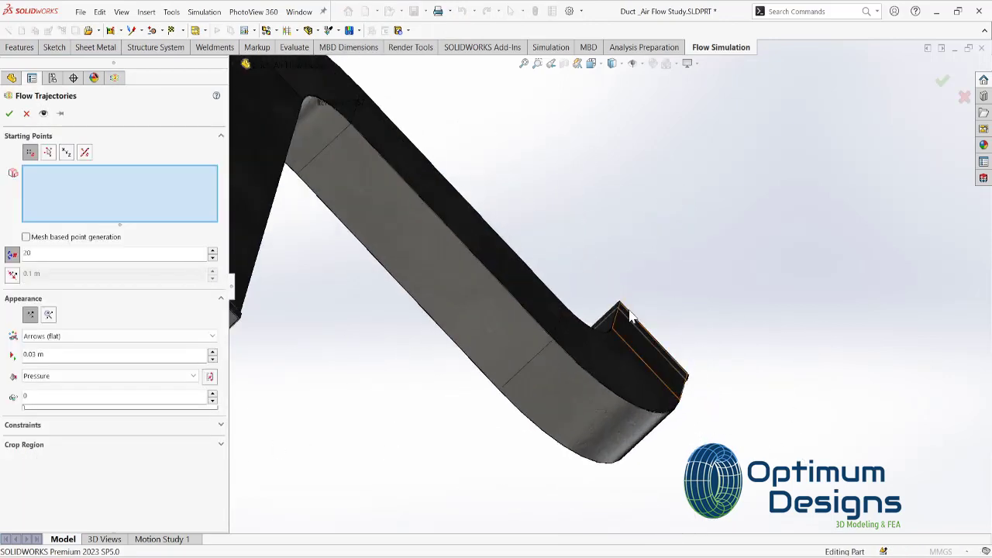
{"action": "scroll", "coordinate": [516, 262], "scroll_direction": "down", "scroll_amount": 5}
{"action": "left_click", "coordinate": [515, 262]}
{"action": "scroll", "coordinate": [443, 115], "scroll_direction": "up", "scroll_amount": 8}
{"action": "scroll", "coordinate": [450, 113], "scroll_direction": "up", "scroll_amount": 3}
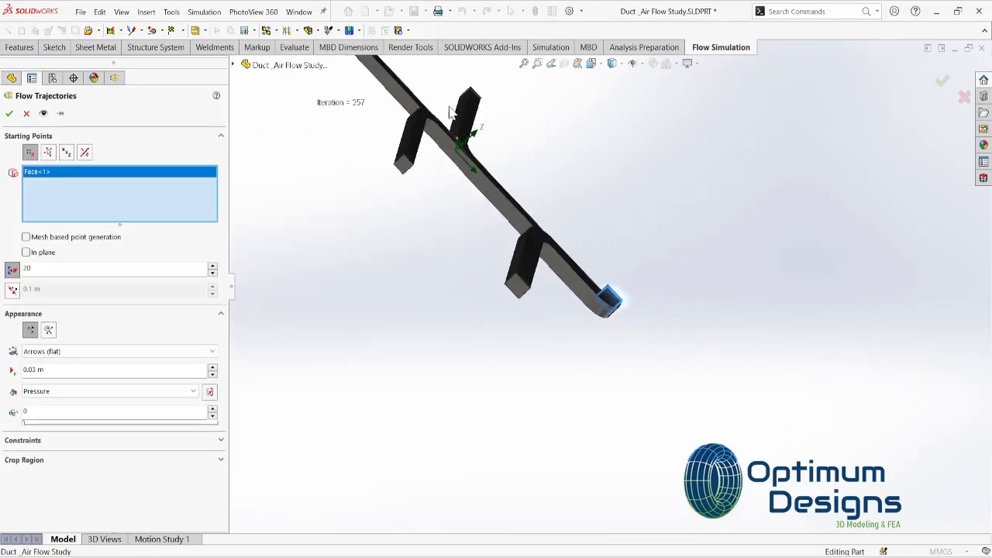
{"action": "scroll", "coordinate": [528, 211], "scroll_direction": "down", "scroll_amount": 5}
{"action": "scroll", "coordinate": [416, 111], "scroll_direction": "down", "scroll_amount": 3}
{"action": "left_click", "coordinate": [416, 111]}
{"action": "scroll", "coordinate": [416, 137], "scroll_direction": "up", "scroll_amount": 3}
{"action": "scroll", "coordinate": [483, 142], "scroll_direction": "up", "scroll_amount": 5}
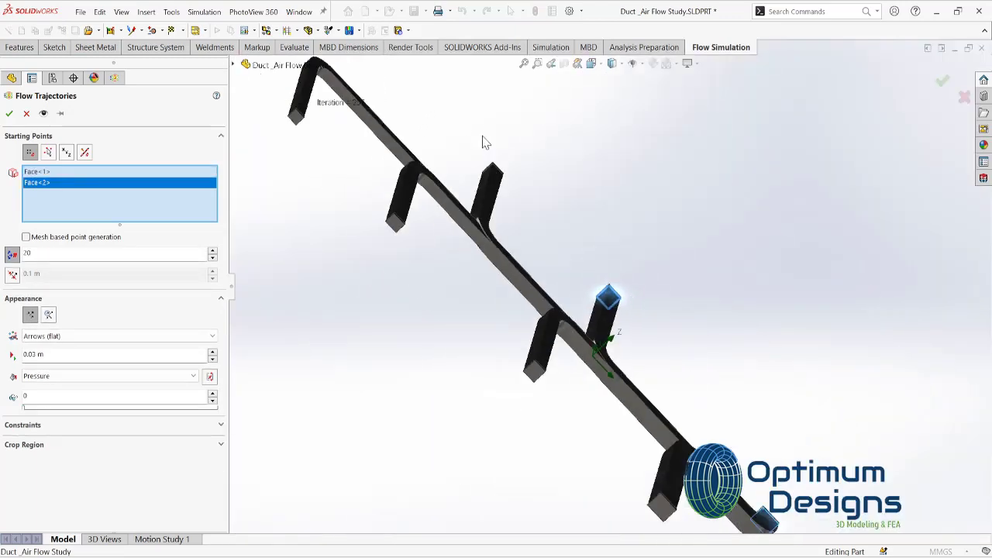
{"action": "scroll", "coordinate": [482, 142], "scroll_direction": "down", "scroll_amount": 5}
{"action": "scroll", "coordinate": [582, 129], "scroll_direction": "down", "scroll_amount": 3}
{"action": "left_click", "coordinate": [507, 175]}
{"action": "scroll", "coordinate": [509, 184], "scroll_direction": "up", "scroll_amount": 5}
{"action": "scroll", "coordinate": [601, 283], "scroll_direction": "up", "scroll_amount": 3}
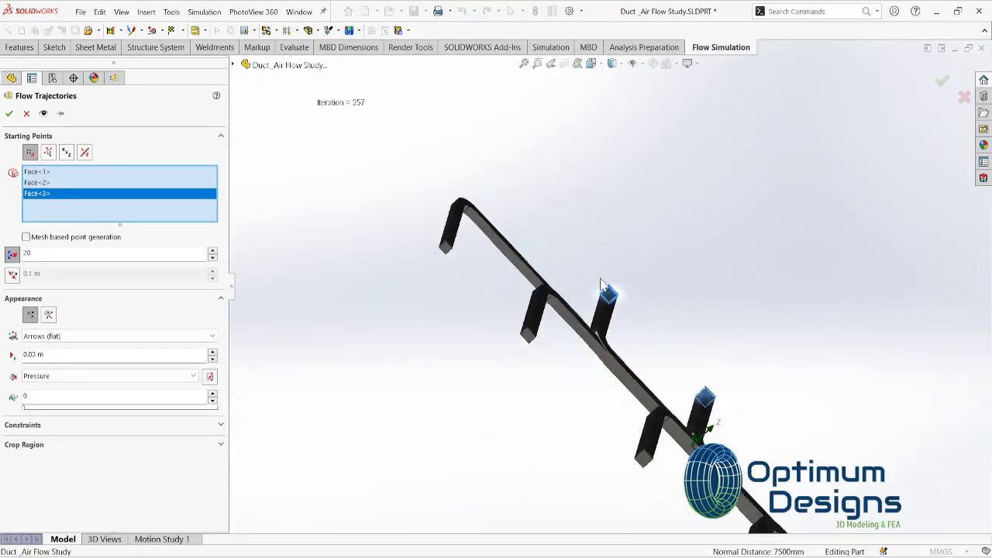
Add the fourth through seventh duct-end faces as trajectory starting points
{"action": "middle_click_drag", "start_coordinate": [600, 283], "coordinate": [447, 403]}
{"action": "scroll", "coordinate": [715, 341], "scroll_direction": "down", "scroll_amount": 5}
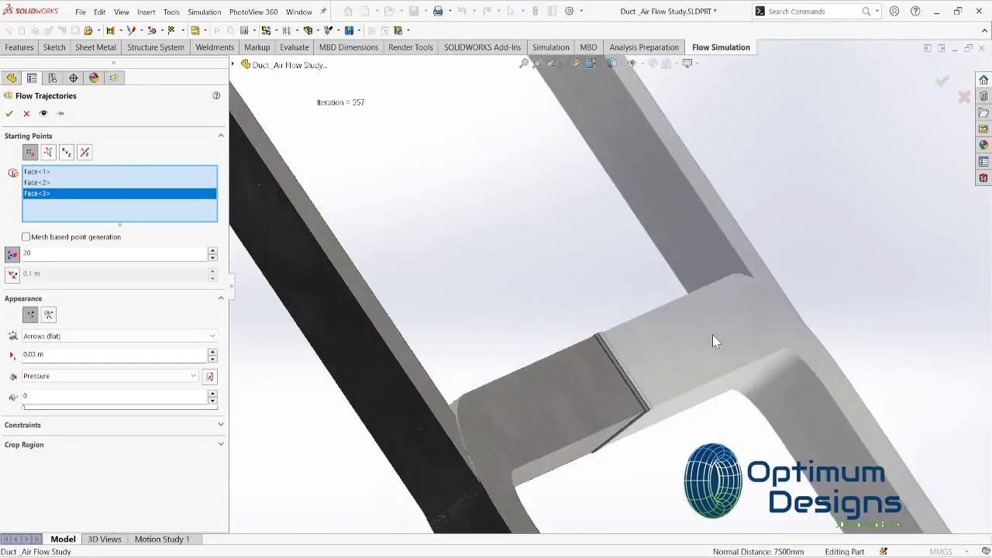
{"action": "scroll", "coordinate": [712, 335], "scroll_direction": "down", "scroll_amount": 3}
{"action": "left_click", "coordinate": [655, 289]}
{"action": "scroll", "coordinate": [528, 201], "scroll_direction": "up", "scroll_amount": 5}
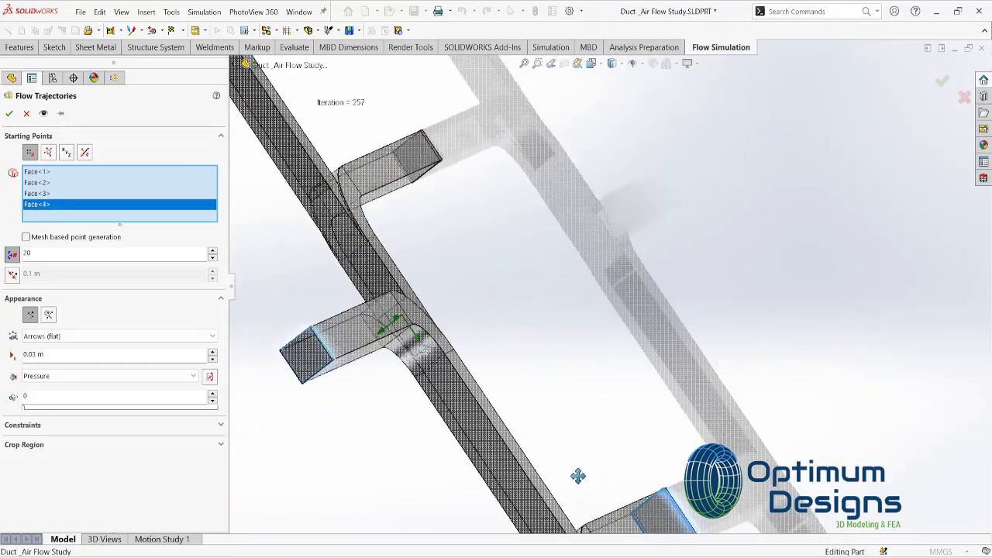
{"action": "scroll", "coordinate": [578, 476], "scroll_direction": "down", "scroll_amount": 5}
{"action": "scroll", "coordinate": [513, 258], "scroll_direction": "down", "scroll_amount": 2}
{"action": "left_click", "coordinate": [514, 258]}
{"action": "scroll", "coordinate": [513, 258], "scroll_direction": "up", "scroll_amount": 3}
{"action": "scroll", "coordinate": [534, 270], "scroll_direction": "up", "scroll_amount": 3}
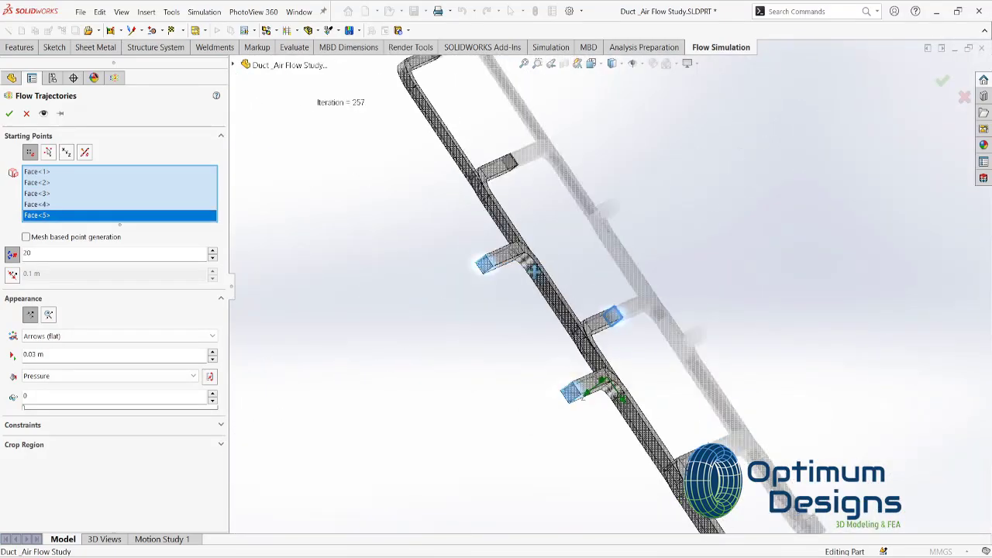
{"action": "scroll", "coordinate": [543, 336], "scroll_direction": "down", "scroll_amount": 3}
{"action": "scroll", "coordinate": [583, 194], "scroll_direction": "down", "scroll_amount": 3}
{"action": "left_click", "coordinate": [501, 280]}
{"action": "scroll", "coordinate": [501, 236], "scroll_direction": "up", "scroll_amount": 4}
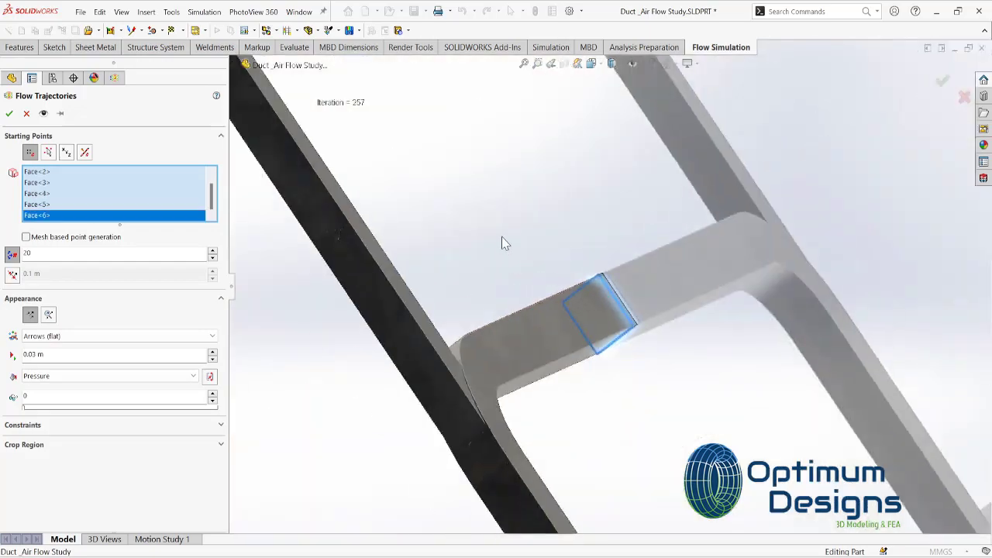
{"action": "scroll", "coordinate": [502, 236], "scroll_direction": "down", "scroll_amount": 3}
{"action": "scroll", "coordinate": [501, 437], "scroll_direction": "down", "scroll_amount": 2}
{"action": "left_click", "coordinate": [501, 437]}
{"action": "scroll", "coordinate": [481, 291], "scroll_direction": "up", "scroll_amount": 2}
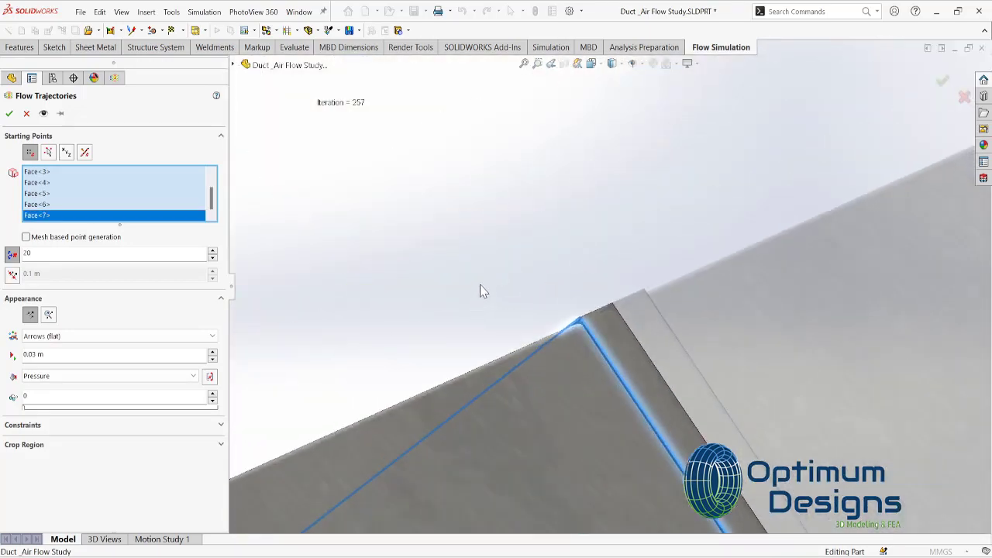
{"action": "scroll", "coordinate": [481, 291], "scroll_direction": "up", "scroll_amount": 3}
Switch the duct model to the isometric view
{"action": "left_click", "coordinate": [611, 64]}
{"action": "left_click", "coordinate": [609, 85]}
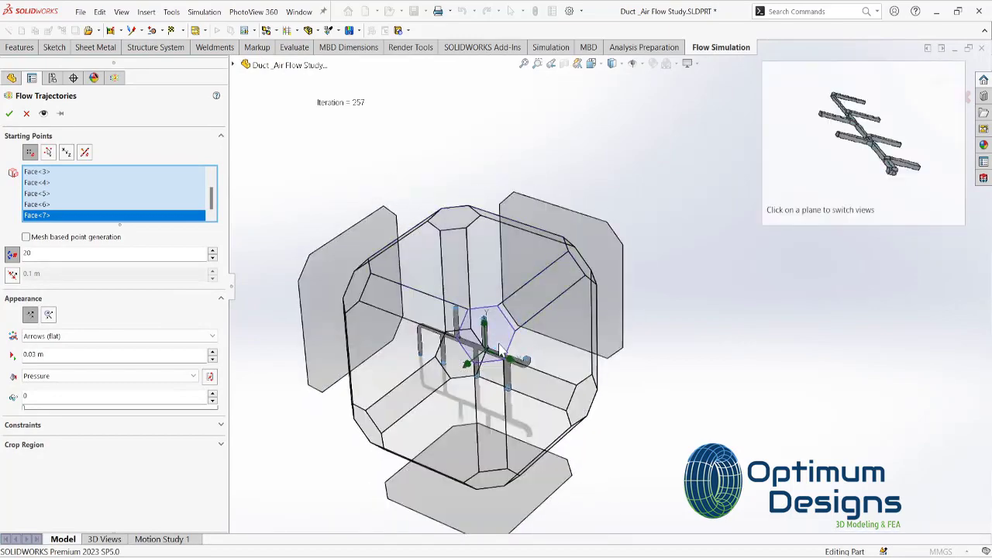
{"action": "left_click", "coordinate": [502, 353]}
Colour the flow trajectories by Velocity from 120 points and compute them
{"action": "left_click", "coordinate": [62, 377]}
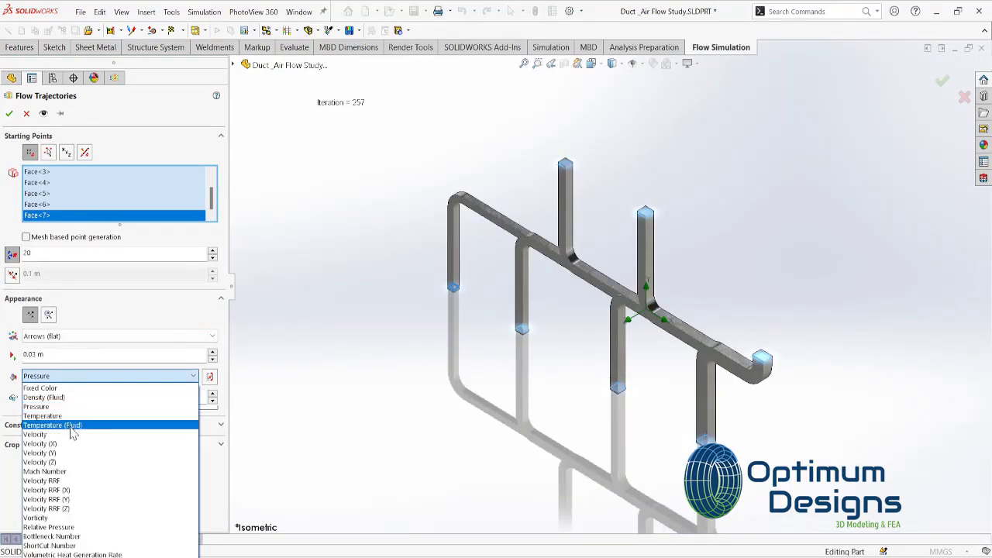
{"action": "left_click", "coordinate": [72, 434]}
{"action": "double_click", "coordinate": [31, 254]}
{"action": "type", "text": "1"}
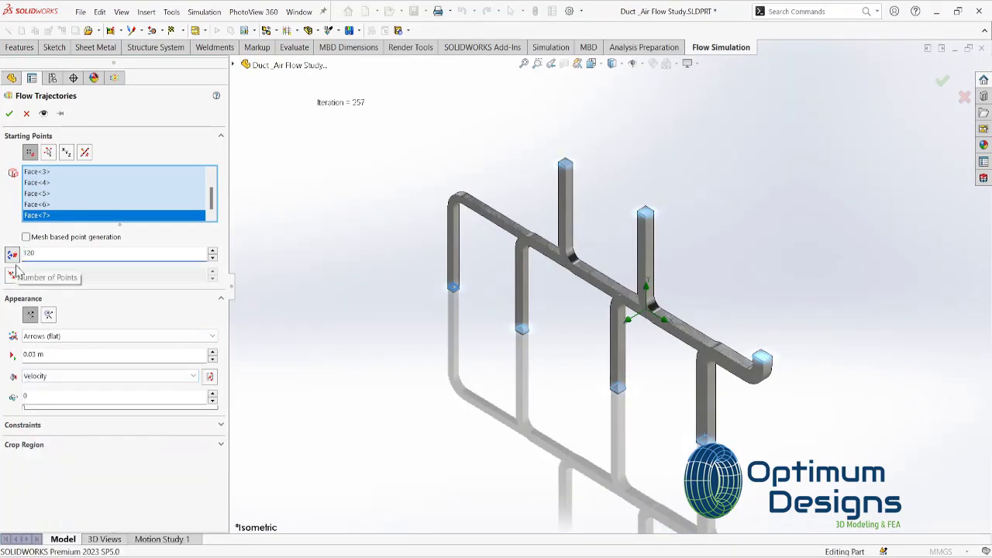
{"action": "left_click", "coordinate": [172, 216]}
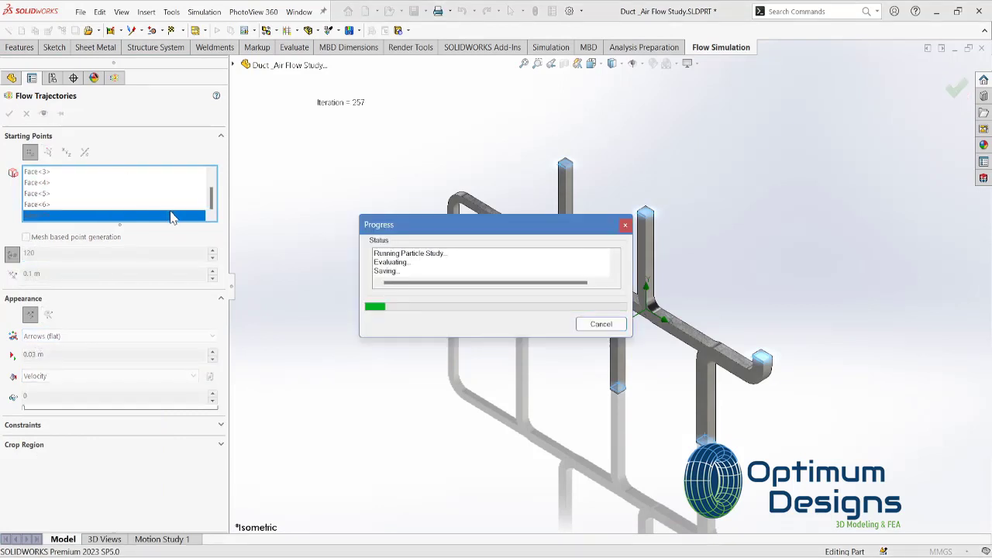
Set the duct model transparency to 0.50
{"action": "left_click", "coordinate": [324, 30]}
{"action": "left_click", "coordinate": [339, 127]}
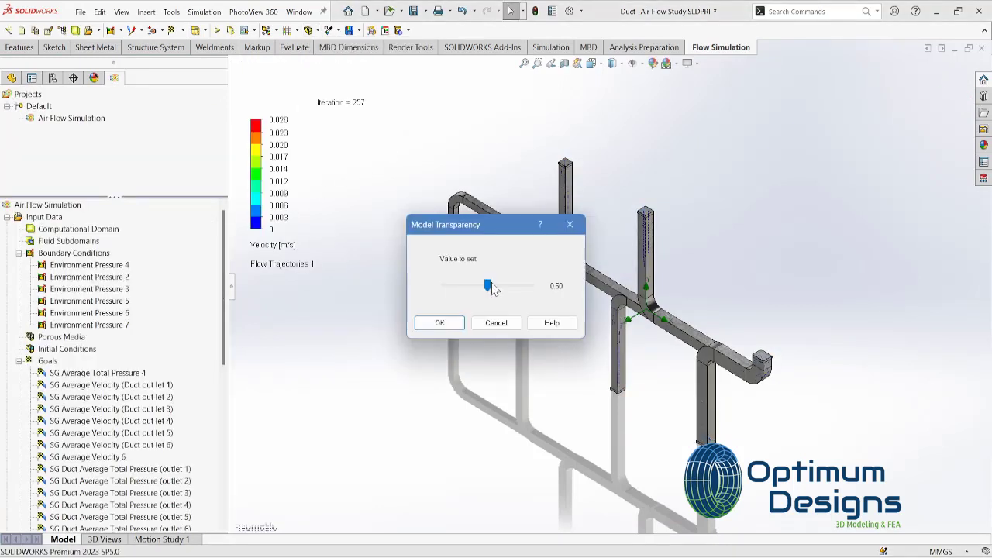
{"action": "left_click", "coordinate": [455, 321]}
{"action": "scroll", "coordinate": [724, 386], "scroll_direction": "down", "scroll_amount": 5}
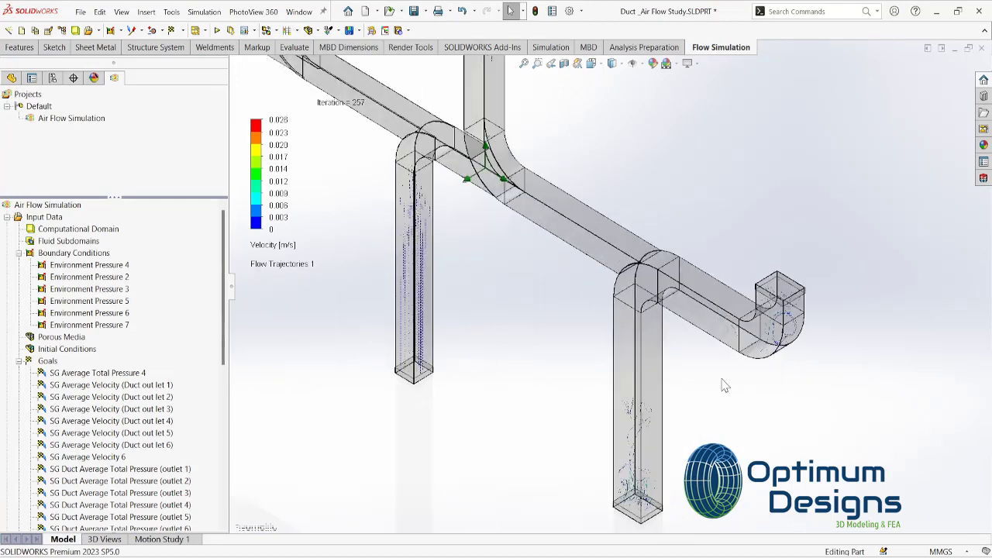
{"action": "scroll", "coordinate": [729, 364], "scroll_direction": "down", "scroll_amount": 3}
{"action": "scroll", "coordinate": [86, 364], "scroll_direction": "down", "scroll_amount": 6}
{"action": "scroll", "coordinate": [85, 441], "scroll_direction": "down", "scroll_amount": 1}
Increase the arrow size of Flow Trajectories 1 and recompute the trajectories
{"action": "right_click", "coordinate": [81, 445]}
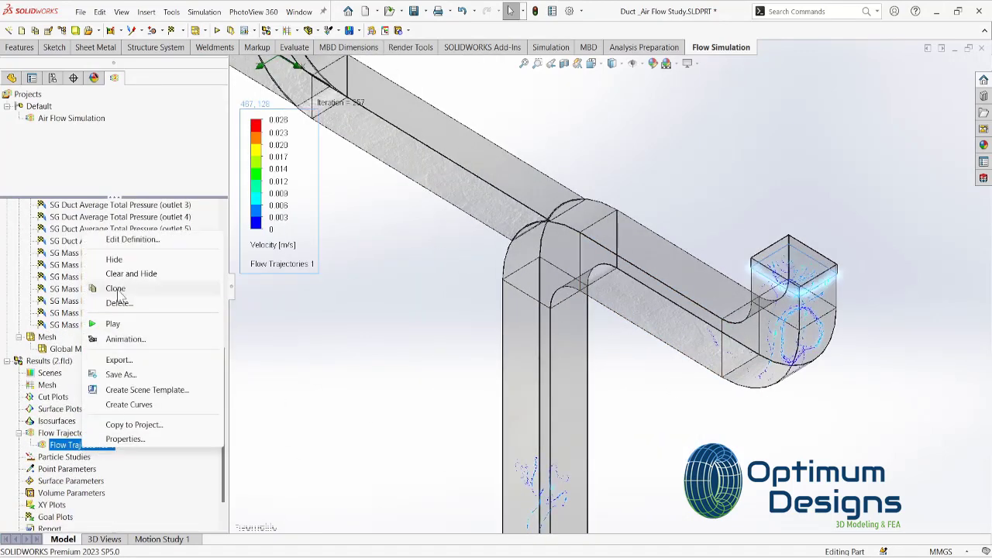
{"action": "left_click", "coordinate": [132, 239]}
{"action": "left_click", "coordinate": [28, 354]}
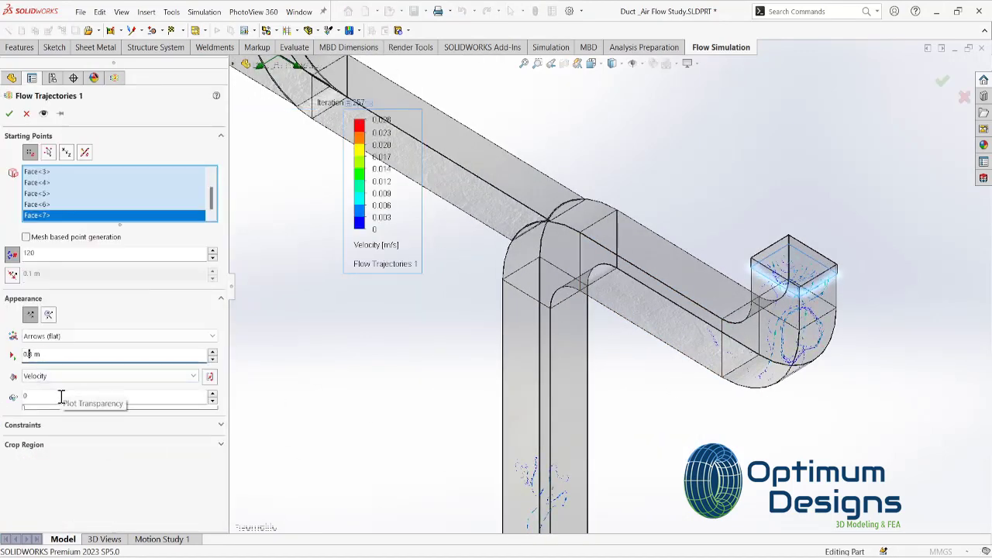
{"action": "left_click", "coordinate": [10, 113]}
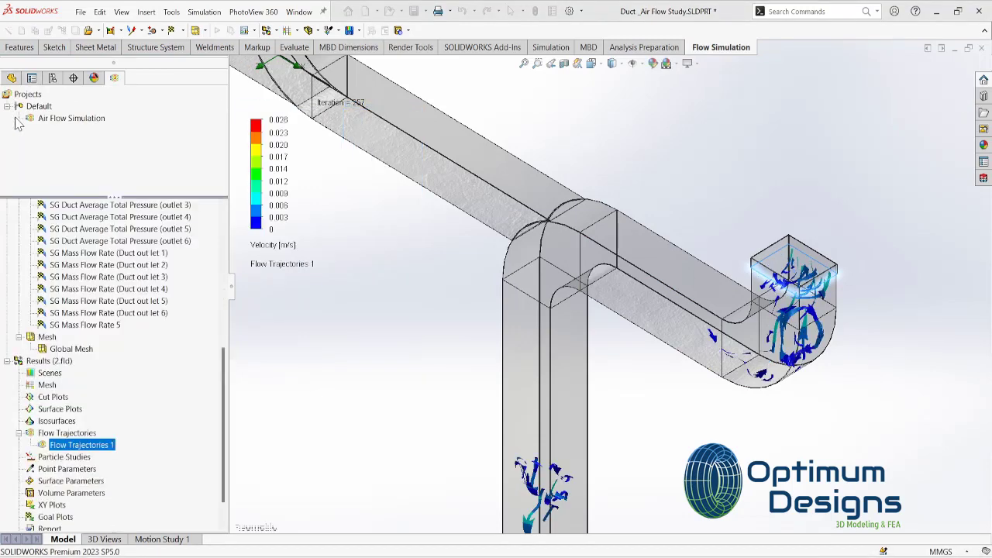
{"action": "scroll", "coordinate": [503, 238], "scroll_direction": "up", "scroll_amount": 3}
{"action": "scroll", "coordinate": [482, 240], "scroll_direction": "up", "scroll_amount": 2}
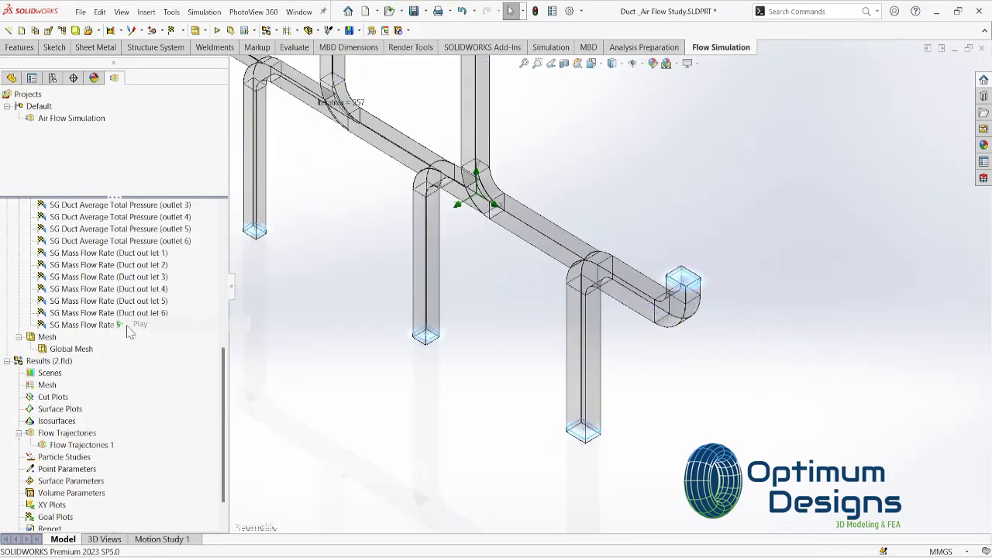
Return the duct to the isometric view and zoom in to inspect the trajectories
{"action": "key", "text": "ctrl+7"}
{"action": "scroll", "coordinate": [481, 175], "scroll_direction": "down", "scroll_amount": 3}
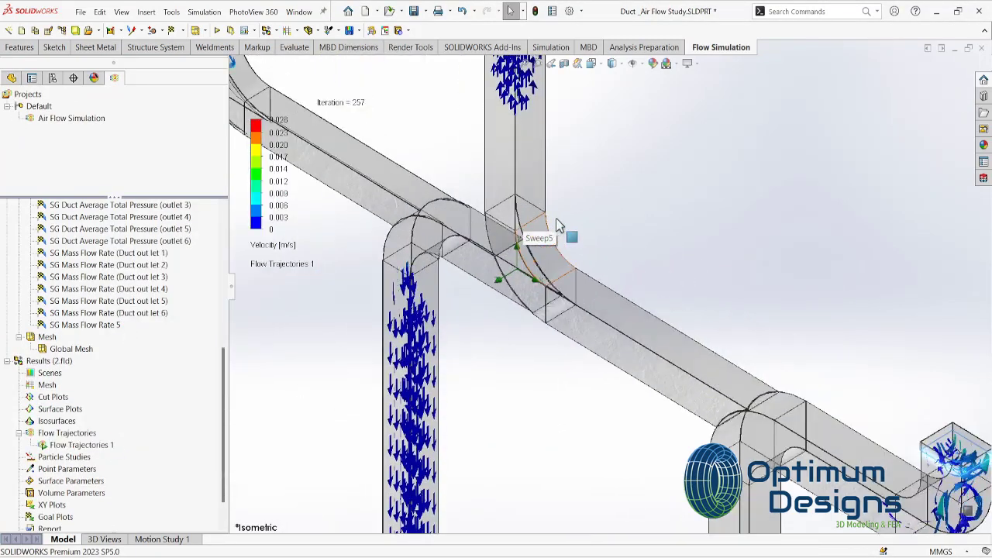
{"action": "right_click", "coordinate": [686, 378]}
{"action": "scroll", "coordinate": [594, 406], "scroll_direction": "down", "scroll_amount": 2}
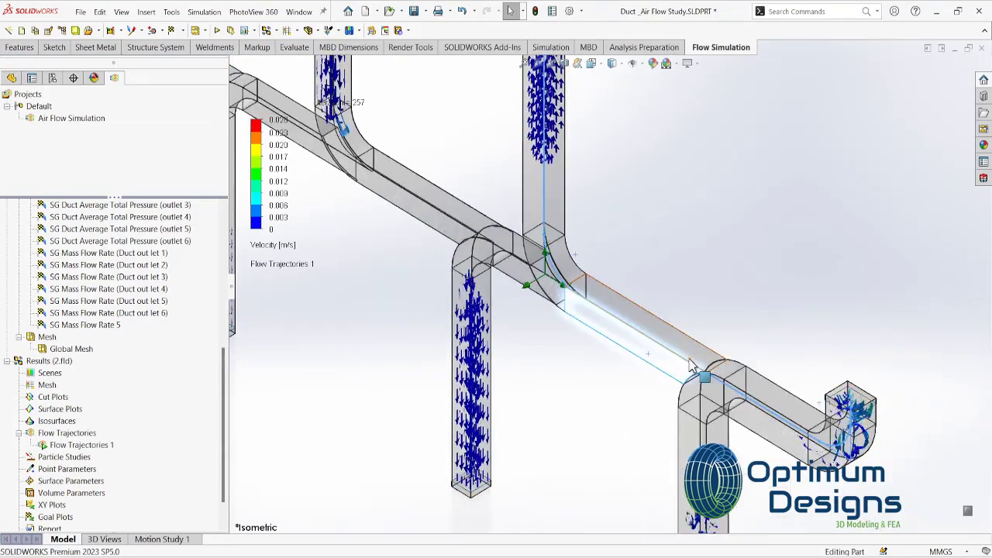
{"action": "scroll", "coordinate": [794, 450], "scroll_direction": "down", "scroll_amount": 2}
{"action": "scroll", "coordinate": [721, 264], "scroll_direction": "up", "scroll_amount": 2}
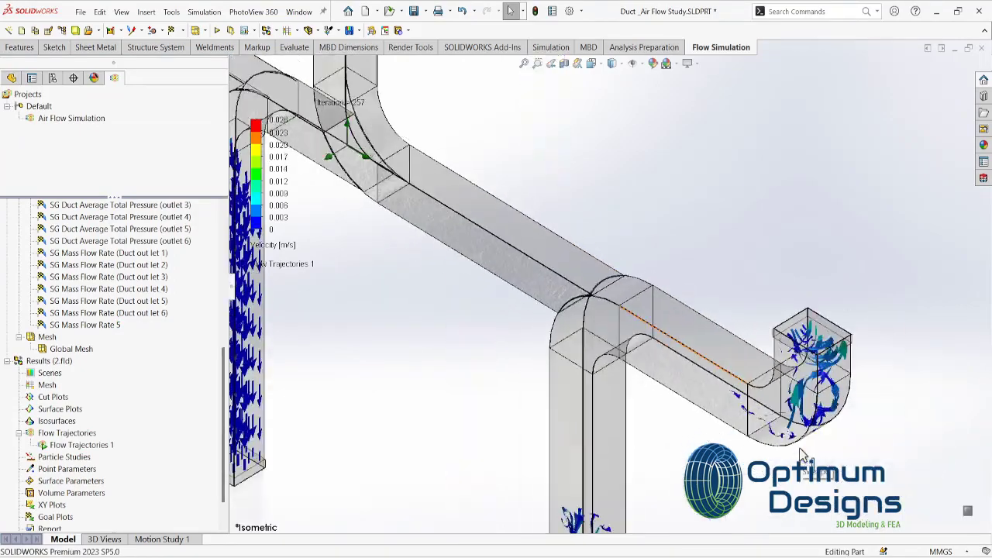
{"action": "scroll", "coordinate": [582, 279], "scroll_direction": "up", "scroll_amount": 2}
{"action": "scroll", "coordinate": [453, 295], "scroll_direction": "down", "scroll_amount": 2}
{"action": "scroll", "coordinate": [453, 294], "scroll_direction": "up", "scroll_amount": 1}
{"action": "scroll", "coordinate": [453, 294], "scroll_direction": "up", "scroll_amount": 3}
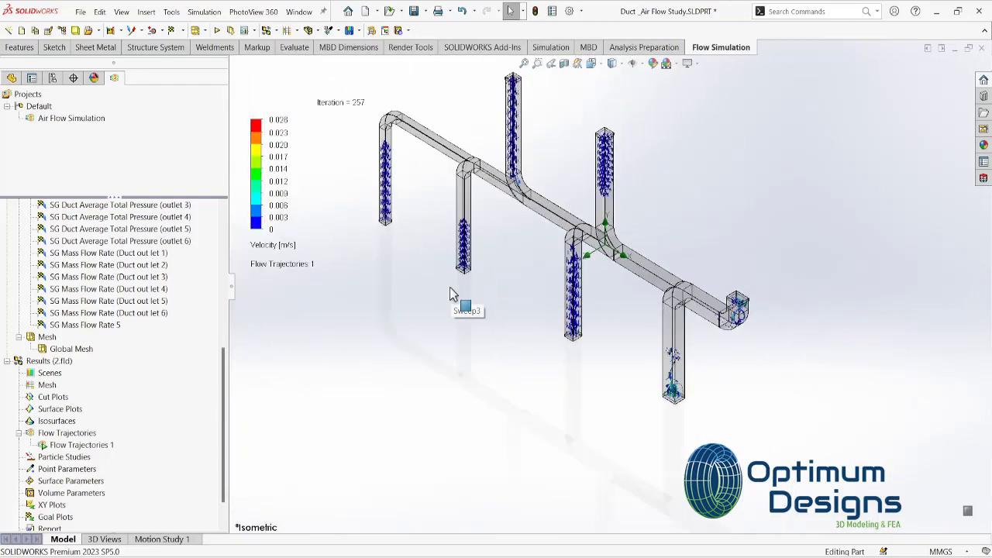
Play the Flow Trajectories 1 animation and access the model transparency setting
{"action": "right_click", "coordinate": [81, 445]}
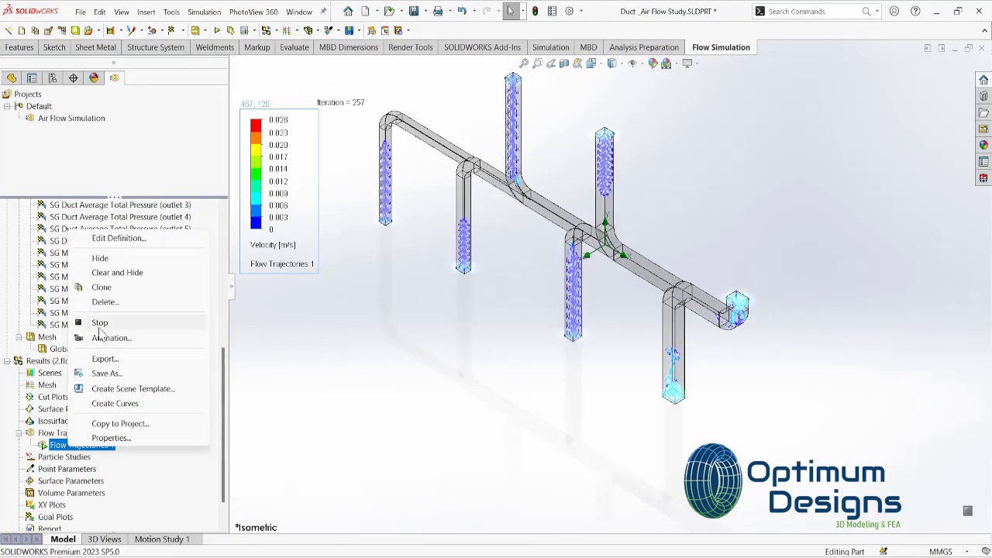
{"action": "left_click", "coordinate": [99, 322]}
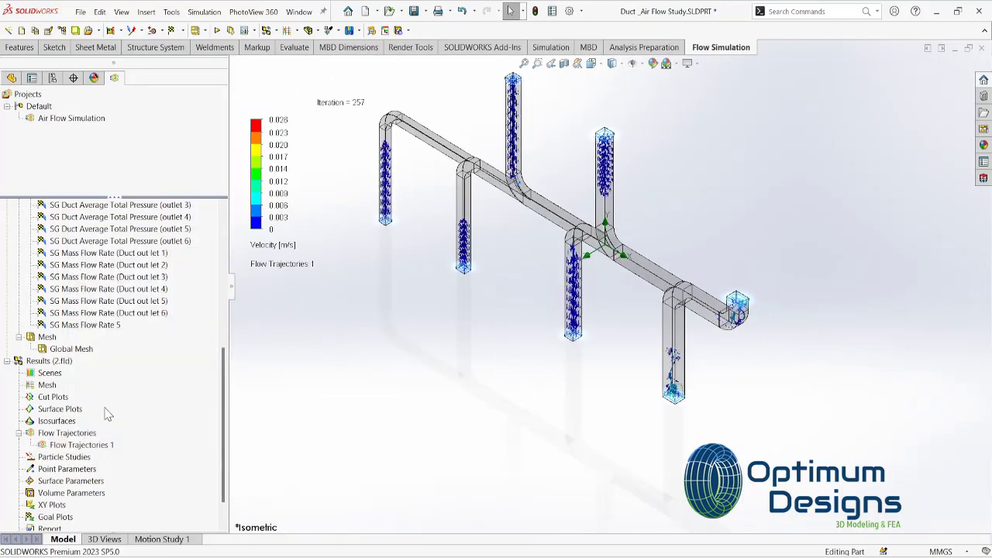
{"action": "left_click", "coordinate": [313, 30]}
{"action": "left_click", "coordinate": [337, 127]}
{"action": "left_click", "coordinate": [459, 322]}
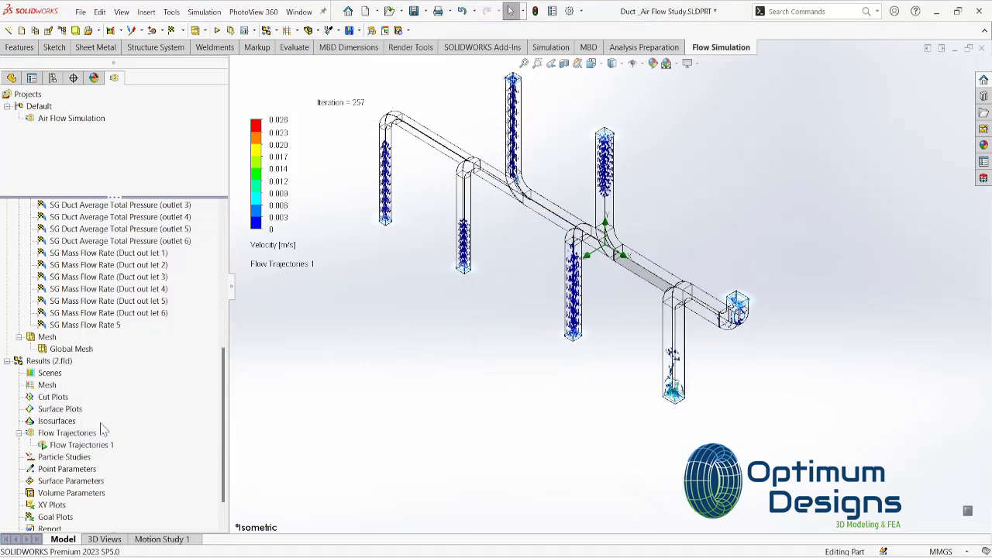
{"action": "scroll", "coordinate": [101, 293], "scroll_direction": "up", "scroll_amount": 8}
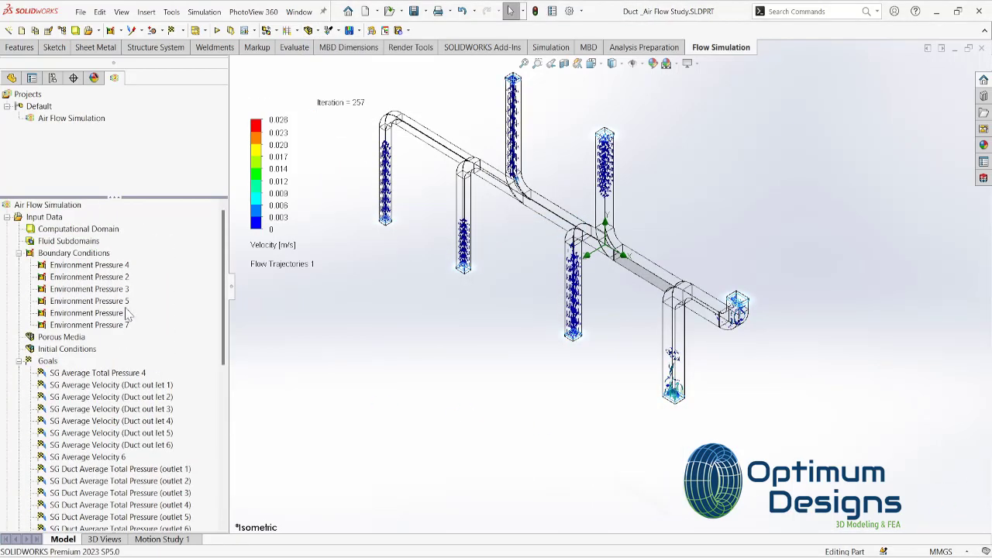
{"action": "right_click", "coordinate": [93, 254]}
{"action": "left_click", "coordinate": [159, 262]}
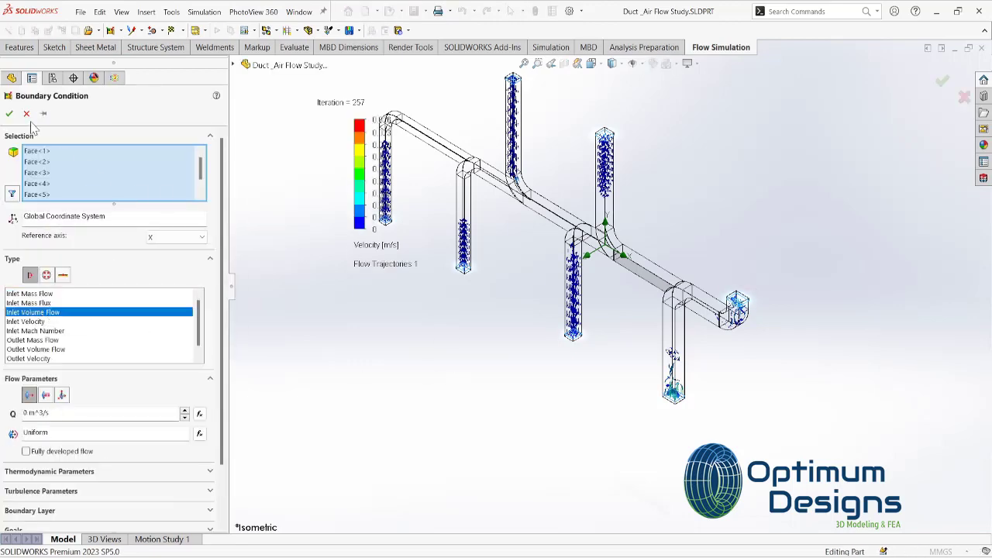
{"action": "left_click", "coordinate": [26, 114]}
{"action": "scroll", "coordinate": [93, 310], "scroll_direction": "down", "scroll_amount": 5}
{"action": "right_click", "coordinate": [81, 408]}
{"action": "left_click", "coordinate": [166, 264]}
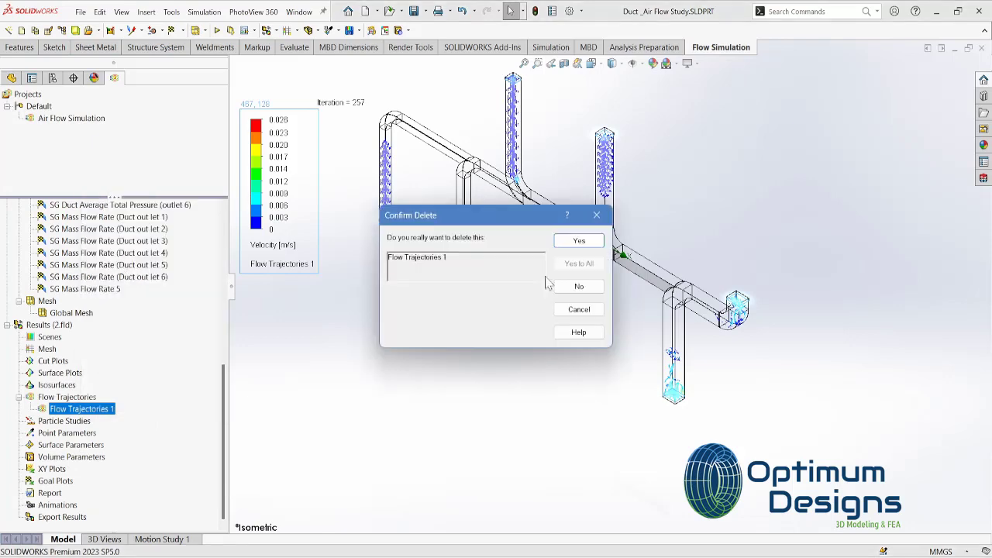
{"action": "left_click", "coordinate": [579, 240]}
{"action": "left_click", "coordinate": [308, 31]}
{"action": "left_click", "coordinate": [341, 124]}
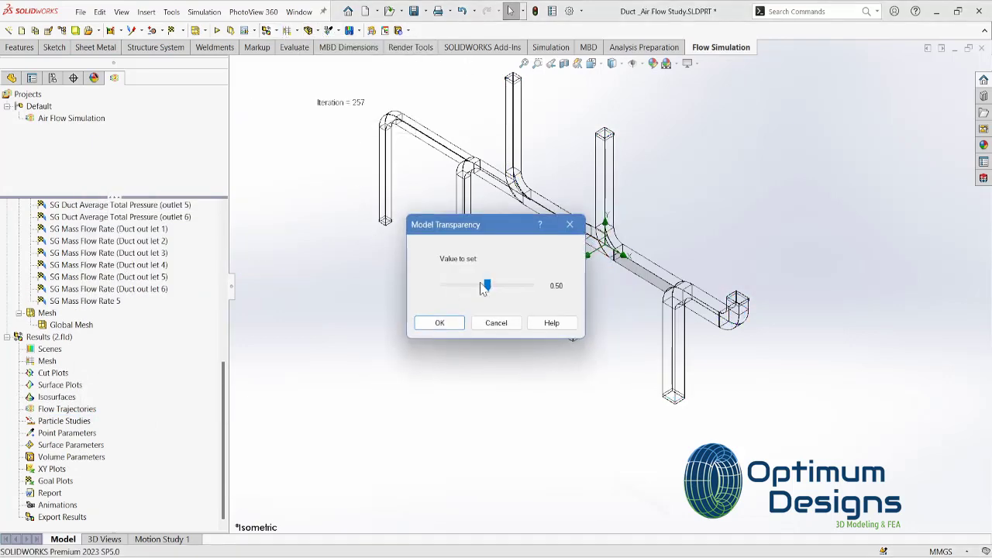
{"action": "left_click", "coordinate": [439, 323]}
{"action": "scroll", "coordinate": [115, 287], "scroll_direction": "up", "scroll_amount": 8}
{"action": "left_click", "coordinate": [89, 265]}
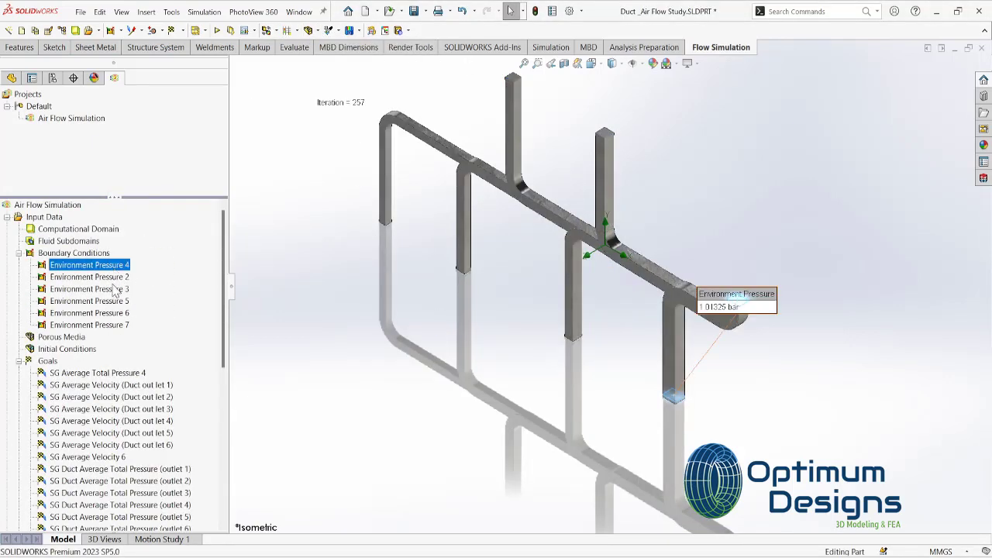
{"action": "left_click", "coordinate": [109, 277]}
{"action": "left_click", "coordinate": [109, 289]}
{"action": "left_click", "coordinate": [109, 300]}
{"action": "left_click", "coordinate": [109, 312]}
{"action": "left_click", "coordinate": [107, 326]}
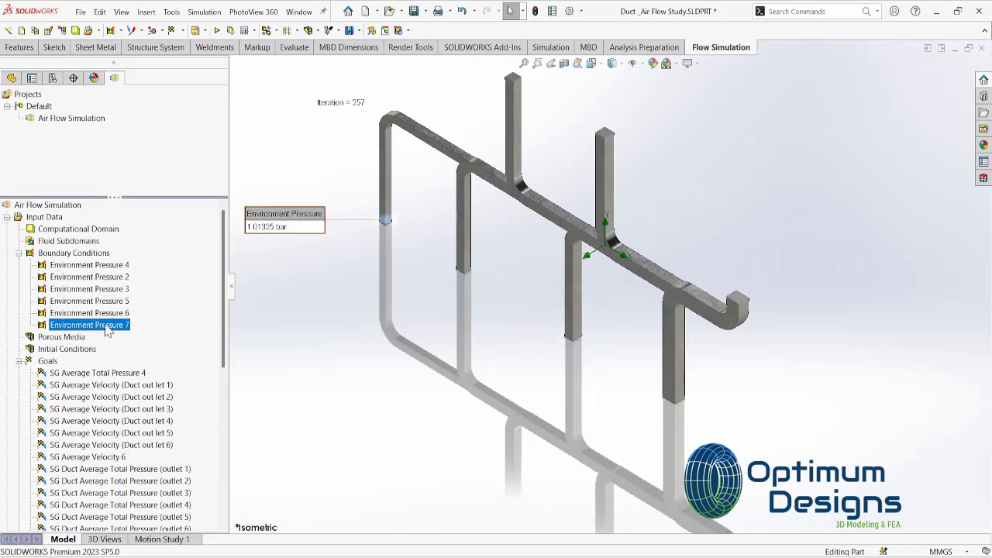
{"action": "left_click", "coordinate": [106, 313]}
{"action": "left_click", "coordinate": [106, 301]}
{"action": "left_click", "coordinate": [105, 289]}
{"action": "left_click", "coordinate": [104, 278]}
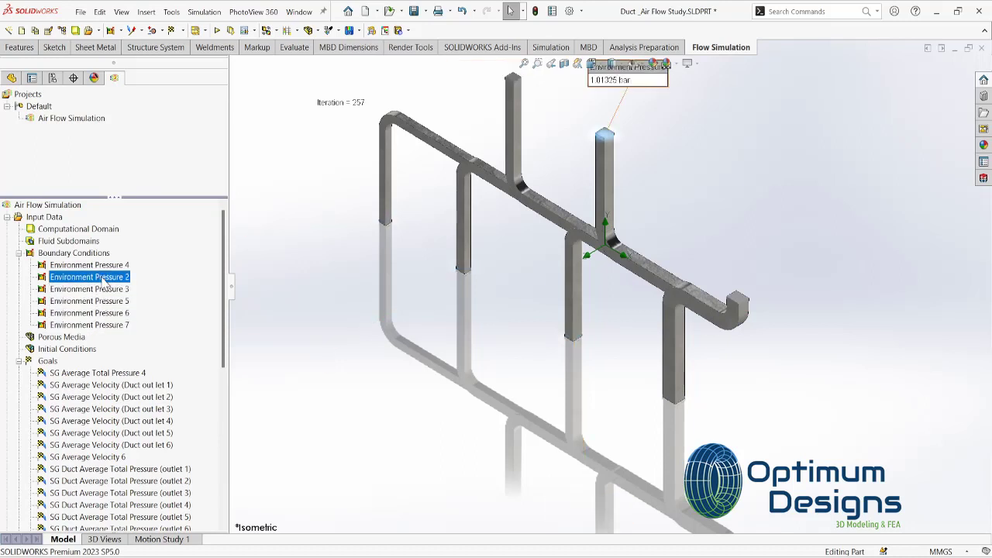
{"action": "left_click", "coordinate": [89, 265]}
Change Environment Pressure 4 into an Inlet Volume Flow of 0.35 m^3/s
{"action": "right_click", "coordinate": [93, 252]}
{"action": "left_click", "coordinate": [140, 262]}
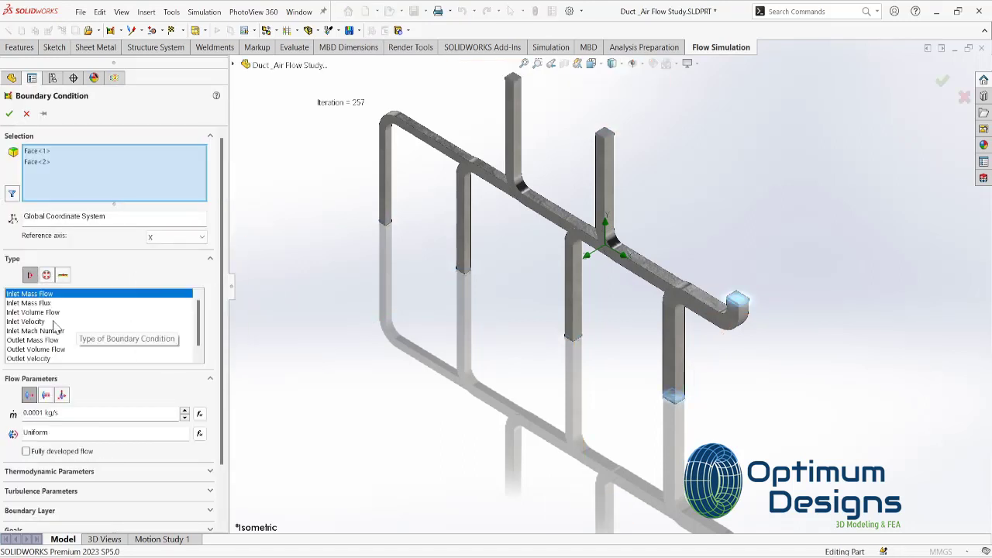
{"action": "left_click", "coordinate": [33, 311]}
{"action": "double_click", "coordinate": [31, 412]}
{"action": "type", "text": "0.35"}
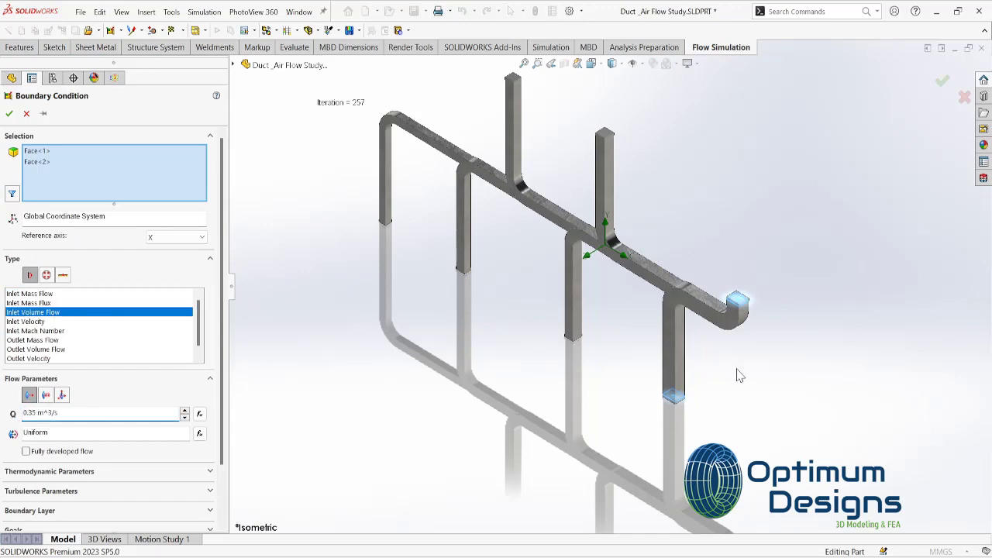
Apply the inlet only to the bent duct end face, creating Inlet Volume Flow 7
{"action": "middle_click_drag", "start_coordinate": [739, 376], "coordinate": [806, 199]}
{"action": "left_click", "coordinate": [36, 161]}
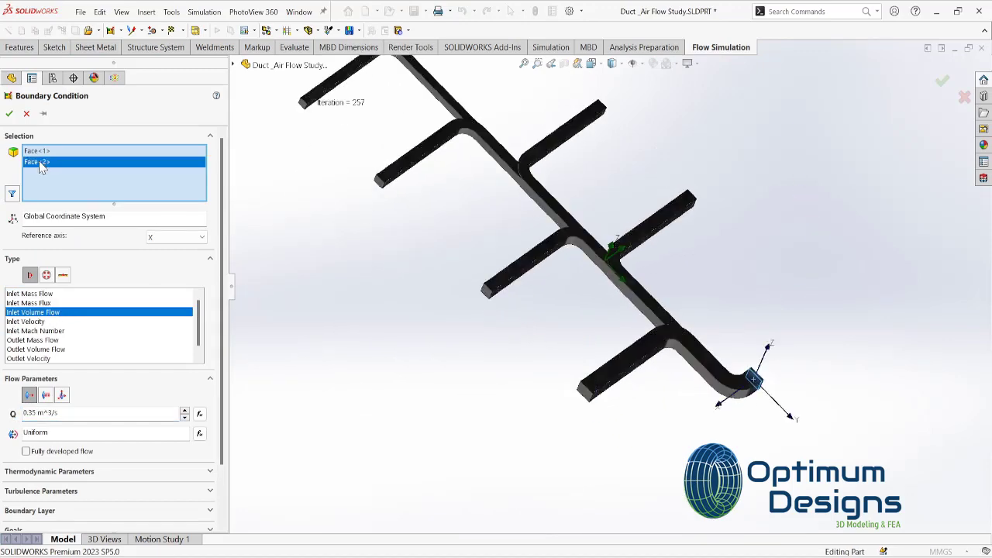
{"action": "key", "text": "Delete"}
{"action": "scroll", "coordinate": [645, 219], "scroll_direction": "down", "scroll_amount": 5}
{"action": "scroll", "coordinate": [487, 166], "scroll_direction": "down", "scroll_amount": 5}
{"action": "scroll", "coordinate": [397, 128], "scroll_direction": "down", "scroll_amount": 3}
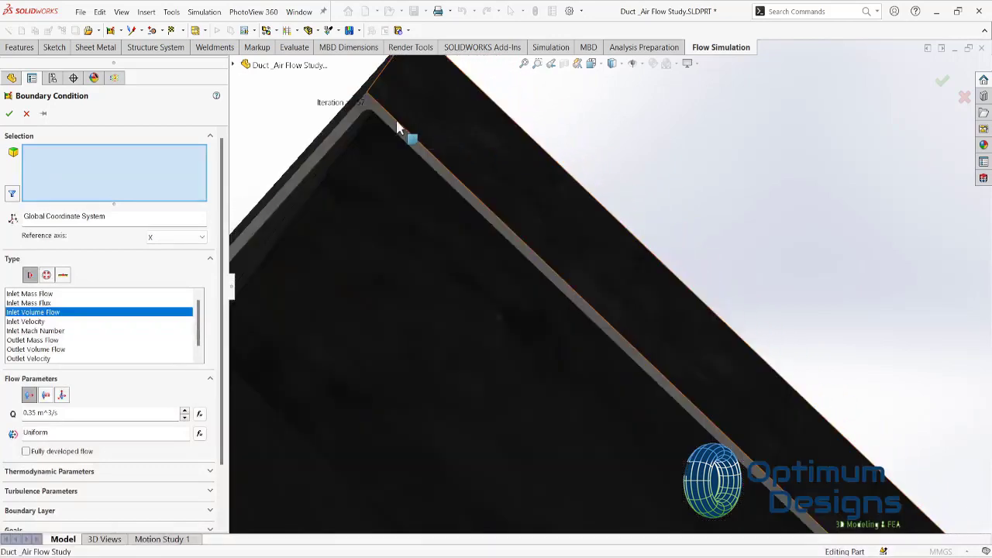
{"action": "left_click", "coordinate": [396, 128]}
{"action": "scroll", "coordinate": [339, 194], "scroll_direction": "up", "scroll_amount": 5}
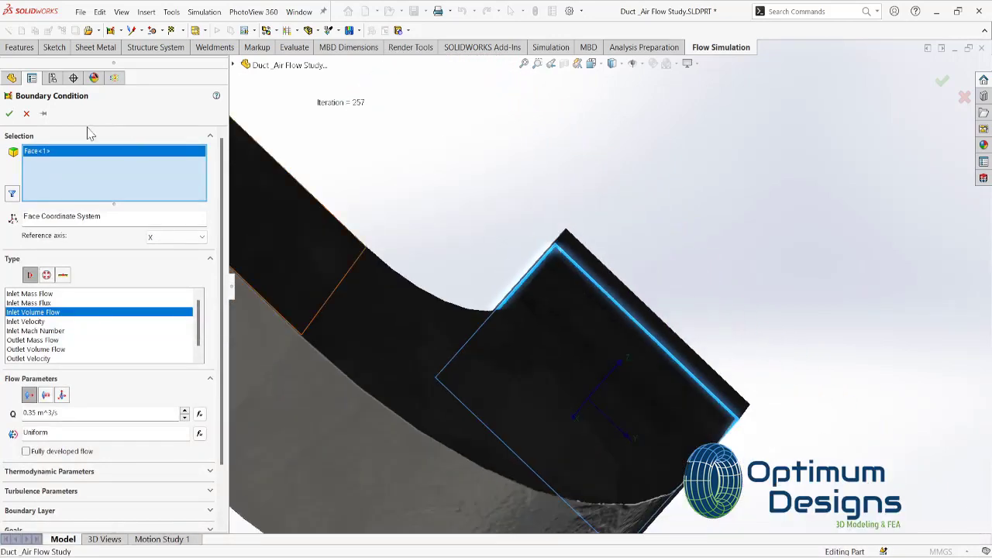
{"action": "left_click", "coordinate": [9, 113]}
{"action": "left_click", "coordinate": [564, 373]}
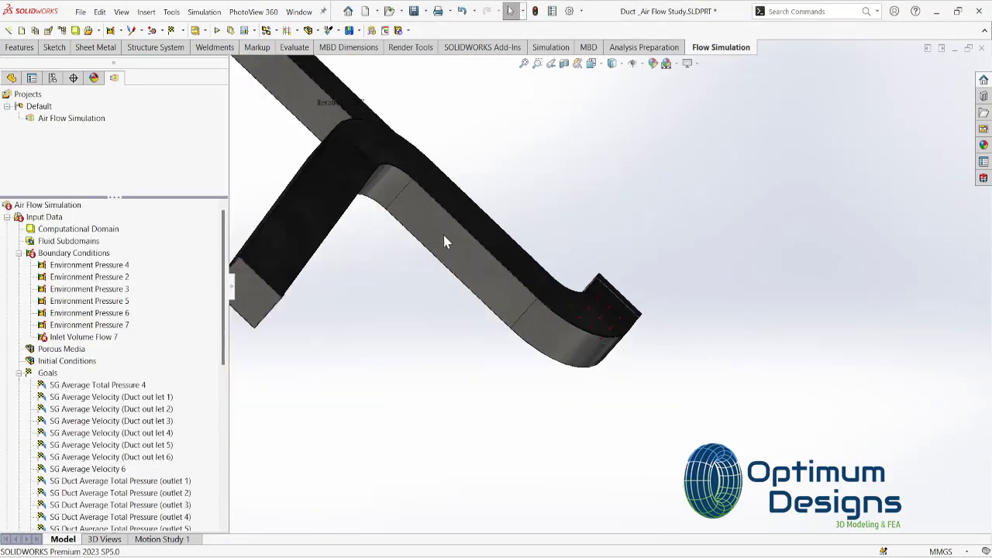
{"action": "left_click", "coordinate": [108, 339]}
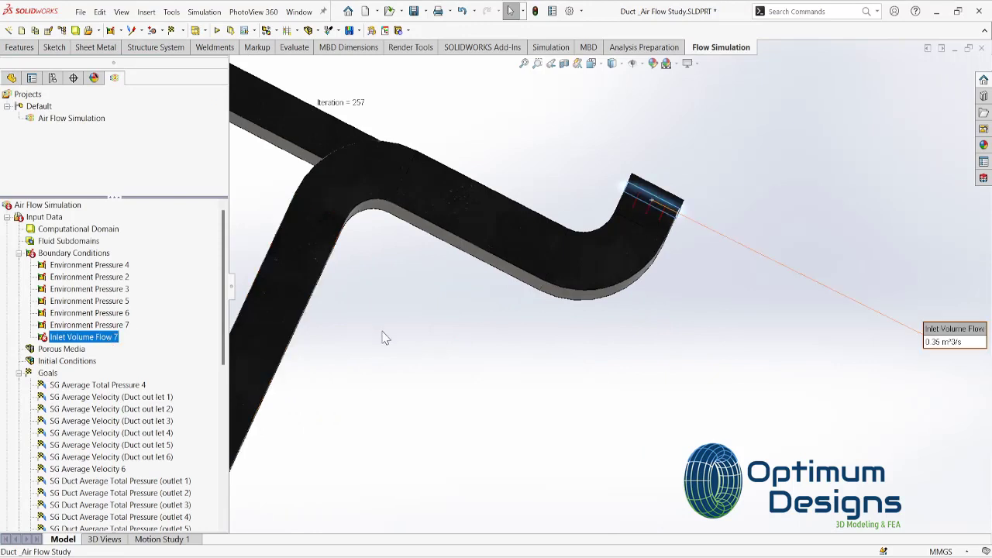
Remove the inlet face from Environment Pressure 4's face list
{"action": "right_click", "coordinate": [129, 267]}
{"action": "key", "text": "Escape"}
{"action": "left_click", "coordinate": [48, 162]}
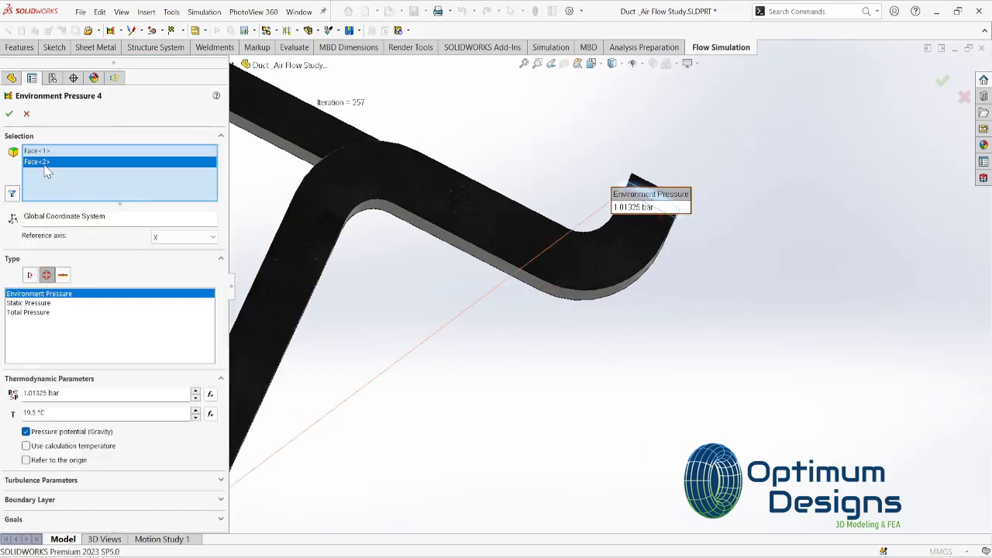
{"action": "key", "text": "Delete"}
{"action": "left_click", "coordinate": [9, 114]}
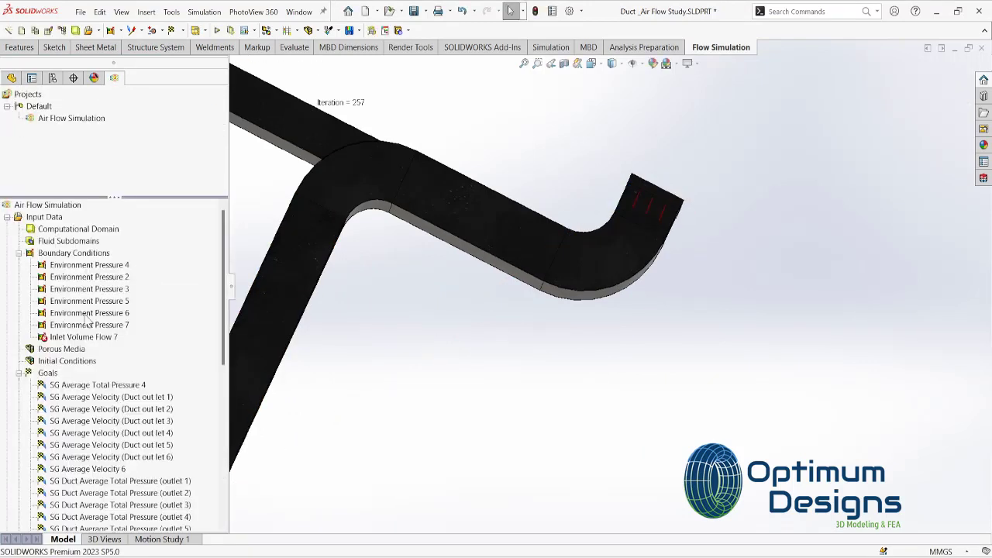
Reopen Inlet Volume Flow 7 to verify its settings
{"action": "right_click", "coordinate": [99, 335]}
{"action": "left_click", "coordinate": [109, 341]}
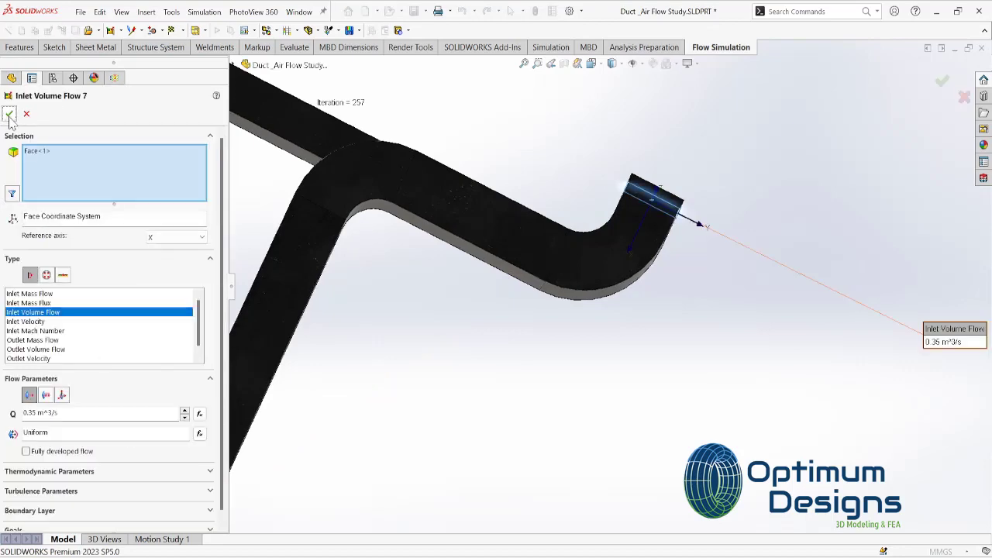
{"action": "left_click", "coordinate": [9, 114]}
{"action": "scroll", "coordinate": [80, 425], "scroll_direction": "down", "scroll_amount": 3}
{"action": "scroll", "coordinate": [80, 425], "scroll_direction": "down", "scroll_amount": 5}
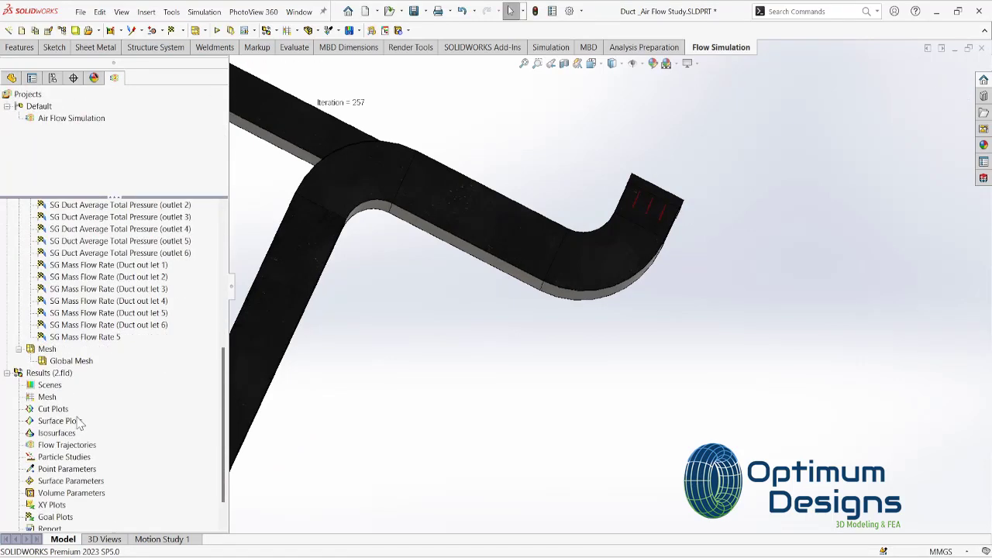
Launch a calculation run and return to the duct model window
{"action": "left_click", "coordinate": [217, 30]}
{"action": "left_click", "coordinate": [618, 212]}
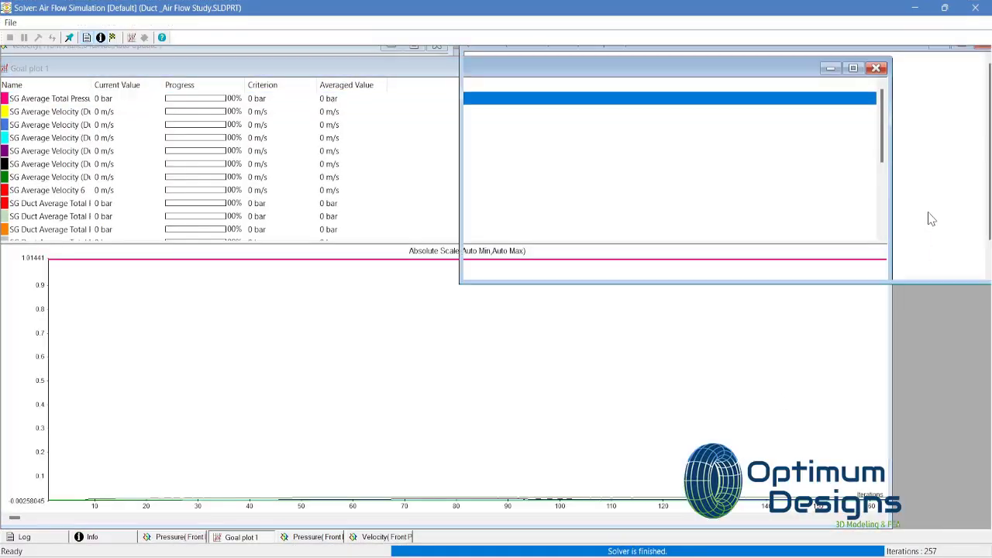
{"action": "left_click", "coordinate": [675, 492]}
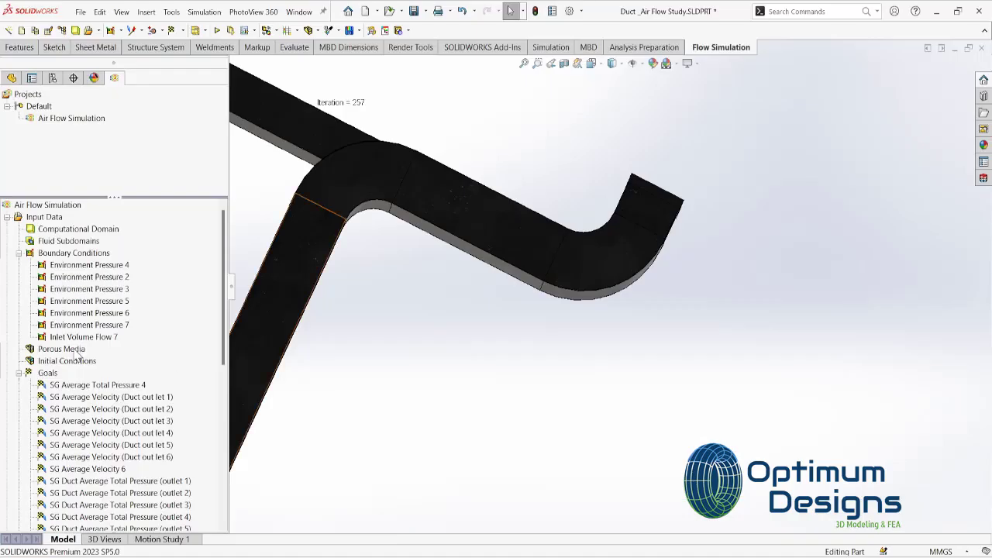
Review the Global Mesh settings and mesh options without changes
{"action": "double_click", "coordinate": [62, 396]}
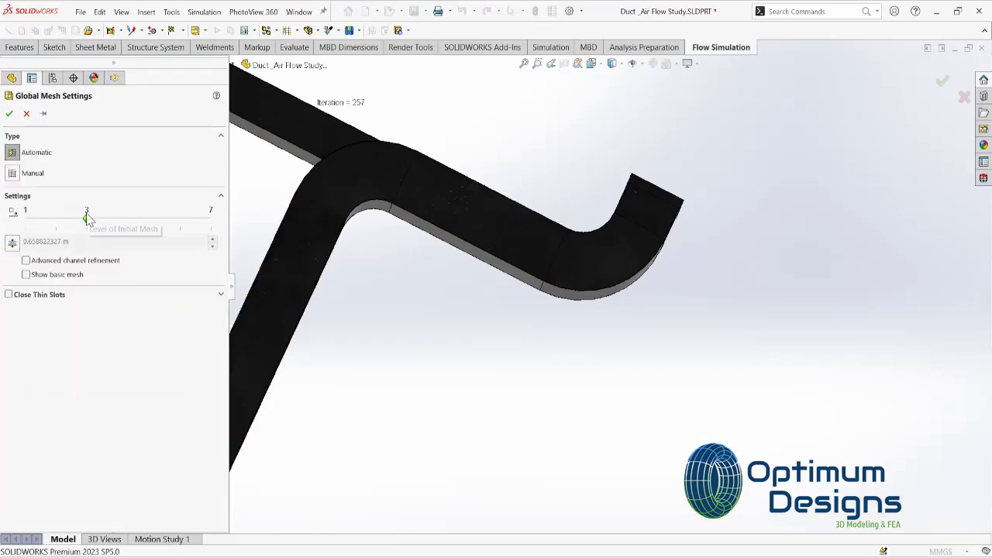
{"action": "key", "text": "Return"}
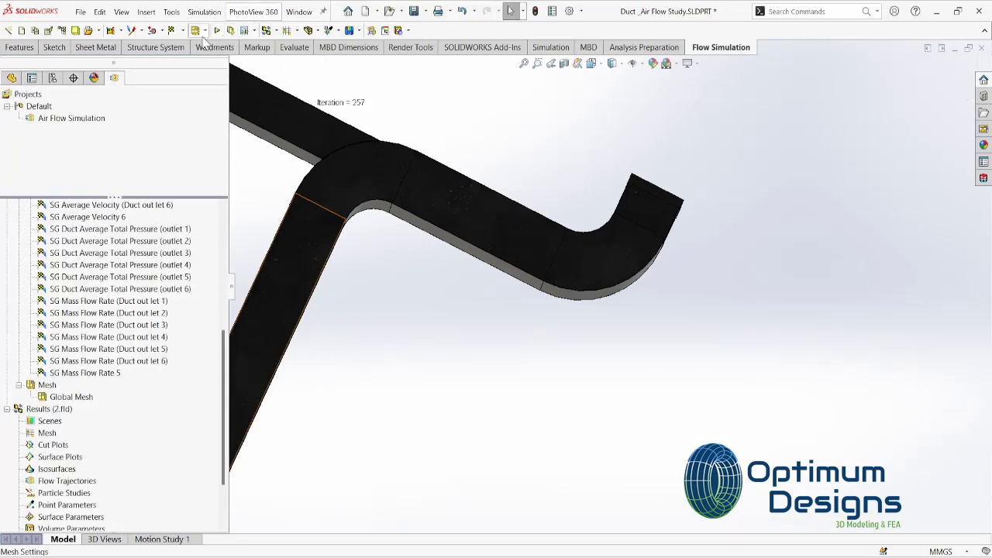
{"action": "left_click", "coordinate": [203, 30]}
{"action": "left_click", "coordinate": [207, 51]}
{"action": "key", "text": "Return"}
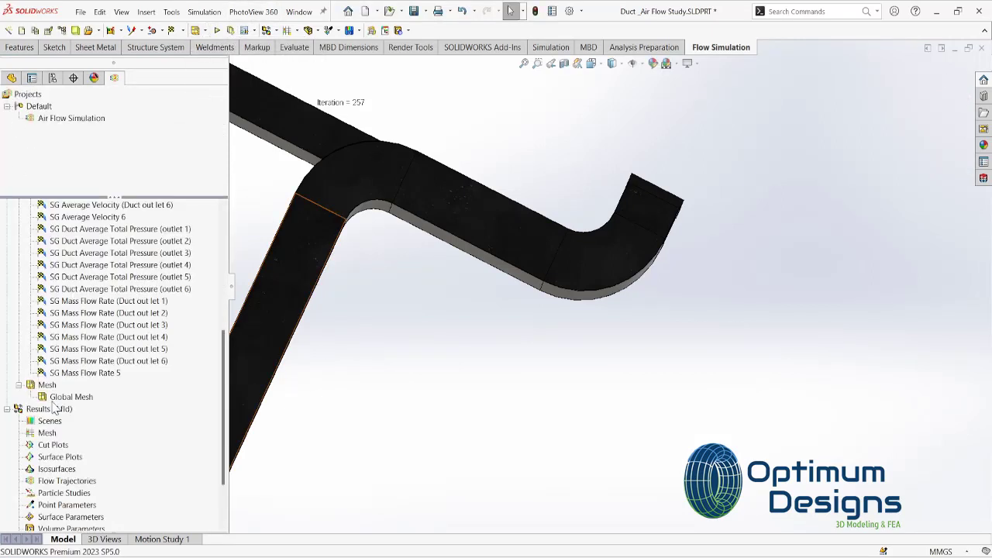
Generate the mesh from the Mesh Run command and fit the duct in view
{"action": "right_click", "coordinate": [46, 385]}
{"action": "left_click", "coordinate": [89, 463]}
{"action": "left_click", "coordinate": [601, 226]}
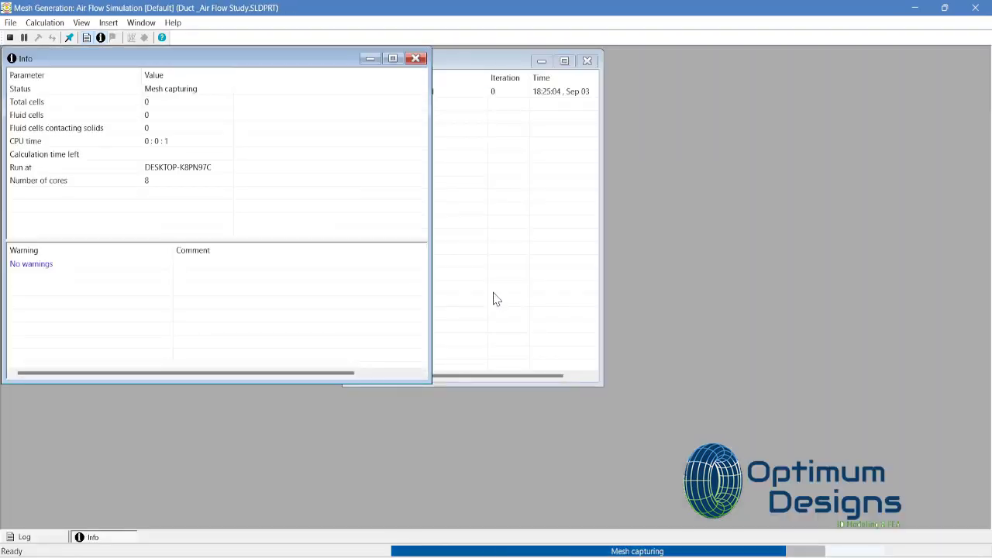
{"action": "key", "text": "f"}
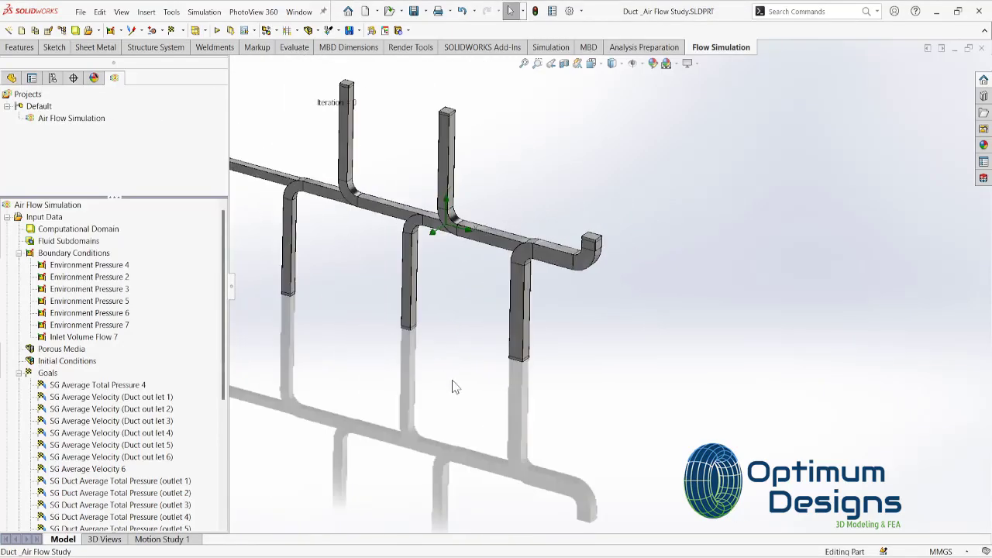
Run the solver on all cores and bring the Velocity cut plot forward
{"action": "left_click", "coordinate": [217, 30]}
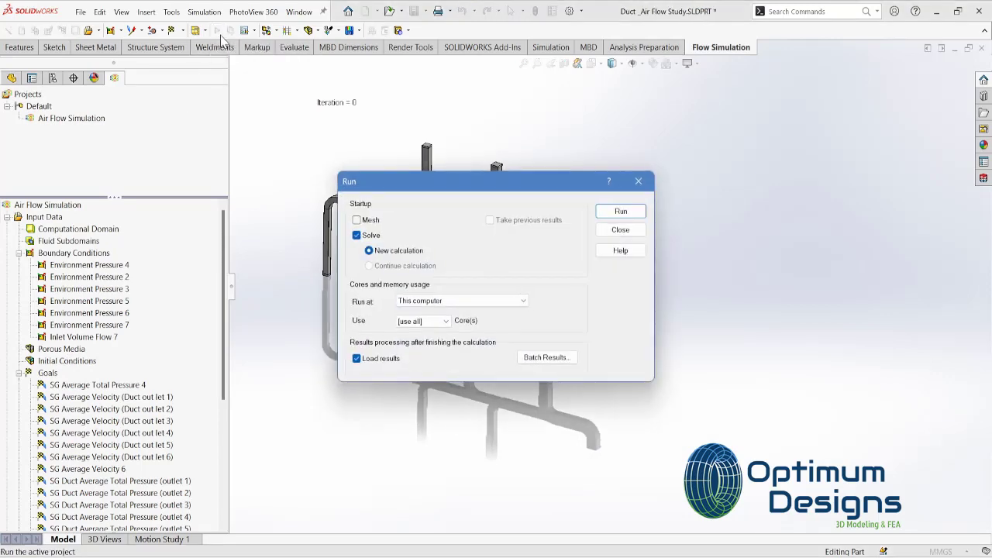
{"action": "left_click", "coordinate": [446, 320]}
{"action": "left_click", "coordinate": [423, 405]}
{"action": "left_click", "coordinate": [598, 216]}
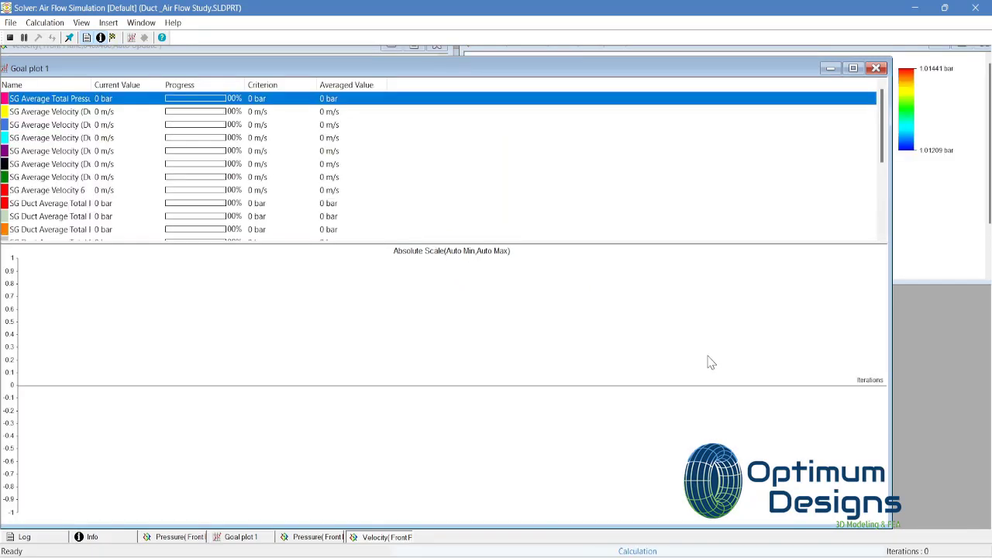
{"action": "left_click", "coordinate": [367, 59]}
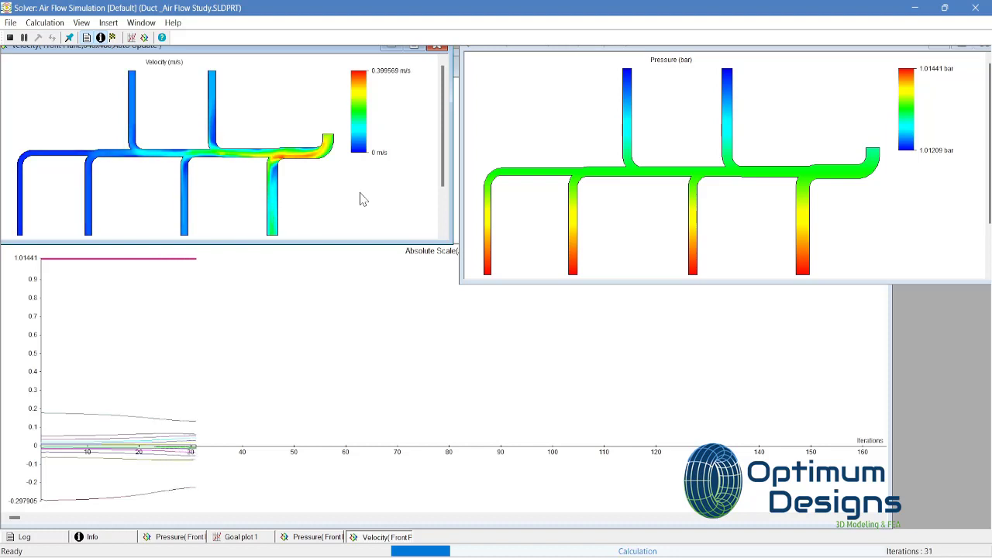
Enlarge the Pressure and Velocity plot windows to show Min/Max values while the solver finishes
{"action": "left_click_drag", "start_coordinate": [884, 284], "coordinate": [890, 296]}
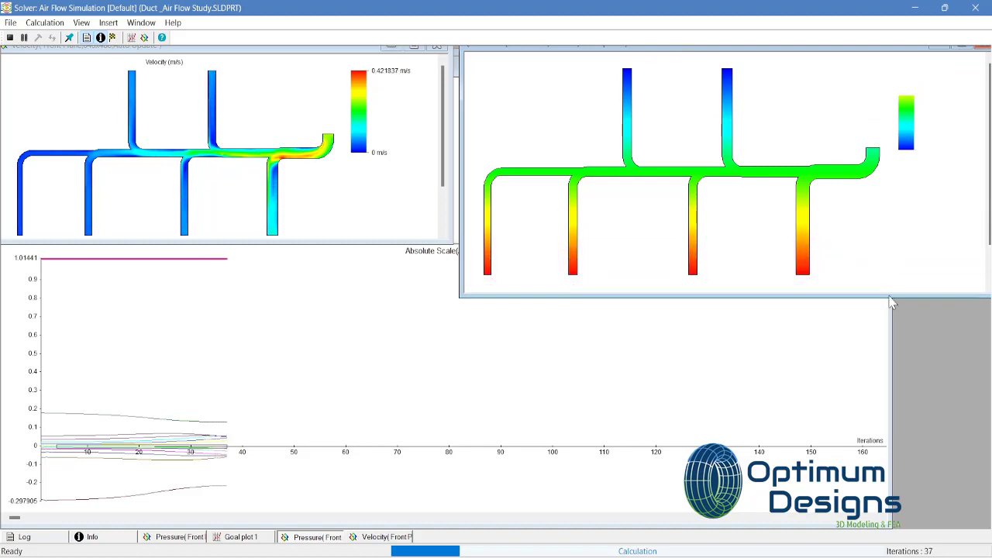
{"action": "left_click_drag", "start_coordinate": [394, 242], "coordinate": [409, 252]}
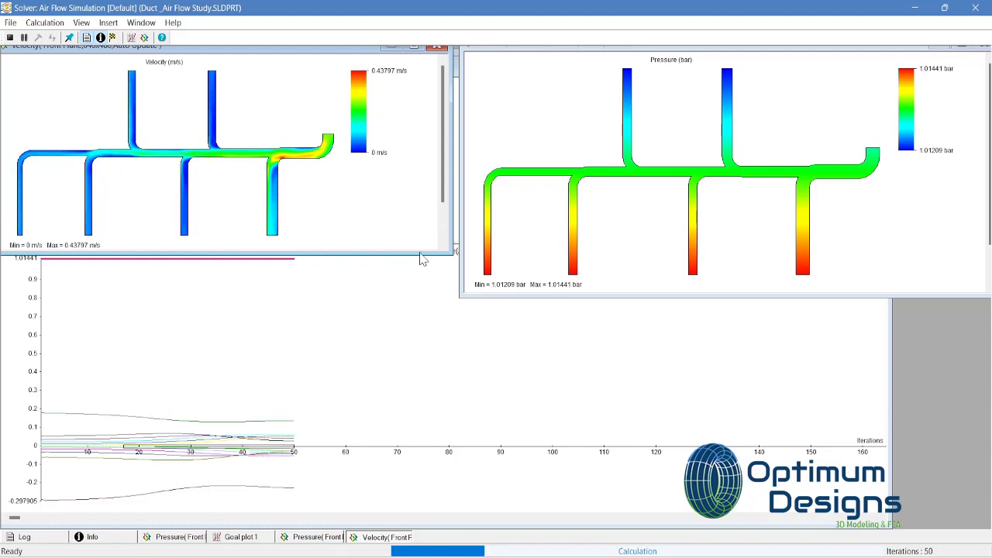
{"action": "mouse_move", "coordinate": [505, 53]}
{"action": "left_mouse_down"}
{"action": "mouse_move", "coordinate": [500, 68]}
{"action": "mouse_move", "coordinate": [500, 52]}
{"action": "left_mouse_up"}
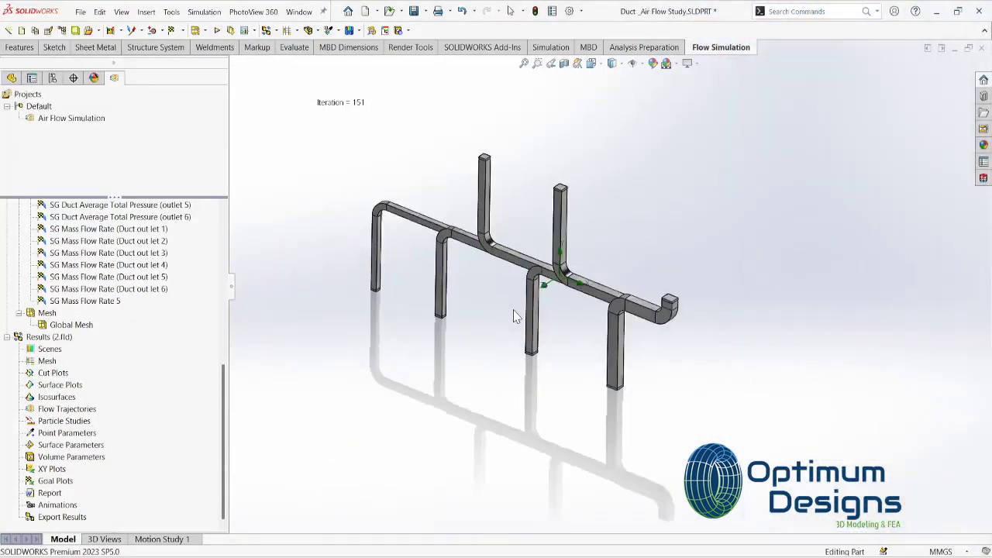
Create a flow trajectories plot with 0.25 m arrows coloured by Velocity
{"action": "double_click", "coordinate": [67, 408]}
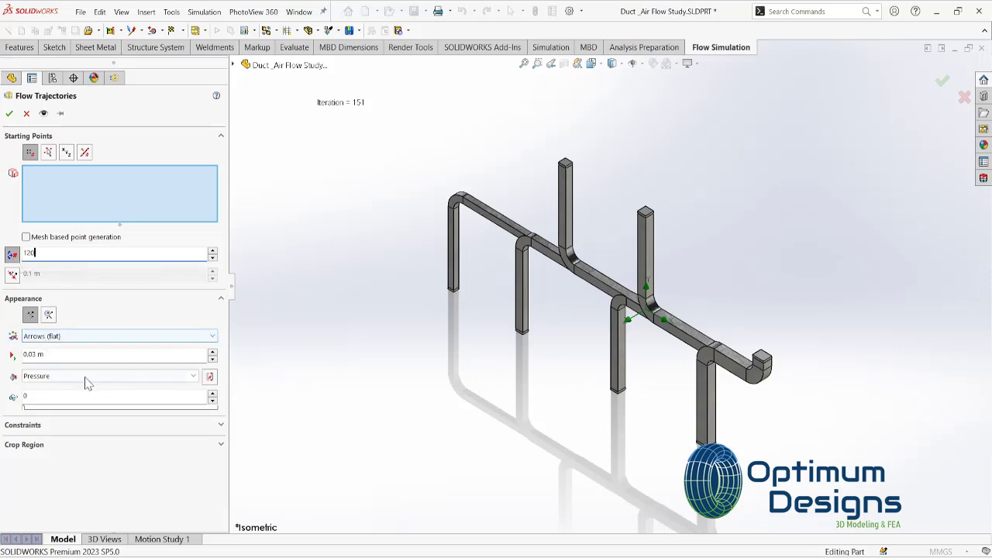
{"action": "left_click", "coordinate": [31, 354]}
{"action": "type", "text": "25"}
{"action": "left_click", "coordinate": [36, 377]}
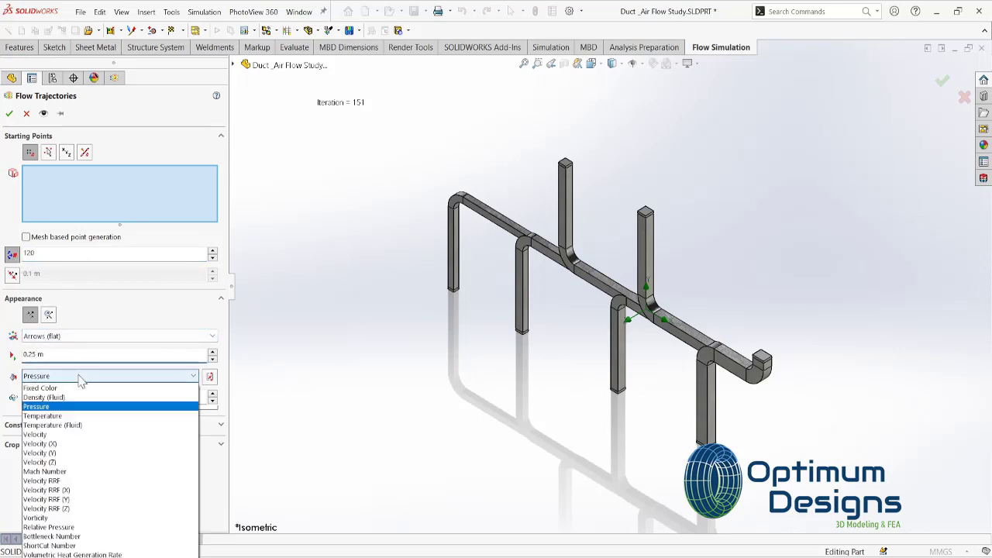
{"action": "left_click", "coordinate": [46, 431]}
Pick the inlet face plus Face<2> and Face<3> as trajectory starting faces
{"action": "mouse_move", "coordinate": [628, 353]}
{"action": "middle_mouse_down"}
{"action": "mouse_move", "coordinate": [727, 289]}
{"action": "mouse_move", "coordinate": [774, 211]}
{"action": "middle_mouse_up"}
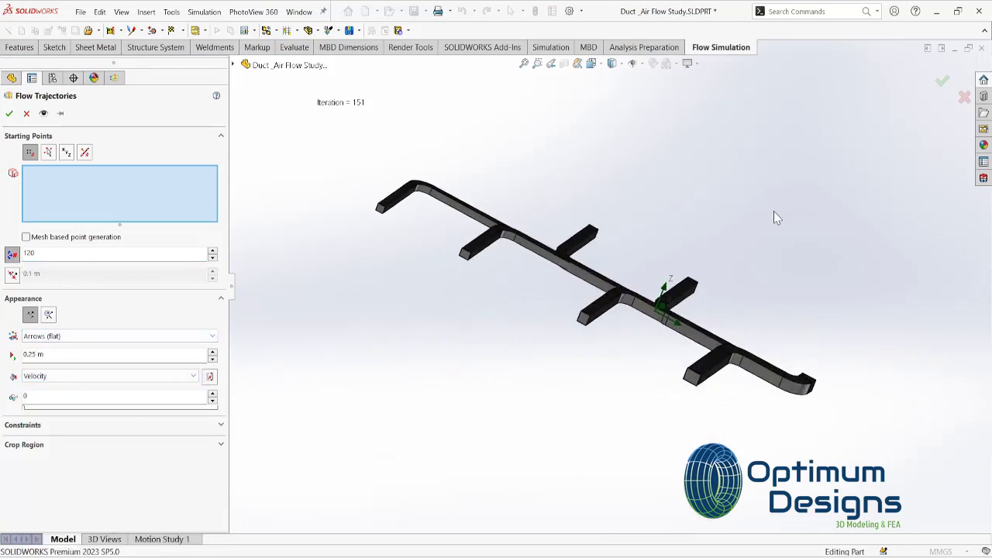
{"action": "scroll", "coordinate": [675, 330], "scroll_direction": "down", "scroll_amount": 5}
{"action": "scroll", "coordinate": [412, 324], "scroll_direction": "down", "scroll_amount": 5}
{"action": "left_click", "coordinate": [412, 324]}
{"action": "scroll", "coordinate": [458, 324], "scroll_direction": "up", "scroll_amount": 2}
{"action": "scroll", "coordinate": [459, 324], "scroll_direction": "up", "scroll_amount": 3}
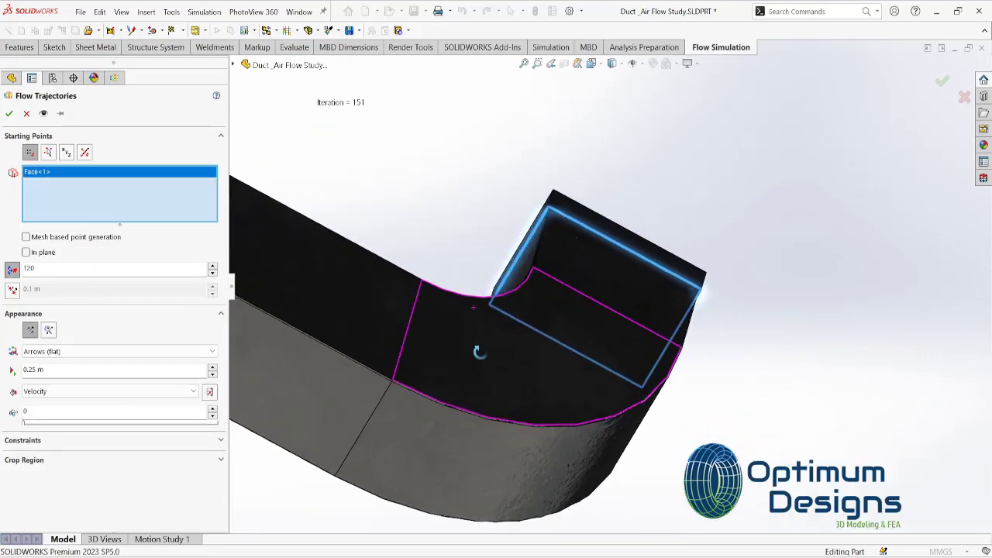
{"action": "scroll", "coordinate": [471, 350], "scroll_direction": "up", "scroll_amount": 5}
{"action": "scroll", "coordinate": [414, 104], "scroll_direction": "down", "scroll_amount": 5}
{"action": "scroll", "coordinate": [520, 222], "scroll_direction": "down", "scroll_amount": 4}
{"action": "left_click", "coordinate": [468, 204]}
{"action": "scroll", "coordinate": [457, 214], "scroll_direction": "up", "scroll_amount": 3}
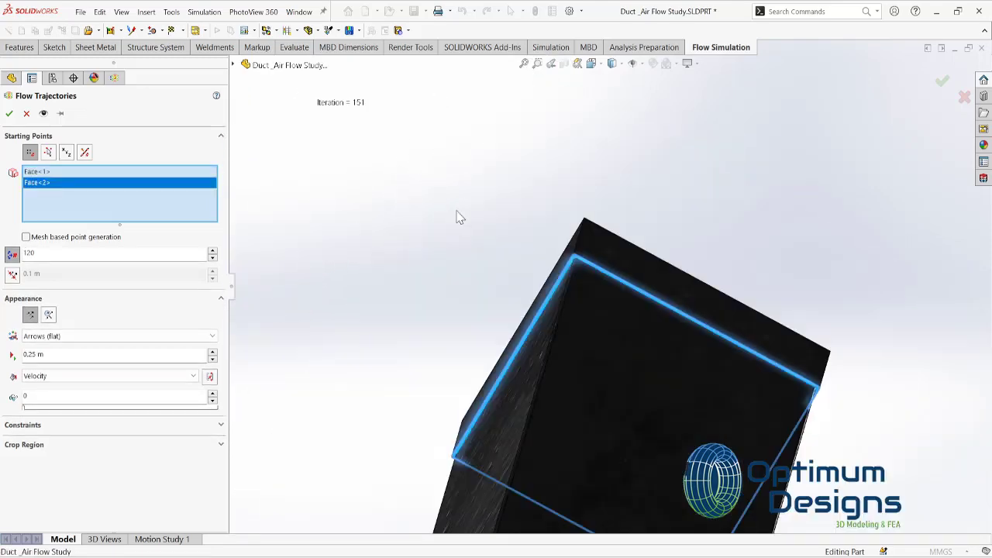
{"action": "scroll", "coordinate": [509, 243], "scroll_direction": "up", "scroll_amount": 3}
{"action": "scroll", "coordinate": [560, 258], "scroll_direction": "down", "scroll_amount": 5}
{"action": "scroll", "coordinate": [380, 179], "scroll_direction": "down", "scroll_amount": 2}
{"action": "left_click", "coordinate": [379, 178]}
Add Face<4> through Face<7> as starting faces and compute the trajectories
{"action": "scroll", "coordinate": [379, 178], "scroll_direction": "up", "scroll_amount": 3}
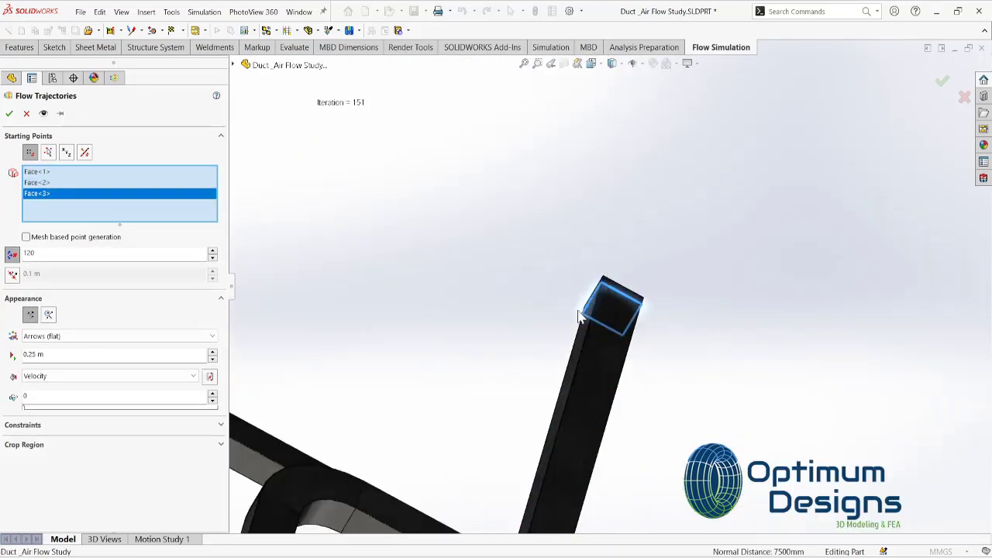
{"action": "scroll", "coordinate": [636, 412], "scroll_direction": "up", "scroll_amount": 3}
{"action": "mouse_move", "coordinate": [636, 412]}
{"action": "middle_mouse_down"}
{"action": "mouse_move", "coordinate": [550, 421]}
{"action": "mouse_move", "coordinate": [613, 356]}
{"action": "middle_mouse_up"}
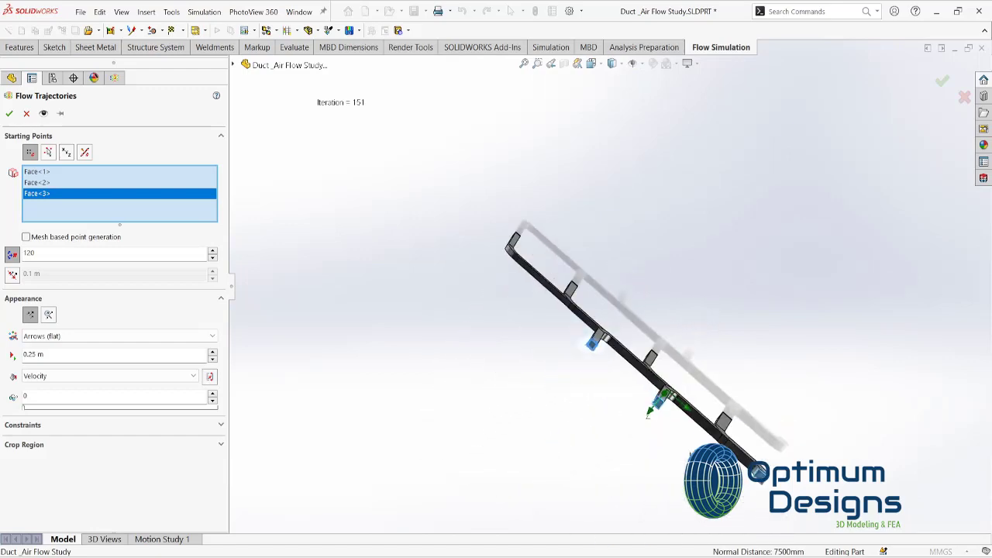
{"action": "scroll", "coordinate": [621, 345], "scroll_direction": "down", "scroll_amount": 5}
{"action": "scroll", "coordinate": [436, 193], "scroll_direction": "down", "scroll_amount": 3}
{"action": "left_click", "coordinate": [434, 190]}
{"action": "scroll", "coordinate": [424, 174], "scroll_direction": "up", "scroll_amount": 2}
{"action": "scroll", "coordinate": [424, 173], "scroll_direction": "up", "scroll_amount": 3}
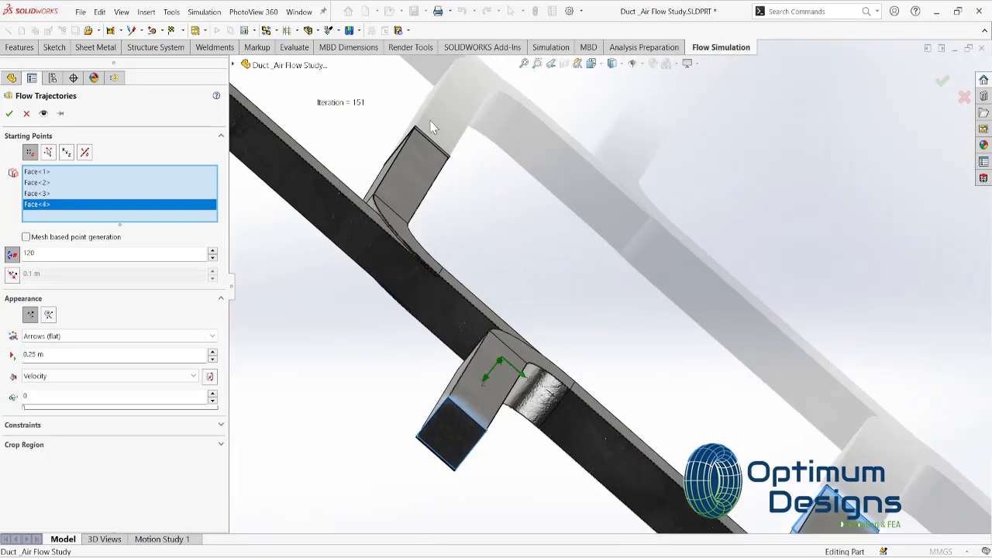
{"action": "scroll", "coordinate": [440, 232], "scroll_direction": "down", "scroll_amount": 5}
{"action": "left_click", "coordinate": [499, 164]}
{"action": "scroll", "coordinate": [499, 164], "scroll_direction": "up", "scroll_amount": 3}
{"action": "scroll", "coordinate": [499, 165], "scroll_direction": "down", "scroll_amount": 3}
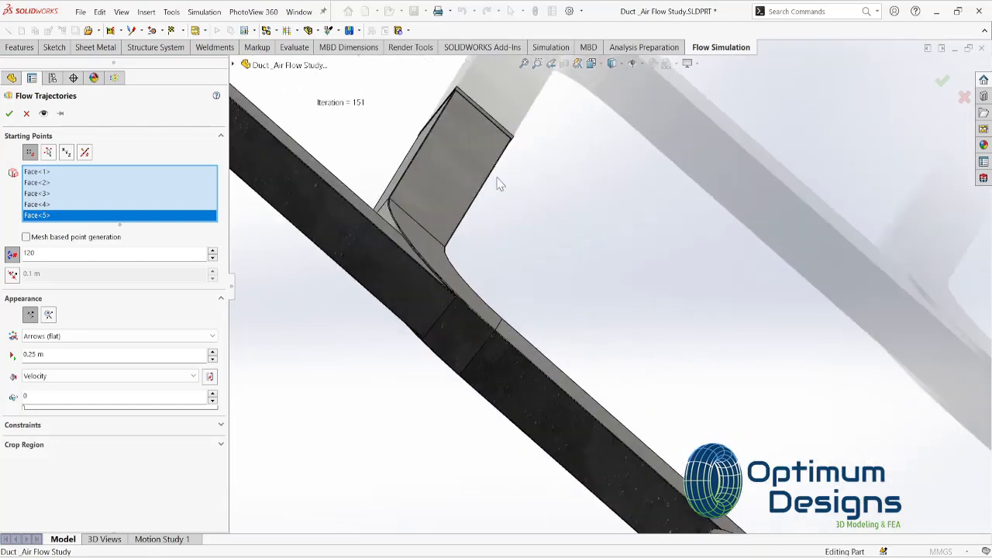
{"action": "scroll", "coordinate": [553, 122], "scroll_direction": "down", "scroll_amount": 3}
{"action": "left_click", "coordinate": [682, 129]}
{"action": "scroll", "coordinate": [641, 154], "scroll_direction": "up", "scroll_amount": 3}
{"action": "scroll", "coordinate": [640, 154], "scroll_direction": "up", "scroll_amount": 3}
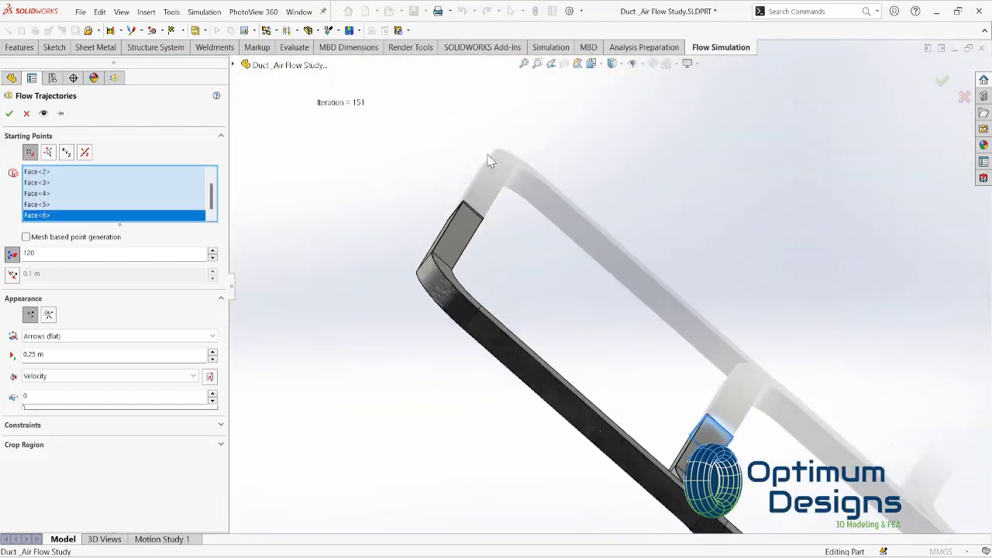
{"action": "scroll", "coordinate": [498, 220], "scroll_direction": "down", "scroll_amount": 3}
{"action": "scroll", "coordinate": [562, 250], "scroll_direction": "down", "scroll_amount": 3}
{"action": "left_click", "coordinate": [563, 309]}
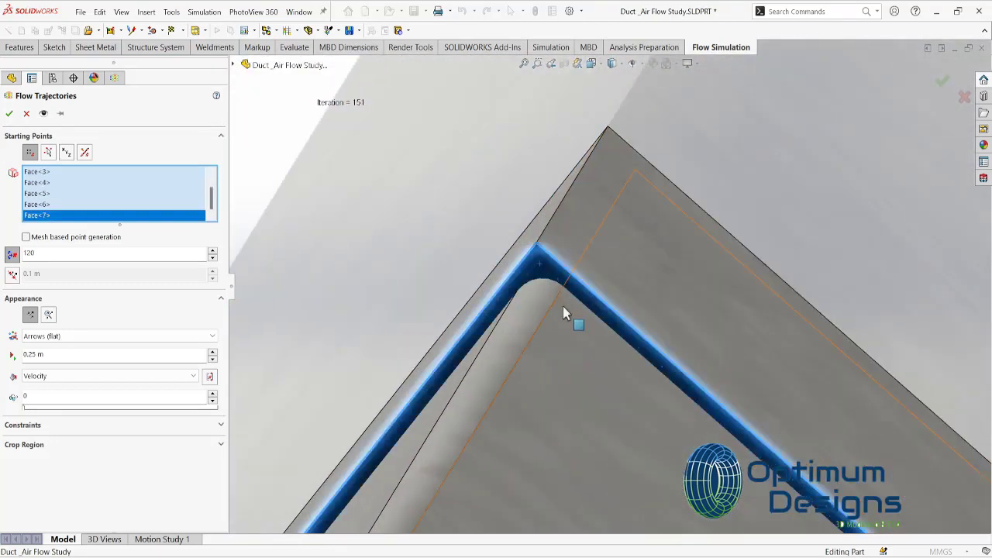
{"action": "left_click", "coordinate": [9, 114]}
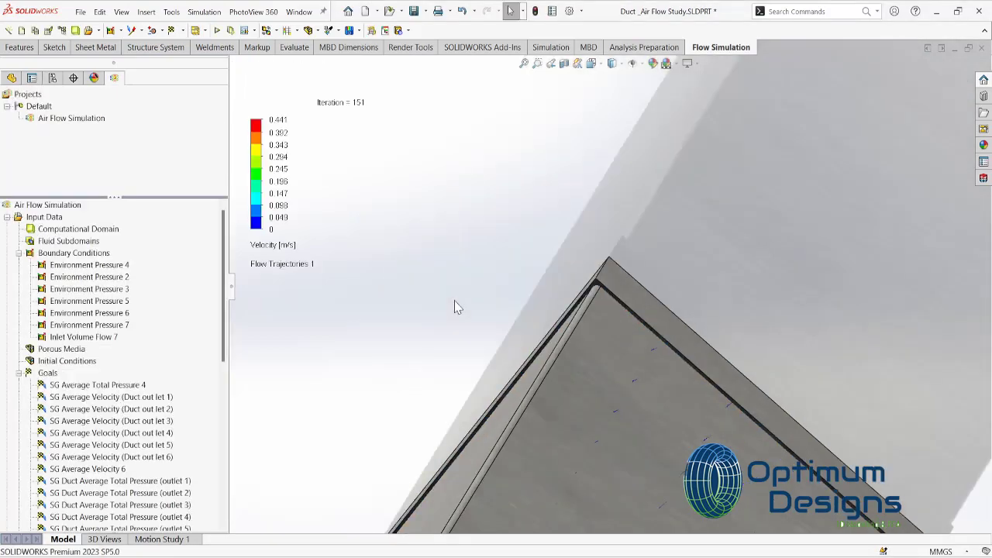
Snap the duct to the Isometric view and set model transparency to 0.50
{"action": "scroll", "coordinate": [597, 321], "scroll_direction": "up", "scroll_amount": 5}
{"action": "middle_click_drag", "start_coordinate": [597, 321], "coordinate": [569, 471]}
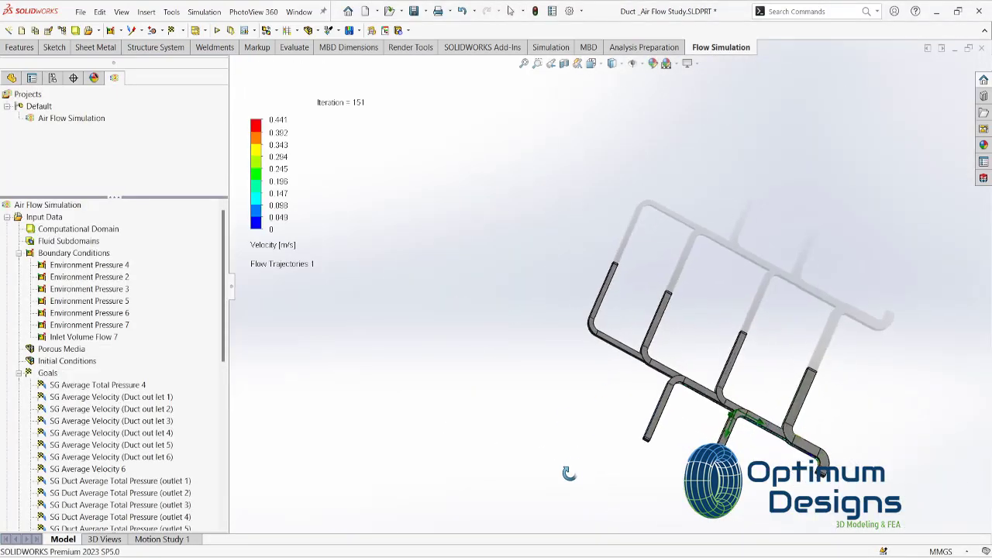
{"action": "key", "text": "space"}
{"action": "left_click", "coordinate": [512, 345]}
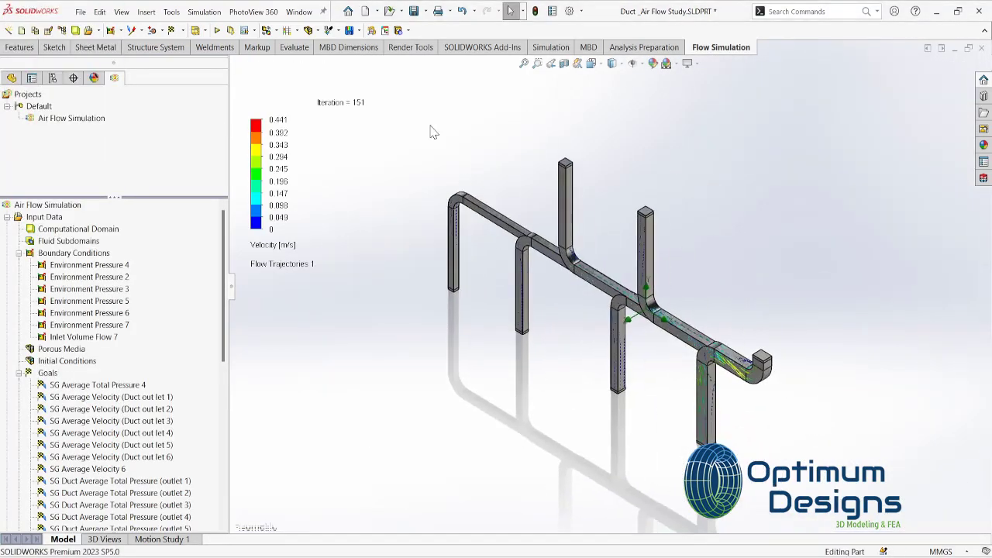
{"action": "left_click", "coordinate": [308, 30]}
{"action": "left_click", "coordinate": [351, 130]}
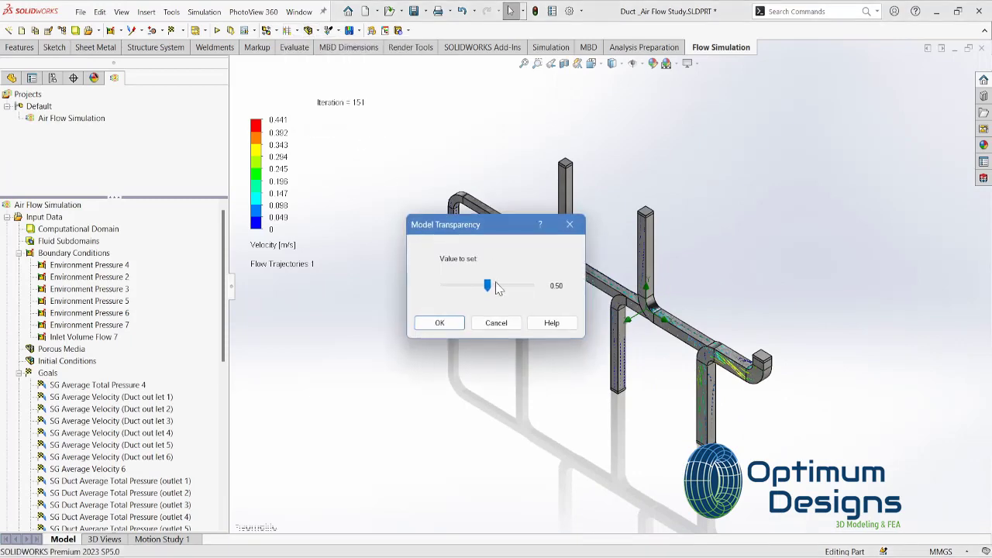
{"action": "left_click", "coordinate": [463, 326]}
Play the Flow Trajectories 1 animation
{"action": "scroll", "coordinate": [74, 480], "scroll_direction": "down", "scroll_amount": 5}
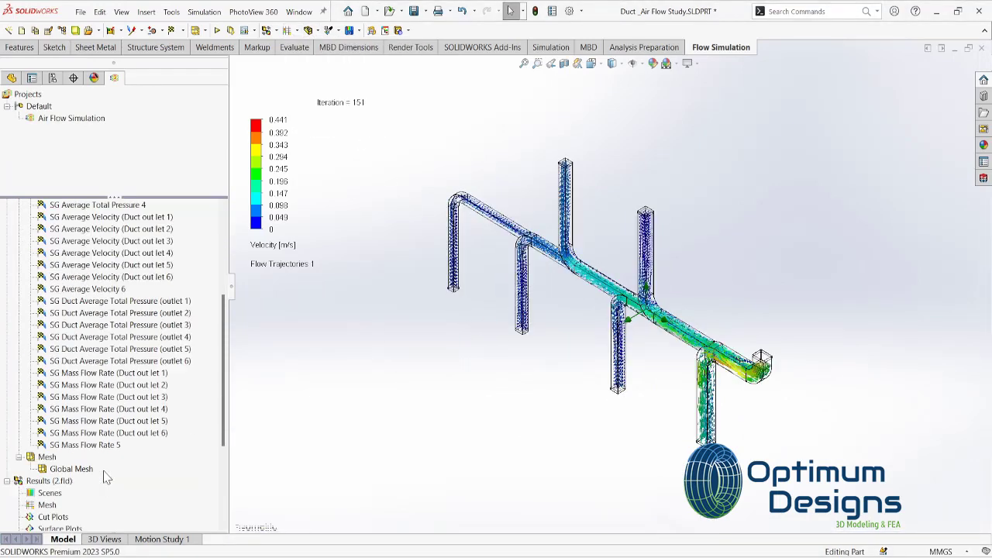
{"action": "scroll", "coordinate": [73, 481], "scroll_direction": "down", "scroll_amount": 3}
{"action": "right_click", "coordinate": [78, 458]}
{"action": "left_click", "coordinate": [96, 335]}
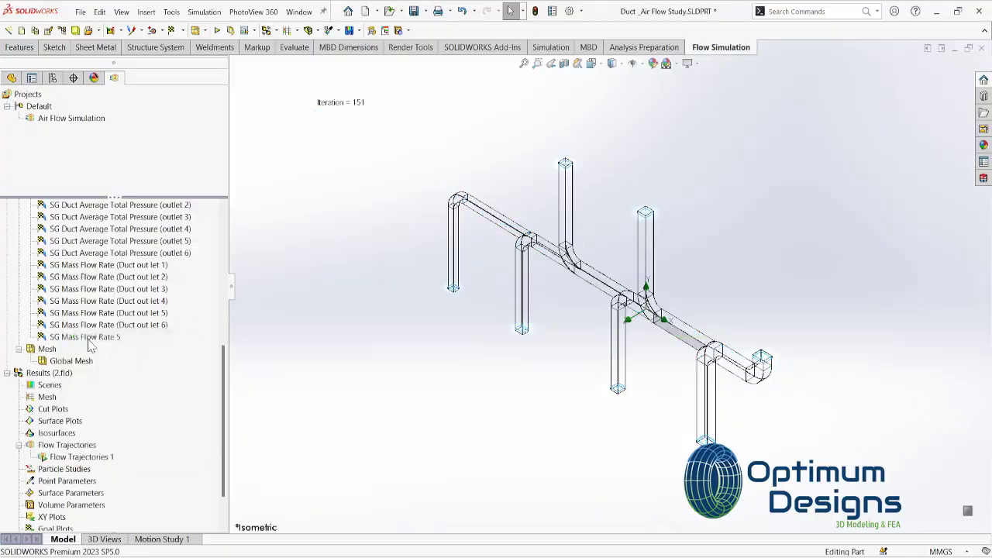
{"action": "scroll", "coordinate": [752, 312], "scroll_direction": "down", "scroll_amount": 3}
{"action": "scroll", "coordinate": [752, 312], "scroll_direction": "down", "scroll_amount": 3}
{"action": "scroll", "coordinate": [698, 326], "scroll_direction": "down", "scroll_amount": 2}
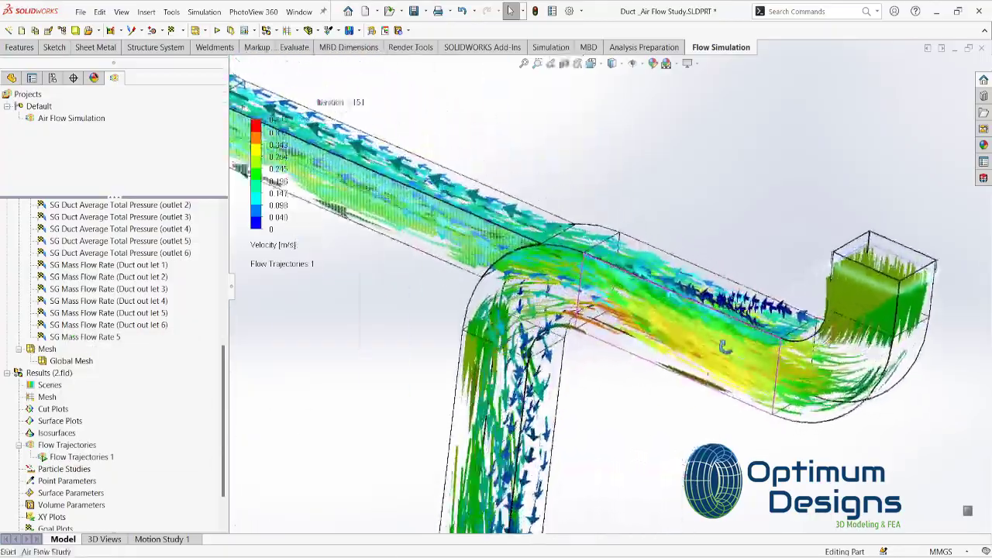
{"action": "scroll", "coordinate": [620, 341], "scroll_direction": "down", "scroll_amount": 2}
{"action": "scroll", "coordinate": [552, 353], "scroll_direction": "down", "scroll_amount": 2}
{"action": "scroll", "coordinate": [549, 347], "scroll_direction": "up", "scroll_amount": 6}
{"action": "scroll", "coordinate": [784, 287], "scroll_direction": "down", "scroll_amount": 6}
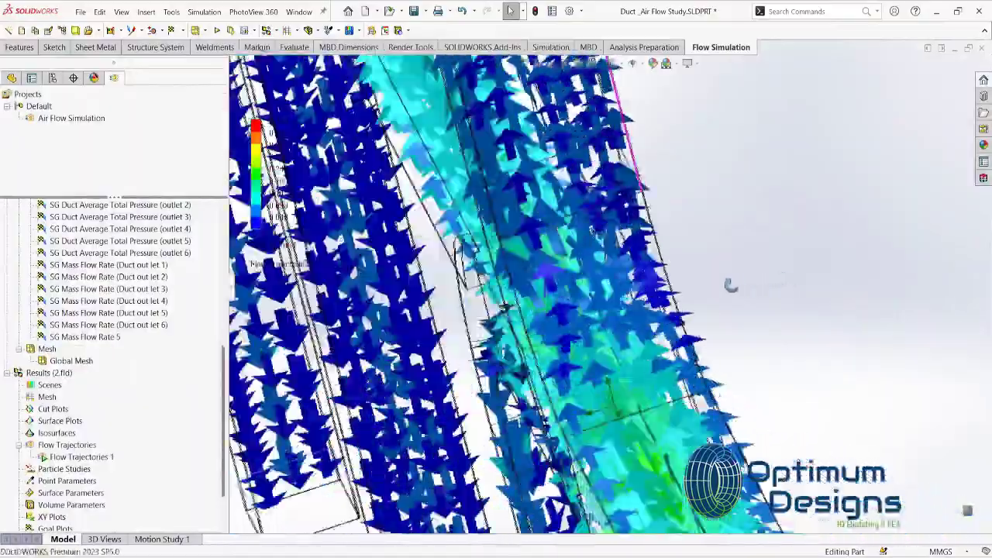
{"action": "middle_click_drag", "start_coordinate": [785, 286], "coordinate": [752, 285]}
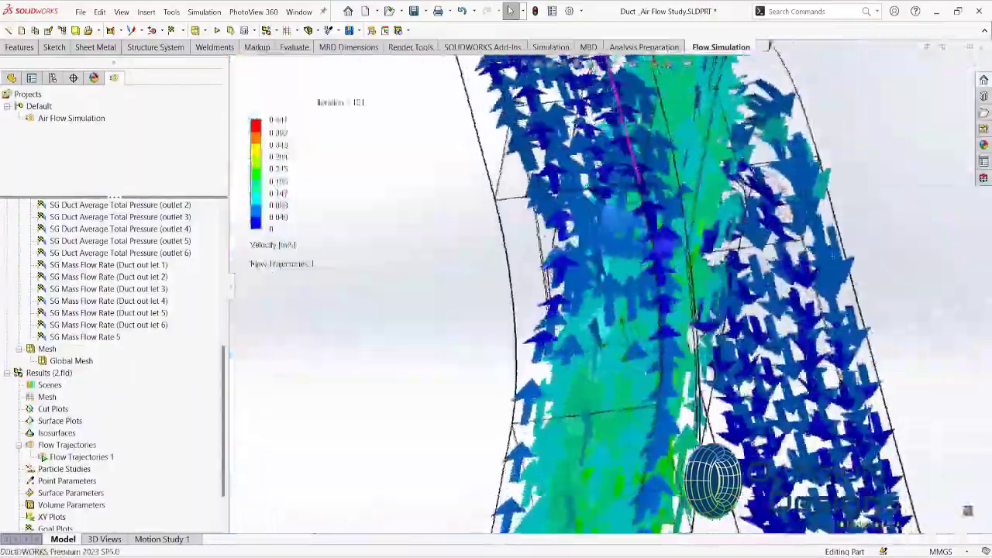
{"action": "scroll", "coordinate": [752, 285], "scroll_direction": "up", "scroll_amount": 6}
{"action": "scroll", "coordinate": [434, 294], "scroll_direction": "down", "scroll_amount": 4}
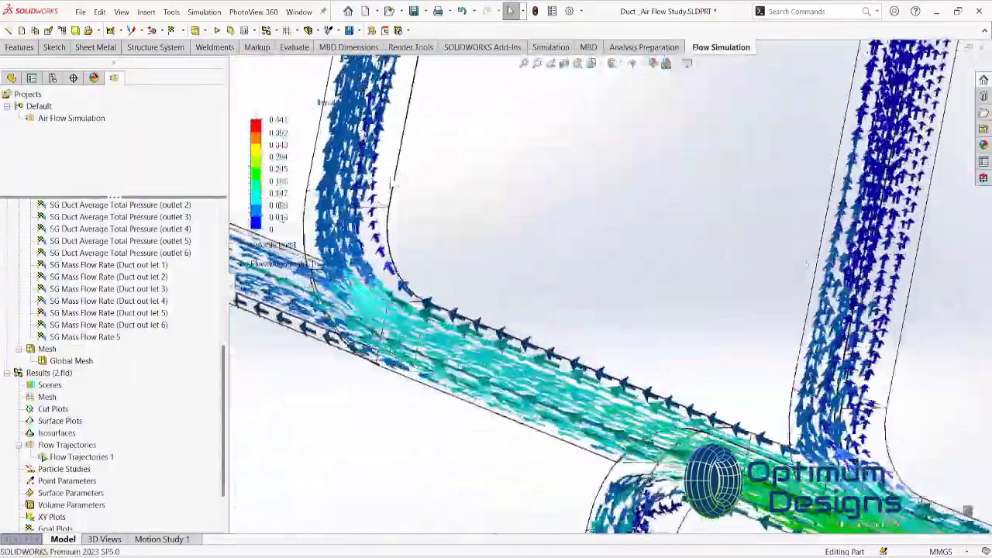
{"action": "scroll", "coordinate": [472, 341], "scroll_direction": "down", "scroll_amount": 2}
{"action": "scroll", "coordinate": [471, 341], "scroll_direction": "down", "scroll_amount": 3}
{"action": "scroll", "coordinate": [393, 255], "scroll_direction": "up", "scroll_amount": 6}
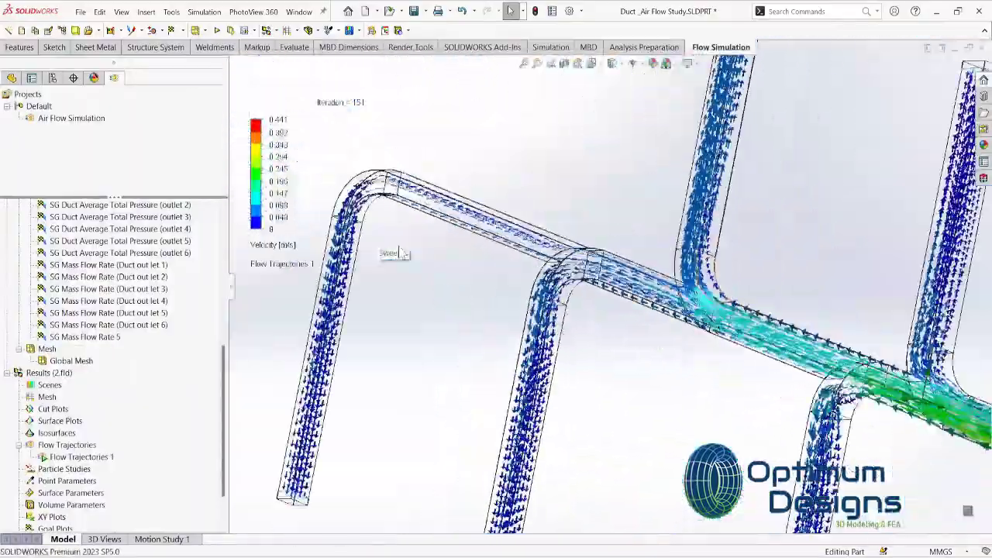
{"action": "scroll", "coordinate": [465, 310], "scroll_direction": "down", "scroll_amount": 6}
{"action": "scroll", "coordinate": [500, 314], "scroll_direction": "up", "scroll_amount": 1}
{"action": "scroll", "coordinate": [542, 348], "scroll_direction": "up", "scroll_amount": 5}
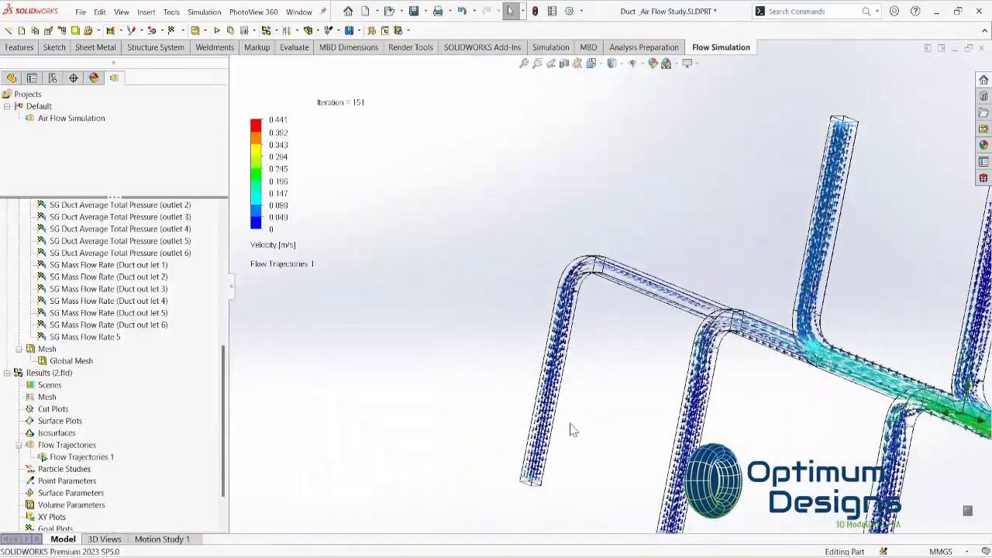
{"action": "scroll", "coordinate": [907, 416], "scroll_direction": "up", "scroll_amount": 2}
{"action": "scroll", "coordinate": [907, 416], "scroll_direction": "down", "scroll_amount": 4}
{"action": "scroll", "coordinate": [737, 325], "scroll_direction": "up", "scroll_amount": 2}
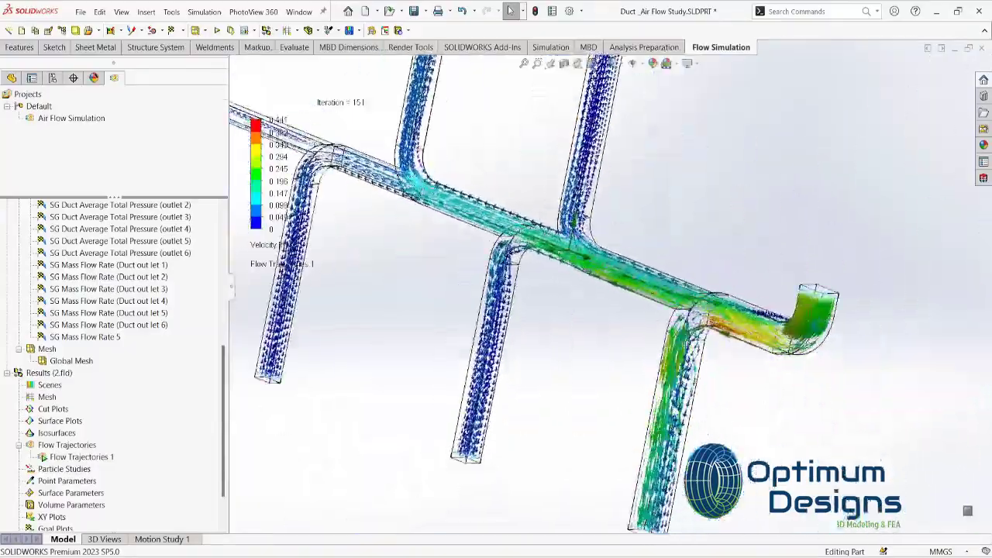
{"action": "scroll", "coordinate": [697, 310], "scroll_direction": "up", "scroll_amount": 1}
{"action": "scroll", "coordinate": [601, 254], "scroll_direction": "down", "scroll_amount": 4}
{"action": "scroll", "coordinate": [601, 255], "scroll_direction": "down", "scroll_amount": 2}
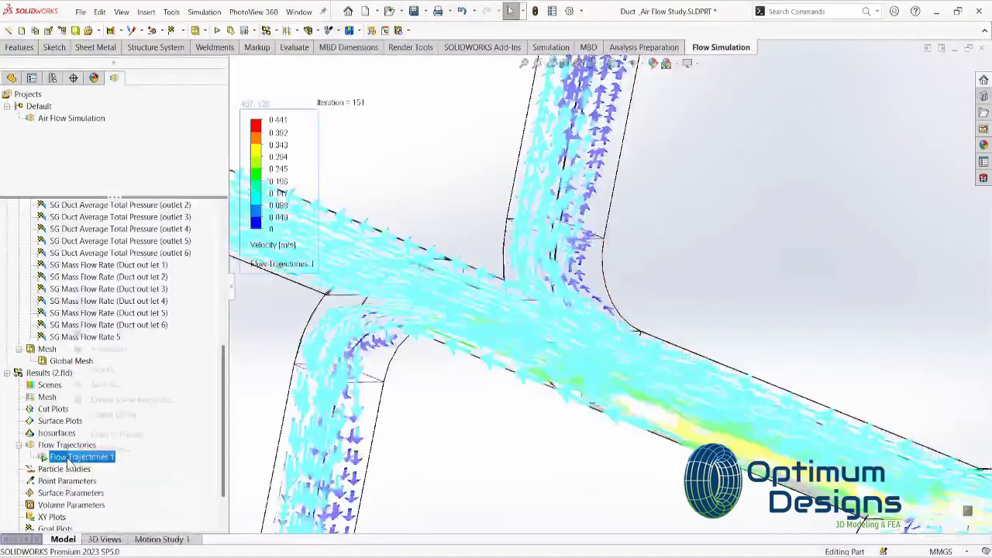
{"action": "right_click", "coordinate": [81, 457]}
Change the Flow Trajectories 1 appearance to Spheres
{"action": "left_click", "coordinate": [116, 335]}
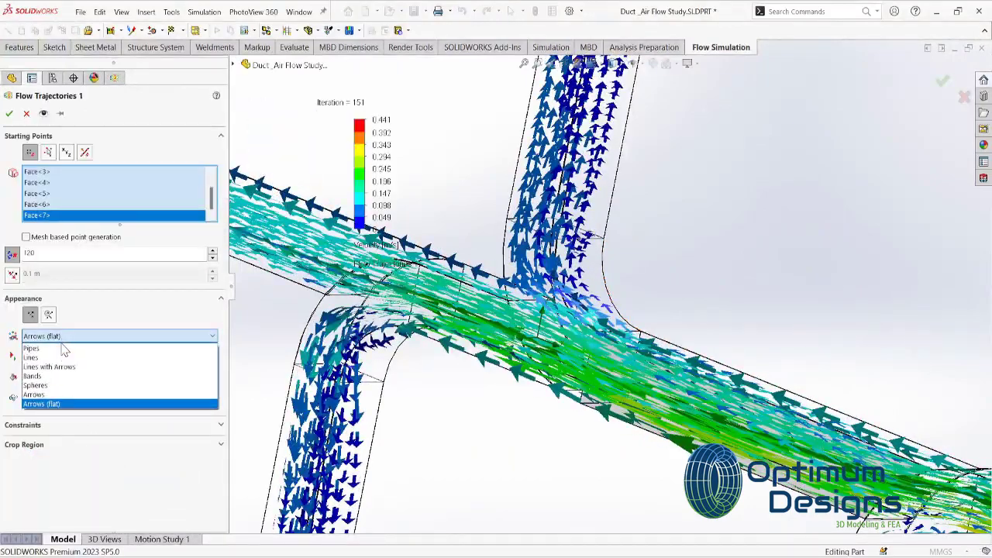
{"action": "left_click", "coordinate": [46, 390]}
{"action": "left_click", "coordinate": [9, 113]}
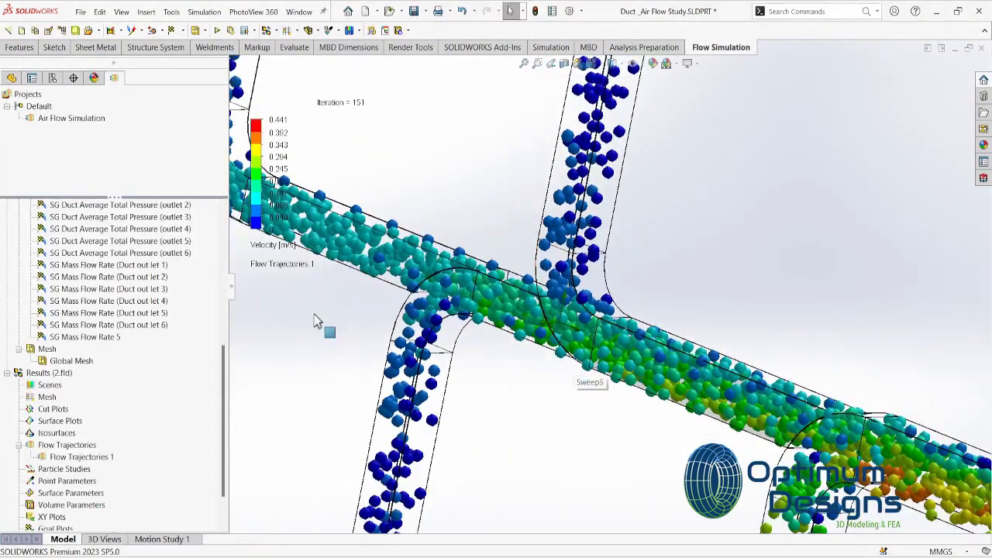
{"action": "right_click", "coordinate": [81, 457]}
{"action": "left_click", "coordinate": [465, 419]}
View the duct from the Front orientation and fit the whole model on screen
{"action": "scroll", "coordinate": [465, 420], "scroll_direction": "up", "scroll_amount": 2}
{"action": "scroll", "coordinate": [532, 403], "scroll_direction": "up", "scroll_amount": 2}
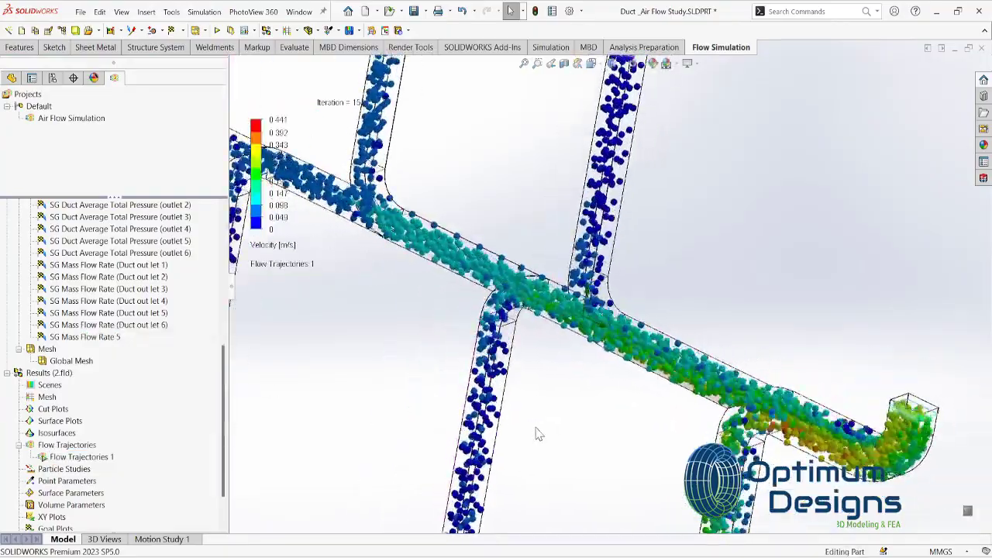
{"action": "scroll", "coordinate": [534, 434], "scroll_direction": "up", "scroll_amount": 2}
{"action": "scroll", "coordinate": [547, 403], "scroll_direction": "up", "scroll_amount": 2}
{"action": "key", "text": "space"}
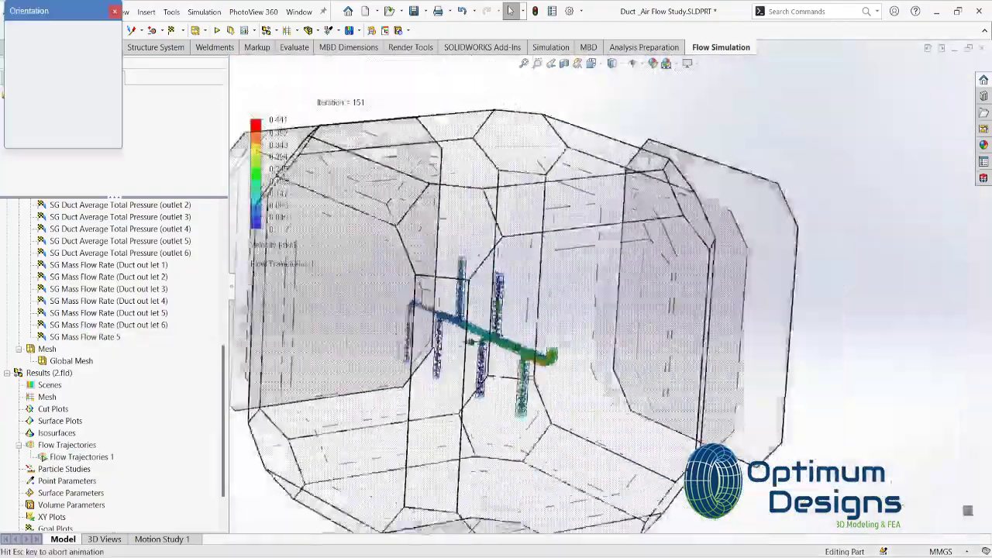
{"action": "left_click", "coordinate": [414, 349]}
{"action": "scroll", "coordinate": [783, 353], "scroll_direction": "down", "scroll_amount": 5}
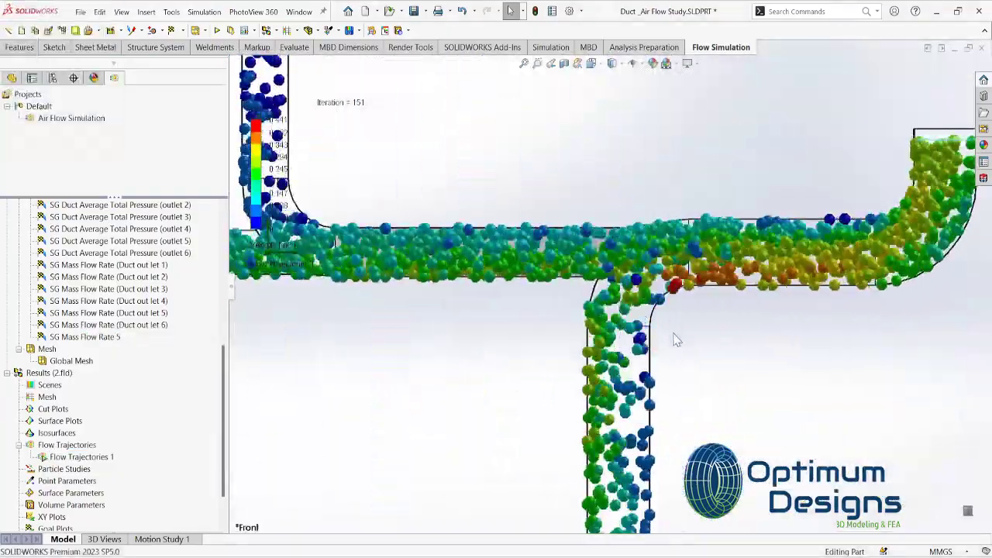
{"action": "scroll", "coordinate": [731, 387], "scroll_direction": "up", "scroll_amount": 1}
{"action": "scroll", "coordinate": [775, 403], "scroll_direction": "up", "scroll_amount": 1}
{"action": "middle_click_drag", "start_coordinate": [603, 418], "coordinate": [545, 418]}
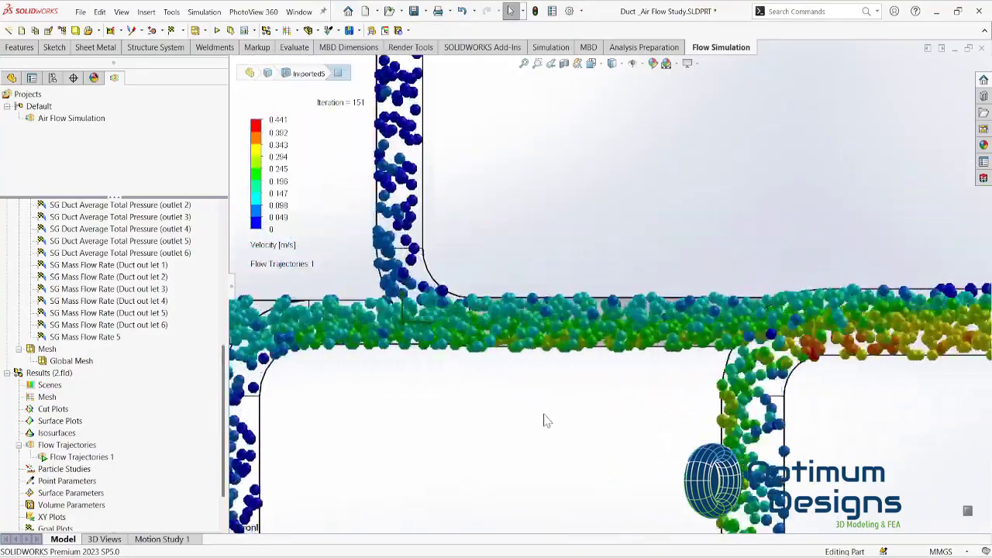
{"action": "key", "text": "f"}
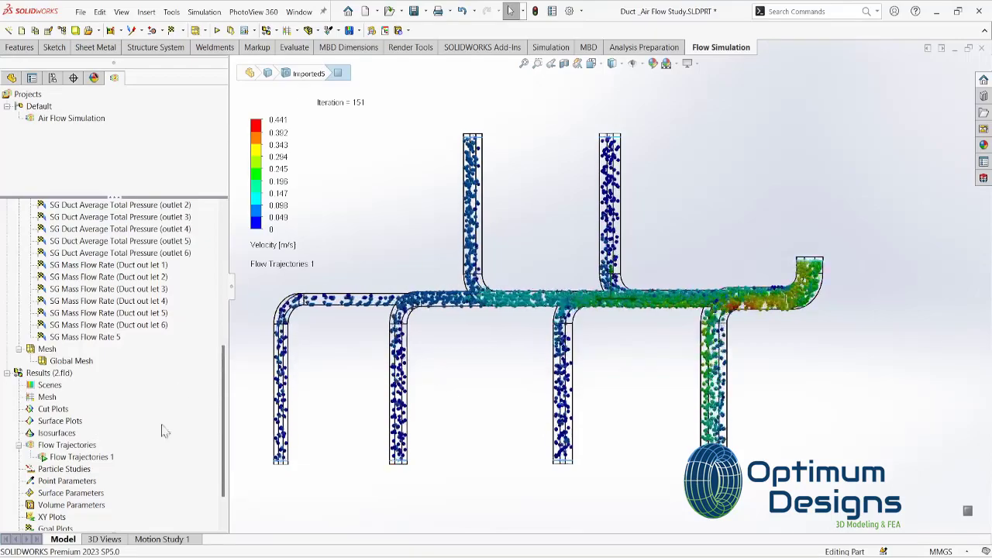
Recolour Flow Trajectories 1 by Pressure
{"action": "left_click", "coordinate": [273, 245]}
{"action": "left_click", "coordinate": [286, 272]}
{"action": "left_click", "coordinate": [328, 249]}
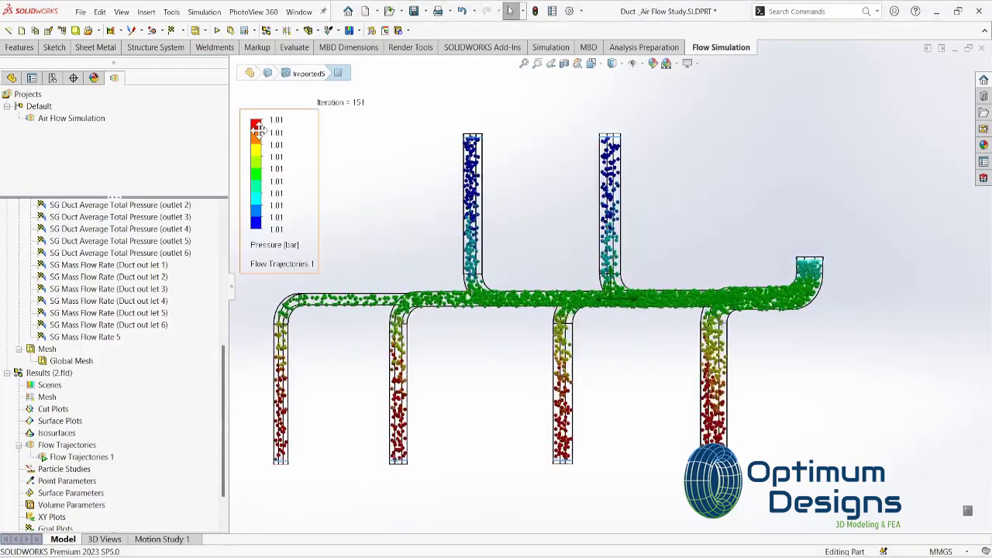
{"action": "right_click", "coordinate": [97, 460]}
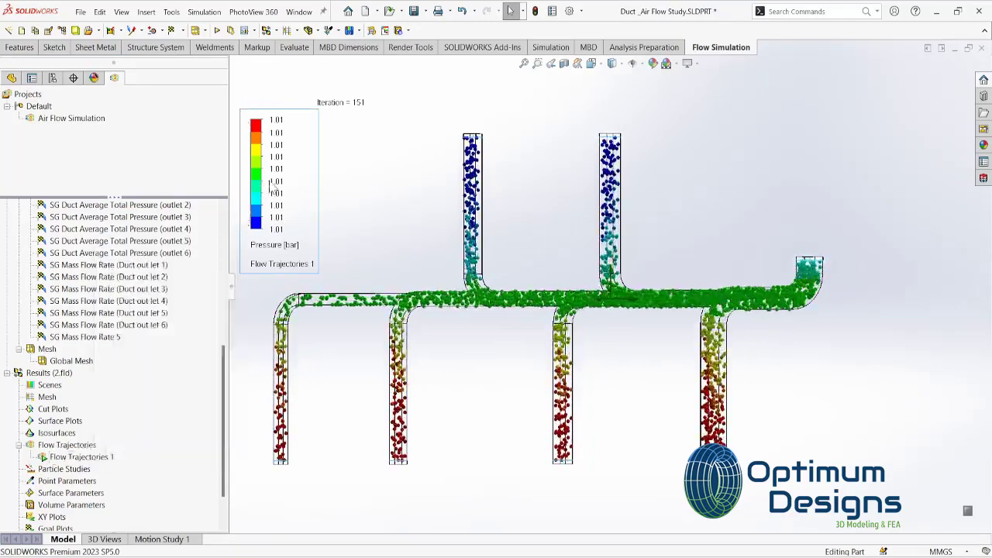
Raise the colour bar's Number of Levels to 66 for a smooth gradient
{"action": "double_click", "coordinate": [256, 178]}
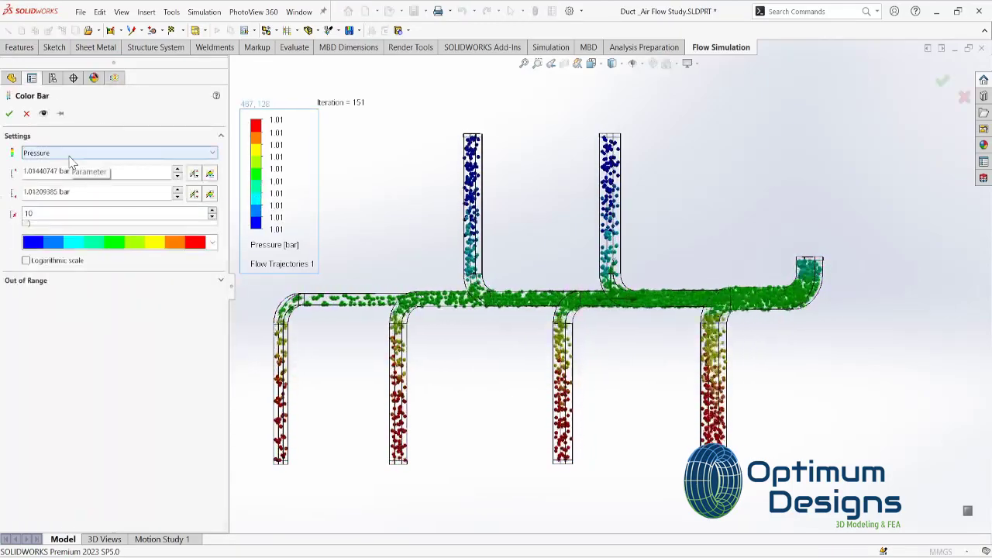
{"action": "left_click_drag", "start_coordinate": [20, 224], "coordinate": [37, 225]}
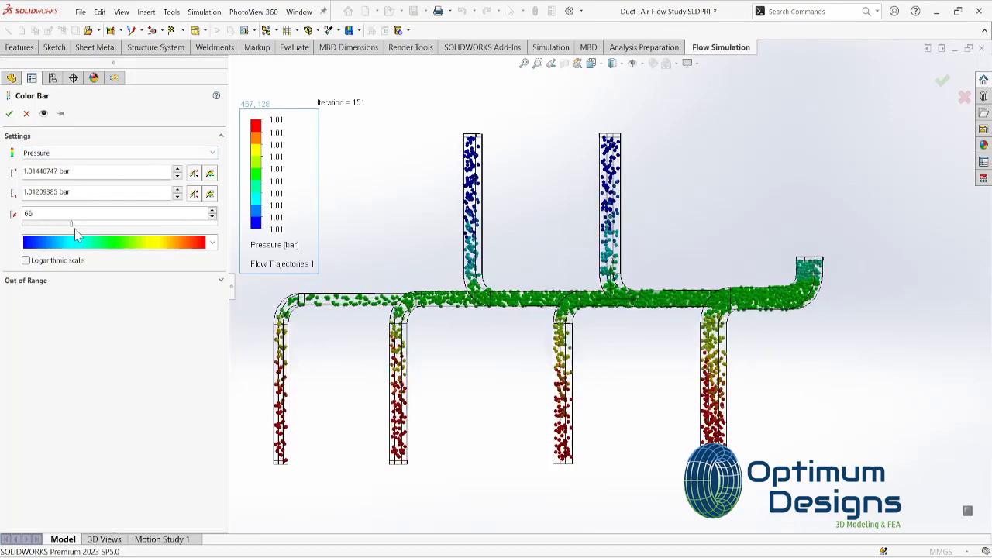
{"action": "left_click", "coordinate": [10, 114]}
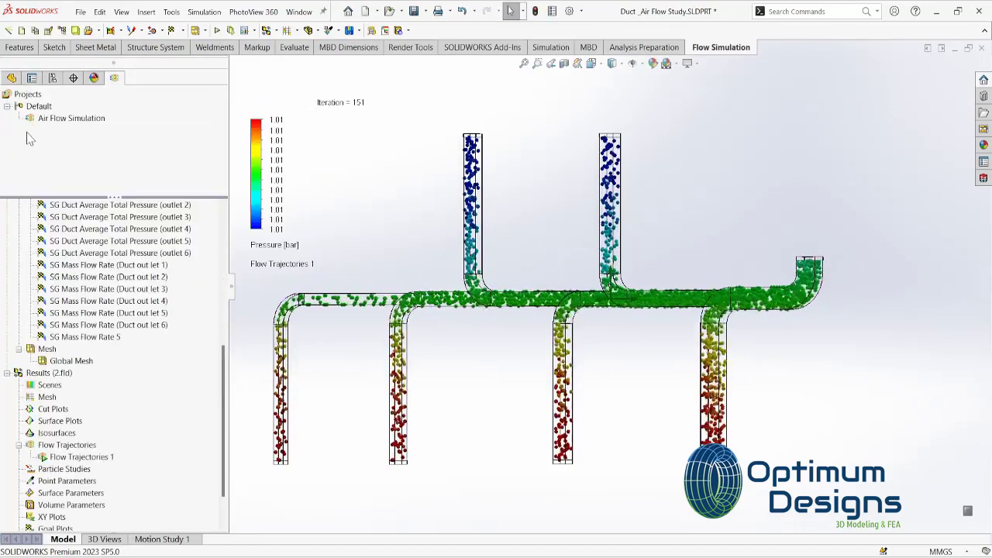
Reduce the Flow Trajectories 1 sphere size to 0.15 m
{"action": "right_click", "coordinate": [257, 207]}
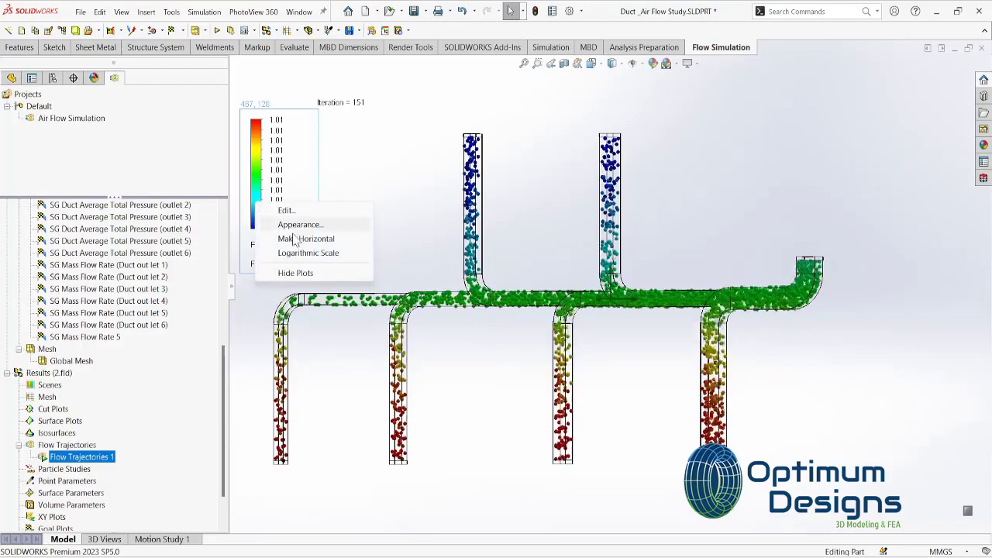
{"action": "left_click", "coordinate": [317, 212]}
{"action": "left_click", "coordinate": [24, 114]}
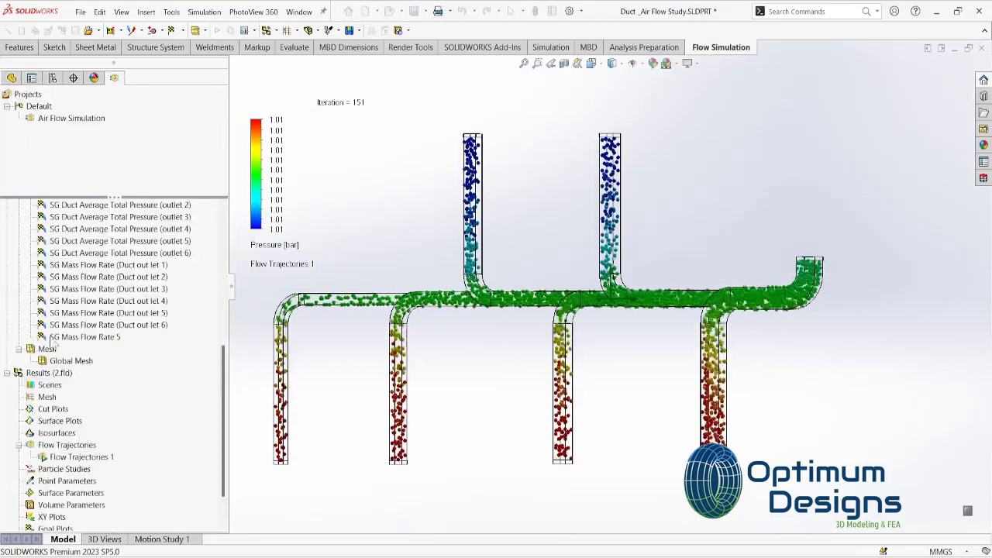
{"action": "right_click", "coordinate": [71, 457]}
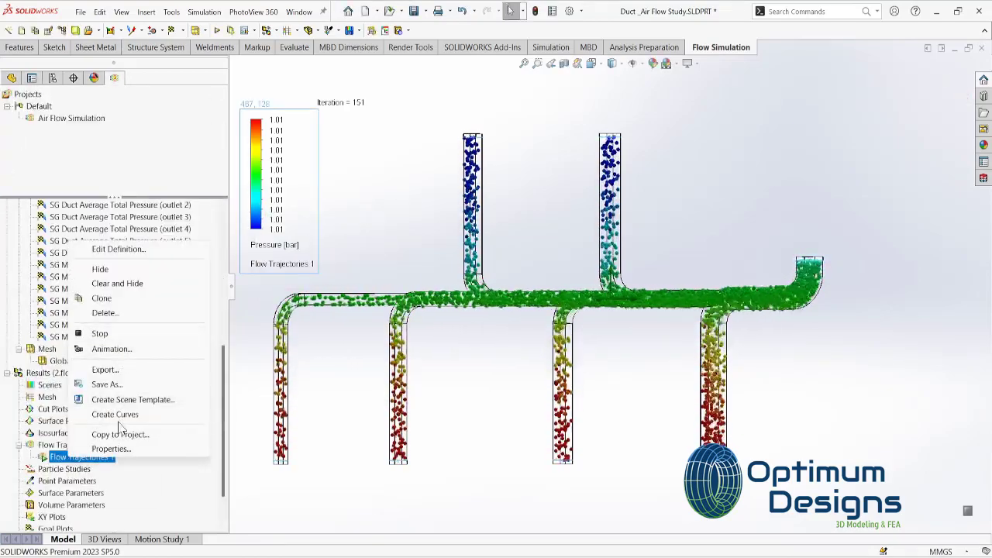
{"action": "left_click", "coordinate": [150, 252]}
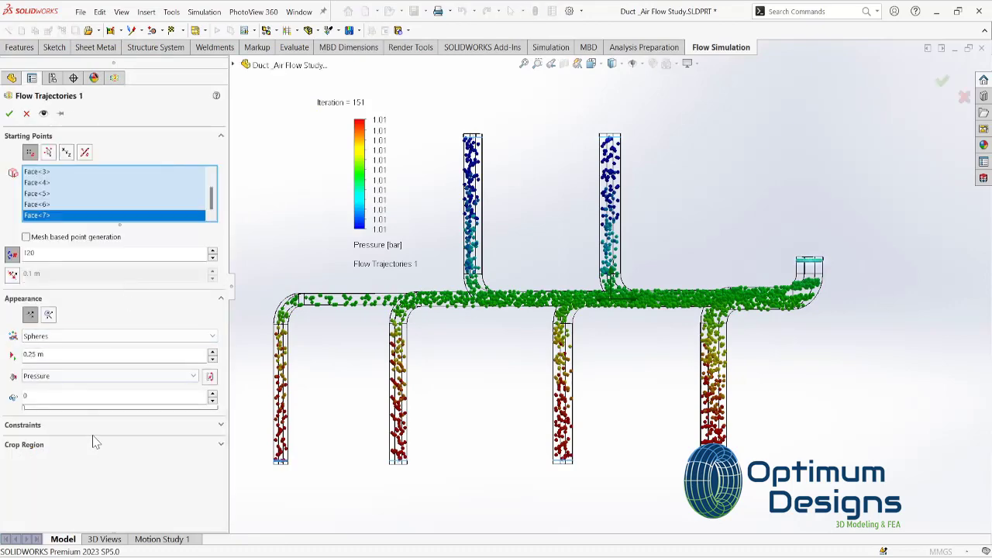
{"action": "left_click", "coordinate": [97, 425]}
{"action": "left_click", "coordinate": [98, 428]}
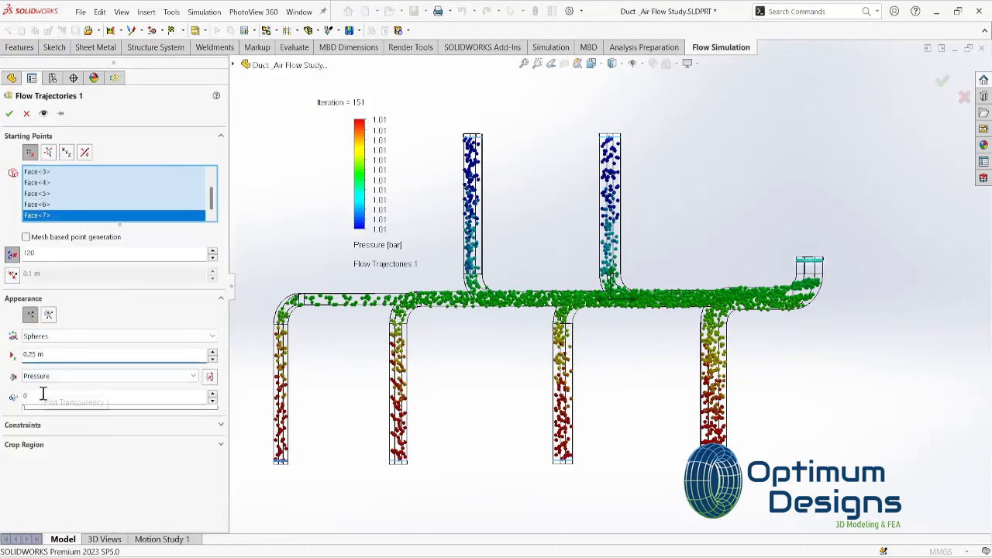
{"action": "key", "text": "BackSpace"}
{"action": "type", "text": "1"}
{"action": "left_click", "coordinate": [10, 113]}
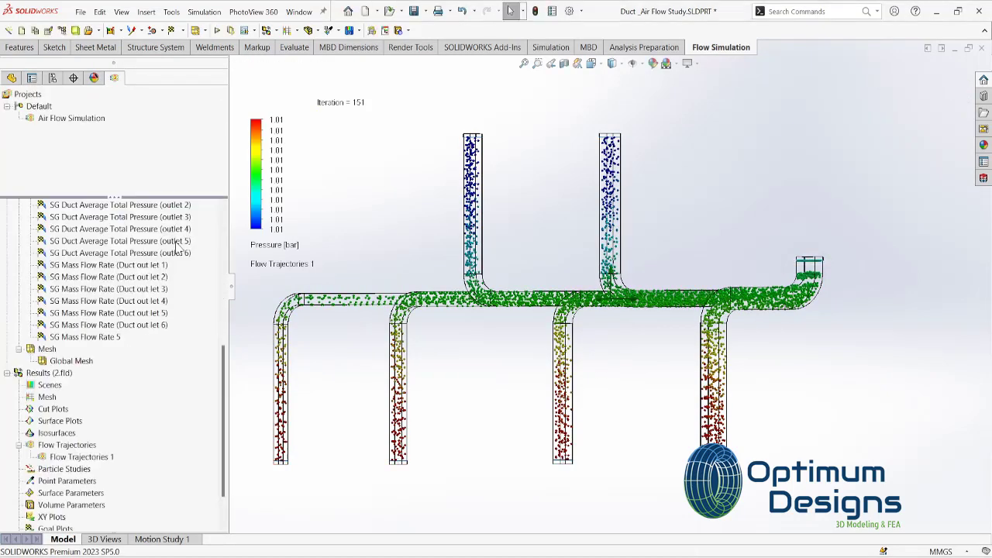
Orbit the duct to an oblique view and hide Flow Trajectories 1
{"action": "right_click", "coordinate": [82, 457]}
{"action": "left_click", "coordinate": [116, 336]}
{"action": "middle_click_drag", "start_coordinate": [496, 310], "coordinate": [596, 283]}
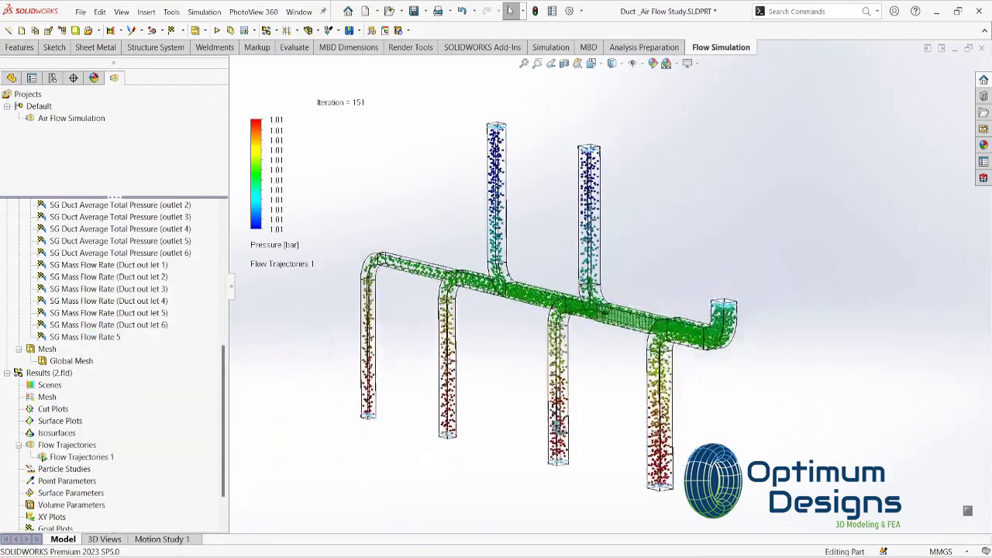
{"action": "scroll", "coordinate": [601, 283], "scroll_direction": "down", "scroll_amount": 5}
{"action": "scroll", "coordinate": [595, 276], "scroll_direction": "up", "scroll_amount": 5}
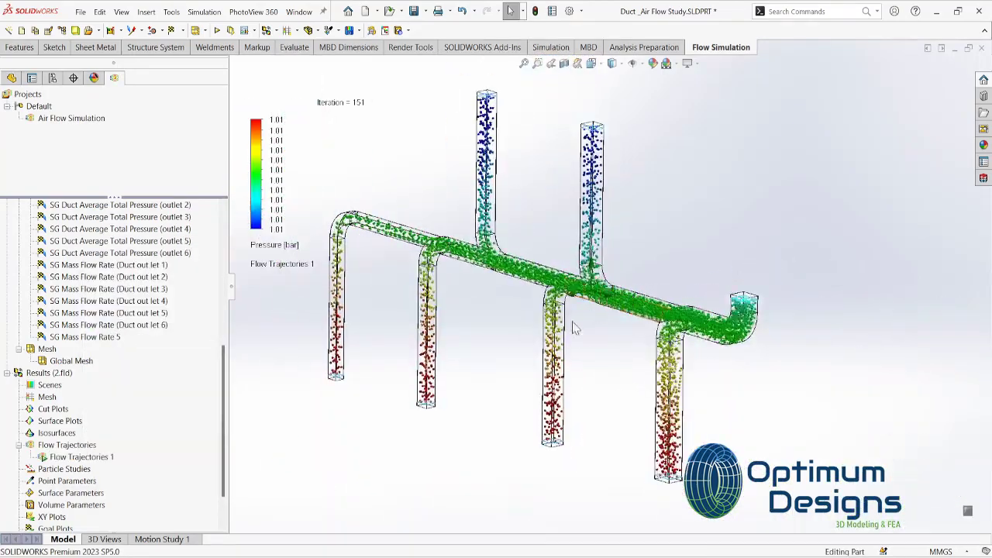
{"action": "right_click", "coordinate": [82, 456]}
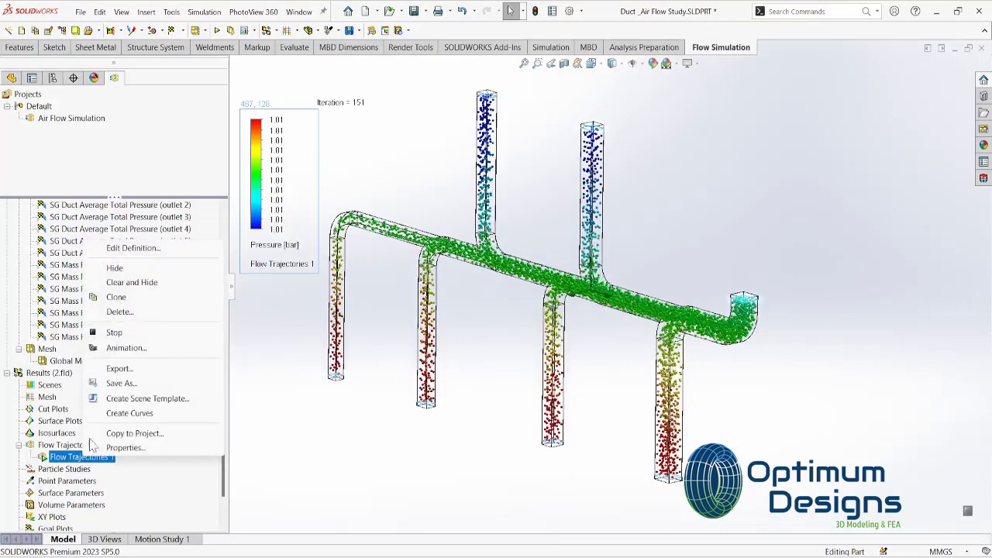
{"action": "left_click", "coordinate": [116, 266]}
Insert Cut Plot 1 on the Front Plane showing Velocity contours
{"action": "left_click", "coordinate": [93, 422]}
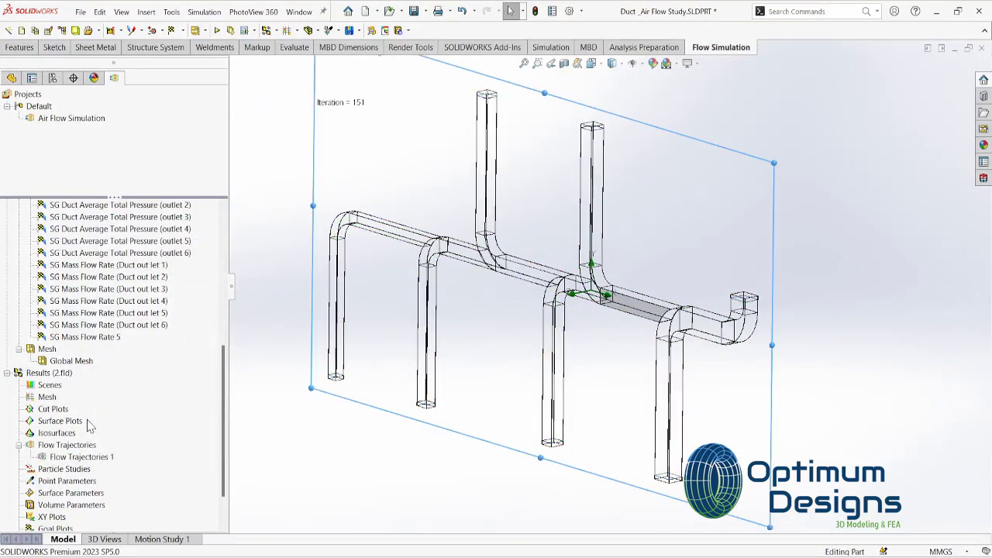
{"action": "left_click", "coordinate": [109, 366]}
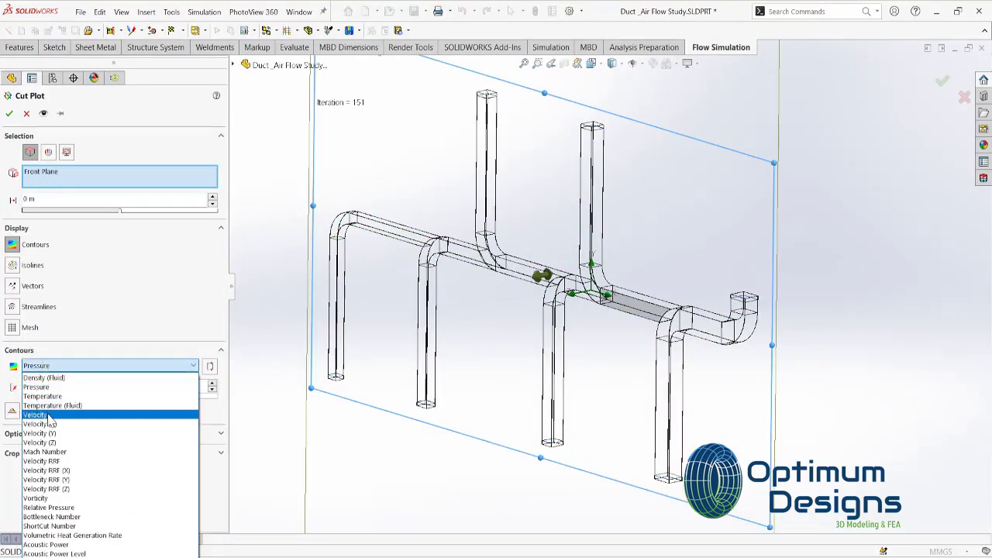
{"action": "left_click", "coordinate": [46, 411]}
{"action": "left_click", "coordinate": [9, 114]}
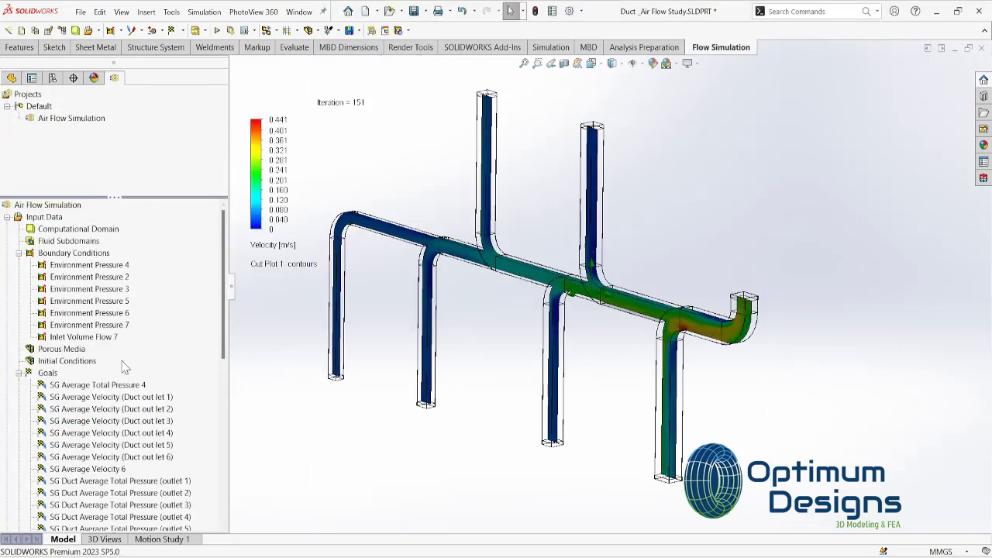
{"action": "scroll", "coordinate": [124, 367], "scroll_direction": "down", "scroll_amount": 7}
{"action": "left_click", "coordinate": [66, 457]}
{"action": "right_click", "coordinate": [66, 456]}
{"action": "left_click", "coordinate": [85, 445]}
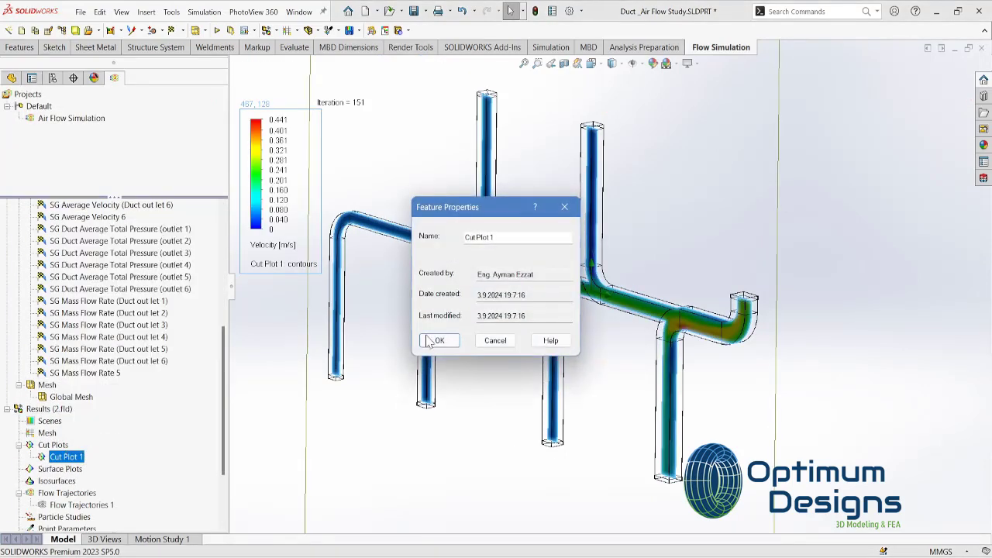
{"action": "left_click", "coordinate": [429, 343]}
{"action": "right_click", "coordinate": [66, 456]}
{"action": "left_click", "coordinate": [140, 230]}
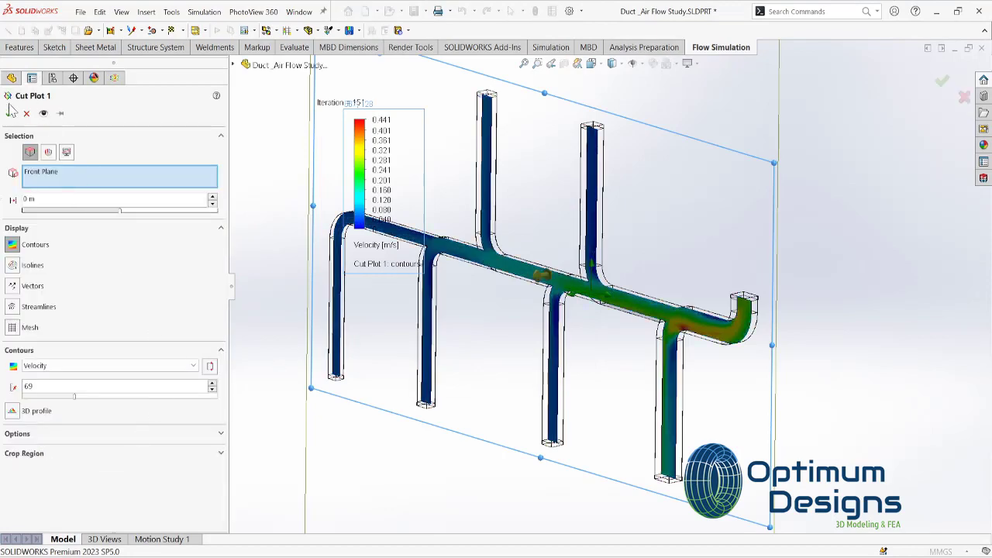
{"action": "left_click", "coordinate": [11, 111]}
View the duct from the front and set the legend minimum to 0.143
{"action": "key", "text": "ctrl+1"}
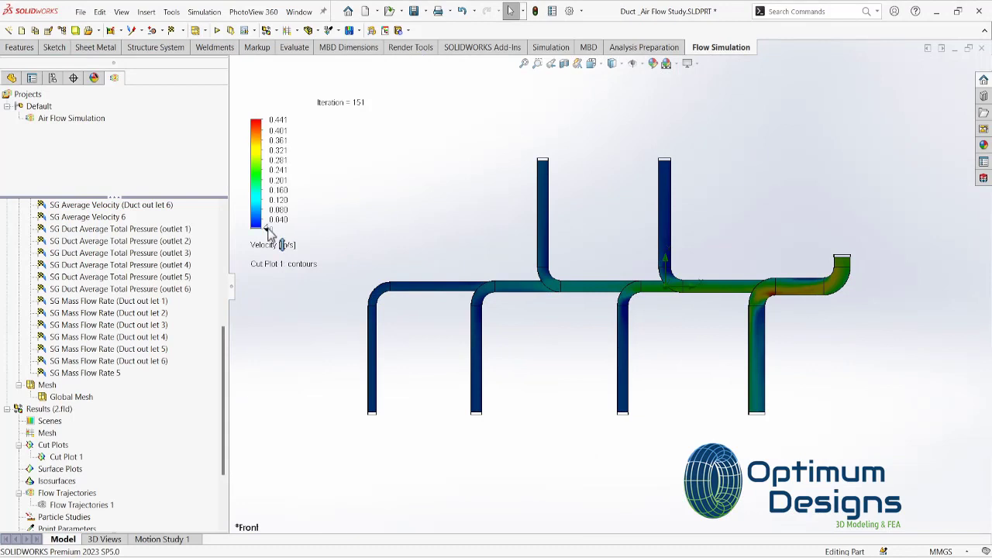
{"action": "mouse_move", "coordinate": [267, 232]}
{"action": "left_mouse_down"}
{"action": "mouse_move", "coordinate": [269, 200]}
{"action": "mouse_move", "coordinate": [270, 237]}
{"action": "left_mouse_up"}
{"action": "left_click", "coordinate": [393, 238]}
{"action": "left_click", "coordinate": [391, 240]}
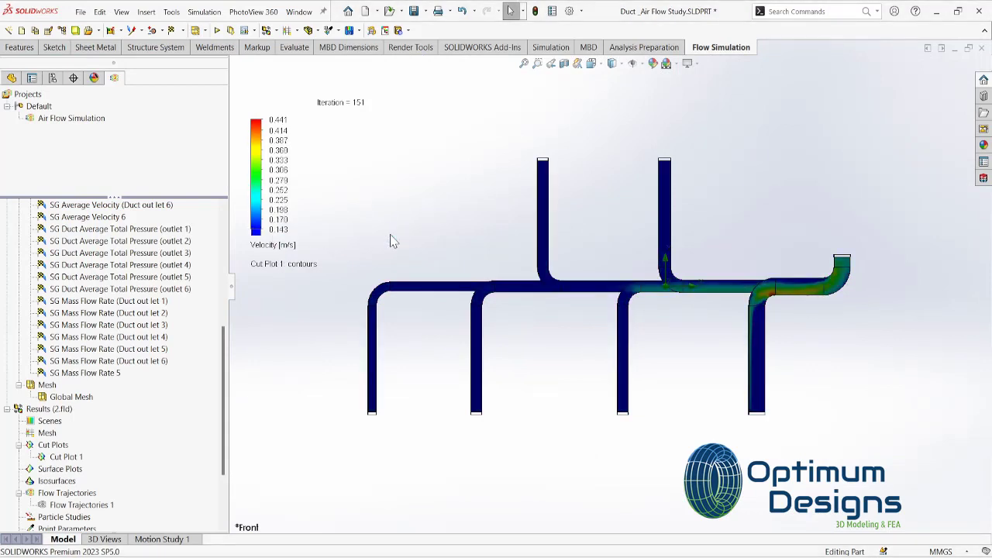
Switch the cut plot quantity to Velocity (X), then hide Cut Plot 1
{"action": "left_click", "coordinate": [266, 250]}
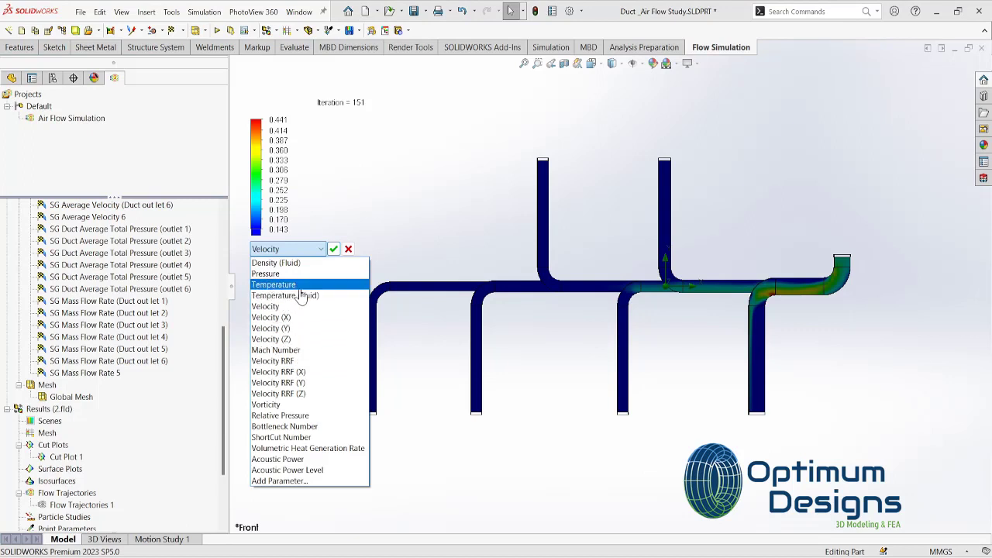
{"action": "left_click", "coordinate": [302, 317]}
{"action": "left_click", "coordinate": [334, 249]}
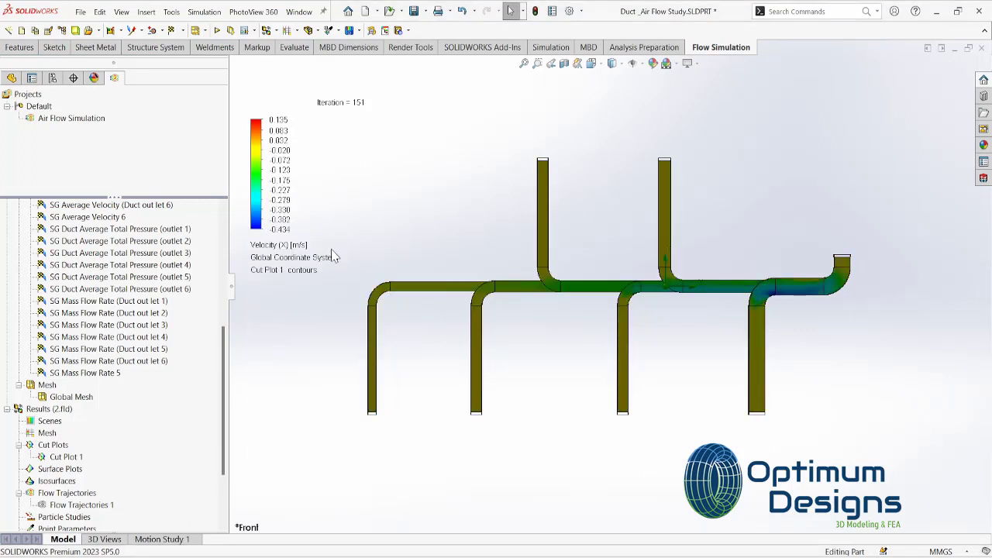
{"action": "right_click", "coordinate": [66, 456]}
{"action": "left_click", "coordinate": [78, 252]}
Start a new goal plot including Mass Flow Rate goals for outlets 1 through 6
{"action": "scroll", "coordinate": [81, 481], "scroll_direction": "down", "scroll_amount": 3}
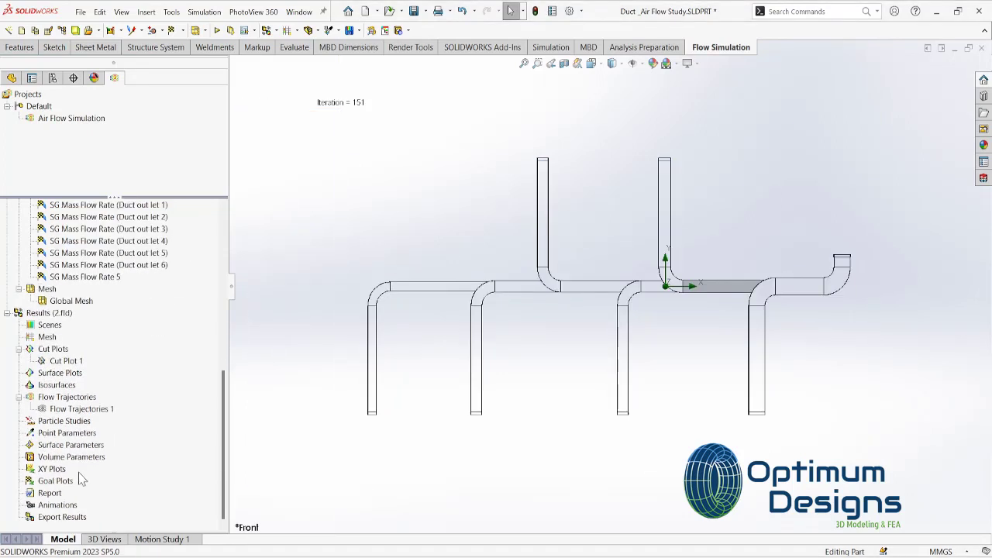
{"action": "left_click", "coordinate": [70, 492]}
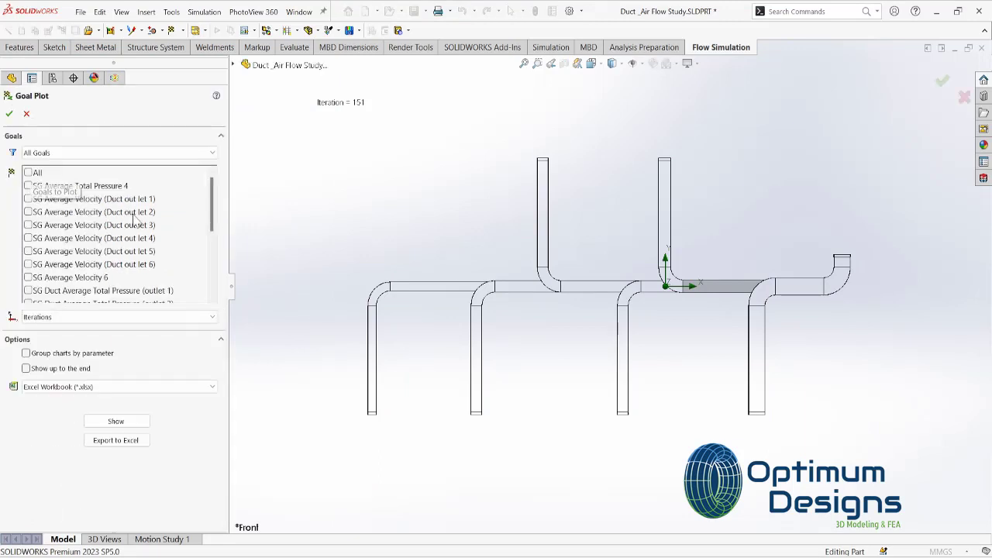
{"action": "scroll", "coordinate": [210, 211], "scroll_direction": "down", "scroll_amount": 2}
{"action": "scroll", "coordinate": [210, 221], "scroll_direction": "down", "scroll_amount": 2}
{"action": "left_click", "coordinate": [28, 238]}
{"action": "left_click", "coordinate": [28, 251]}
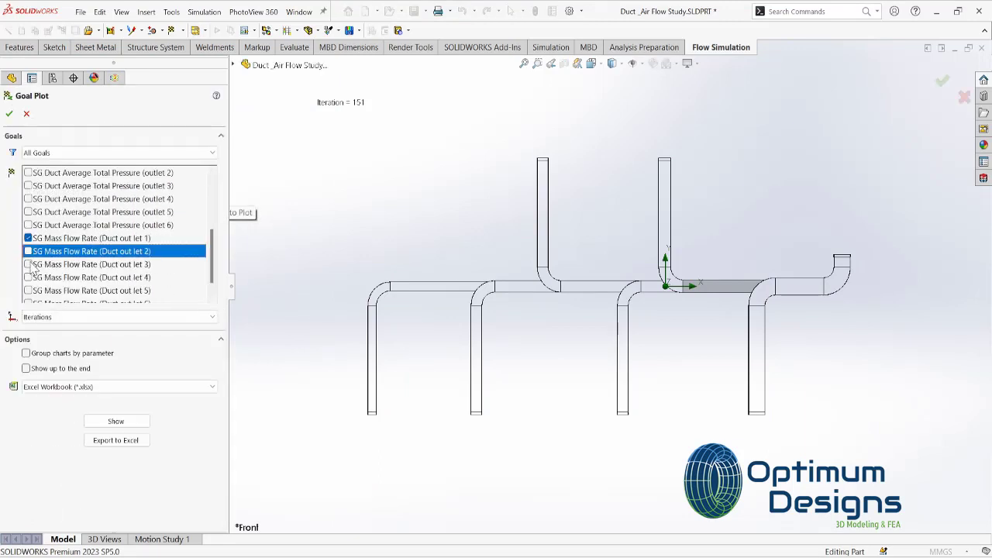
{"action": "left_click", "coordinate": [28, 264]}
{"action": "left_click", "coordinate": [28, 277]}
{"action": "left_click", "coordinate": [28, 291]}
{"action": "left_click", "coordinate": [29, 293]}
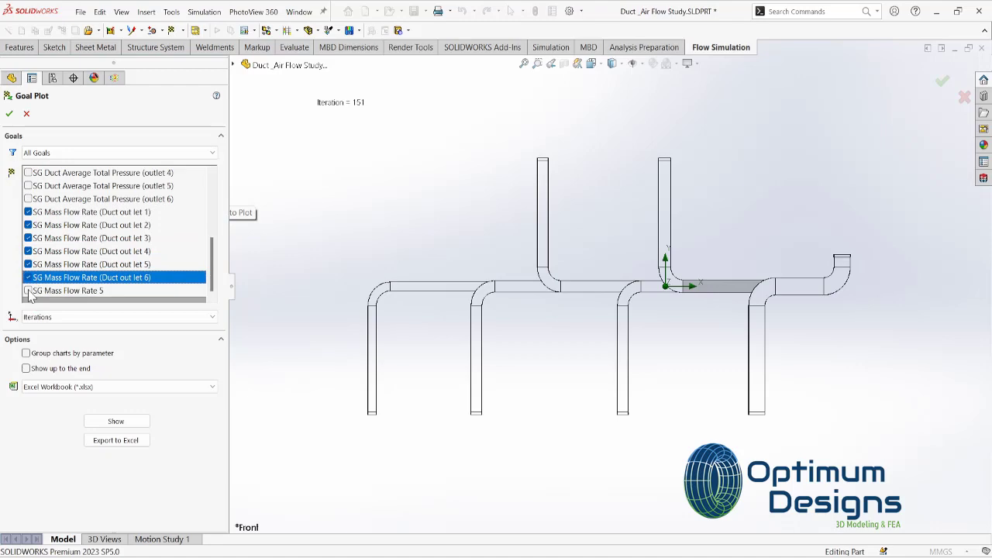
Show the goal plot summary table enlarged to list all six outlets
{"action": "left_click", "coordinate": [113, 422]}
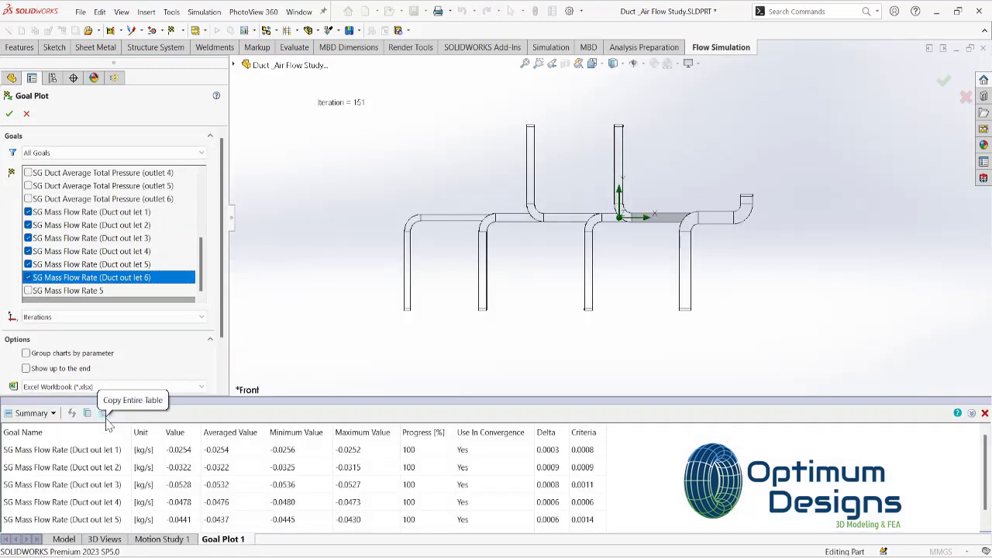
{"action": "left_click_drag", "start_coordinate": [296, 393], "coordinate": [301, 362]}
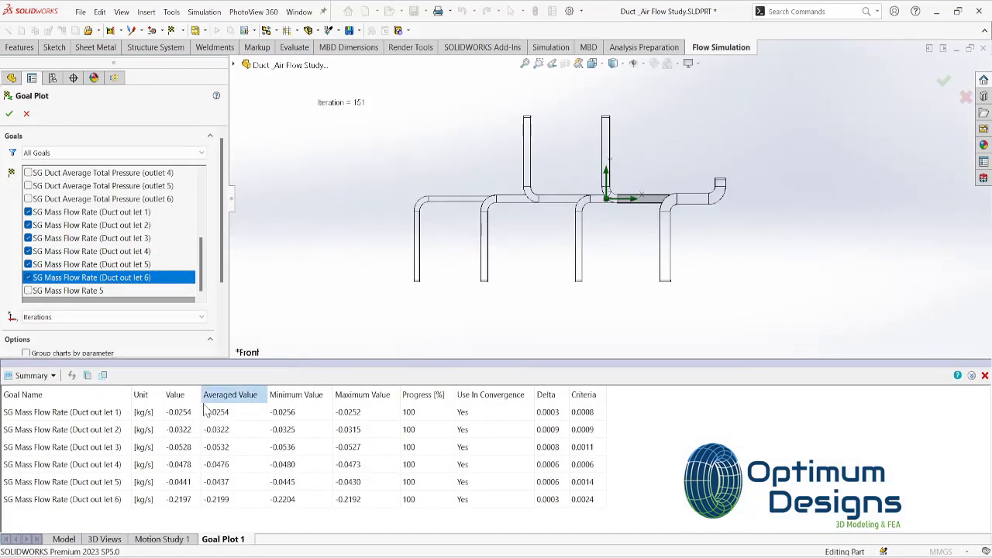
{"action": "left_click", "coordinate": [116, 413]}
{"action": "left_click", "coordinate": [114, 431]}
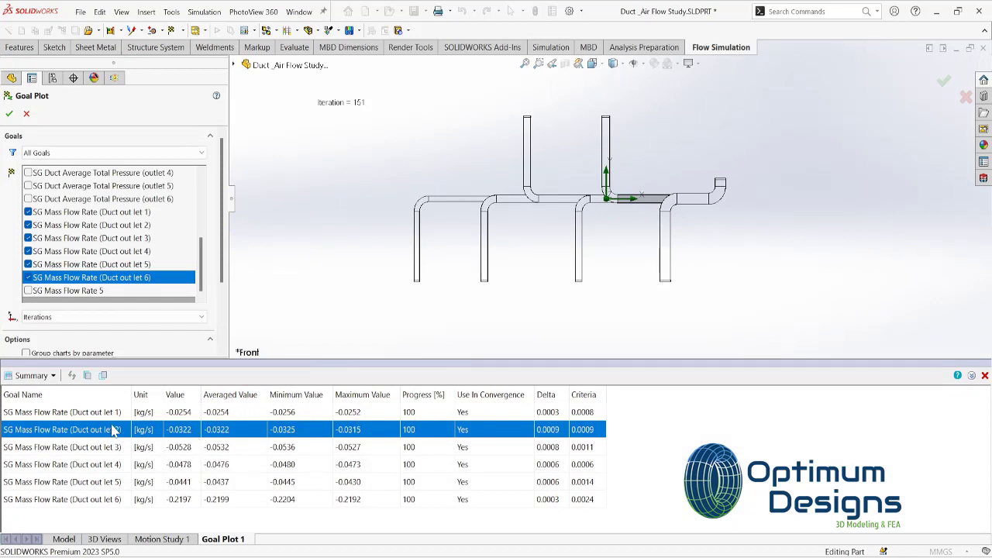
Group charts by parameter and show one enlarged Mass Flow Rate chart against iterations
{"action": "left_click", "coordinate": [43, 375]}
{"action": "left_click", "coordinate": [31, 400]}
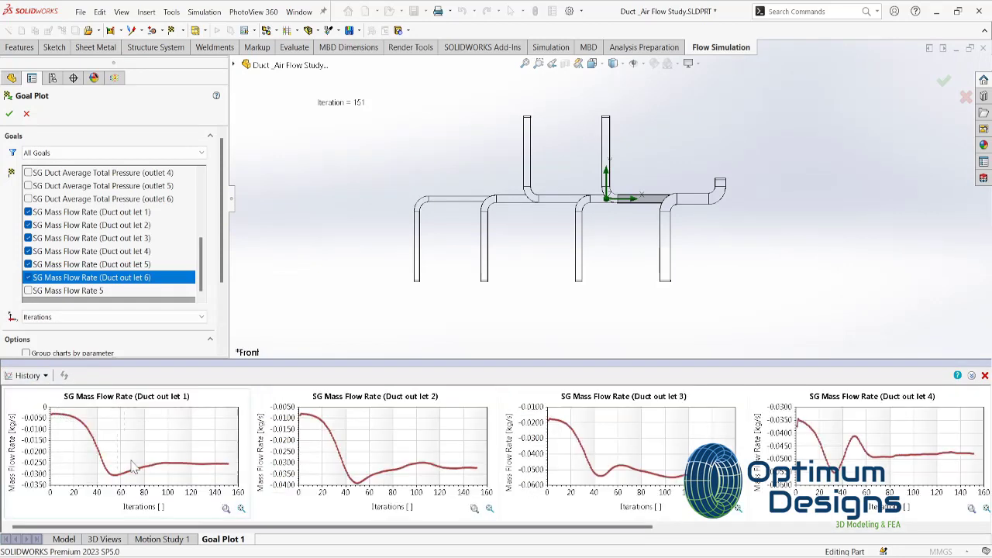
{"action": "scroll", "coordinate": [109, 271], "scroll_direction": "down", "scroll_amount": 2}
{"action": "left_click", "coordinate": [25, 288]}
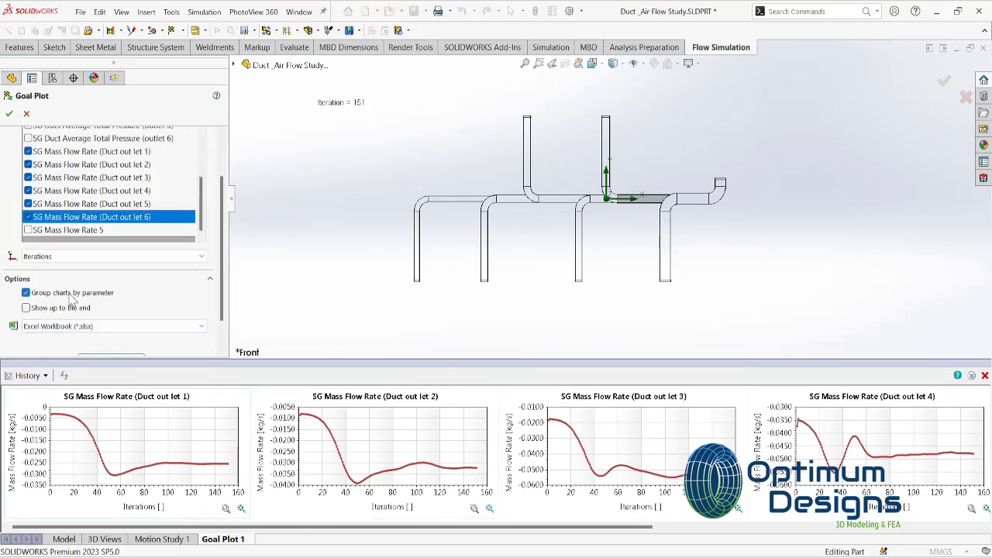
{"action": "scroll", "coordinate": [109, 310], "scroll_direction": "down", "scroll_amount": 1}
{"action": "left_click", "coordinate": [111, 324]}
{"action": "left_click_drag", "start_coordinate": [264, 360], "coordinate": [313, 118]}
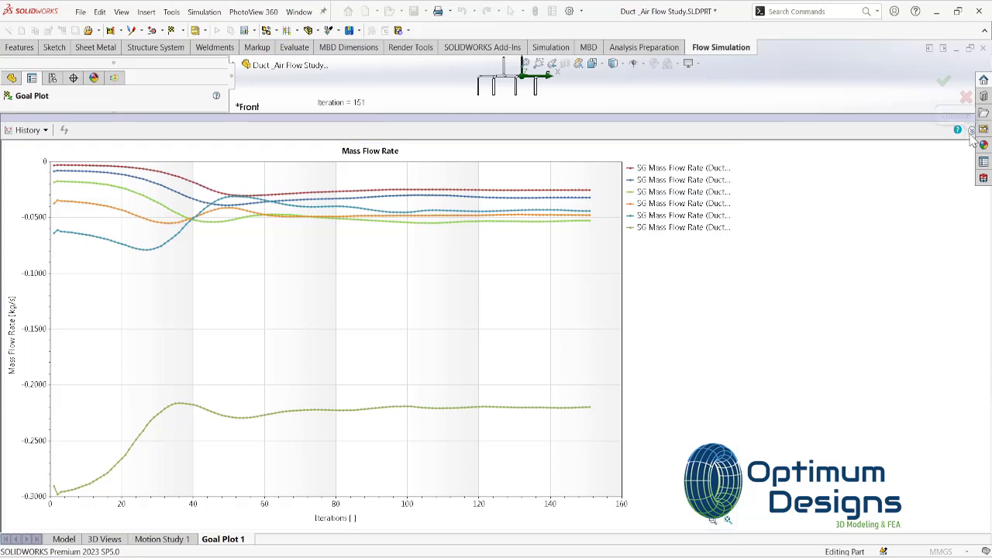
{"action": "scroll", "coordinate": [35, 226], "scroll_direction": "up", "scroll_amount": 2}
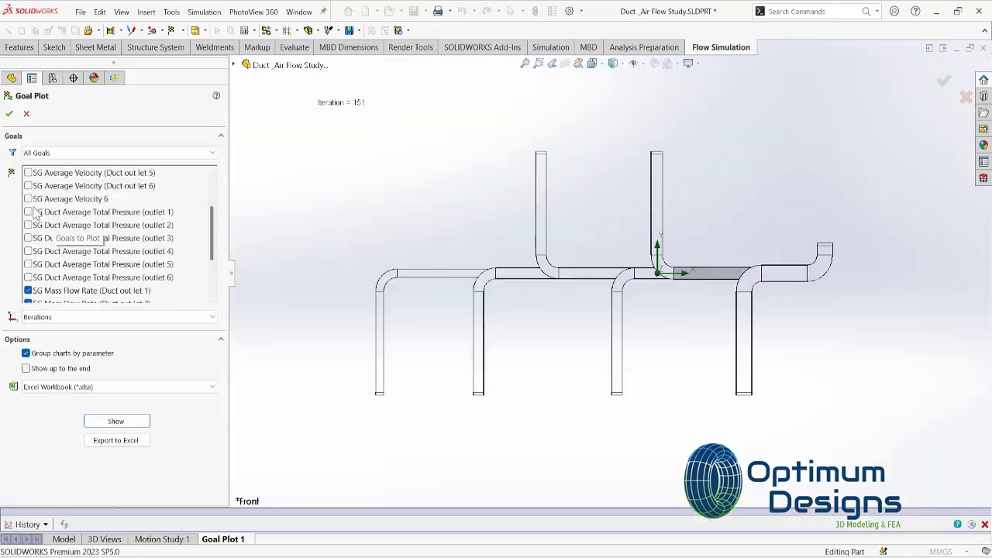
{"action": "left_click", "coordinate": [27, 290]}
{"action": "scroll", "coordinate": [35, 226], "scroll_direction": "up", "scroll_amount": 2}
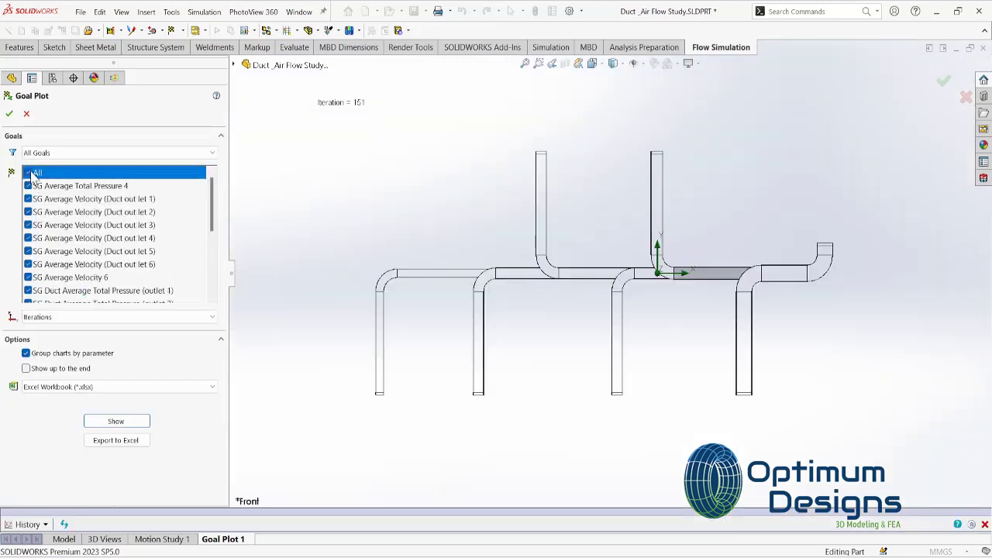
Filter goals to Total Pressure, select all, and plot them
{"action": "left_click", "coordinate": [89, 153]}
{"action": "left_click", "coordinate": [85, 183]}
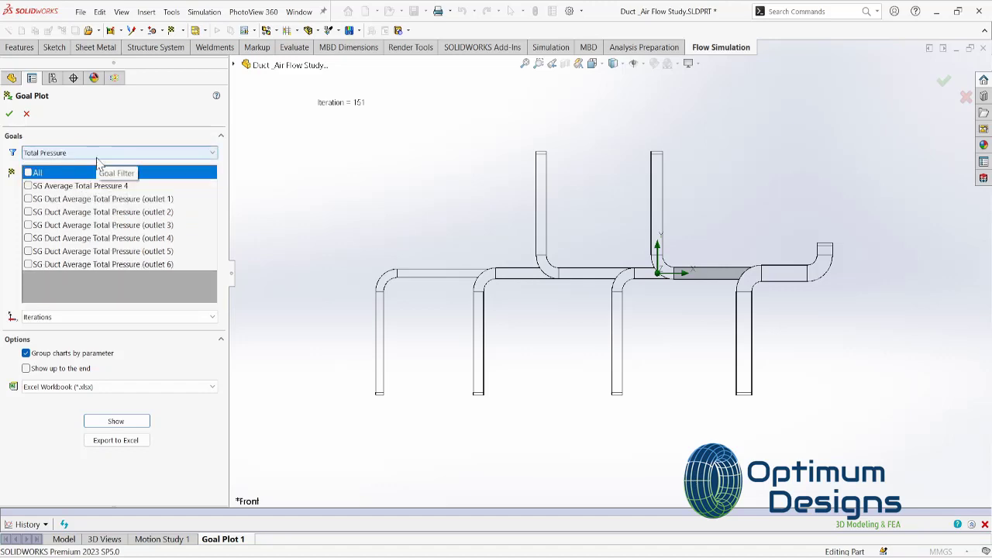
{"action": "left_click", "coordinate": [35, 173]}
{"action": "left_click", "coordinate": [115, 421]}
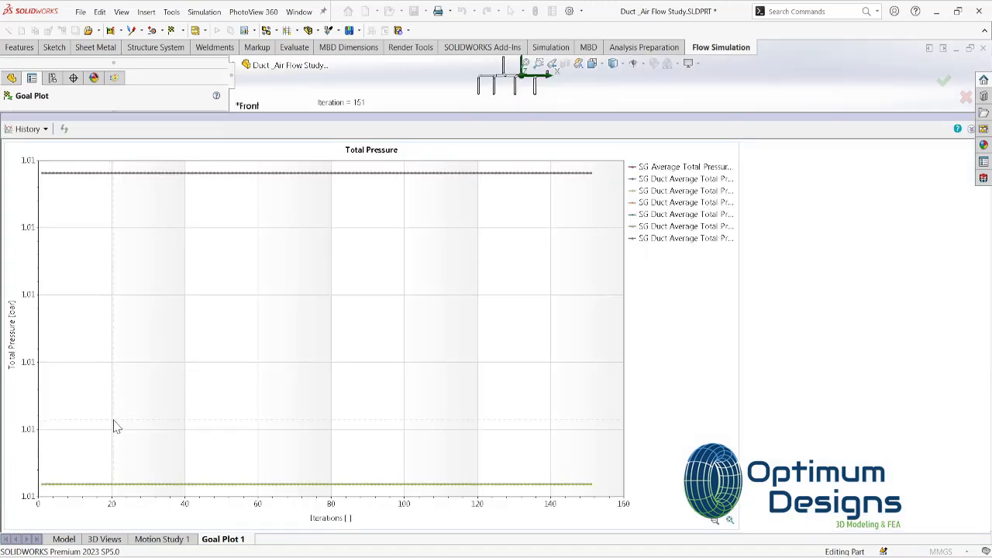
{"action": "mouse_move", "coordinate": [202, 118]}
{"action": "left_mouse_down"}
{"action": "mouse_move", "coordinate": [100, 425]}
{"action": "mouse_move", "coordinate": [107, 431]}
{"action": "left_mouse_up"}
{"action": "mouse_move", "coordinate": [222, 434]}
{"action": "left_mouse_down"}
{"action": "mouse_move", "coordinate": [251, 397]}
{"action": "mouse_move", "coordinate": [250, 412]}
{"action": "left_mouse_up"}
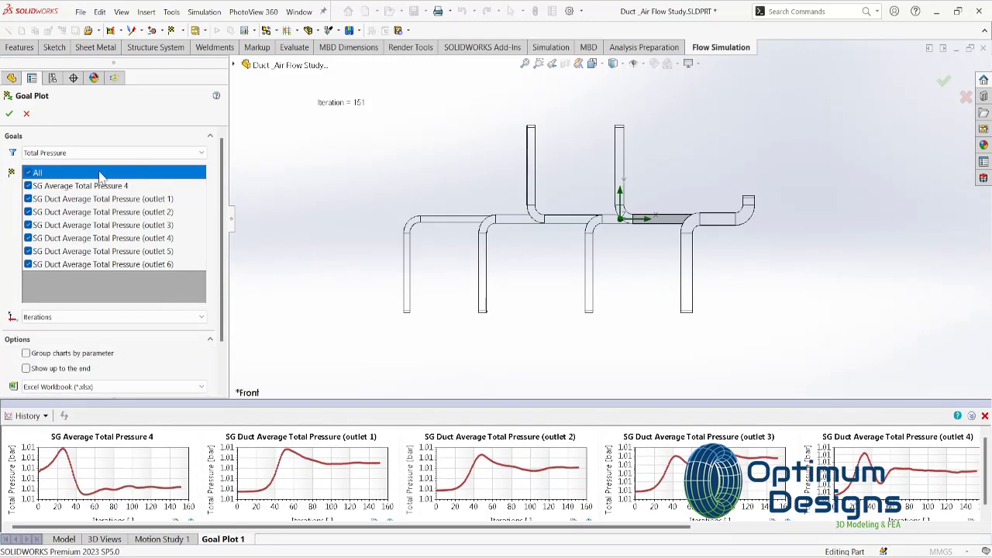
Plot all Velocity goals grouped on one enlarged chart with a widened legend
{"action": "left_click", "coordinate": [93, 153]}
{"action": "left_click", "coordinate": [38, 202]}
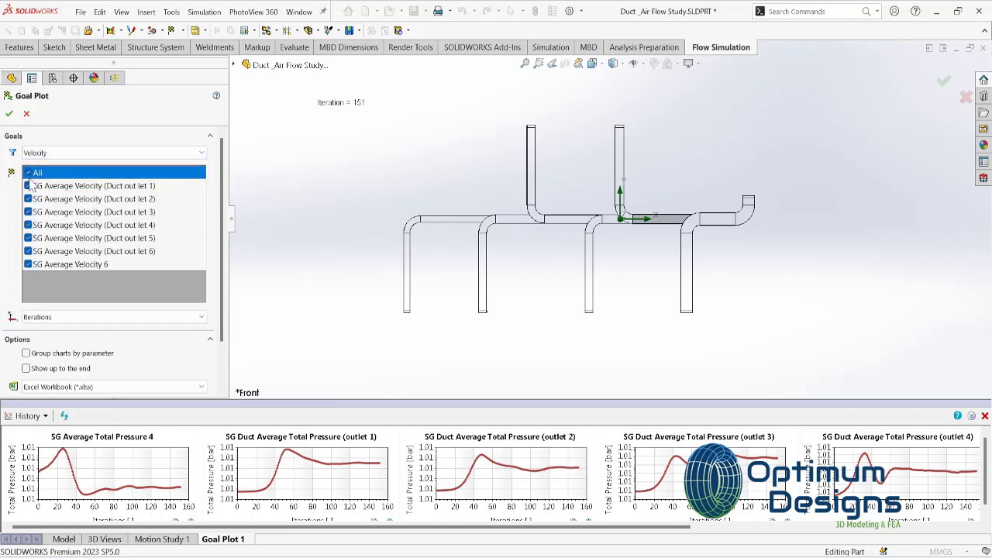
{"action": "scroll", "coordinate": [109, 310], "scroll_direction": "down", "scroll_amount": 3}
{"action": "left_click", "coordinate": [109, 365]}
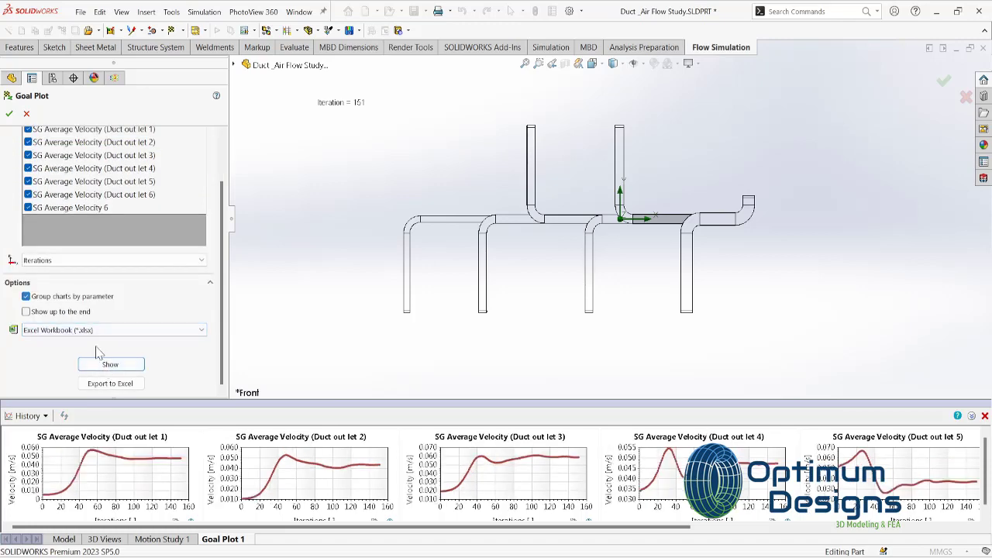
{"action": "left_click", "coordinate": [110, 364]}
{"action": "mouse_move", "coordinate": [248, 399]}
{"action": "left_mouse_down"}
{"action": "mouse_move", "coordinate": [335, 77]}
{"action": "mouse_move", "coordinate": [330, 95]}
{"action": "left_mouse_up"}
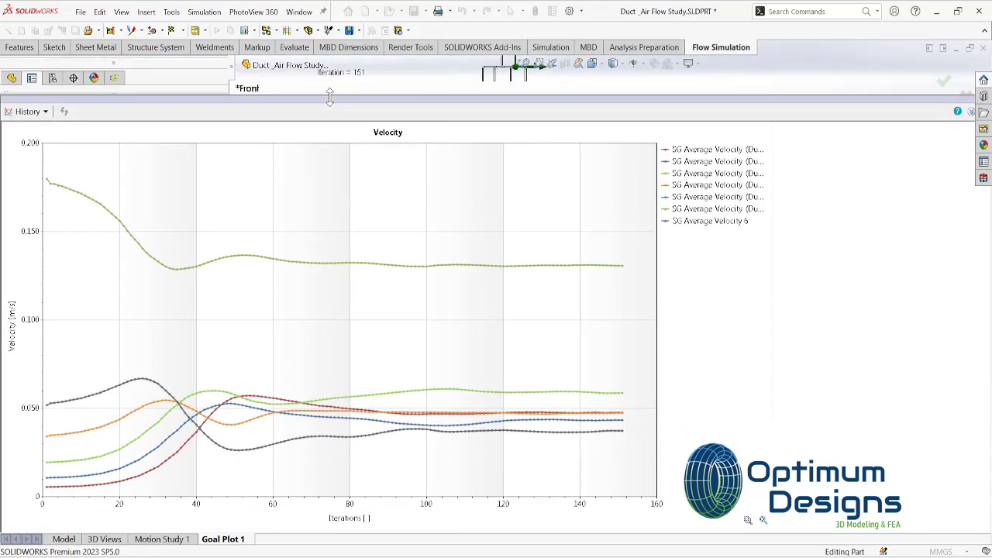
{"action": "left_click_drag", "start_coordinate": [770, 154], "coordinate": [895, 153]}
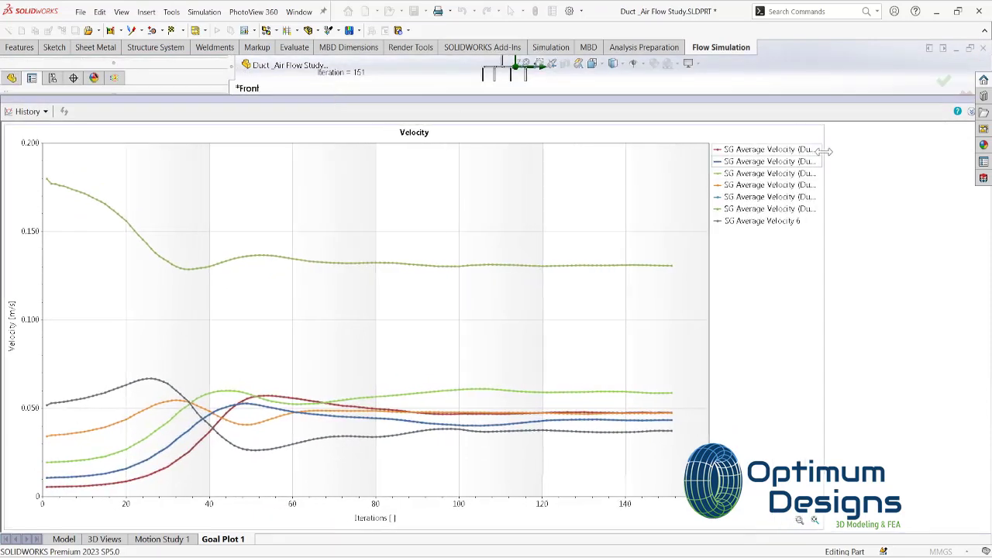
{"action": "left_click_drag", "start_coordinate": [779, 185], "coordinate": [732, 181]}
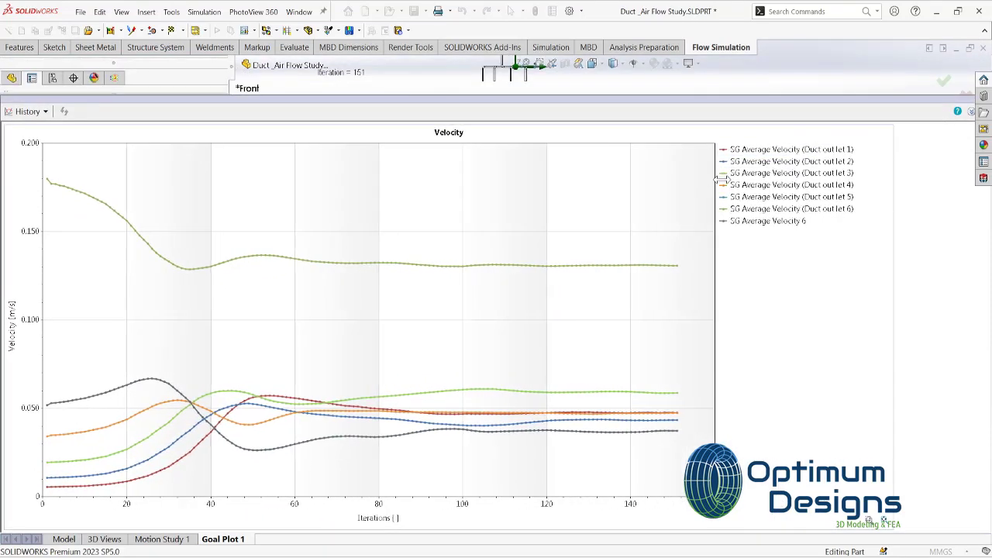
{"action": "left_click", "coordinate": [806, 162]}
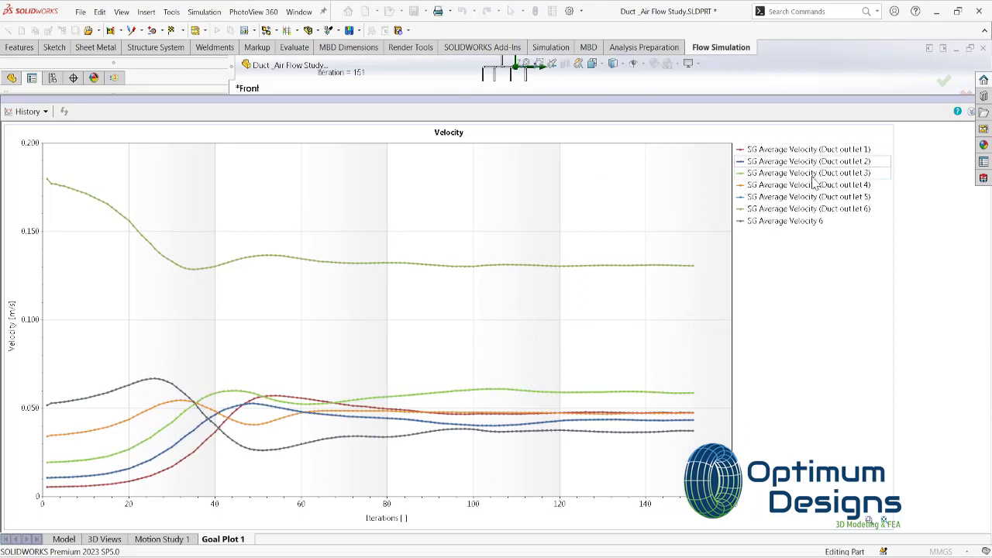
Close the Velocity chart, reset the filter to Surface Goals, and close the goal plot
{"action": "left_click", "coordinate": [971, 111]}
{"action": "left_click", "coordinate": [120, 153]}
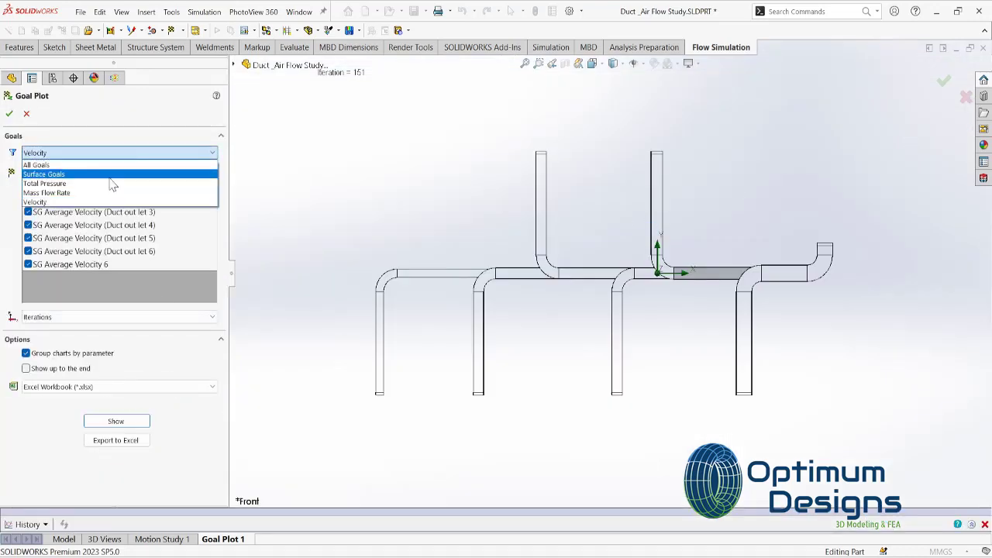
{"action": "left_click", "coordinate": [113, 174]}
{"action": "scroll", "coordinate": [128, 194], "scroll_direction": "down", "scroll_amount": 3}
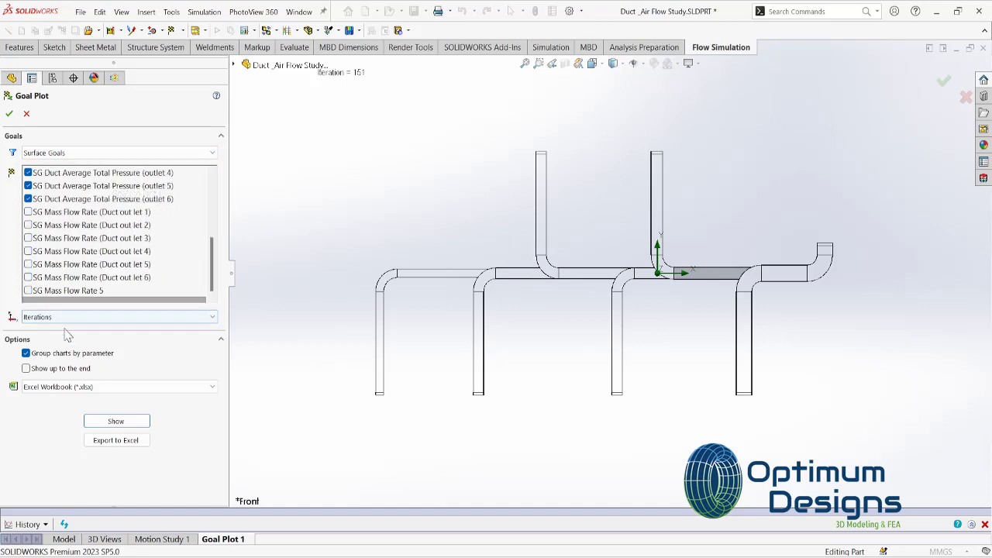
{"action": "left_click", "coordinate": [27, 113]}
{"action": "scroll", "coordinate": [47, 411], "scroll_direction": "down", "scroll_amount": 3}
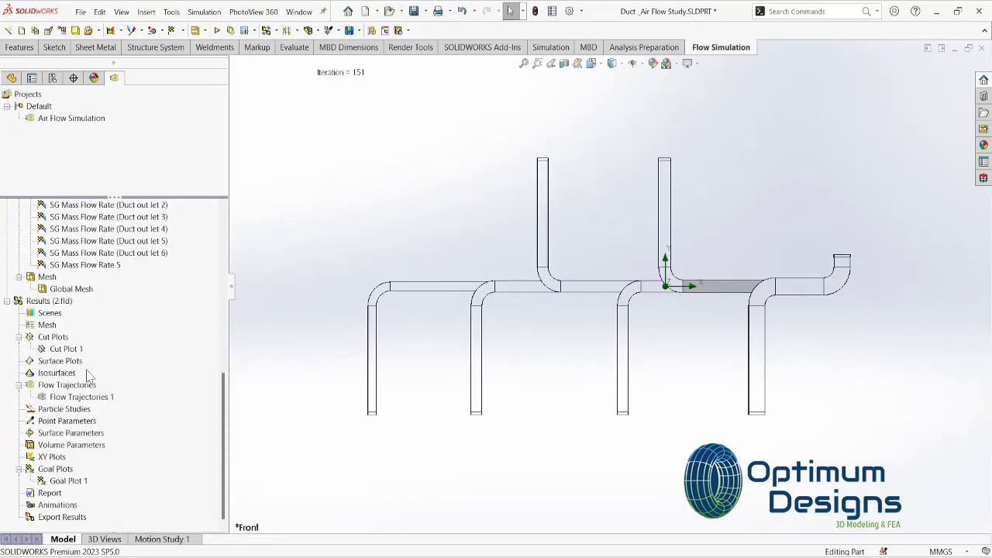
Show Flow Trajectories 1 and set its appearance to Lines with Arrows
{"action": "right_click", "coordinate": [86, 396]}
{"action": "left_click", "coordinate": [124, 223]}
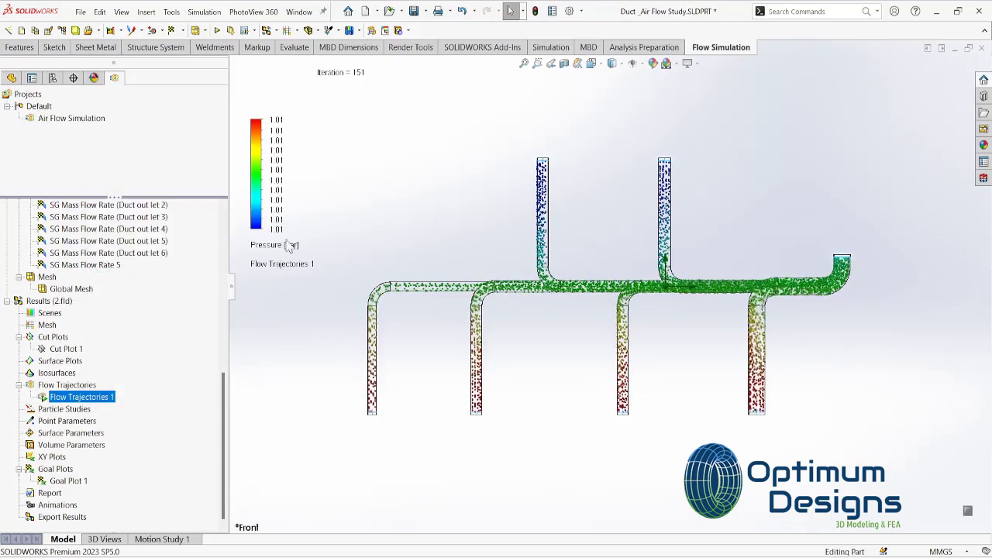
{"action": "right_click", "coordinate": [96, 396]}
{"action": "left_click", "coordinate": [181, 194]}
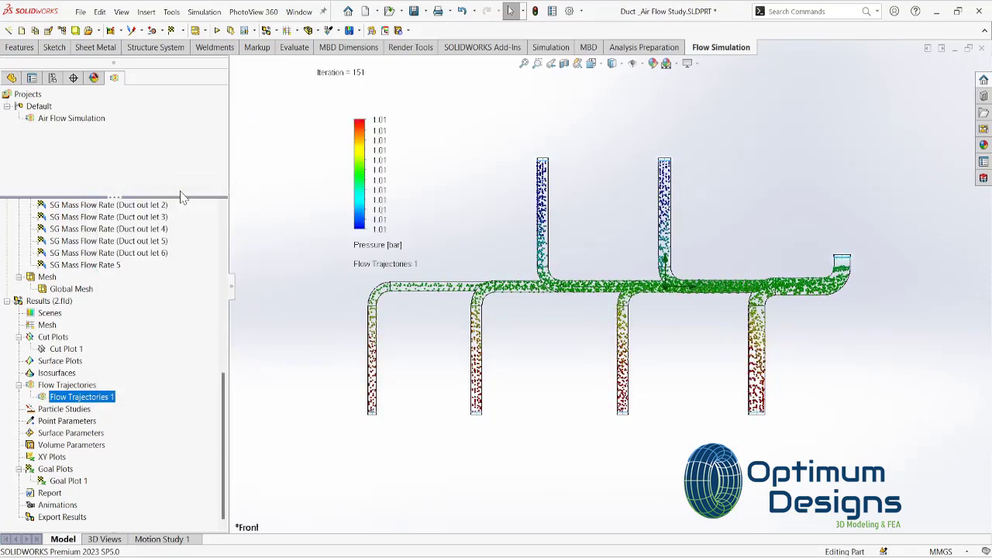
{"action": "left_click", "coordinate": [85, 337]}
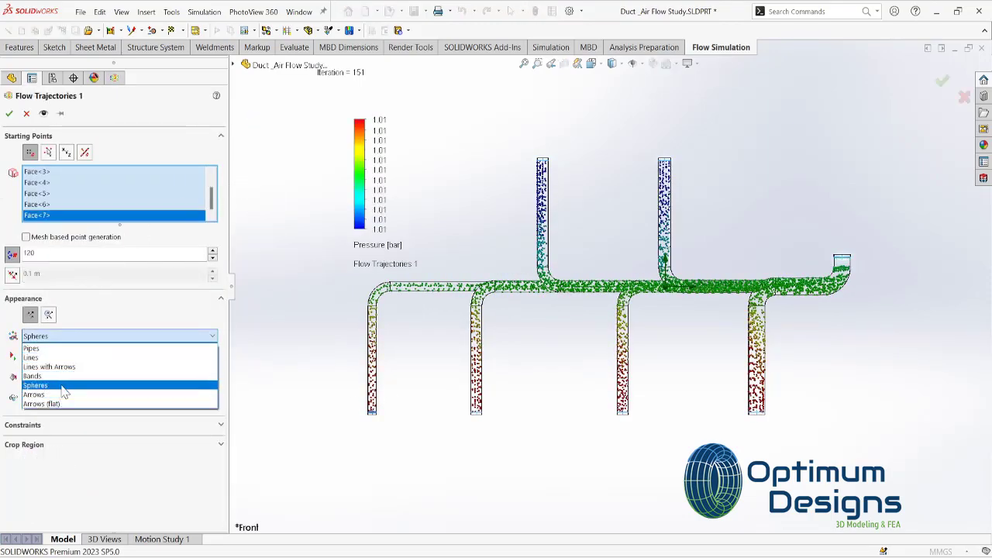
{"action": "left_click", "coordinate": [65, 368]}
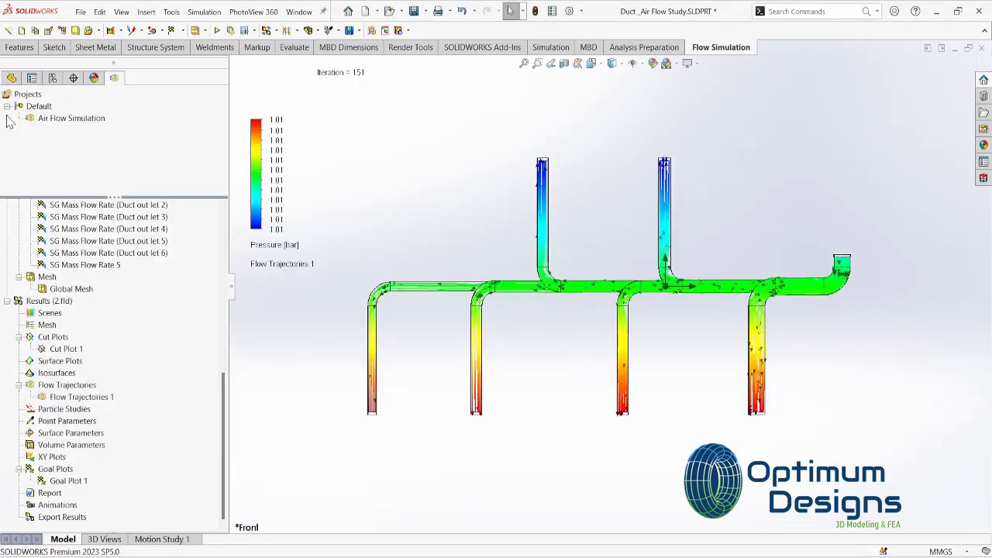
Change the trajectory colouring parameter from Pressure to Velocity
{"action": "left_click", "coordinate": [71, 398]}
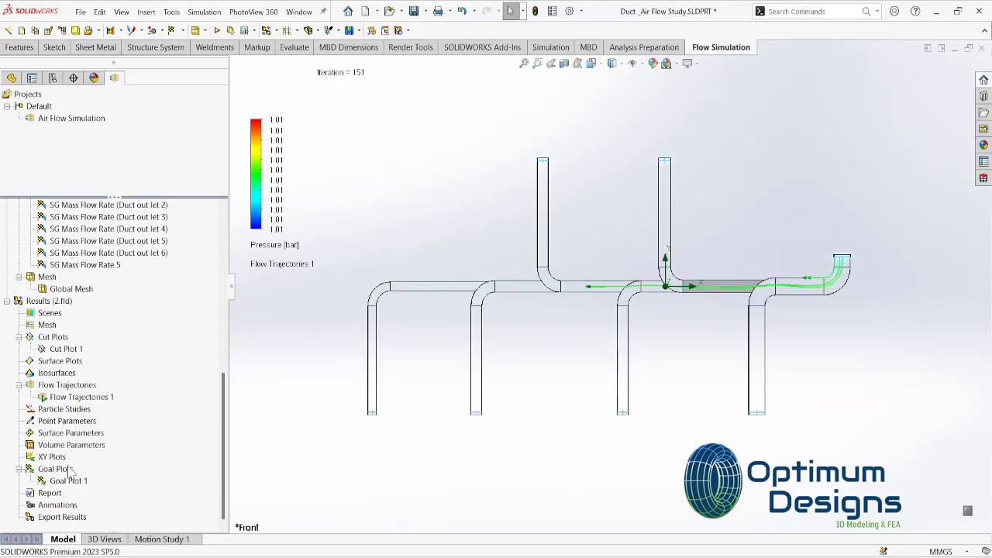
{"action": "left_click", "coordinate": [302, 264]}
{"action": "left_click", "coordinate": [276, 307]}
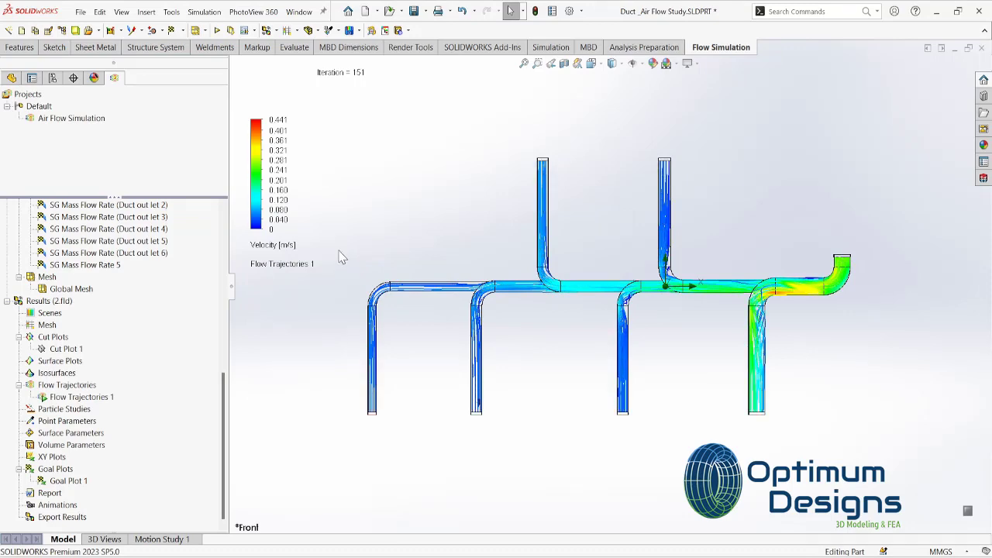
{"action": "right_click", "coordinate": [81, 397]}
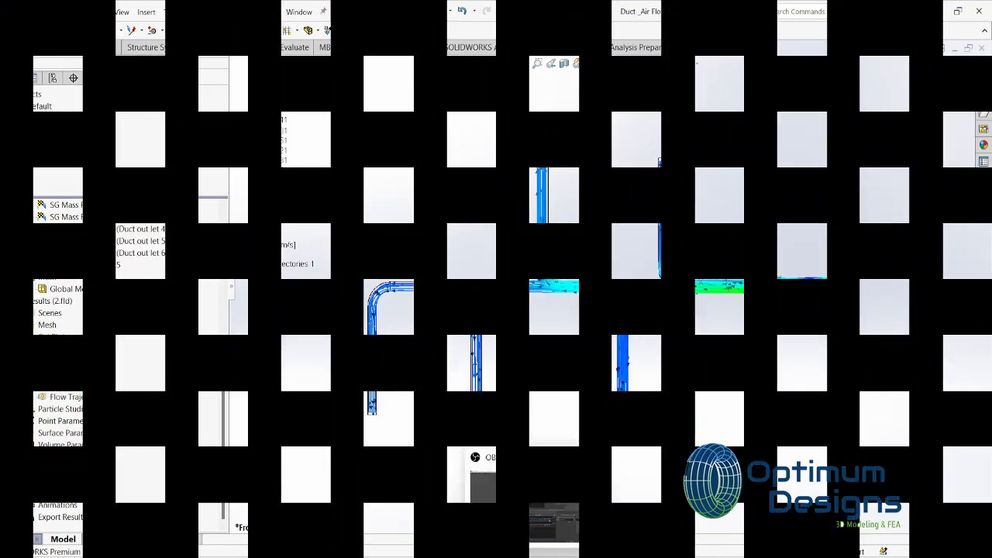